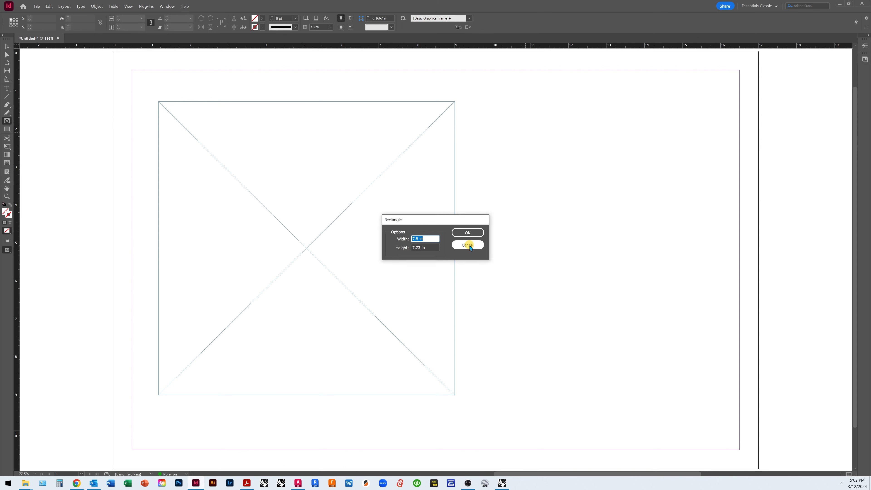
{"action": "left_click", "coordinate": [467, 245]}
{"action": "left_click", "coordinate": [371, 185]}
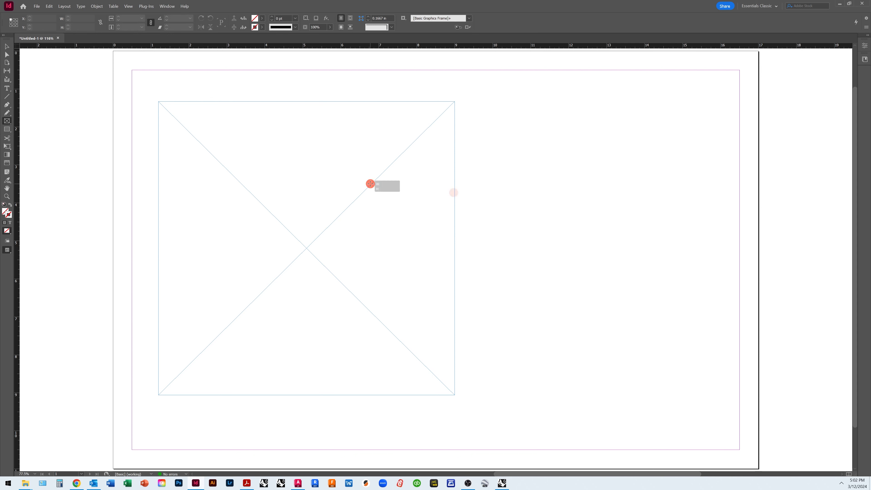
{"action": "left_click", "coordinate": [456, 234]}
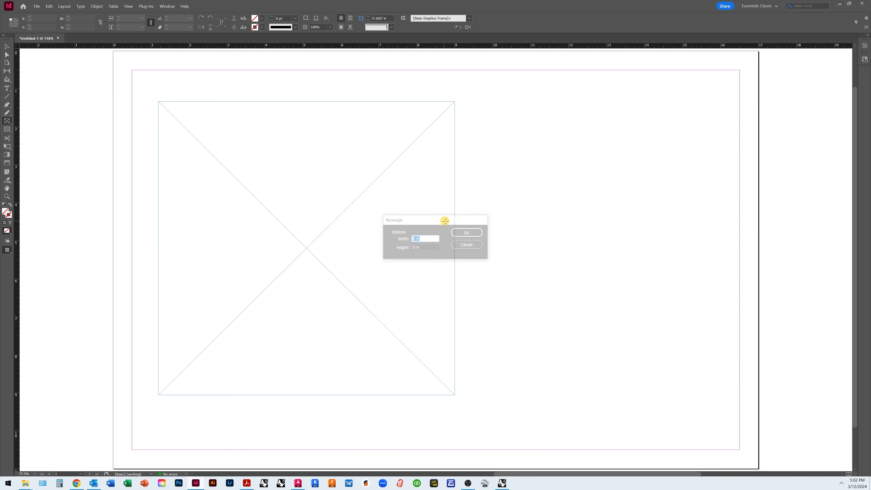
Step: Start placing an image and browse from the OneDrive Desktop through TEACHING, SPRING_2024, METHODS_II, WEEK_BY_WEEK and WEEK_8_LECTURES to the GRASSHOPPER folder
{"action": "left_click", "coordinate": [37, 6]}
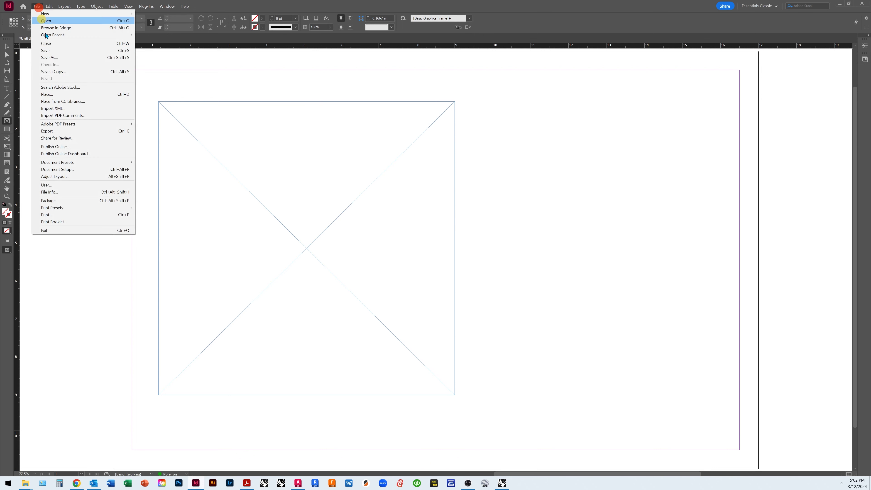
{"action": "left_click", "coordinate": [77, 94]}
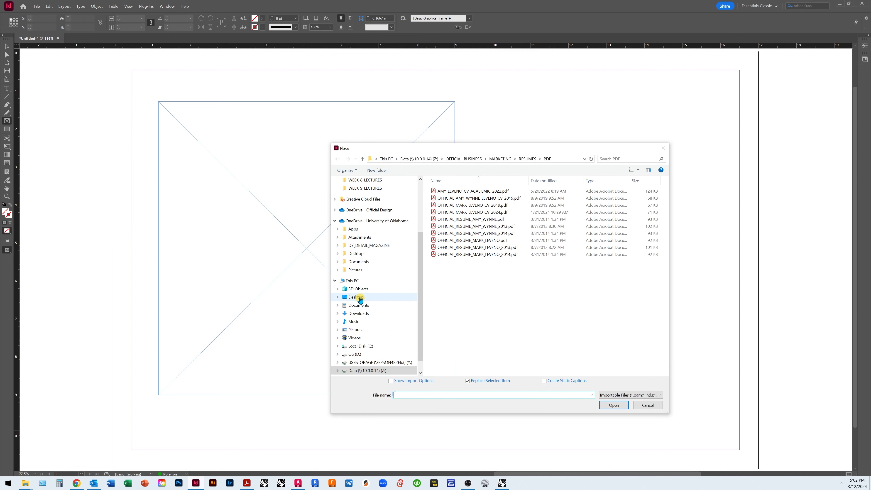
{"action": "left_click", "coordinate": [358, 254]}
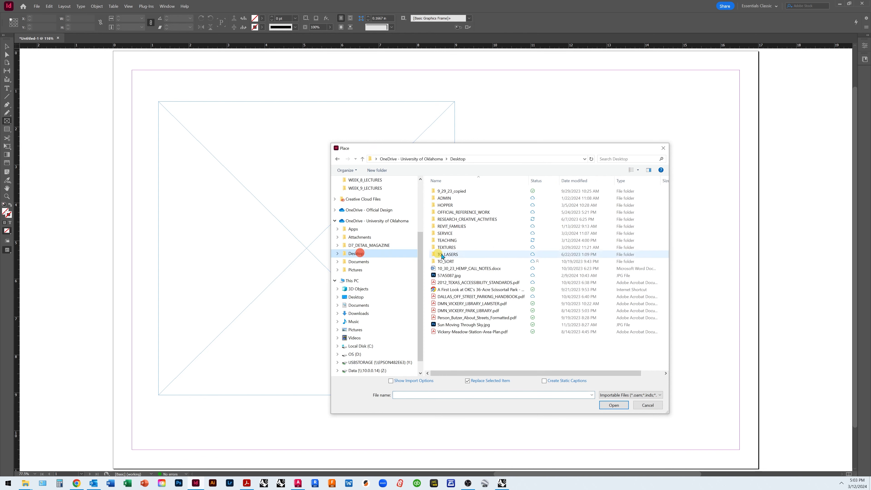
{"action": "double_click", "coordinate": [459, 241]}
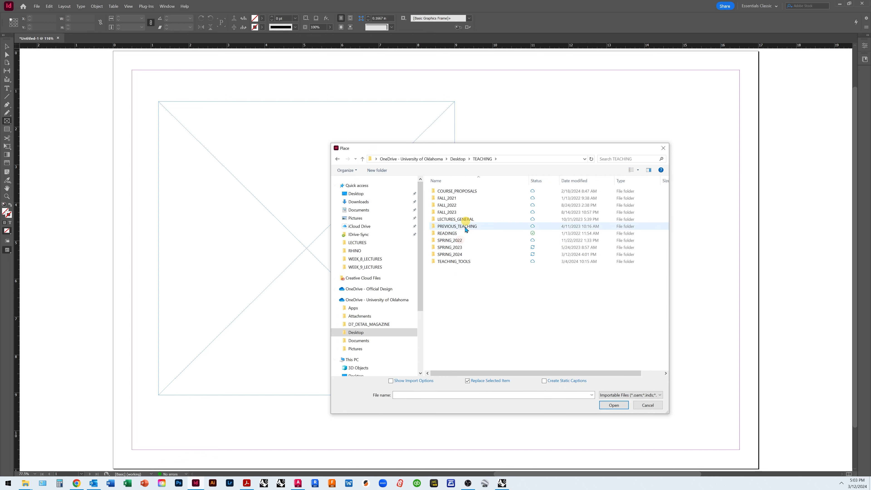
{"action": "double_click", "coordinate": [461, 254]}
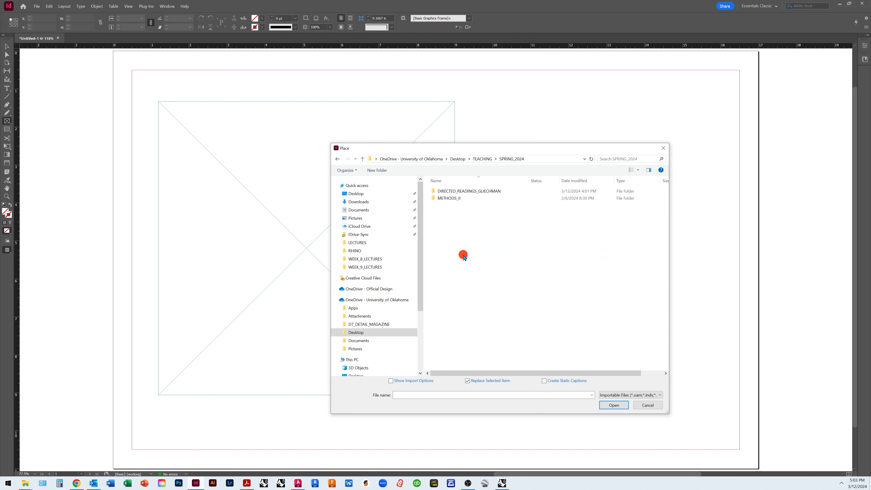
{"action": "double_click", "coordinate": [462, 198]}
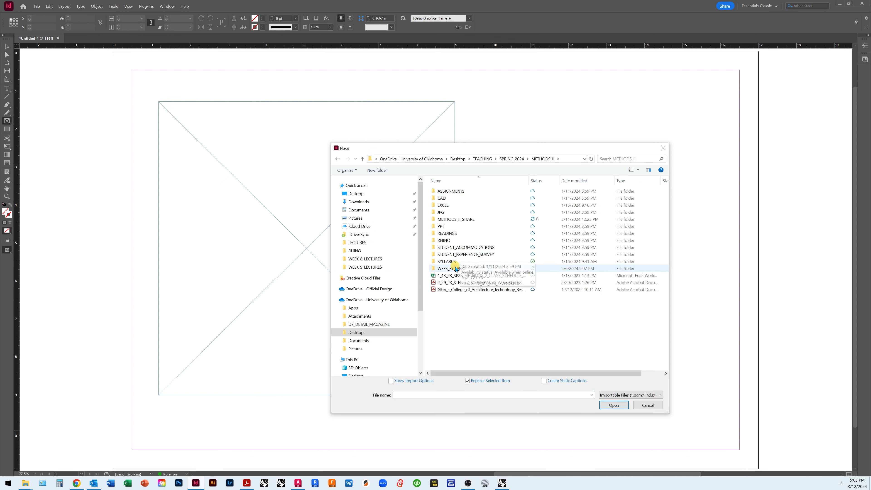
{"action": "double_click", "coordinate": [456, 268]}
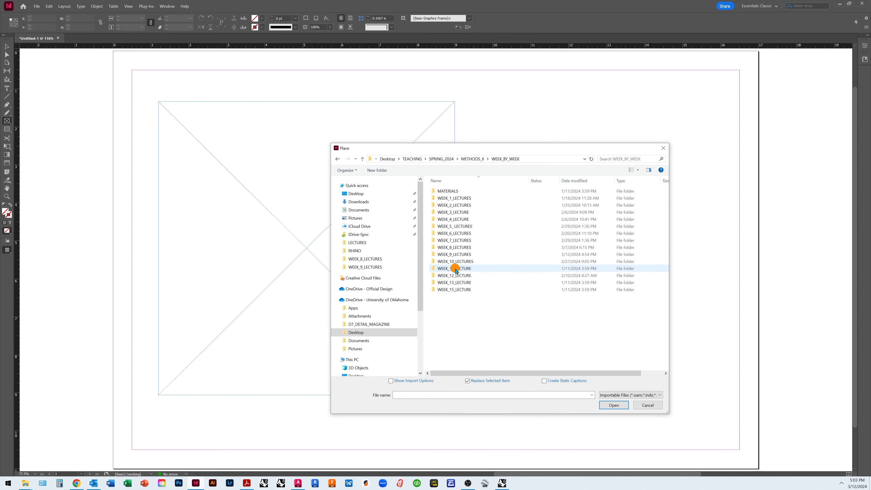
{"action": "double_click", "coordinate": [458, 248]}
{"action": "left_click", "coordinate": [453, 198]}
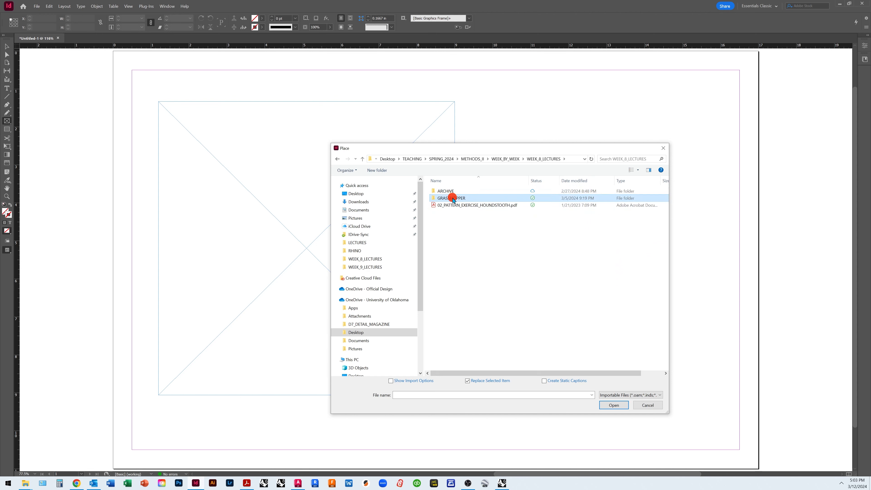
{"action": "double_click", "coordinate": [452, 198]}
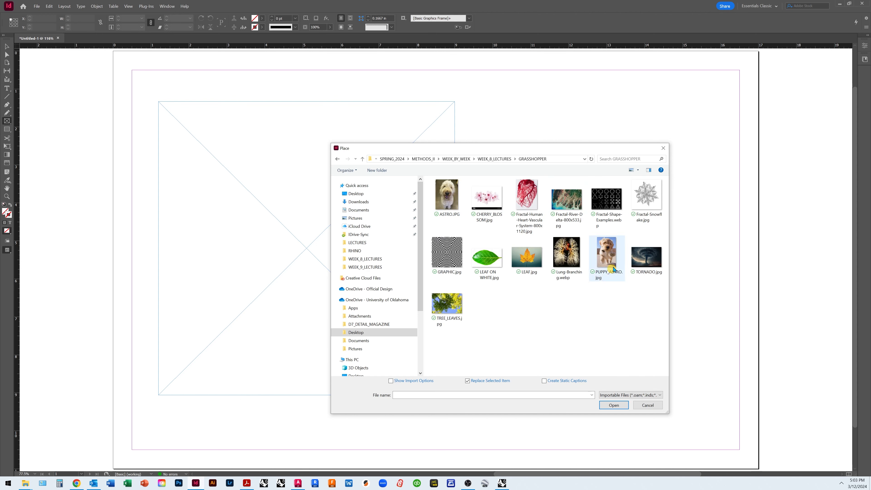
Step: Place PUPPY_ASTRO.jpg into the empty square frame on the page
{"action": "left_click", "coordinate": [605, 257]}
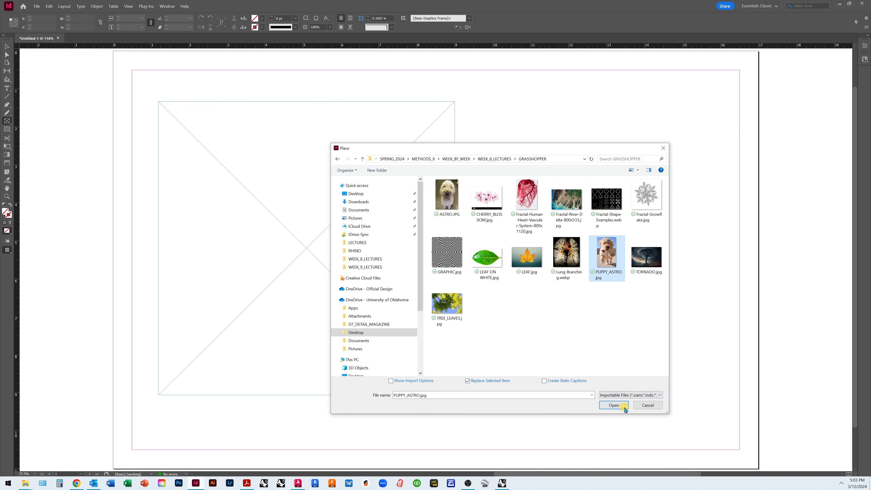
{"action": "left_click", "coordinate": [614, 406]}
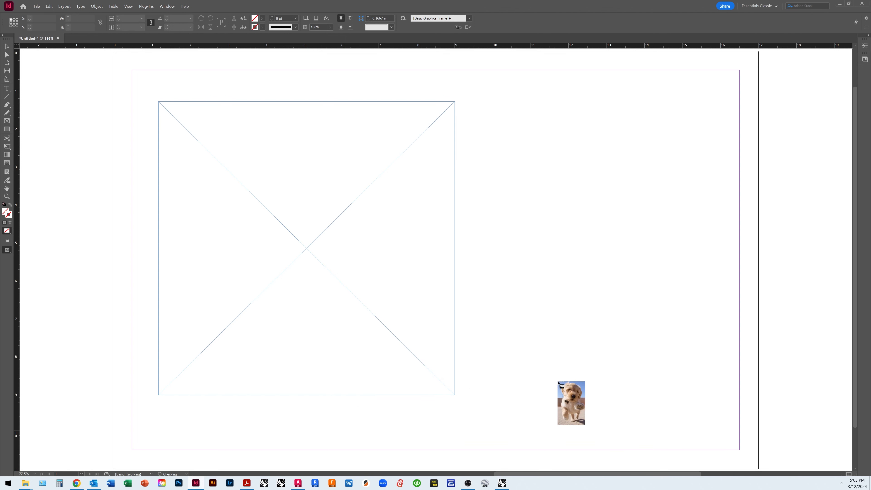
{"action": "left_click", "coordinate": [285, 207]}
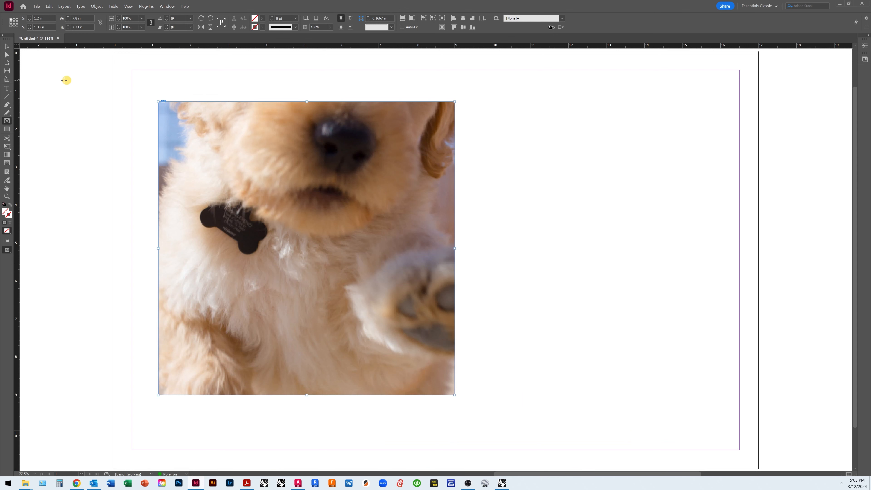
Step: Extend both side edges of the photo frame outward, and pull them back in to a width of about 7.37 in
{"action": "left_click", "coordinate": [7, 47]}
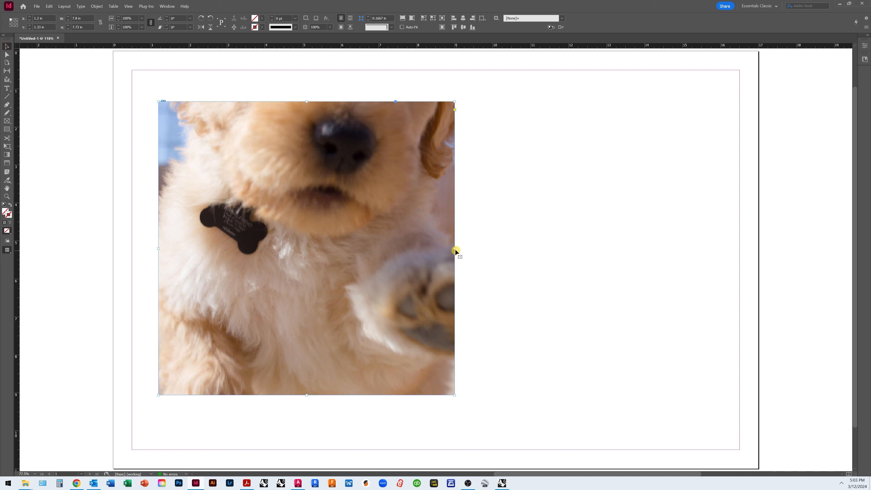
{"action": "left_click_drag", "start_coordinate": [455, 249], "coordinate": [593, 253]}
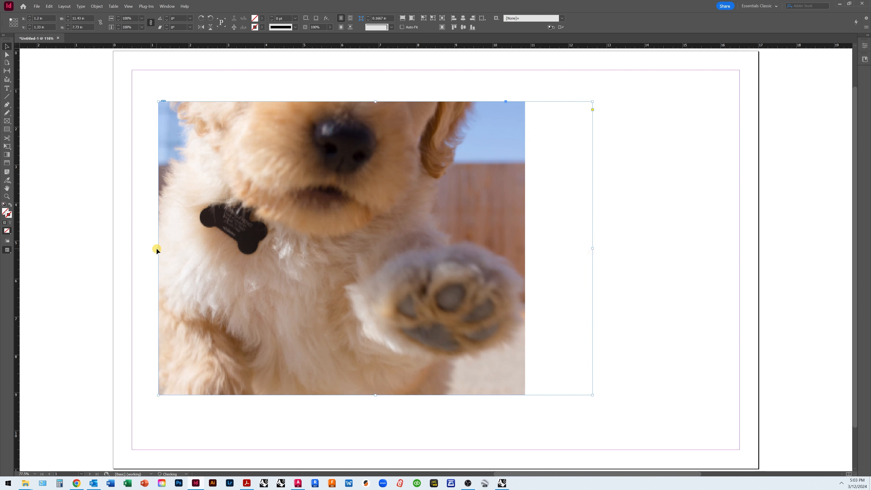
{"action": "left_click_drag", "start_coordinate": [159, 247], "coordinate": [58, 248]}
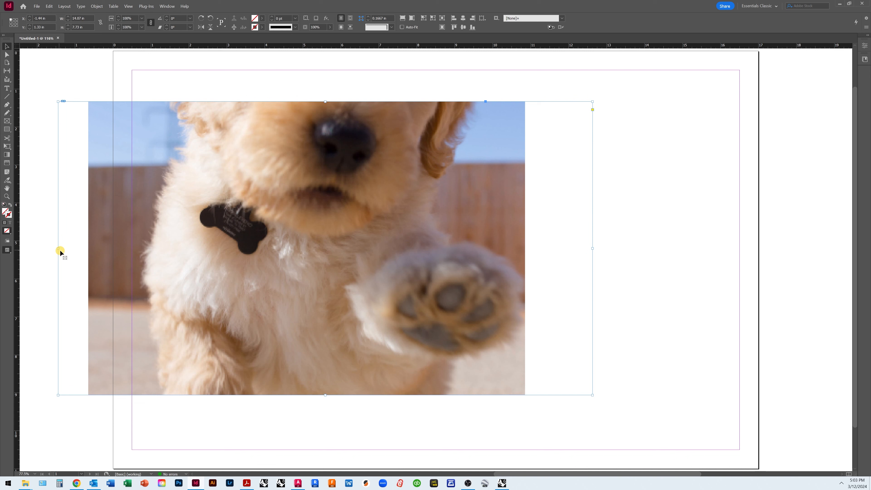
{"action": "left_click_drag", "start_coordinate": [58, 248], "coordinate": [171, 257]}
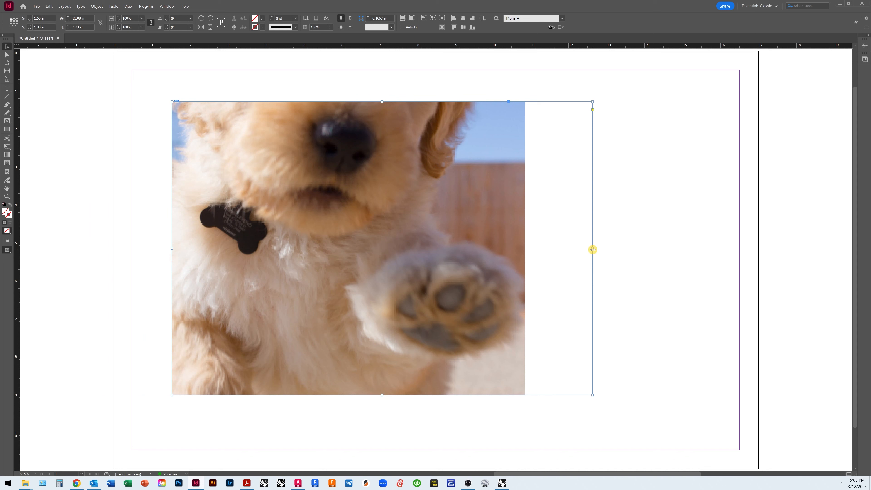
{"action": "left_click_drag", "start_coordinate": [593, 248], "coordinate": [451, 254]}
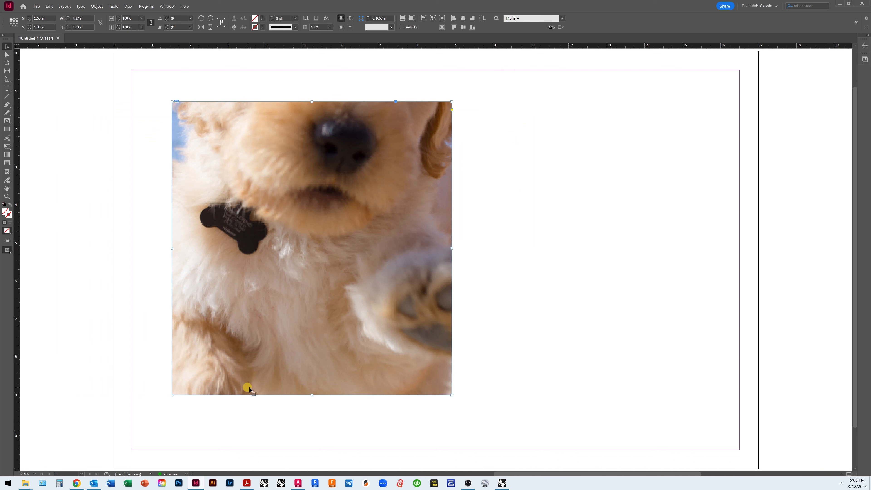
Step: Crop the photo frame to about 4.79 × 3.73 in, and enlarge it from its lower-left corner to about 7.94 × 8.06 in
{"action": "left_click_drag", "start_coordinate": [311, 395], "coordinate": [328, 244]}
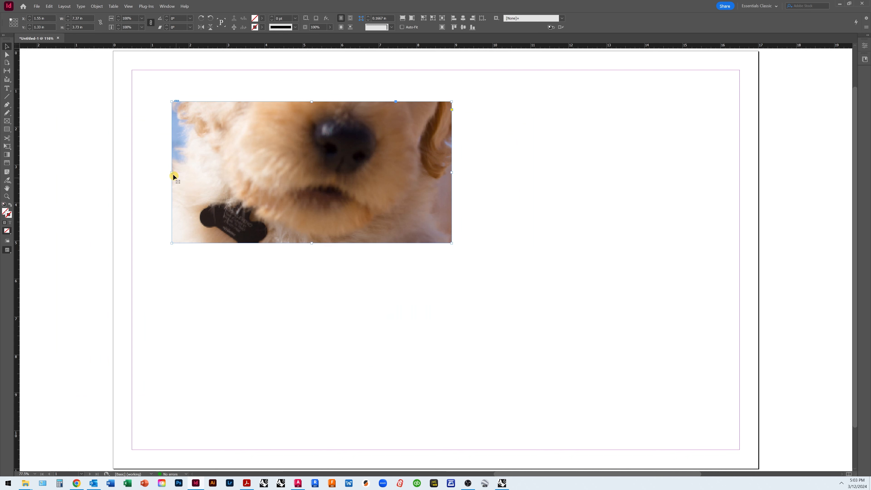
{"action": "left_click_drag", "start_coordinate": [172, 172], "coordinate": [270, 171]}
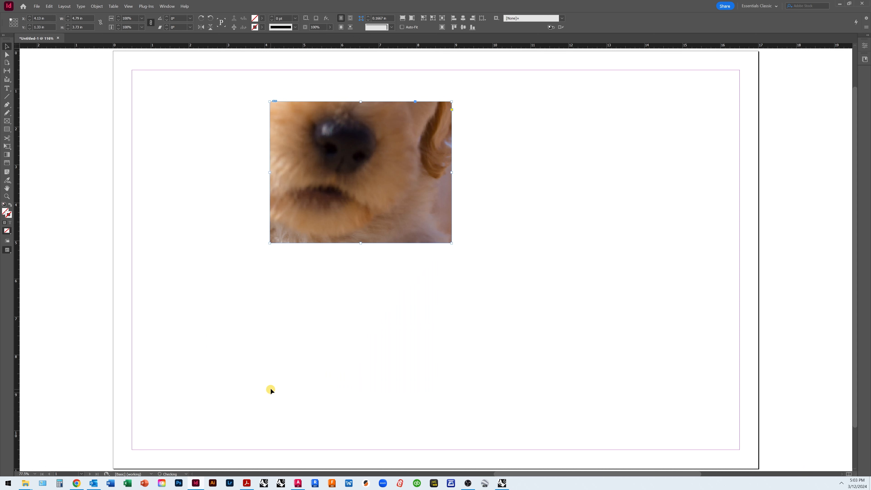
{"action": "left_click_drag", "start_coordinate": [270, 242], "coordinate": [150, 407]}
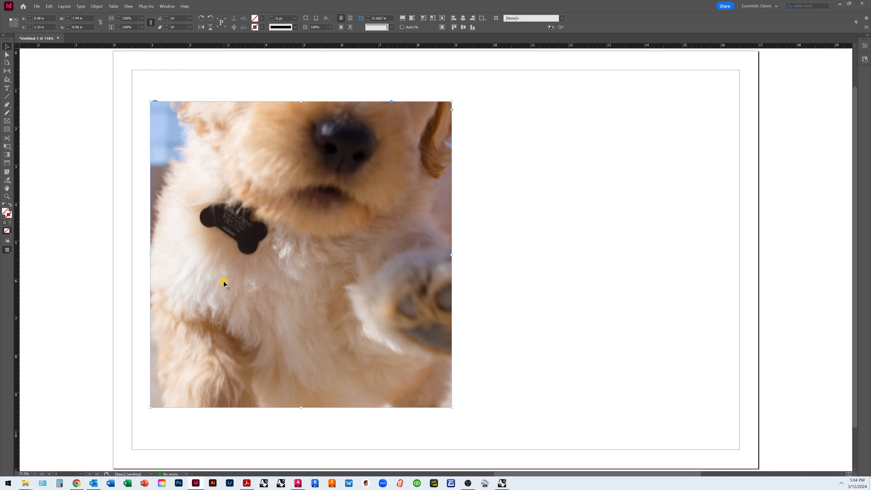
Step: Fit the puppy photo with Fill Frame Proportionally
{"action": "right_click", "coordinate": [257, 291]}
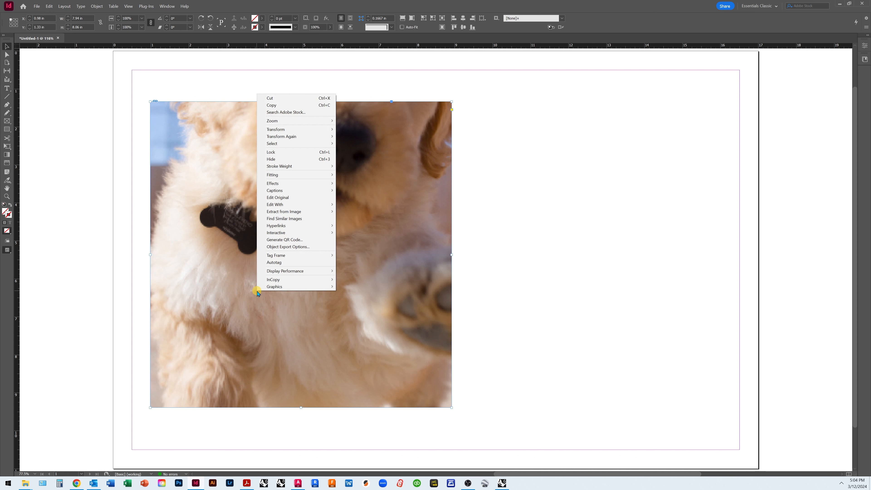
{"action": "mouse_move", "coordinate": [327, 177]}
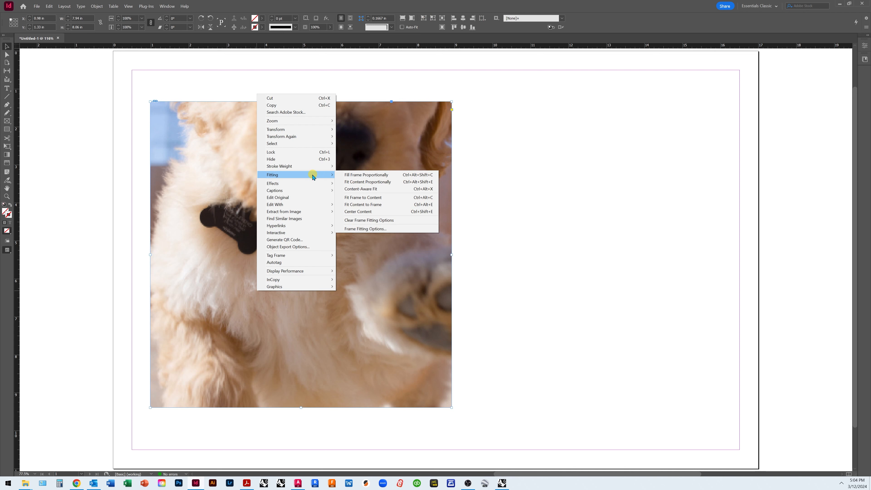
{"action": "left_click", "coordinate": [394, 176]}
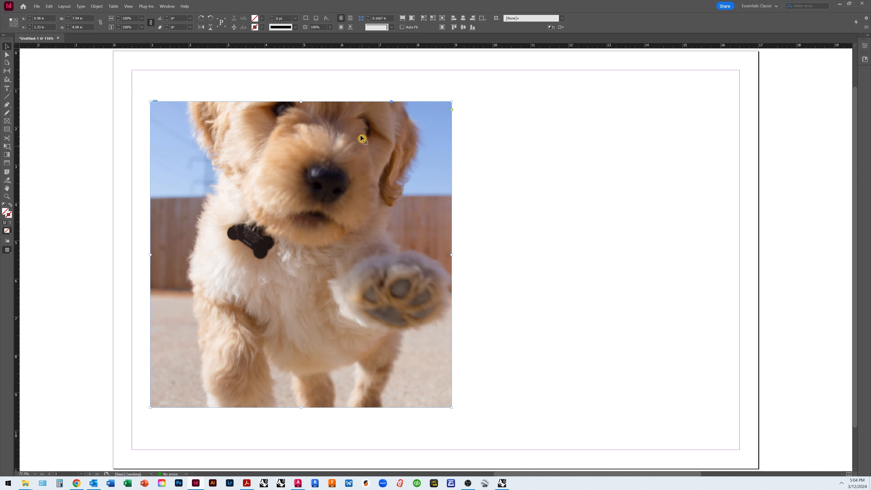
Step: Raise the frame's top edge slightly to a height of about 8.1 in, and apply Fit Content Proportionally to the photo
{"action": "mouse_move", "coordinate": [302, 101]}
{"action": "left_mouse_down"}
{"action": "mouse_move", "coordinate": [301, 89]}
{"action": "mouse_move", "coordinate": [302, 100]}
{"action": "left_mouse_up"}
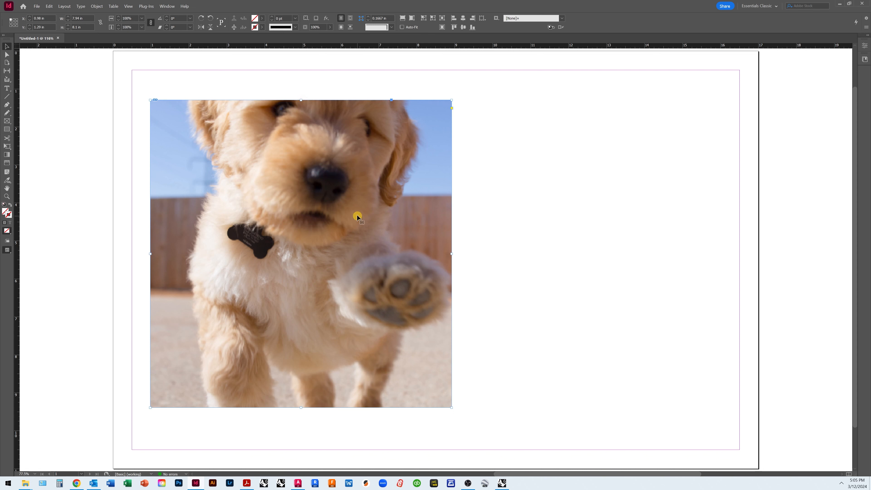
{"action": "right_click", "coordinate": [373, 204]}
{"action": "mouse_move", "coordinate": [415, 285]}
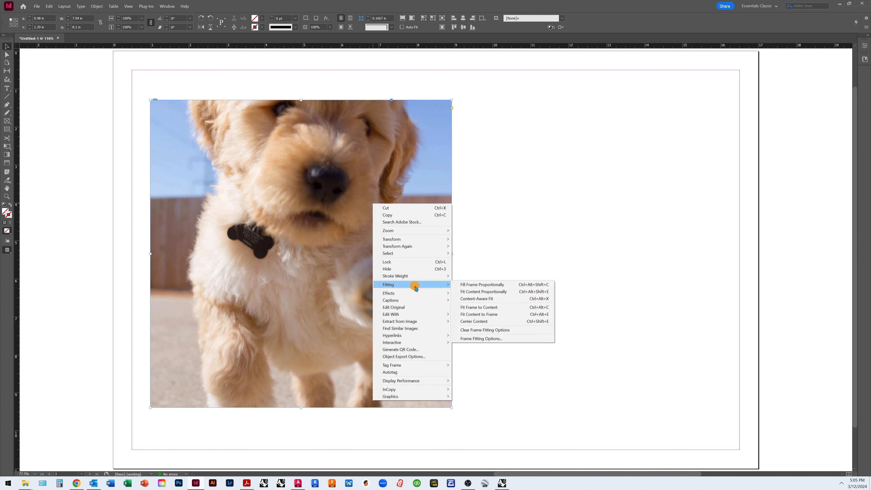
{"action": "left_click", "coordinate": [481, 292]}
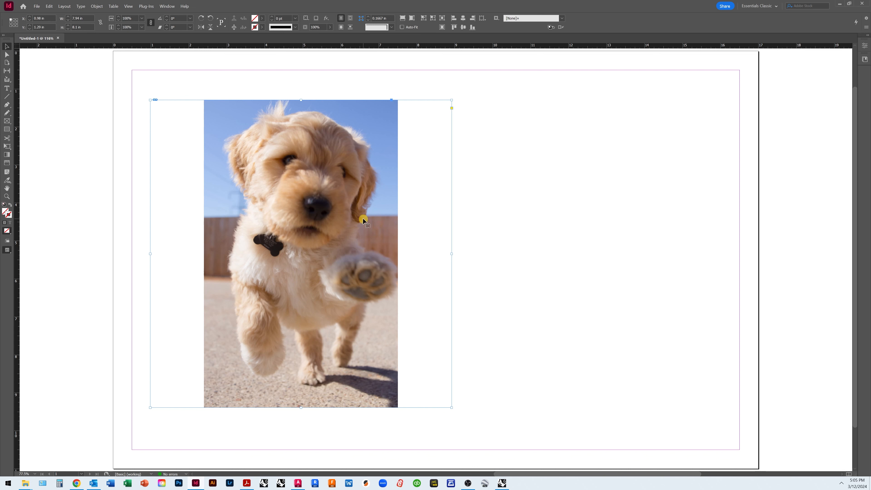
Step: Shrink the frame to the puppy photo's edges with Fit Frame to Content
{"action": "right_click", "coordinate": [378, 229]}
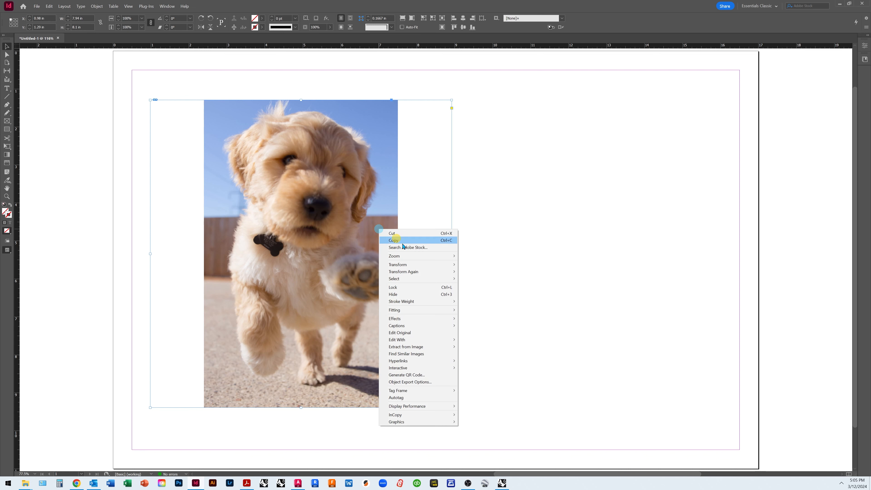
{"action": "mouse_move", "coordinate": [450, 310]}
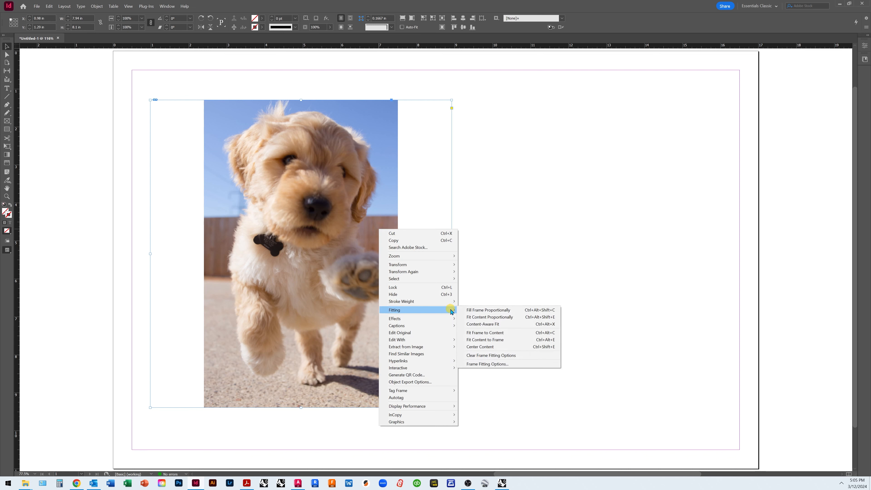
{"action": "left_click", "coordinate": [516, 334]}
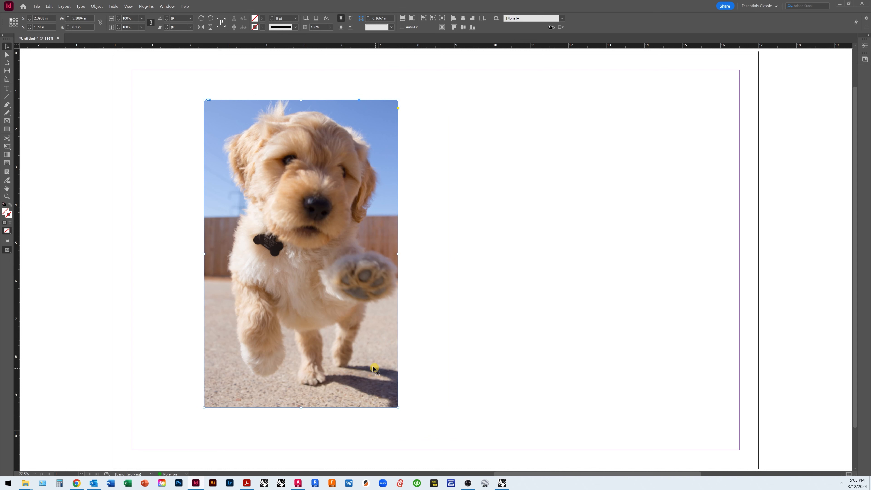
{"action": "right_click", "coordinate": [366, 358]}
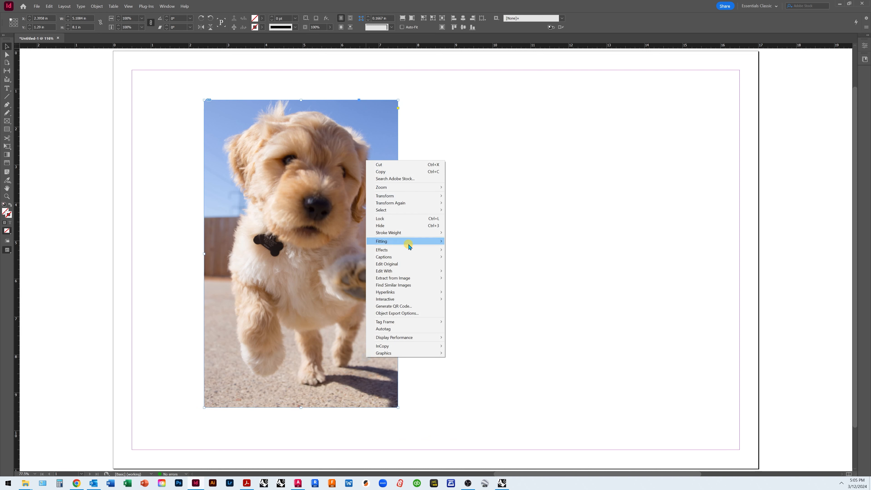
{"action": "mouse_move", "coordinate": [409, 246]}
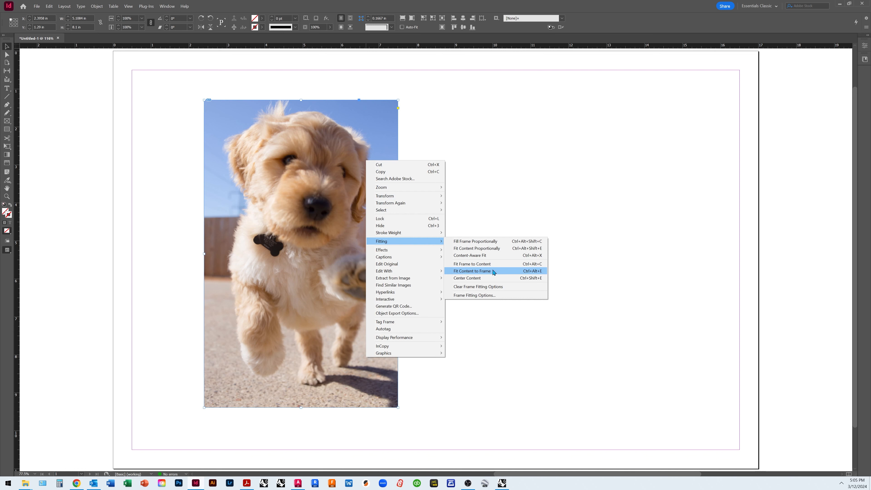
{"action": "left_click", "coordinate": [176, 319]}
{"action": "left_click", "coordinate": [176, 319]}
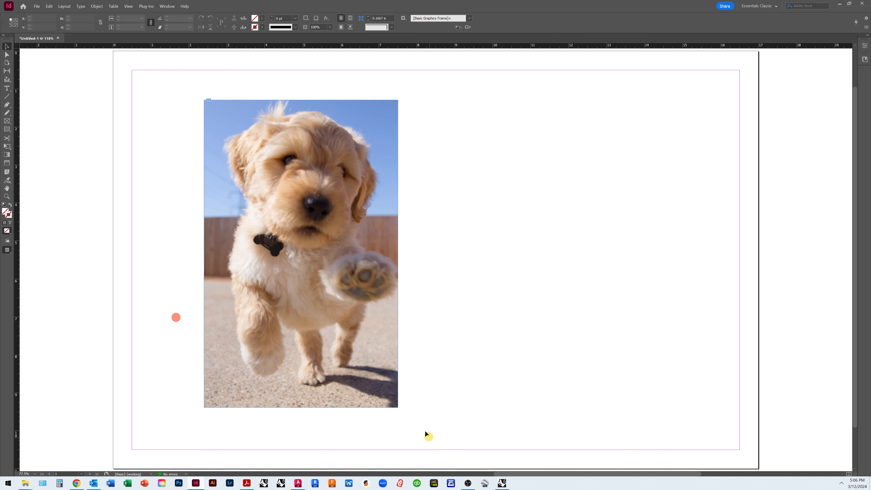
Step: Enlarge the frame from its lower-right corner to about 7.31 × 9.09 in and apply Fit Content to Frame to the photo
{"action": "left_click_drag", "start_coordinate": [390, 401], "coordinate": [482, 446]}
{"action": "right_click", "coordinate": [406, 308]}
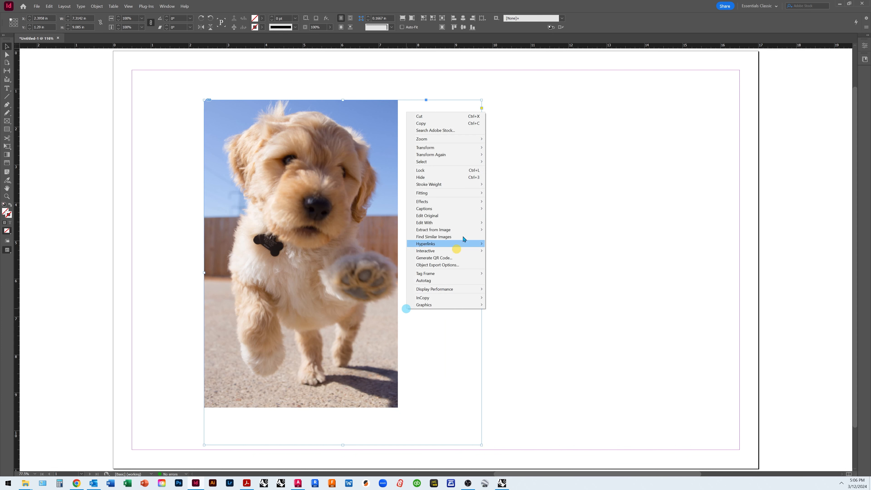
{"action": "left_click", "coordinate": [466, 192]}
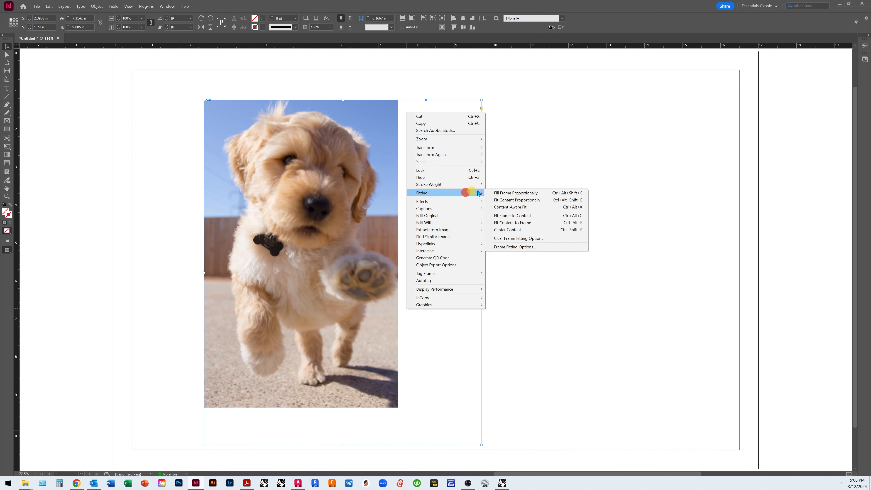
{"action": "left_click", "coordinate": [536, 224]}
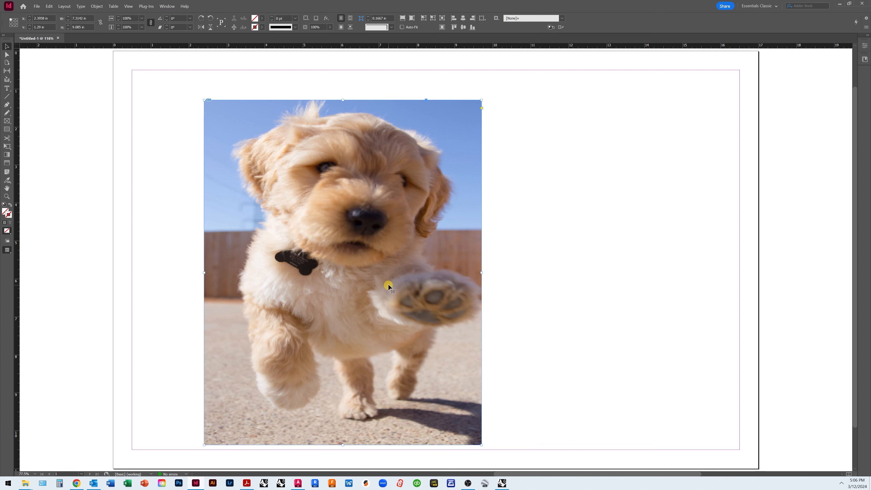
Step: Undo the last fitting of the puppy photo and apply Center Content to it within the enlarged frame
{"action": "key", "text": "ctrl+alt+shift+e"}
{"action": "right_click", "coordinate": [395, 261]}
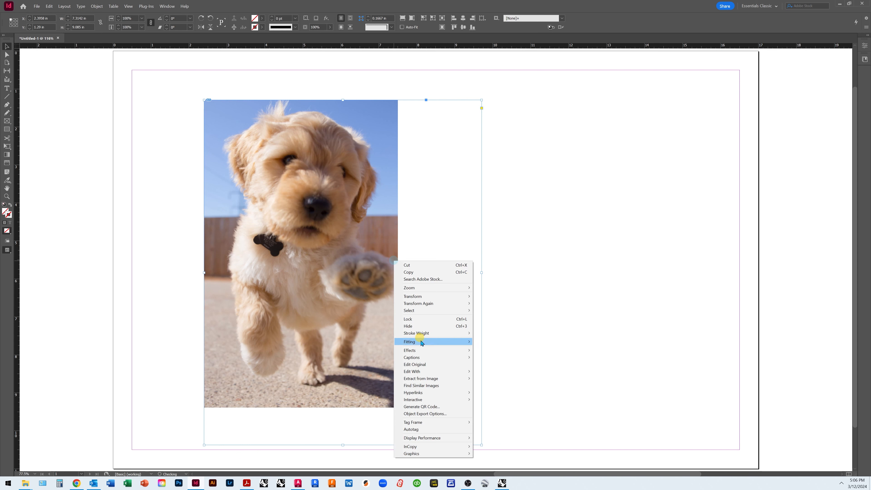
{"action": "mouse_move", "coordinate": [422, 342]}
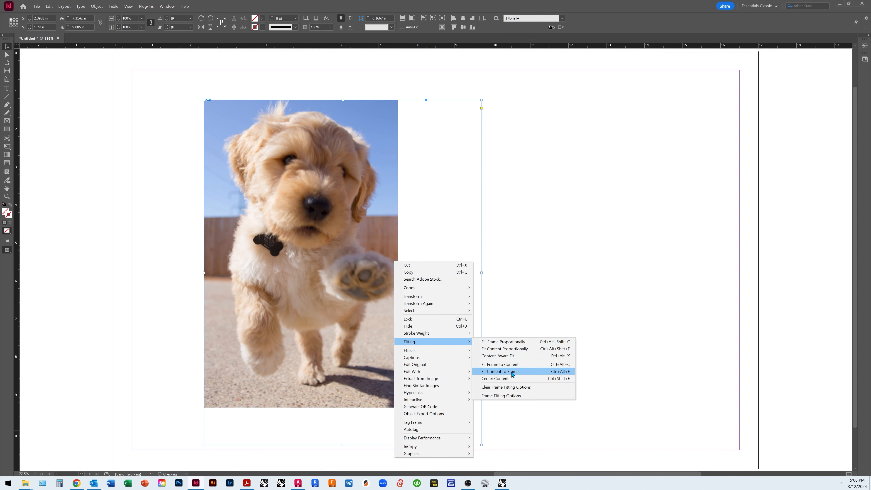
{"action": "left_click", "coordinate": [514, 379]}
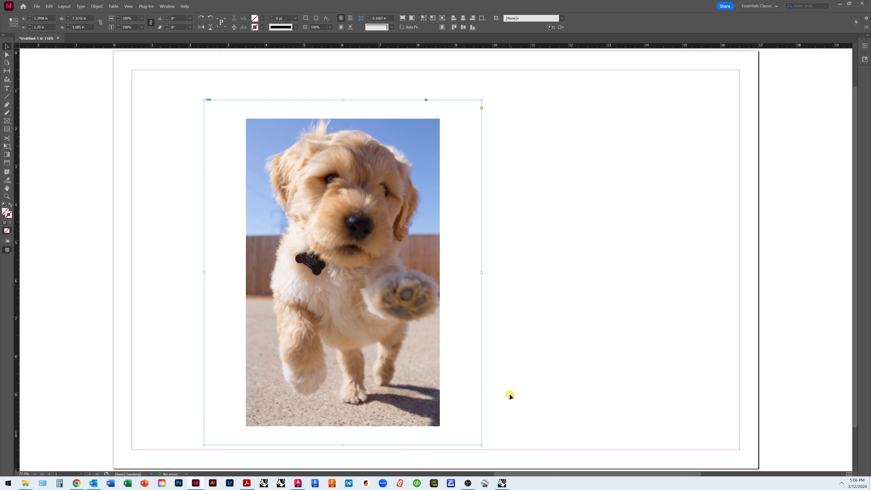
Step: Shrink the frame around the centered puppy photo with Fit Frame to Content, and deselect it
{"action": "right_click", "coordinate": [473, 389]}
{"action": "mouse_move", "coordinate": [515, 274]}
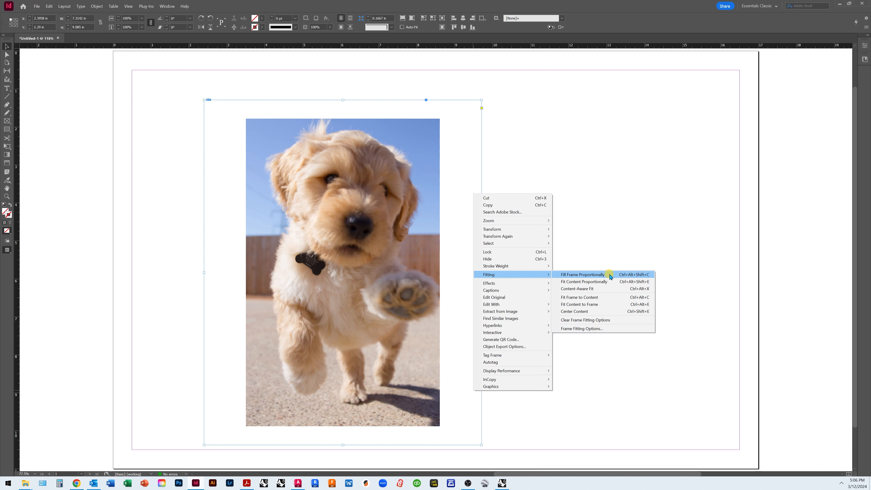
{"action": "left_click", "coordinate": [613, 300]}
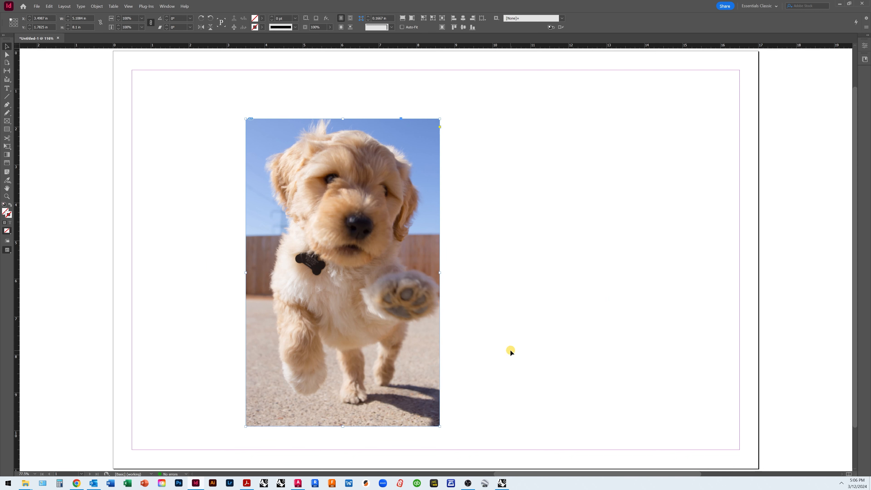
{"action": "left_click", "coordinate": [6, 47]}
{"action": "left_click", "coordinate": [191, 144]}
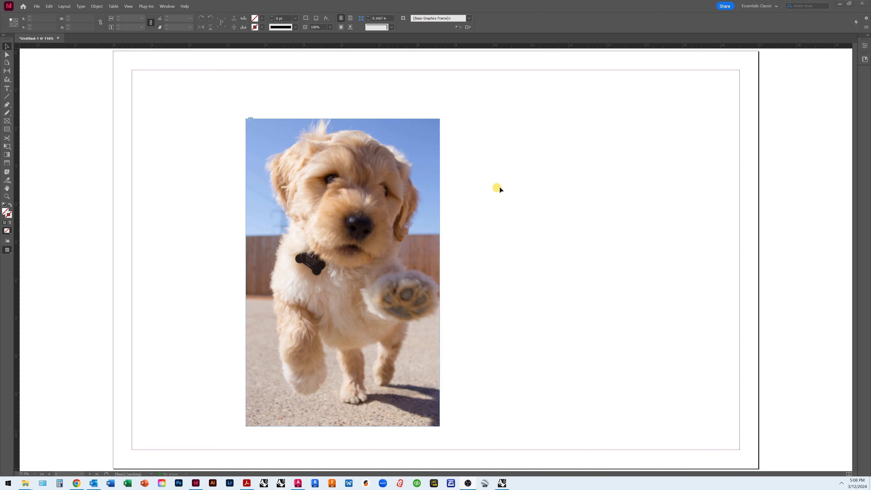
Step: Show the puppy photo's full properties and draw an empty rectangular frame about 3.39 × 2.26 in to the right of the photo
{"action": "left_click", "coordinate": [8, 47]}
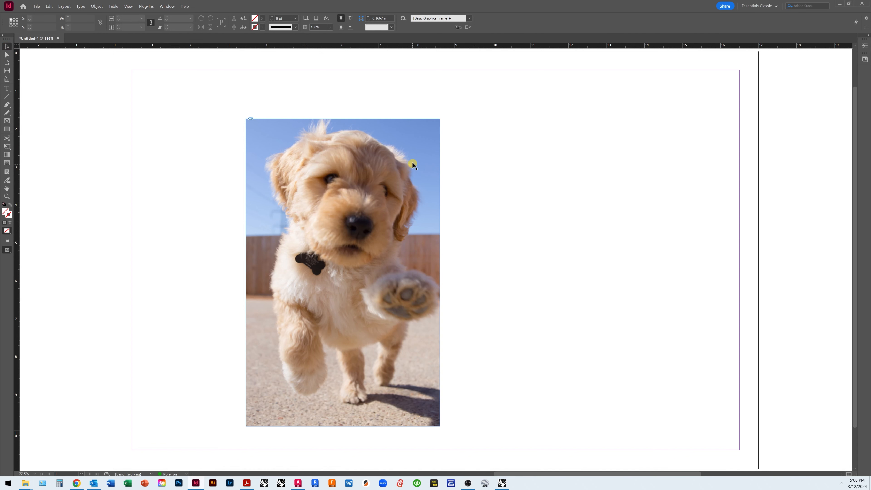
{"action": "left_click", "coordinate": [397, 153]}
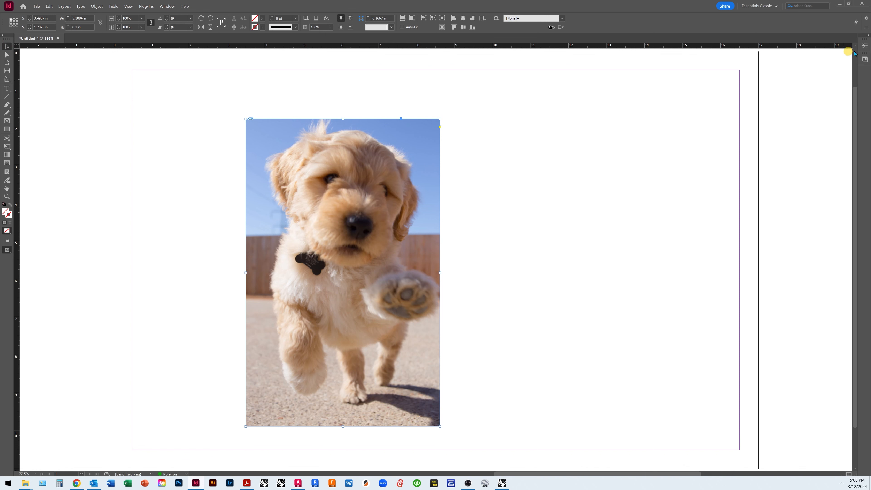
{"action": "left_click", "coordinate": [867, 36]}
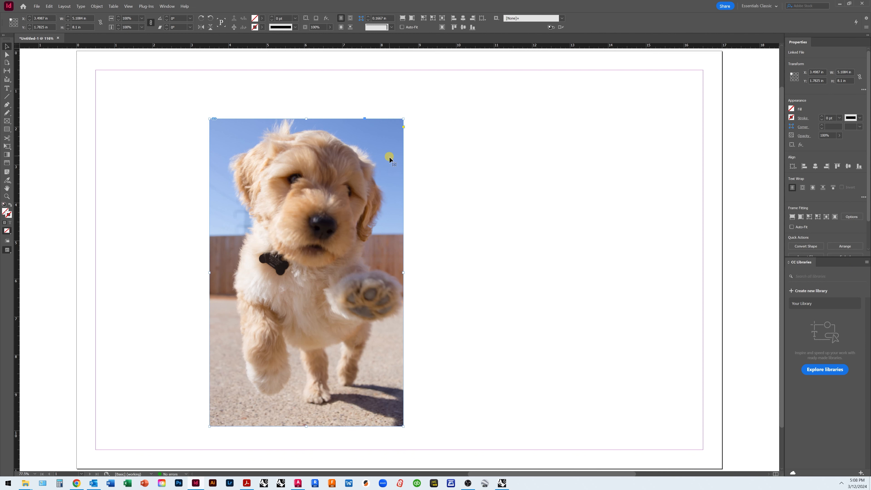
{"action": "left_click", "coordinate": [7, 121]}
{"action": "left_click_drag", "start_coordinate": [486, 148], "coordinate": [614, 233]}
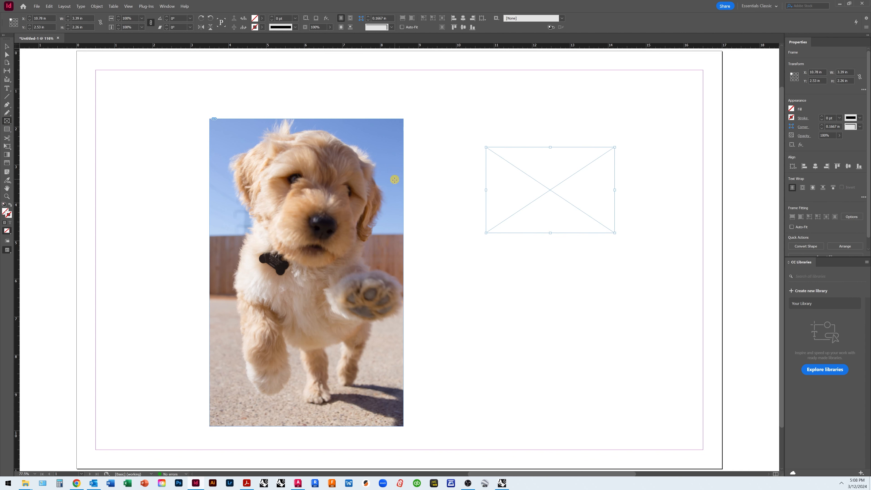
Step: Give both the empty frame and the puppy photo's frame a 5 pt stroke, and deselect them
{"action": "left_click", "coordinate": [7, 46]}
{"action": "left_click", "coordinate": [388, 160], "text": "shift"}
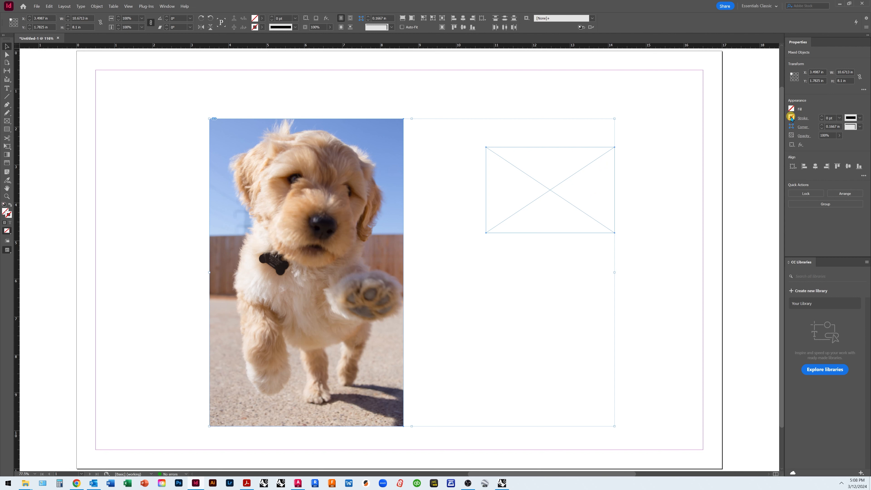
{"action": "left_click", "coordinate": [822, 117]}
{"action": "left_click", "coordinate": [823, 117]}
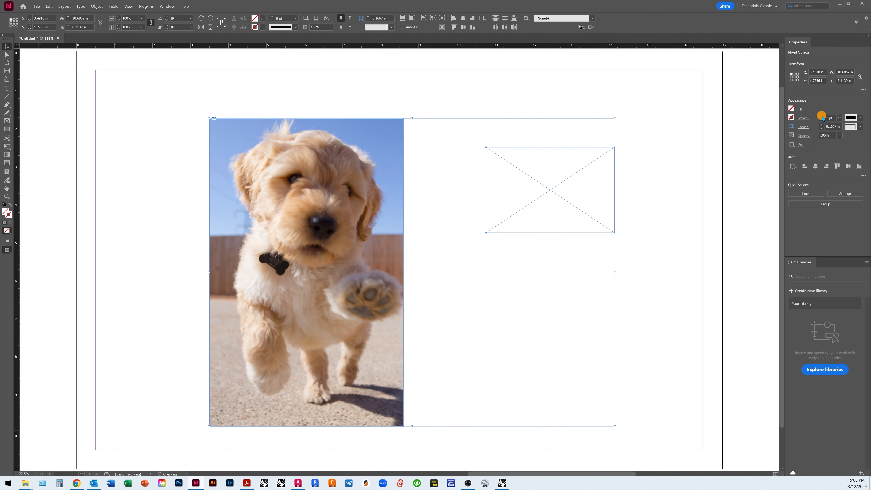
{"action": "left_click", "coordinate": [823, 117]}
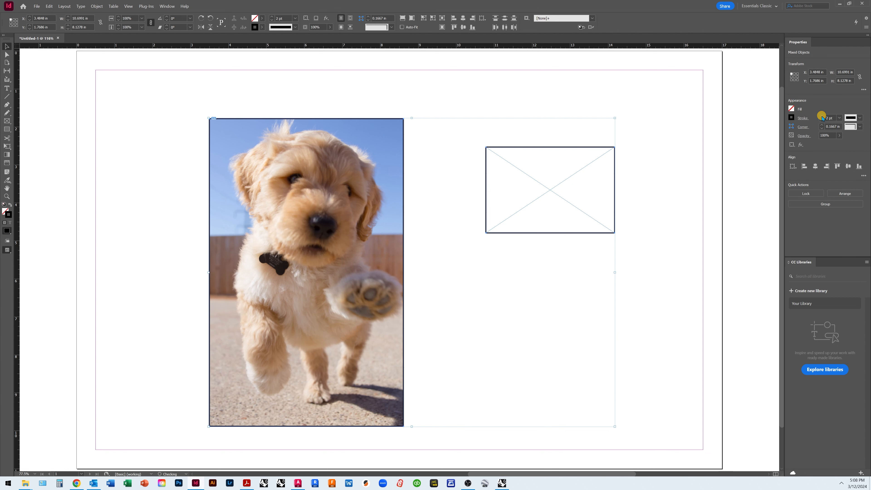
{"action": "left_click", "coordinate": [822, 118]}
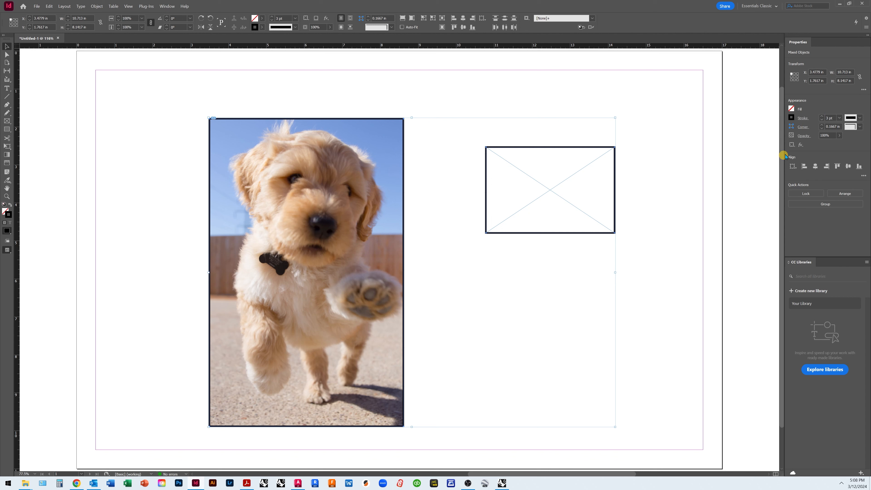
{"action": "left_click", "coordinate": [822, 116]}
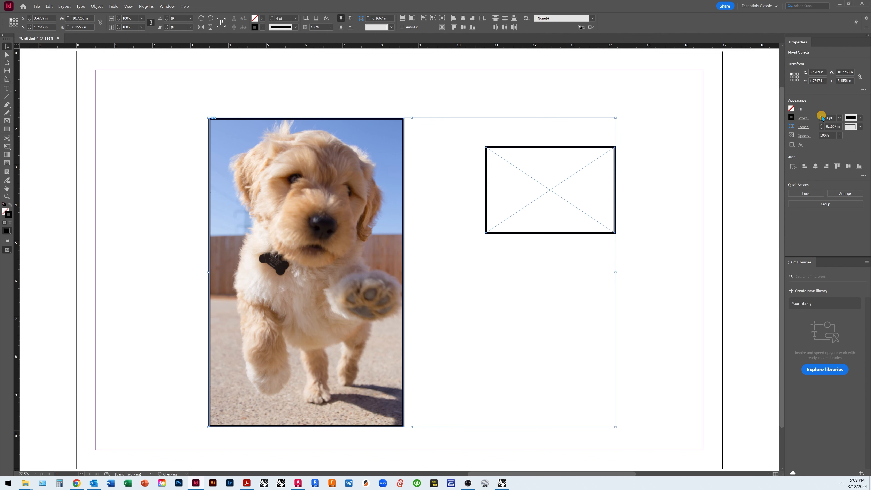
{"action": "left_click", "coordinate": [823, 117]}
{"action": "left_click", "coordinate": [8, 46]}
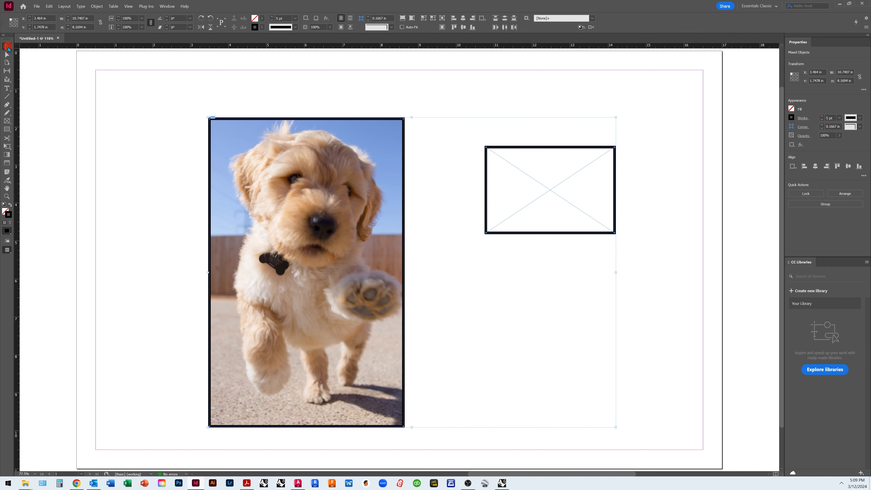
{"action": "left_click", "coordinate": [140, 96]}
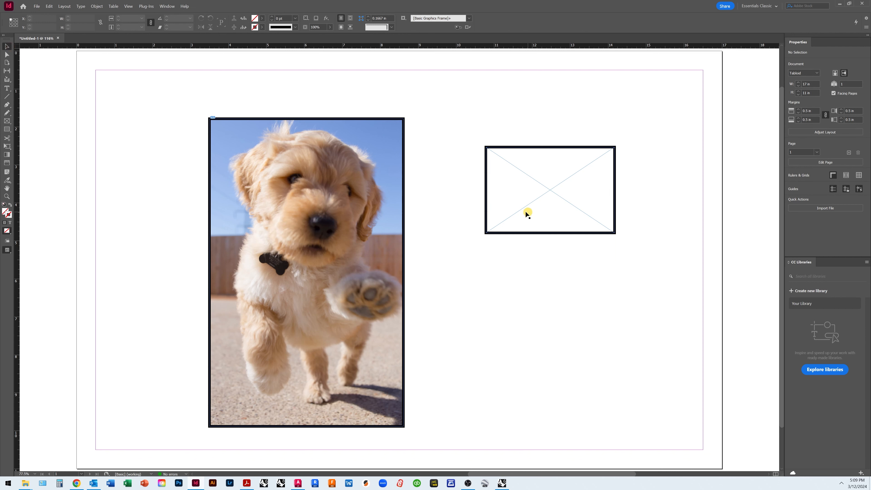
Step: Reduce the empty frame's stroke weight to 0.25 pt and deselect the frame
{"action": "left_click", "coordinate": [575, 209]}
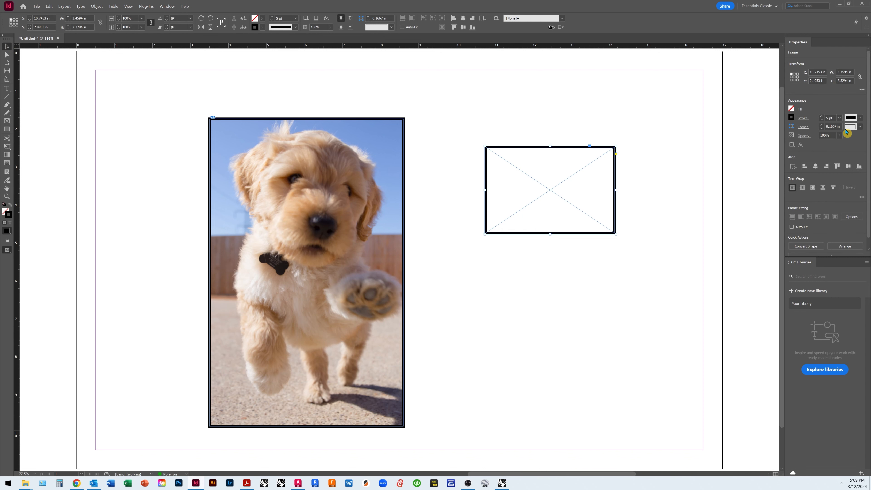
{"action": "left_click", "coordinate": [822, 119]}
{"action": "left_click", "coordinate": [822, 120]}
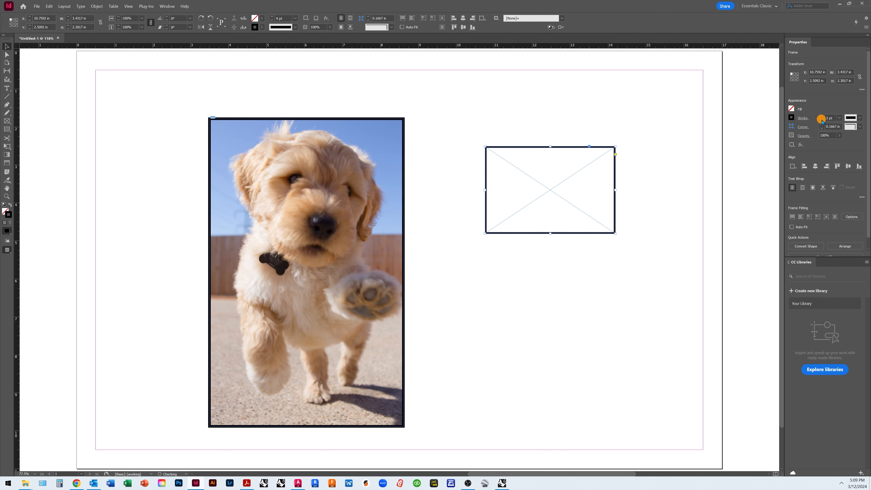
{"action": "left_click", "coordinate": [822, 119]}
{"action": "left_click", "coordinate": [822, 119]}
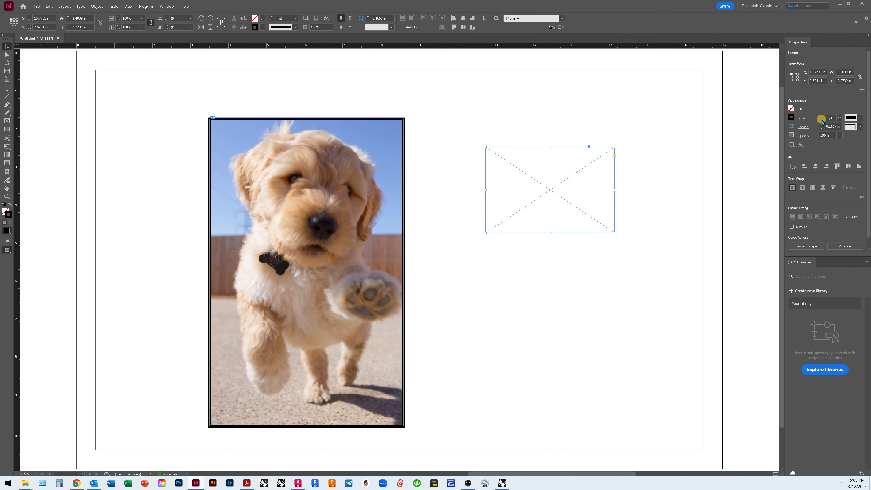
{"action": "left_click", "coordinate": [839, 118]}
{"action": "left_click", "coordinate": [845, 133]}
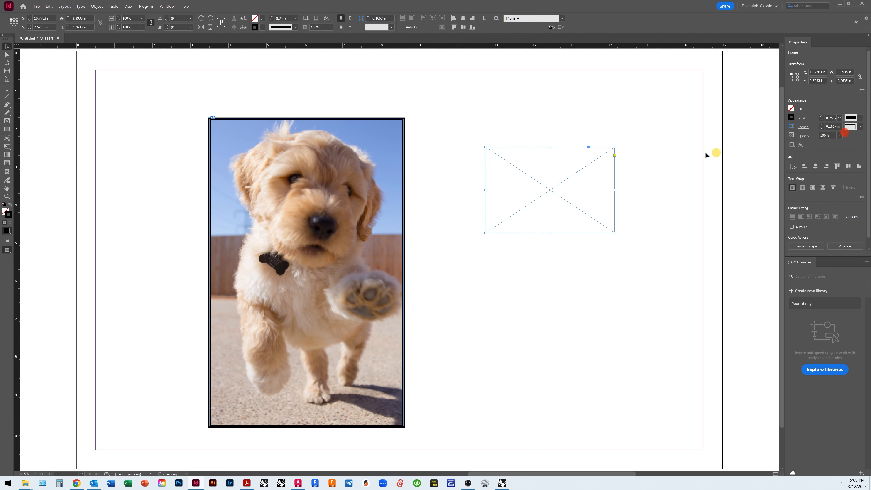
{"action": "left_click", "coordinate": [448, 172]}
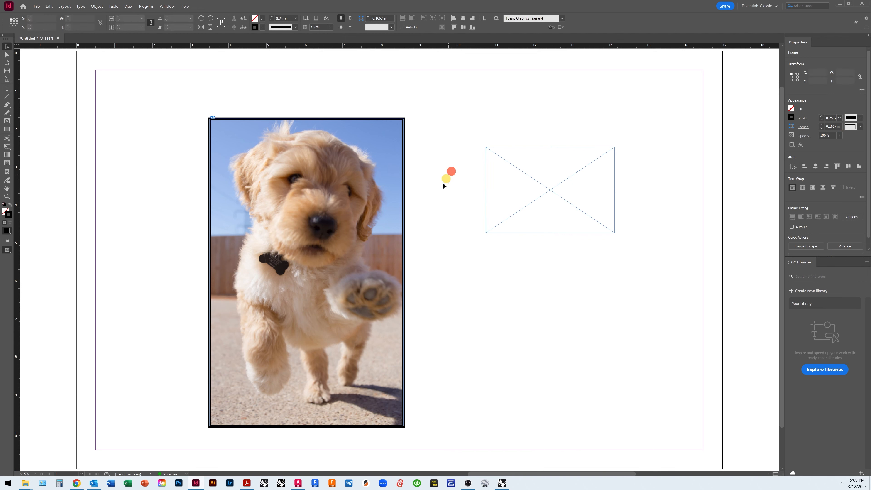
Step: Set the stroke weight of the puppy photo's frame to 0.25 pt
{"action": "left_click", "coordinate": [387, 219]}
{"action": "left_click", "coordinate": [839, 118]}
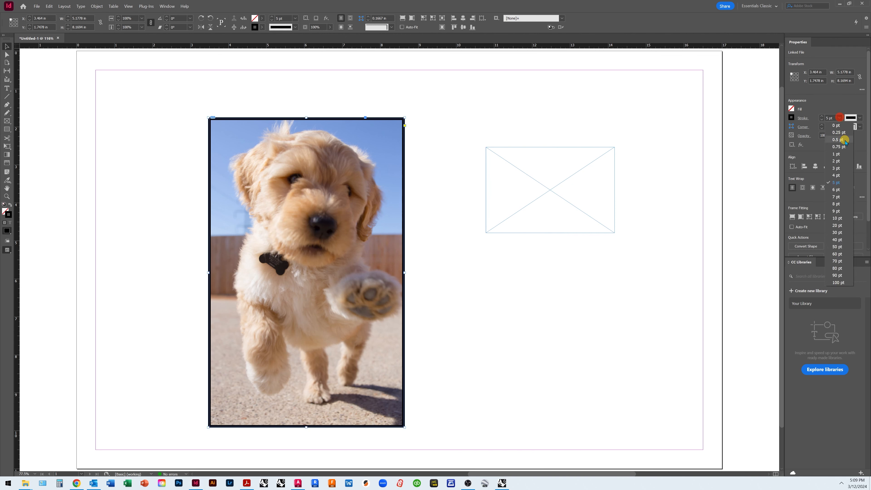
{"action": "left_click", "coordinate": [837, 125]}
{"action": "left_click", "coordinate": [548, 107]}
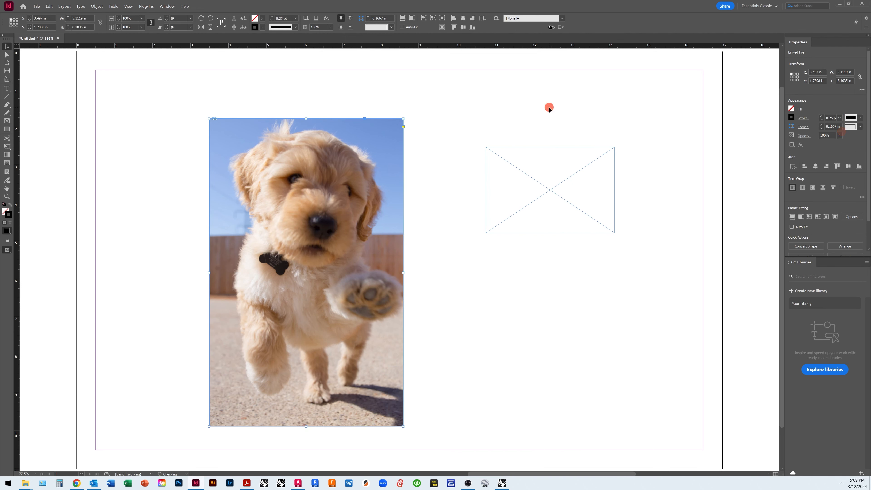
{"action": "left_click", "coordinate": [398, 188]}
Step: Set the empty frame's stroke weight to 1 pt and deselect the frame
{"action": "left_click", "coordinate": [556, 233]}
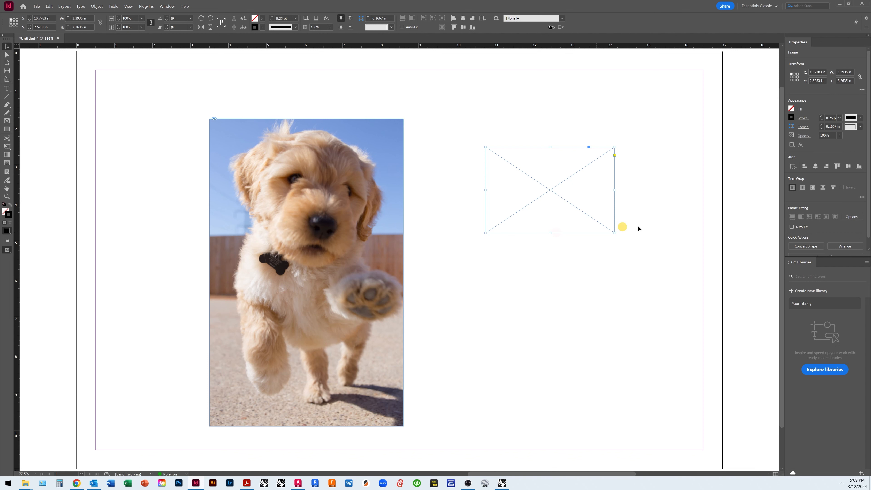
{"action": "left_click", "coordinate": [839, 117]}
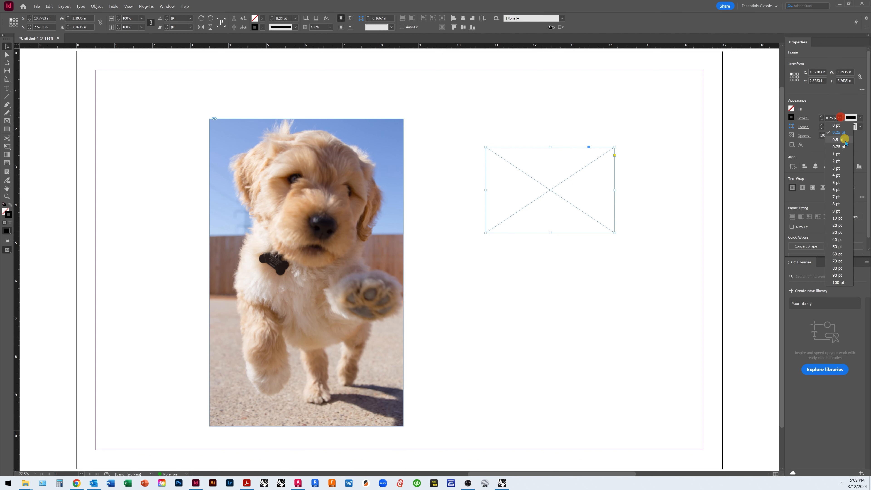
{"action": "left_click", "coordinate": [837, 154]}
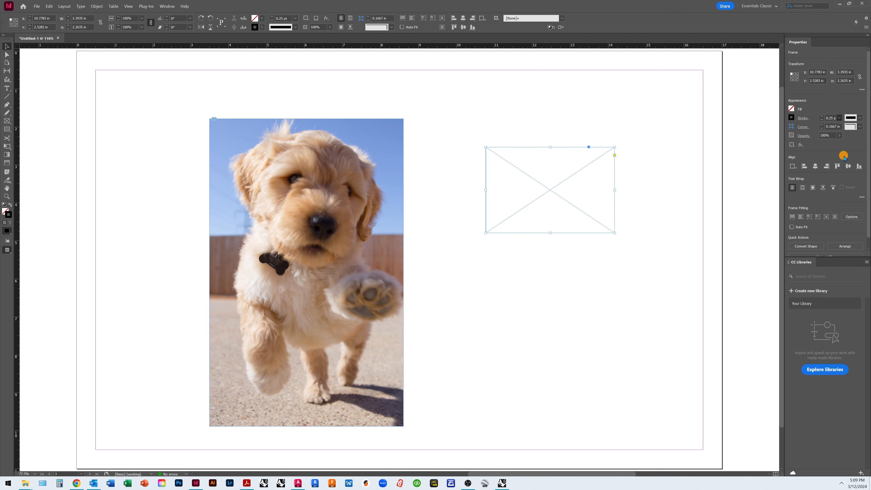
{"action": "left_click", "coordinate": [643, 186]}
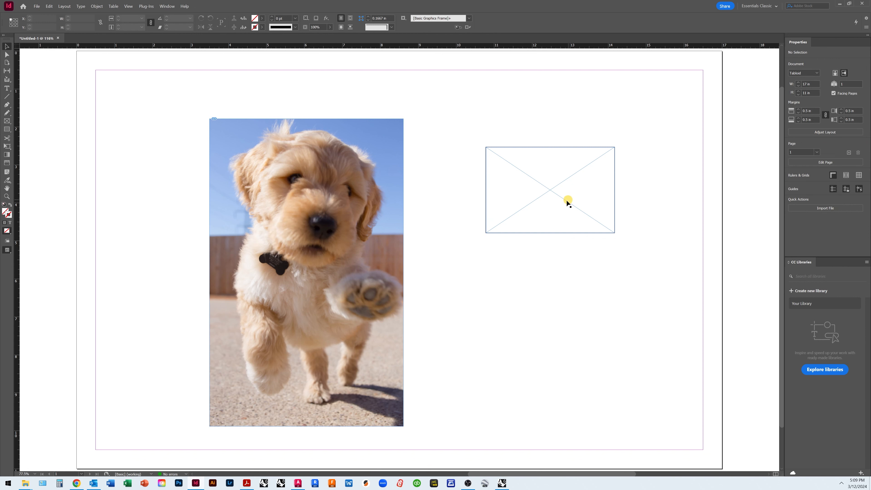
Step: Fill the empty frame with a burnt-orange color picked from the CMYK color spectrum
{"action": "left_click", "coordinate": [588, 191]}
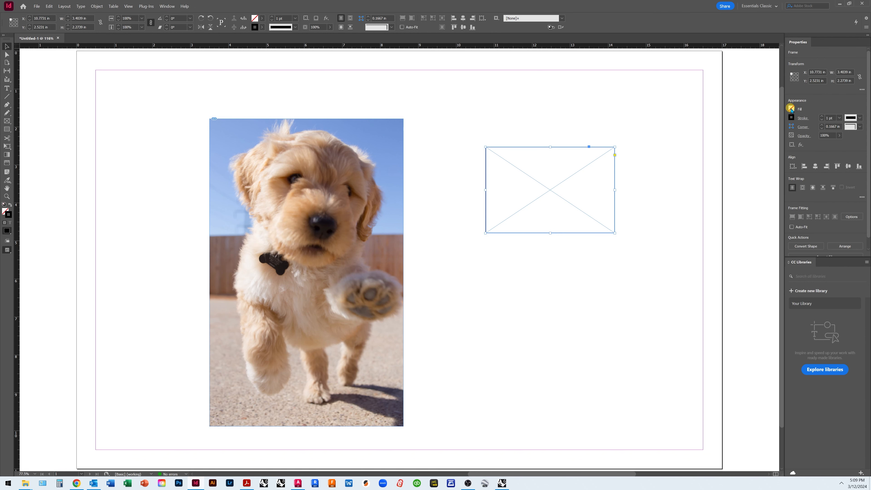
{"action": "left_click", "coordinate": [792, 109]}
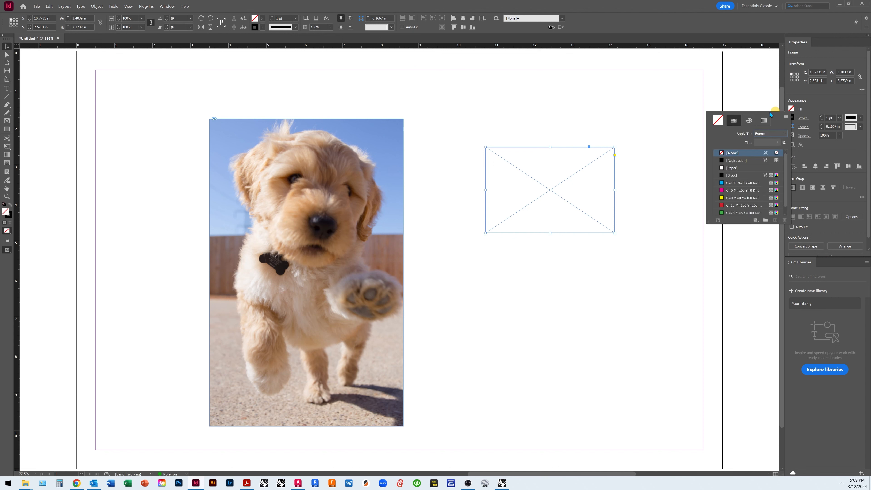
{"action": "left_click", "coordinate": [748, 120]}
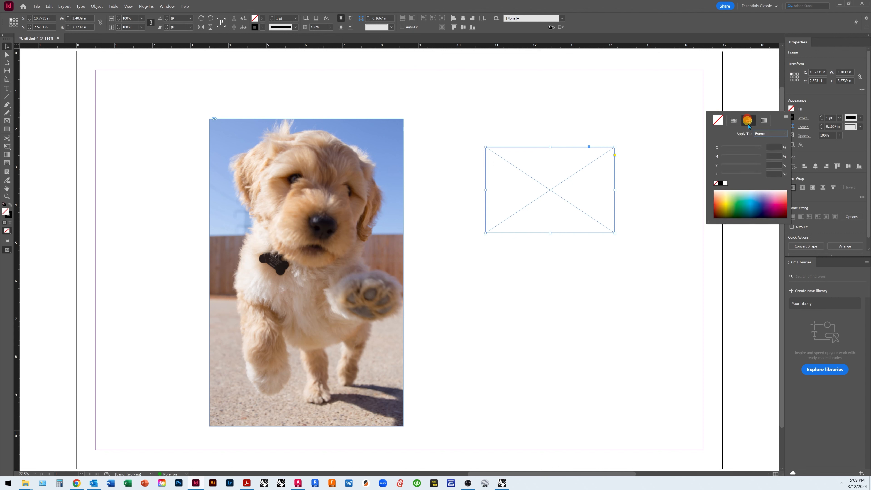
{"action": "left_click", "coordinate": [716, 208]}
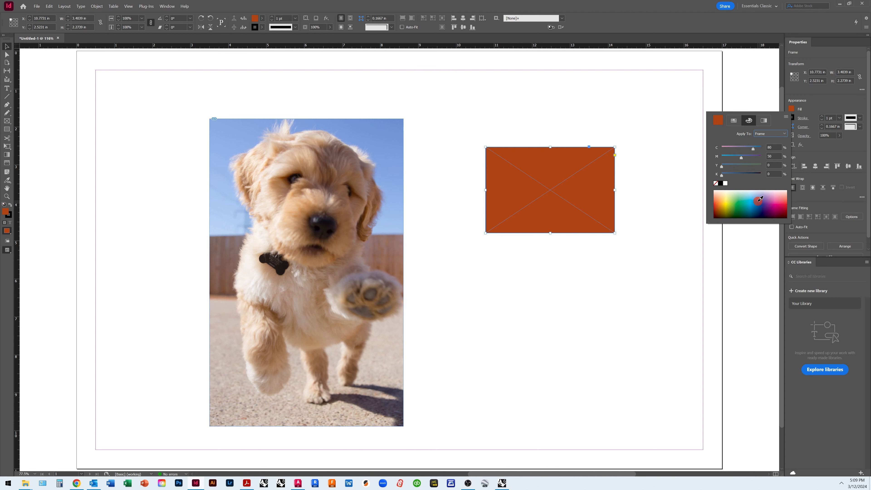
Step: Change the rectangular frame's fill to a crimson (C 0, M 100, Y 54, K 27) picked from the color spectrum, and deselect it
{"action": "left_click", "coordinate": [758, 201]}
{"action": "left_click", "coordinate": [736, 195]}
{"action": "left_click", "coordinate": [781, 203]}
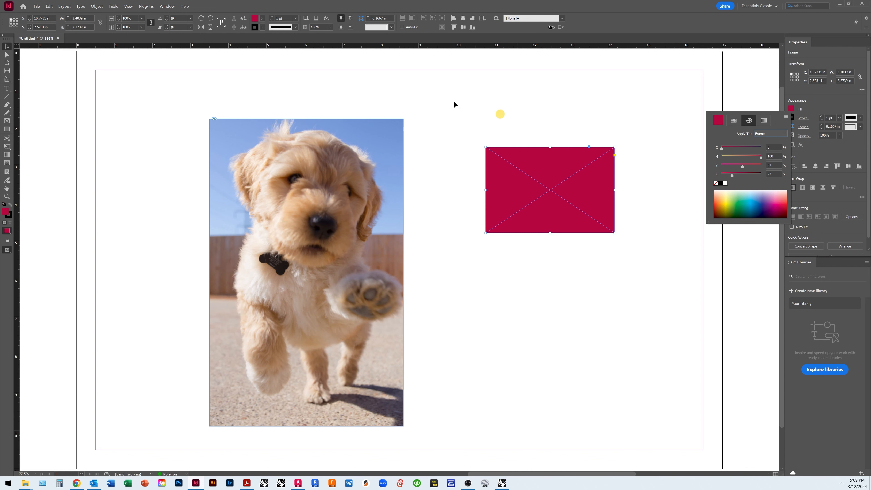
{"action": "left_click", "coordinate": [6, 48]}
{"action": "left_click", "coordinate": [398, 109]}
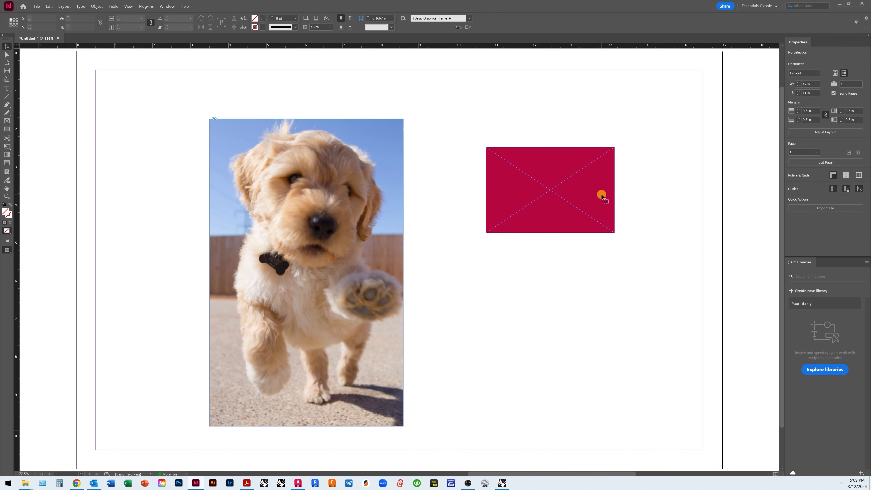
Step: Set the stroke weight of the crimson rectangular frame to 5 pt
{"action": "left_click", "coordinate": [570, 197]}
{"action": "left_click", "coordinate": [841, 118]}
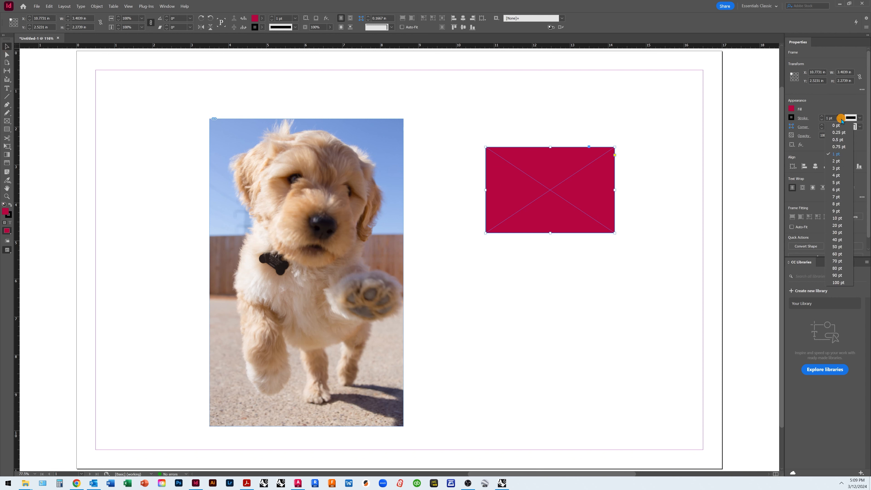
{"action": "left_click", "coordinate": [840, 185]}
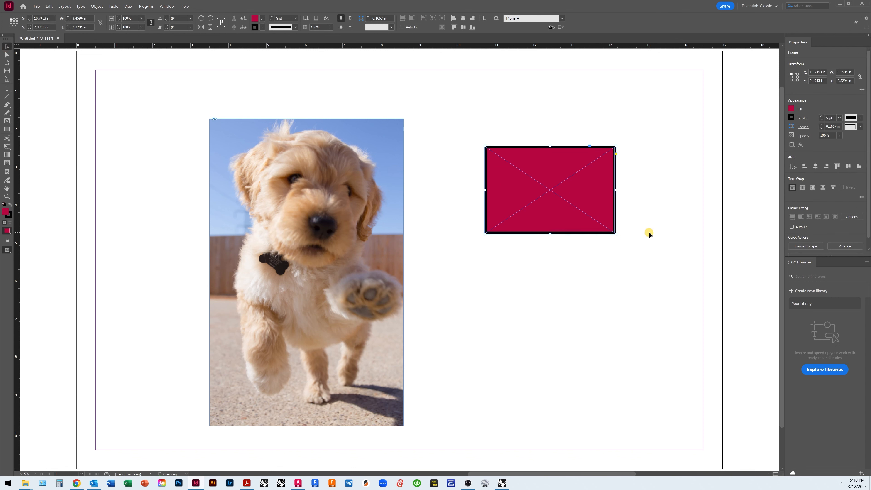
{"action": "left_click", "coordinate": [7, 48]}
Step: Swap the rectangular frame's fill and stroke colors back and forth, finishing on the crimson fill with a black stroke
{"action": "left_click", "coordinate": [7, 214]}
{"action": "left_click", "coordinate": [10, 205]}
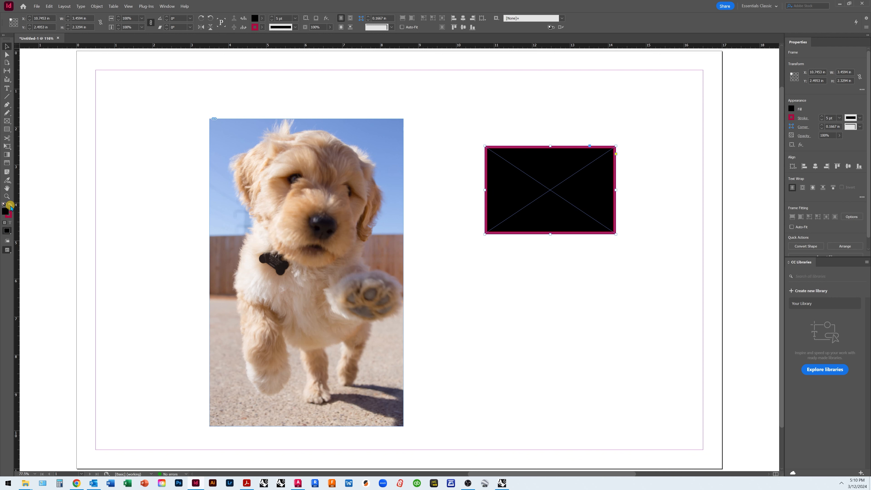
{"action": "left_click", "coordinate": [10, 205]}
{"action": "left_click", "coordinate": [10, 205]}
{"action": "left_click", "coordinate": [10, 205]}
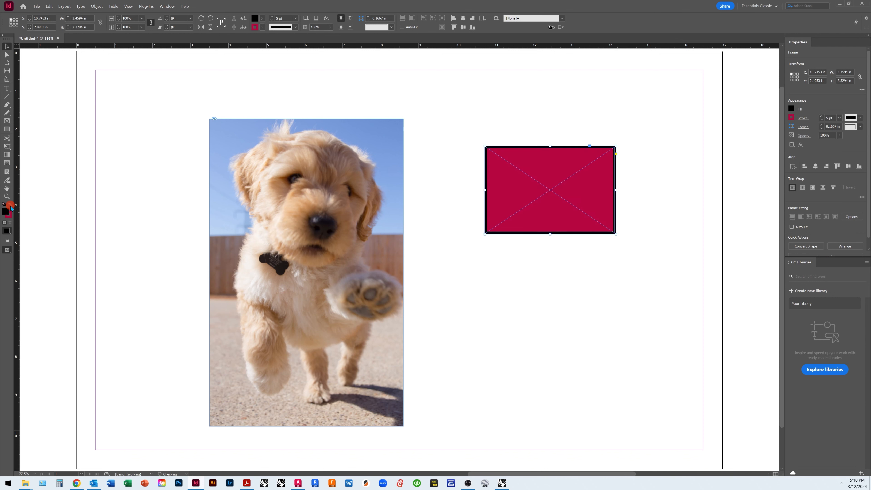
Step: Set the puppy photo frame's stroke weight to 1 pt and deselect it
{"action": "left_click", "coordinate": [360, 233]}
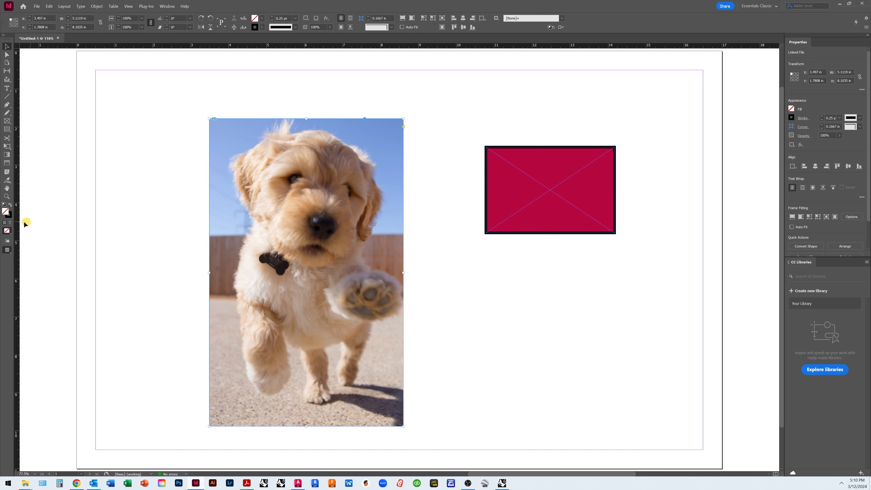
{"action": "left_click", "coordinate": [9, 216]}
{"action": "left_click", "coordinate": [839, 118]}
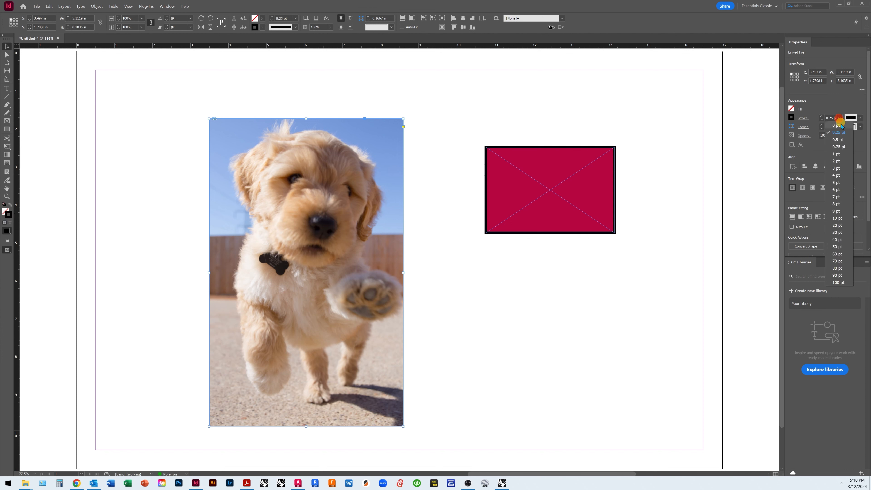
{"action": "left_click", "coordinate": [837, 154]}
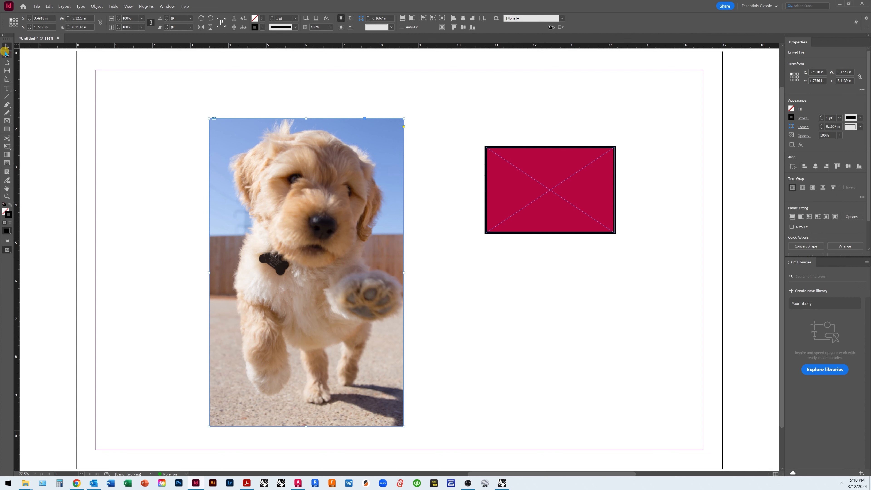
{"action": "left_click", "coordinate": [104, 94]}
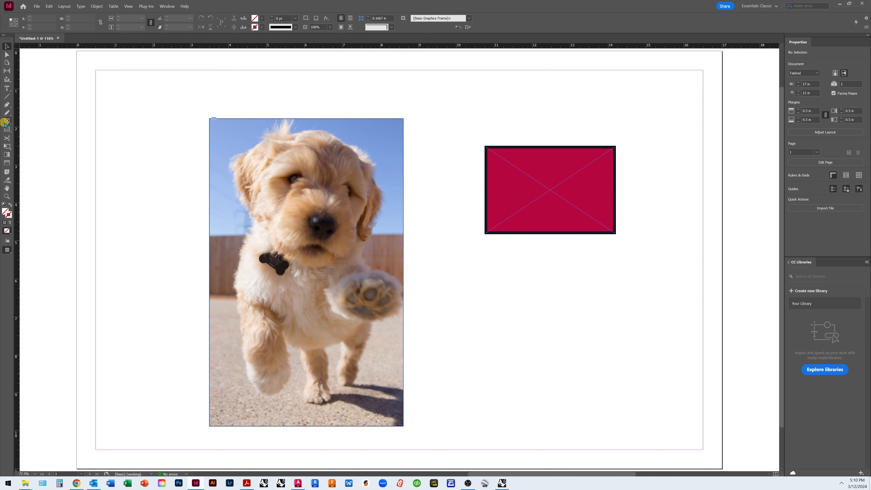
Step: Draw an elliptical frame about 2.72 by 2.65 in below the crimson rectangle and give it a cyan C=100 M=0 Y=0 K=0 stroke
{"action": "left_click_drag", "start_coordinate": [6, 123], "coordinate": [25, 137]}
{"action": "left_click_drag", "start_coordinate": [462, 282], "coordinate": [566, 382]}
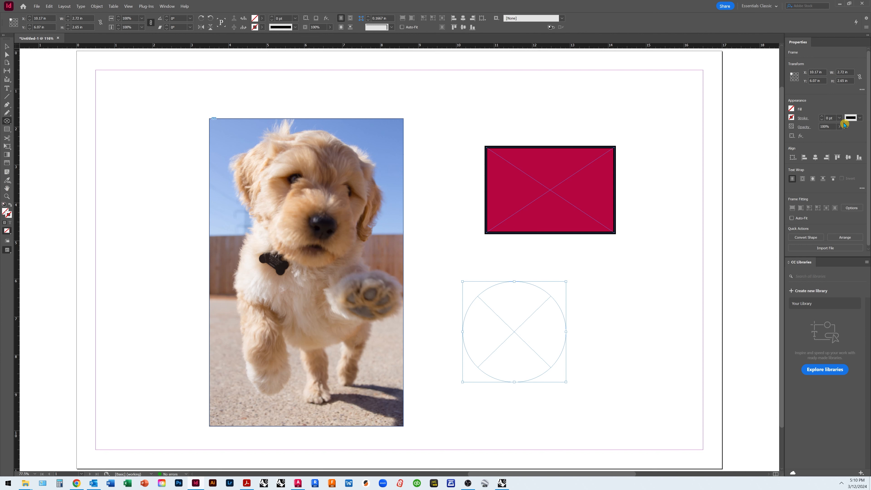
{"action": "left_click", "coordinate": [801, 118]}
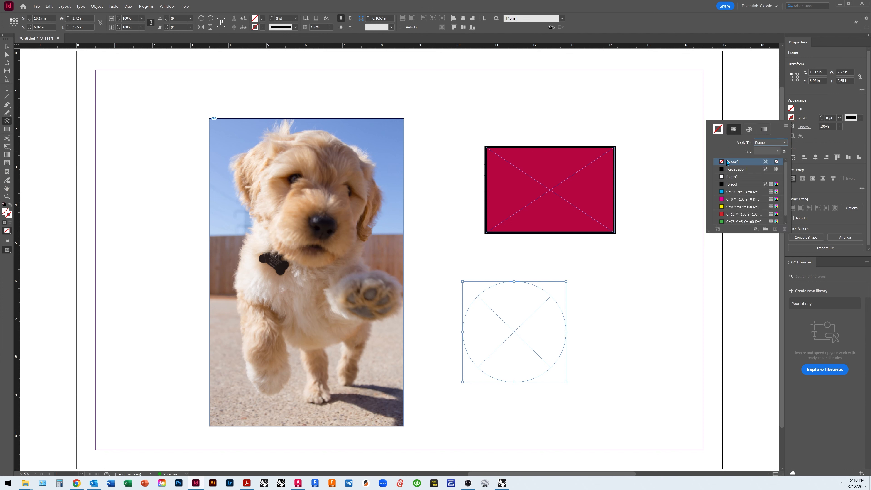
{"action": "left_click", "coordinate": [728, 189]}
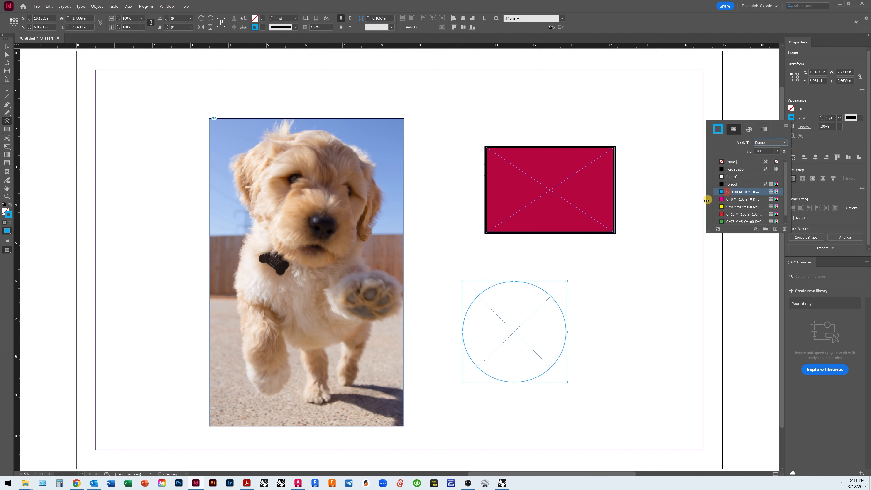
Step: Fill the elliptical frame with the [Registration] swatch
{"action": "left_click", "coordinate": [792, 109]}
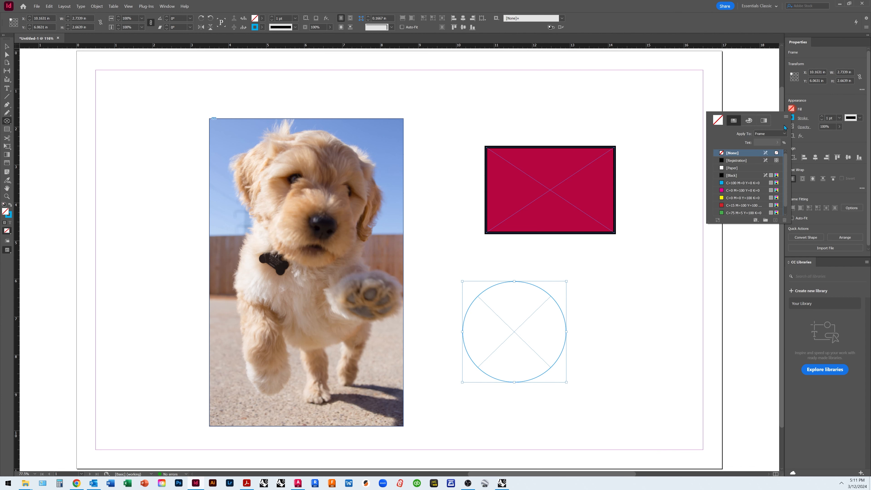
{"action": "left_click", "coordinate": [720, 162]}
{"action": "left_click", "coordinate": [649, 171]}
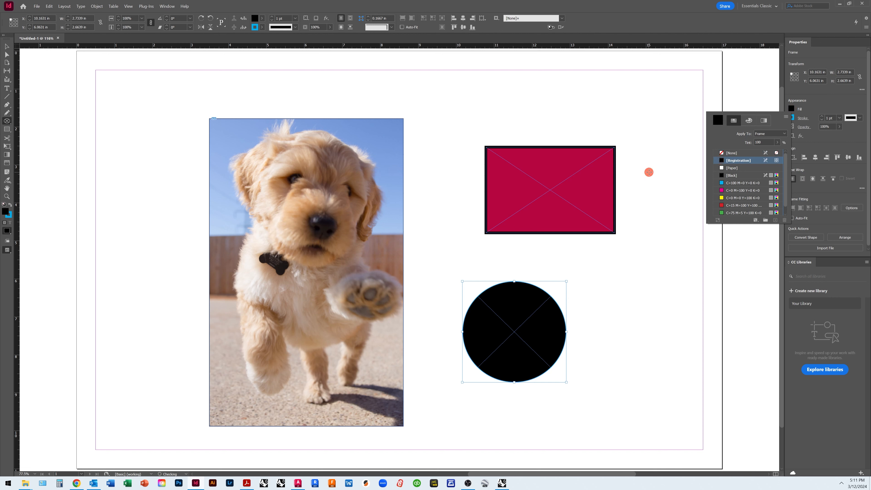
{"action": "left_click", "coordinate": [7, 47]}
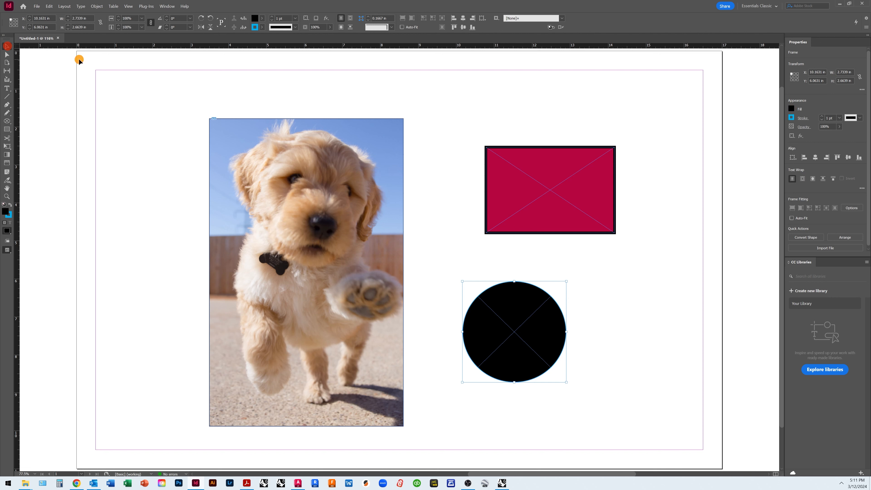
{"action": "left_click", "coordinate": [79, 59]}
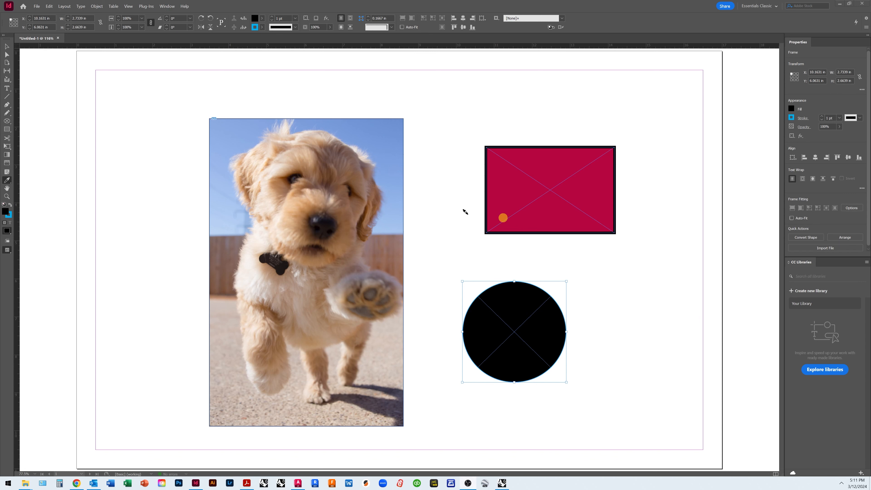
Step: Copy the crimson rectangle's fill and stroke to the elliptical frame with the Eyedropper Tool, and deselect the frame
{"action": "left_click", "coordinate": [6, 182]}
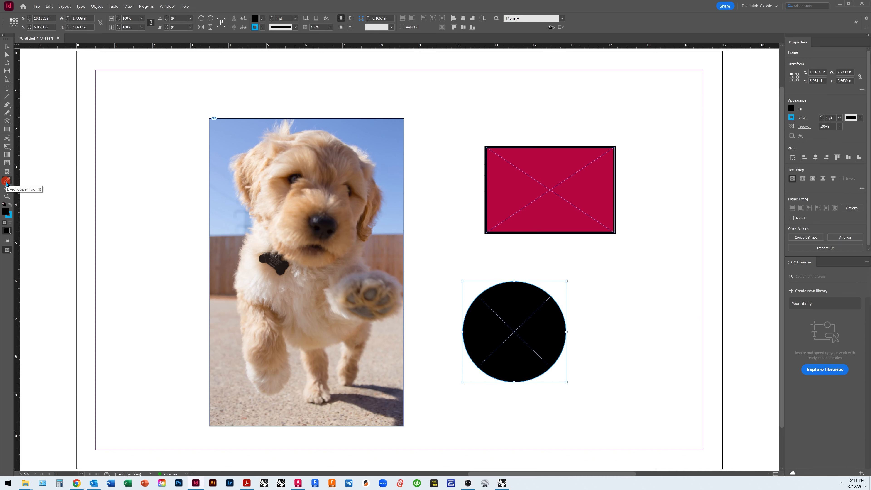
{"action": "left_click", "coordinate": [8, 182]}
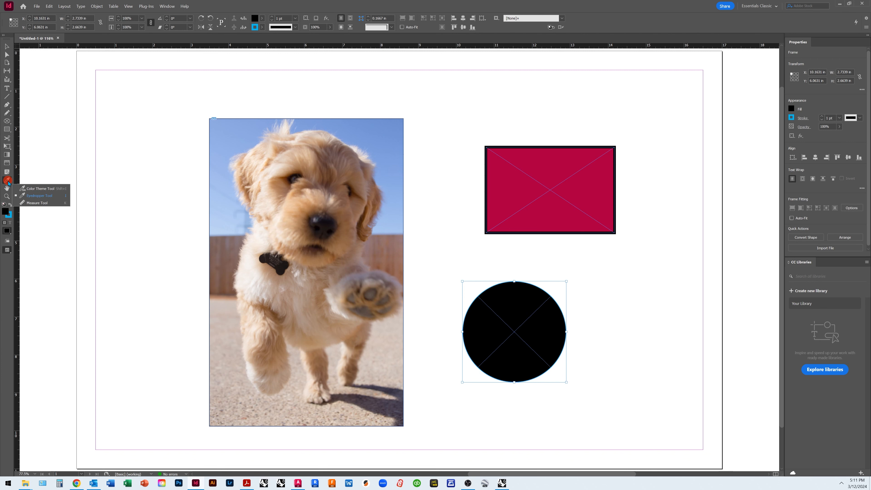
{"action": "left_click_drag", "start_coordinate": [9, 196], "coordinate": [45, 193]}
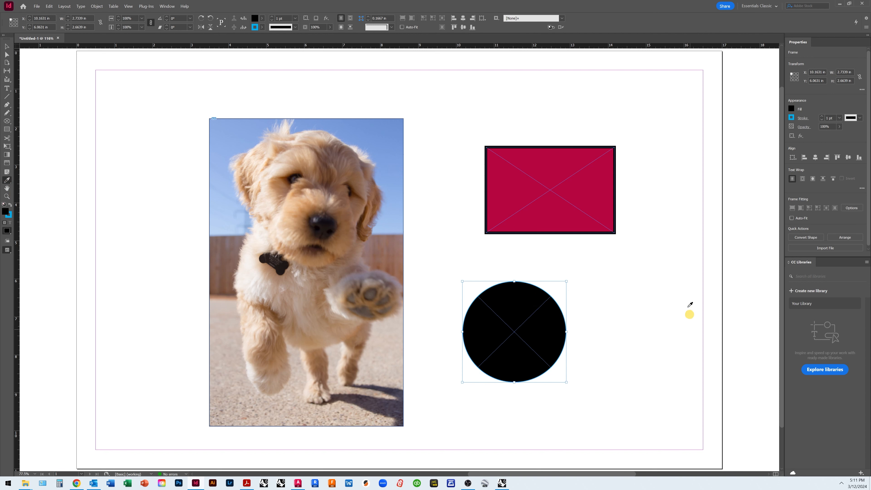
{"action": "right_click", "coordinate": [603, 204]}
{"action": "left_click", "coordinate": [597, 203]}
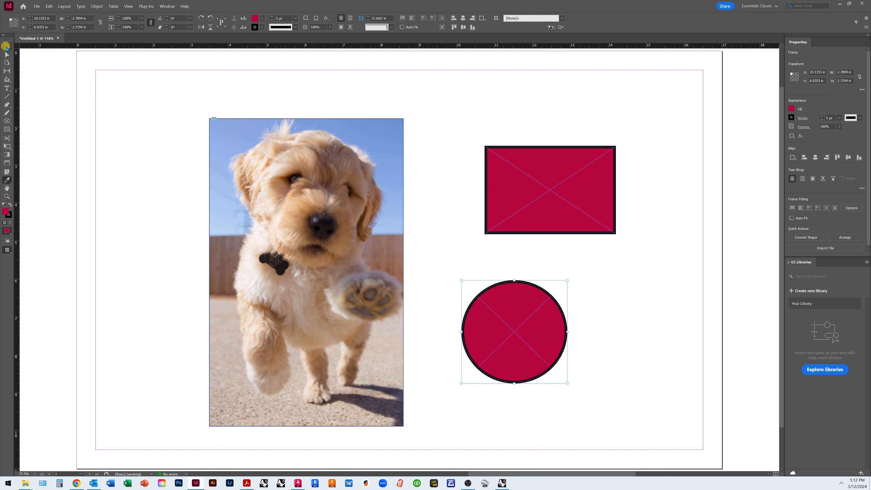
{"action": "left_click", "coordinate": [6, 47]}
{"action": "left_click", "coordinate": [698, 387]}
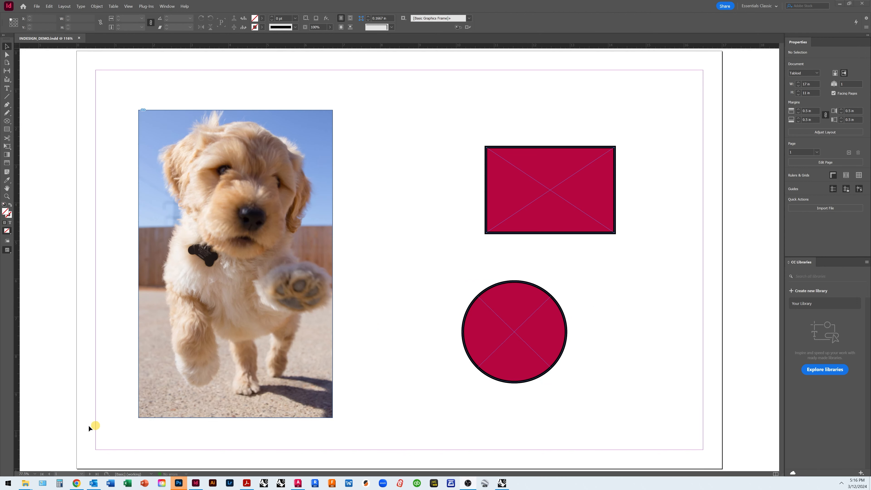
Step: Switch to the GRASSHOPPER folder in File Explorer and place ASTRO.JPG from it on the InDesign page beside the puppy photo
{"action": "mouse_move", "coordinate": [26, 484]}
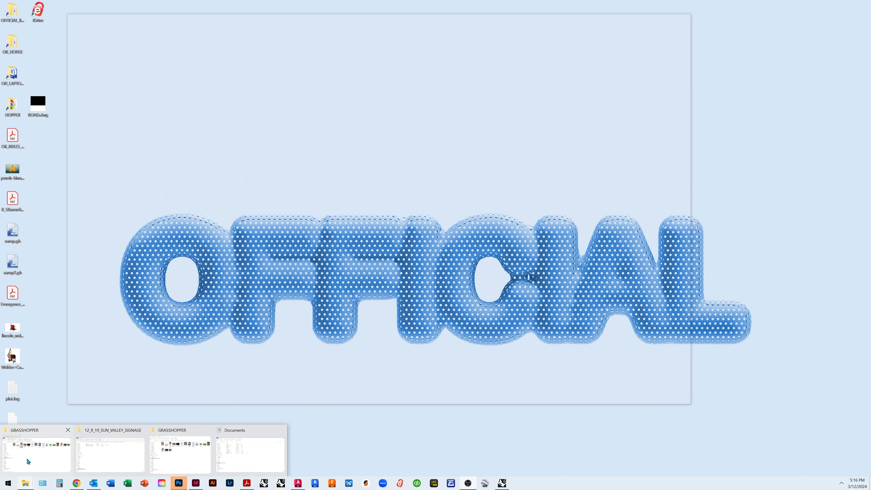
{"action": "left_click", "coordinate": [28, 460]}
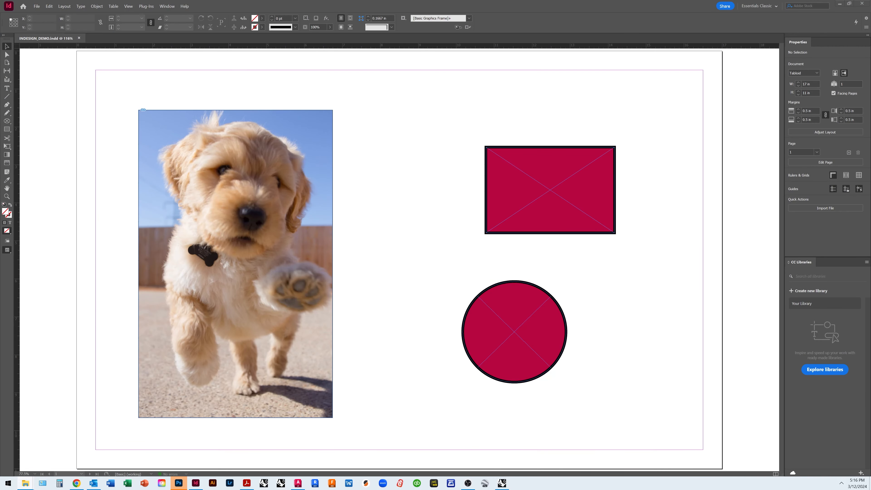
{"action": "left_click_drag", "start_coordinate": [870, 54], "coordinate": [603, 73]}
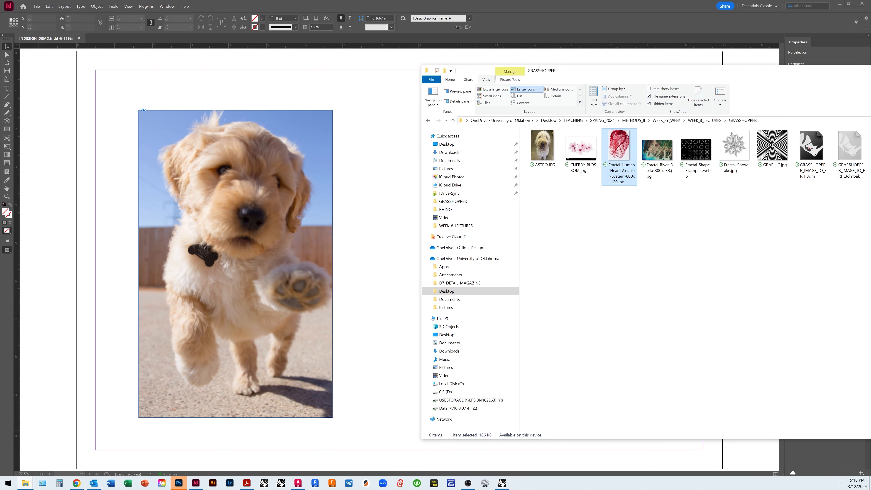
{"action": "left_click_drag", "start_coordinate": [870, 185], "coordinate": [772, 188]}
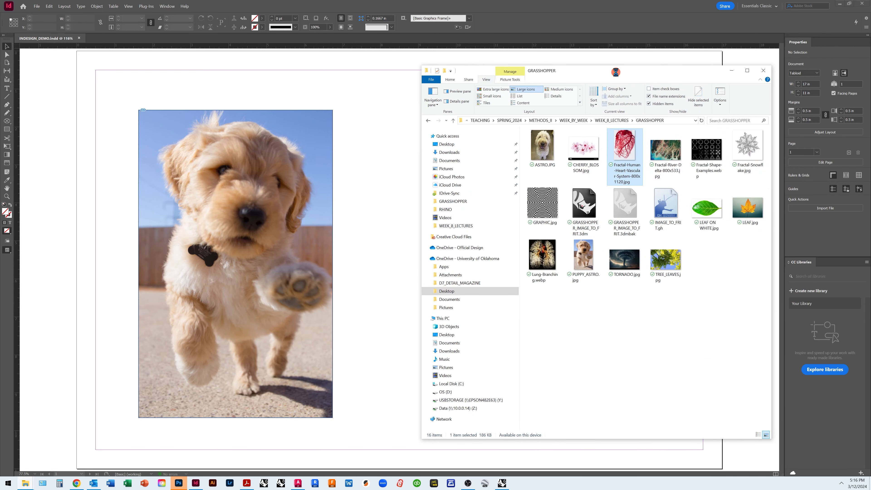
{"action": "left_click_drag", "start_coordinate": [616, 72], "coordinate": [733, 61]}
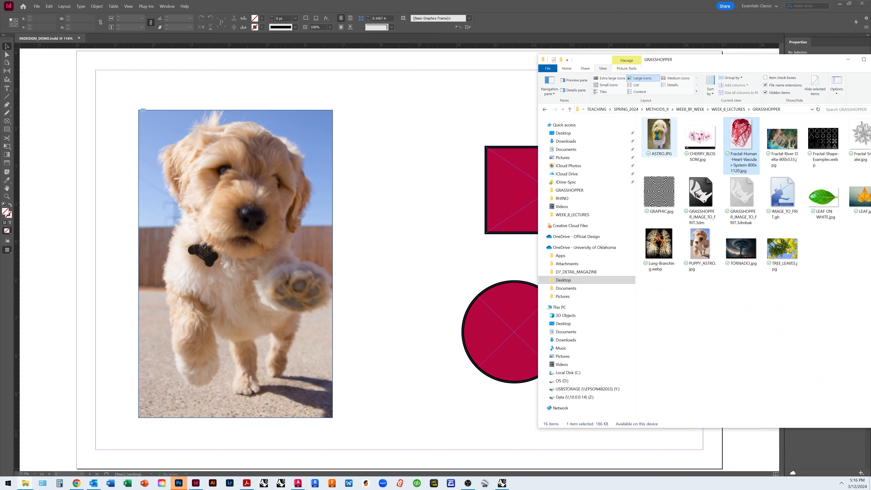
{"action": "left_click_drag", "start_coordinate": [658, 140], "coordinate": [414, 171]}
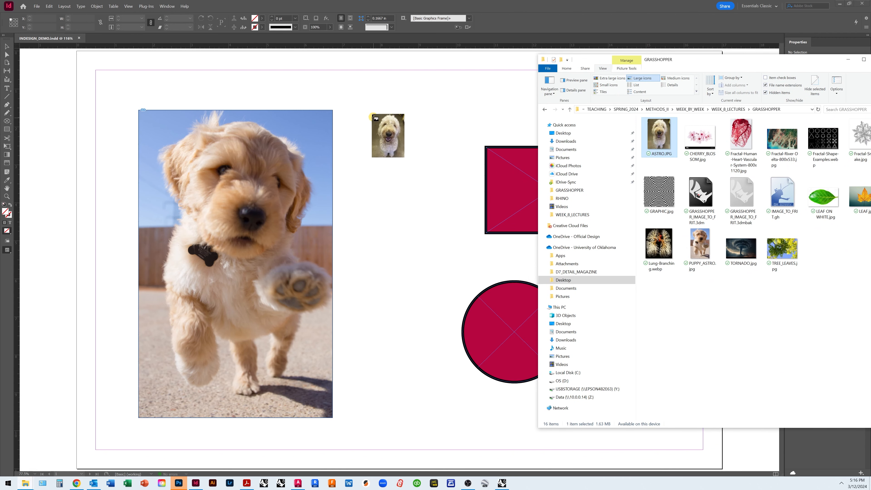
{"action": "left_click", "coordinate": [341, 62]}
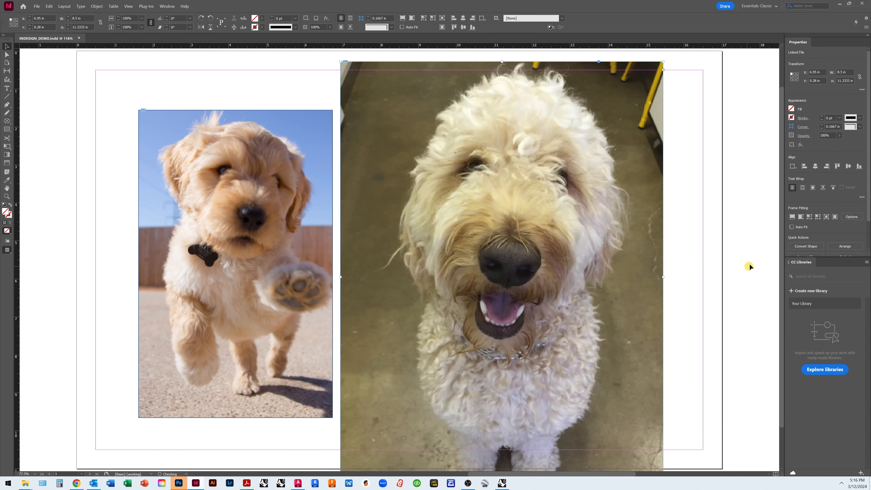
Step: Scale down and crop the placed ASTRO.JPG photo to a frame of about 4.82 by 6.22 in
{"action": "scroll", "coordinate": [566, 289], "scroll_direction": "down", "scroll_amount": 1}
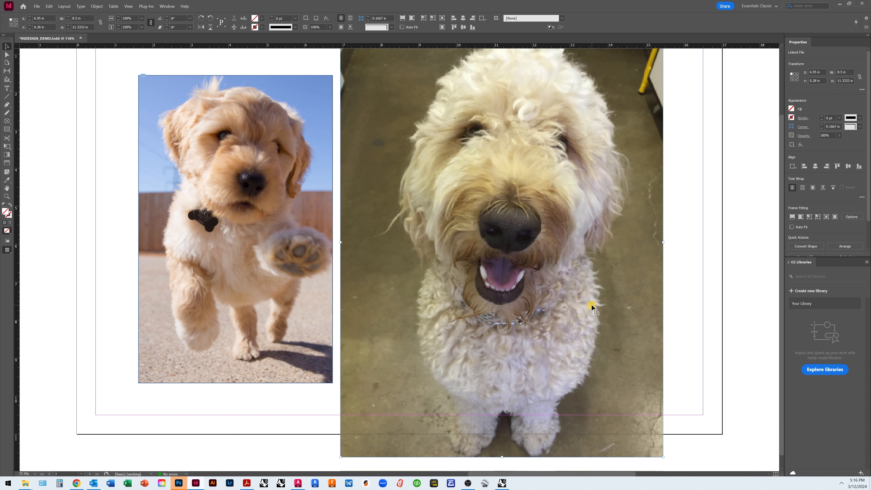
{"action": "scroll", "coordinate": [594, 312], "scroll_direction": "up", "scroll_amount": 2}
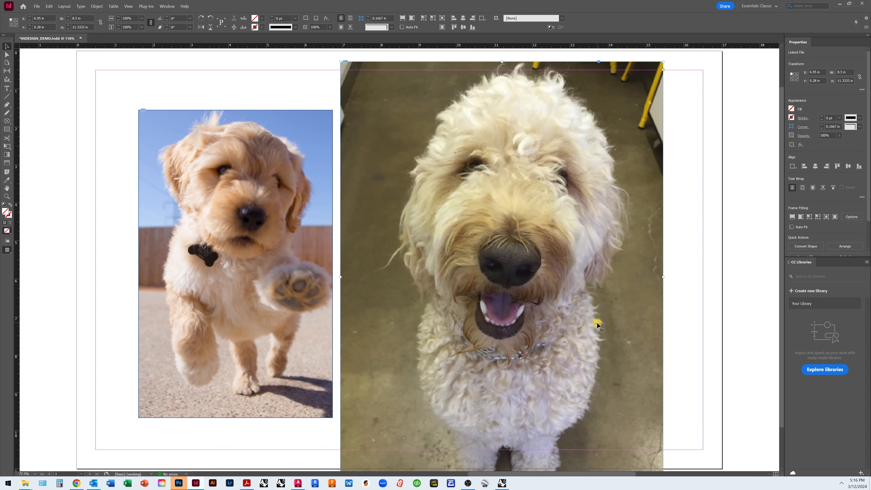
{"action": "scroll", "coordinate": [596, 323], "scroll_direction": "down", "scroll_amount": 2}
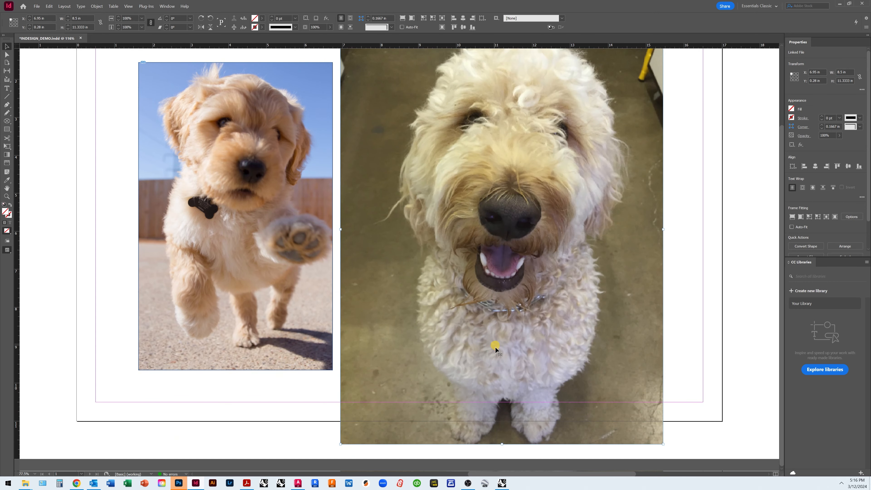
{"action": "scroll", "coordinate": [638, 363], "scroll_direction": "up", "scroll_amount": 2}
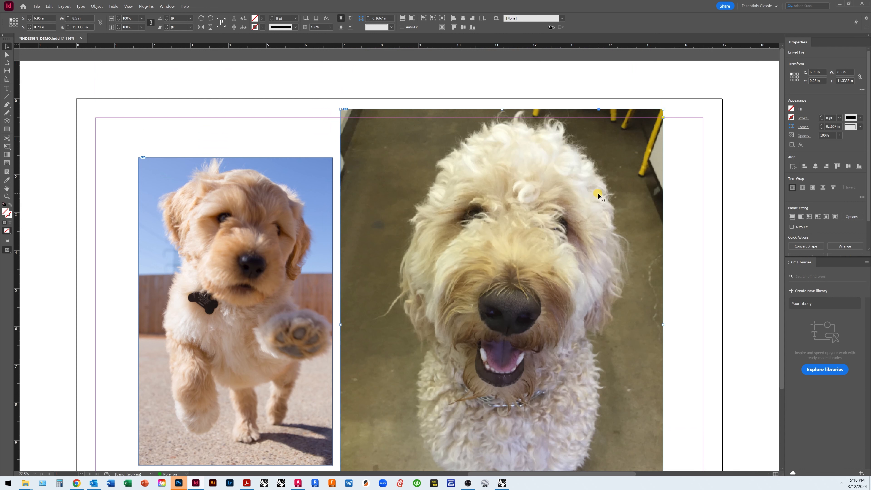
{"action": "scroll", "coordinate": [682, 182], "scroll_direction": "down", "scroll_amount": 2}
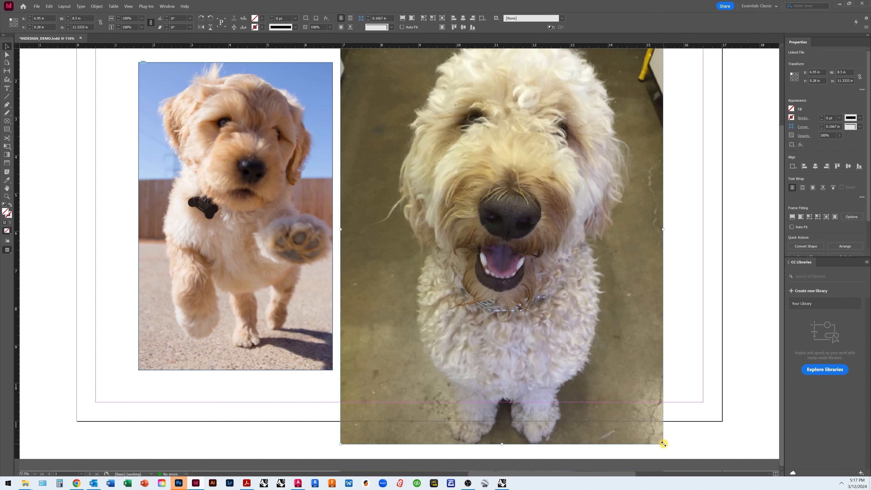
{"action": "left_click_drag", "start_coordinate": [664, 443], "coordinate": [621, 299]}
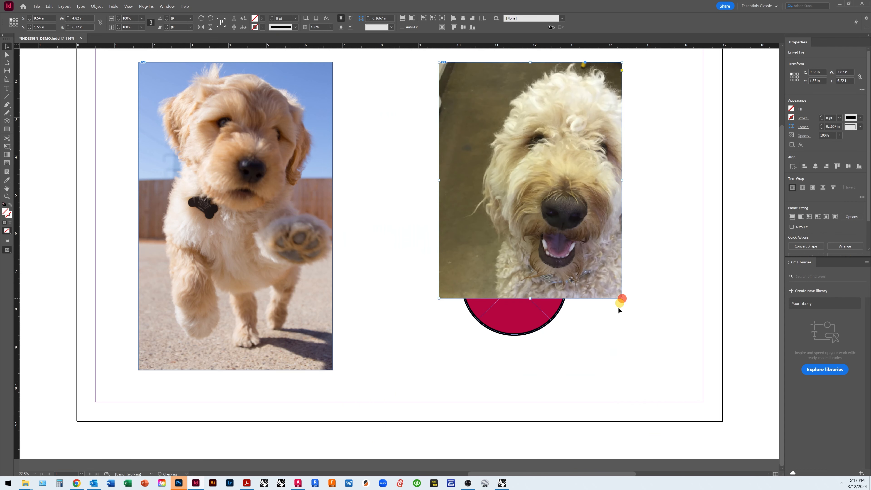
Step: Undo the last crop of the ASTRO.JPG photo, scale it down to about 3.63 by 4.84 in, and move it toward the page's right margin
{"action": "key", "text": "ctrl+z"}
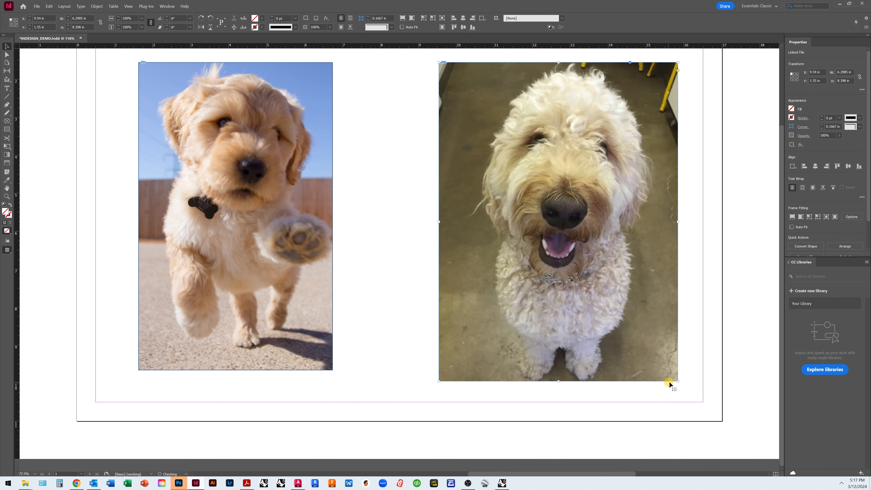
{"action": "left_click_drag", "start_coordinate": [677, 380], "coordinate": [617, 282]}
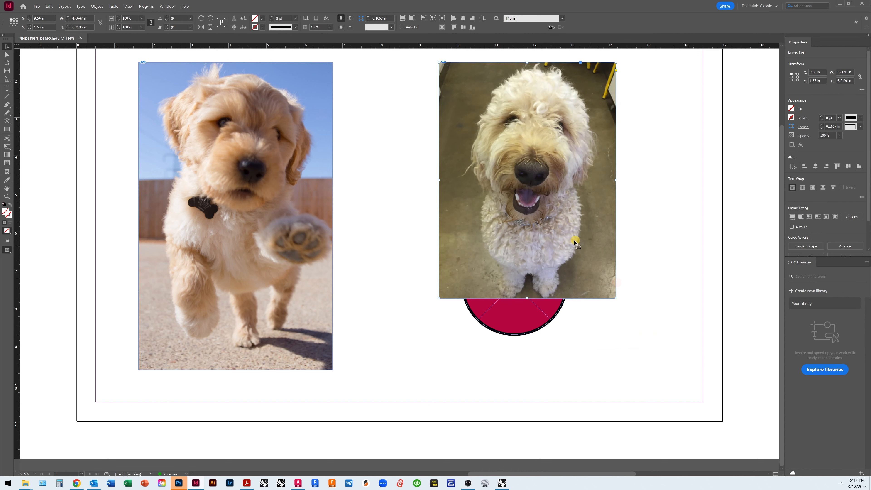
{"action": "left_click_drag", "start_coordinate": [592, 243], "coordinate": [667, 254]}
{"action": "left_click_drag", "start_coordinate": [514, 309], "coordinate": [589, 260]}
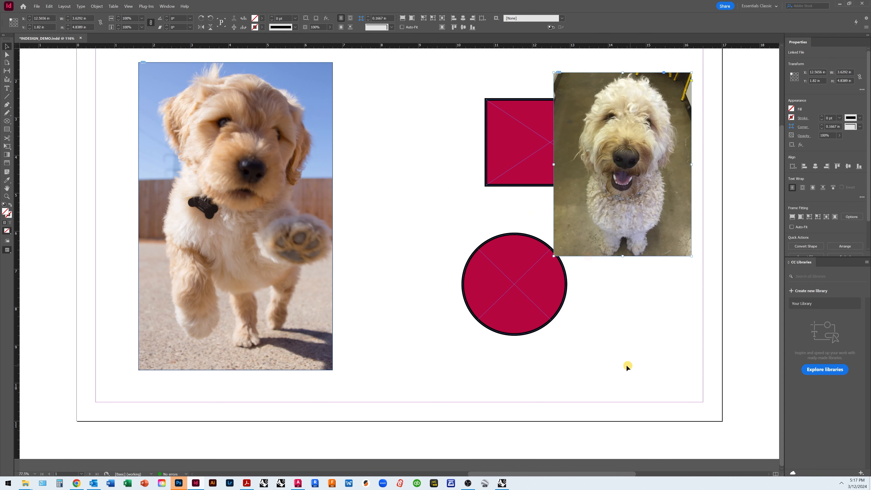
{"action": "scroll", "coordinate": [624, 358], "scroll_direction": "up", "scroll_amount": 2}
{"action": "scroll", "coordinate": [623, 358], "scroll_direction": "down", "scroll_amount": 1}
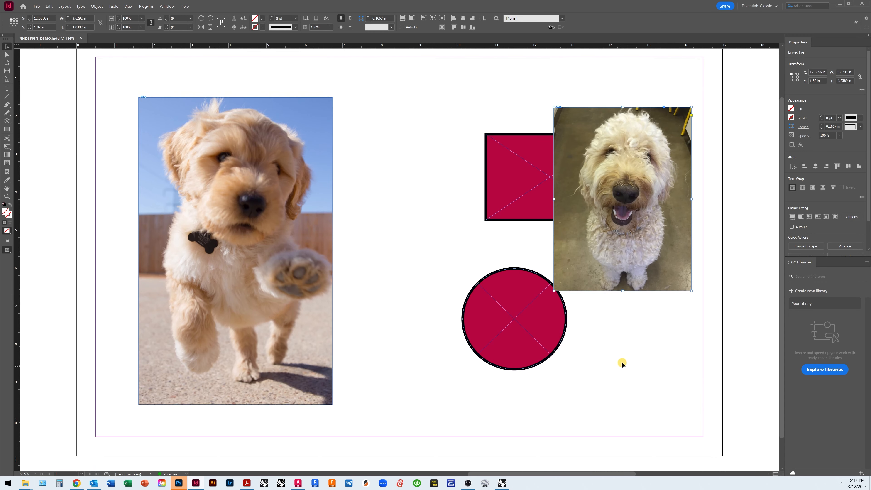
Step: Move the crimson rectangle and the crimson ellipse into the space between the two dog photos, one above the other with left edges aligned
{"action": "left_click", "coordinate": [507, 171]}
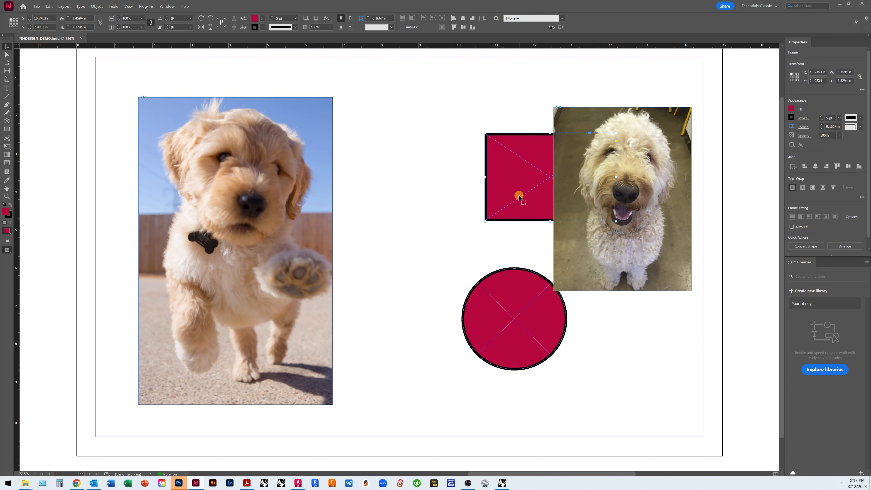
{"action": "left_click_drag", "start_coordinate": [517, 179], "coordinate": [388, 148]}
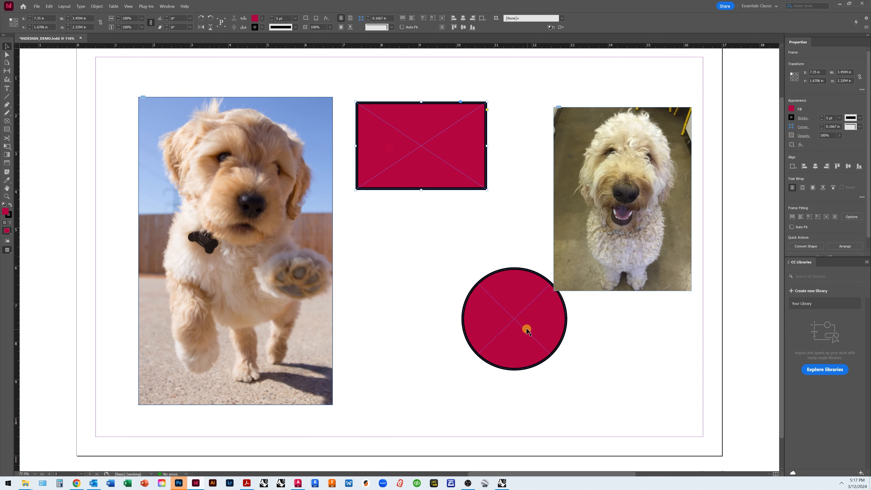
{"action": "left_click_drag", "start_coordinate": [527, 329], "coordinate": [418, 269]}
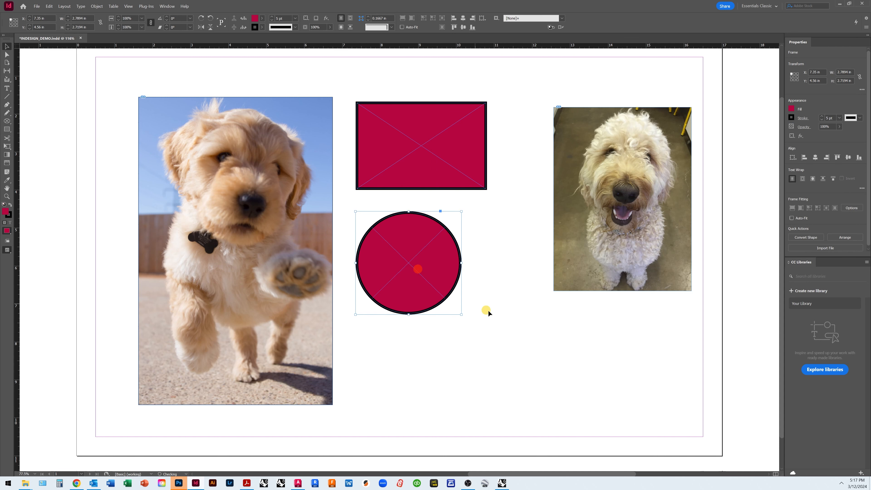
Step: Fill the ASTRO photo's frame with the blue sampled from the puppy photo using the Eyedropper Tool, and deselect the frame
{"action": "left_click", "coordinate": [589, 264]}
{"action": "left_click", "coordinate": [7, 180]}
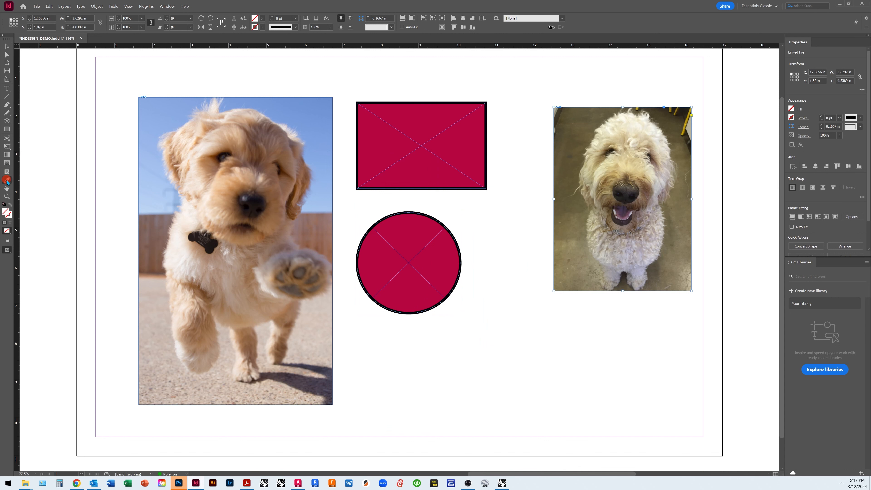
{"action": "left_click", "coordinate": [320, 181]}
{"action": "left_click", "coordinate": [4, 46]}
{"action": "left_click", "coordinate": [155, 72]}
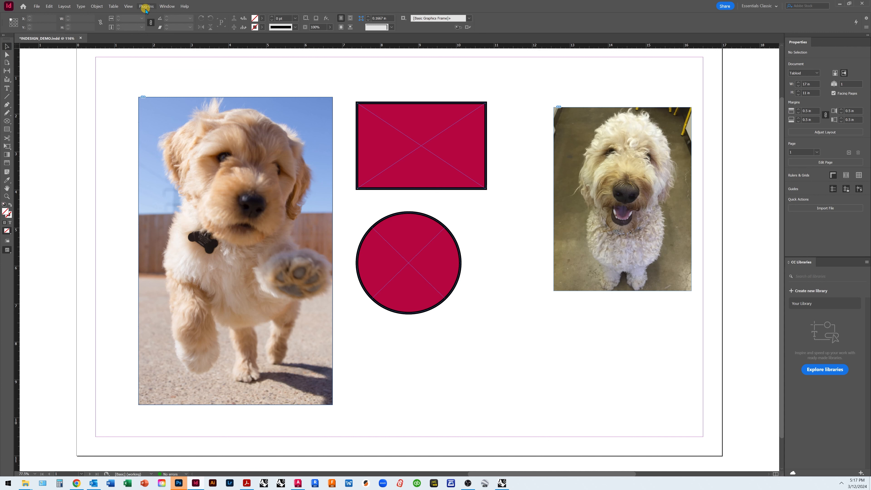
Step: Fit the page in the window and zoom out two levels to show the surrounding pasteboard
{"action": "left_click", "coordinate": [126, 8]}
{"action": "left_click", "coordinate": [128, 5]}
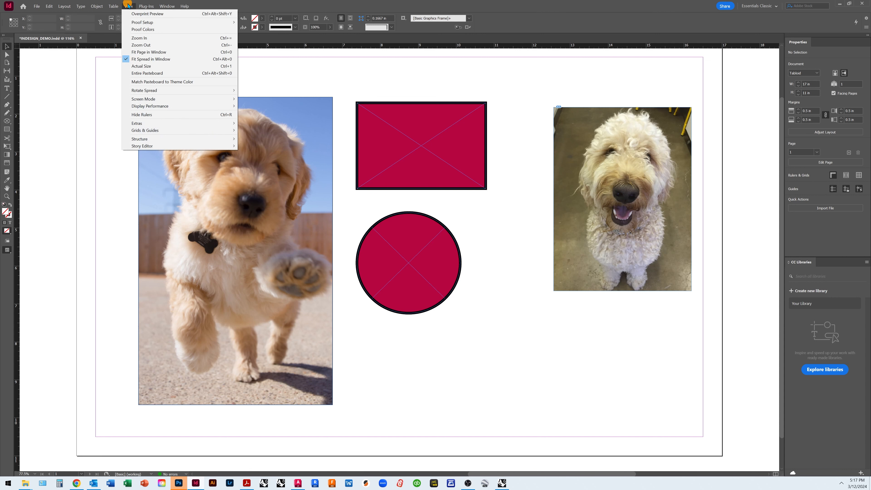
{"action": "left_click", "coordinate": [174, 52]}
{"action": "left_click", "coordinate": [128, 6]}
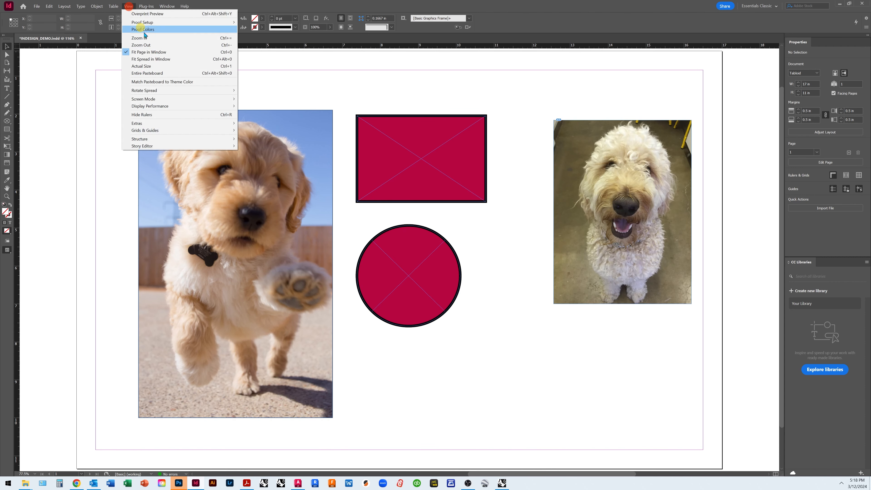
{"action": "left_click", "coordinate": [161, 45]}
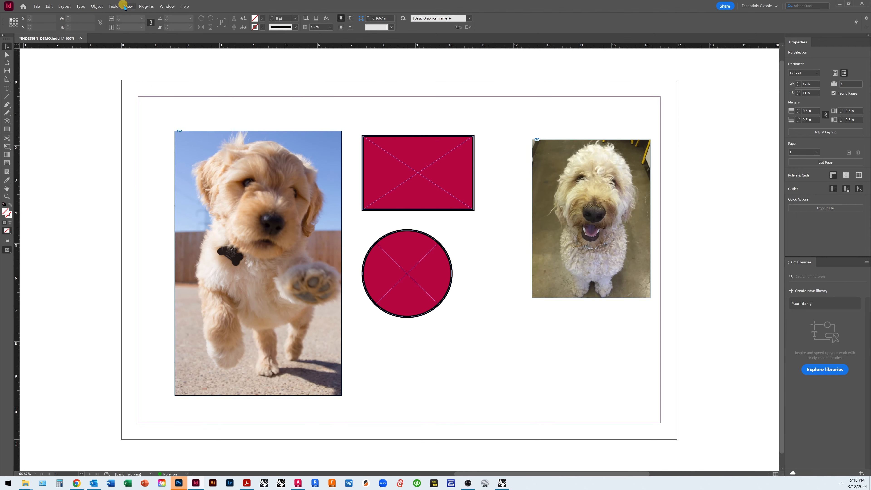
{"action": "left_click", "coordinate": [124, 7]}
{"action": "left_click", "coordinate": [167, 46]}
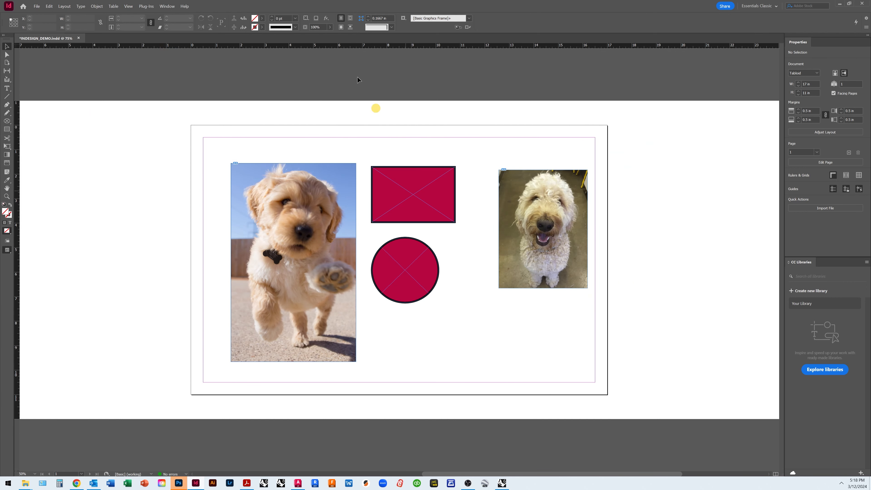
Step: Hide the frame edges in the document, and show them again
{"action": "left_click", "coordinate": [129, 7]}
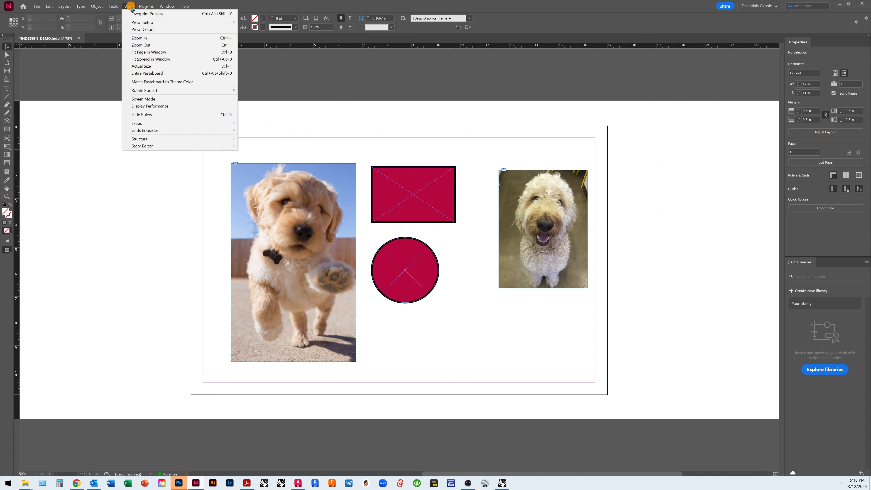
{"action": "mouse_move", "coordinate": [156, 126]}
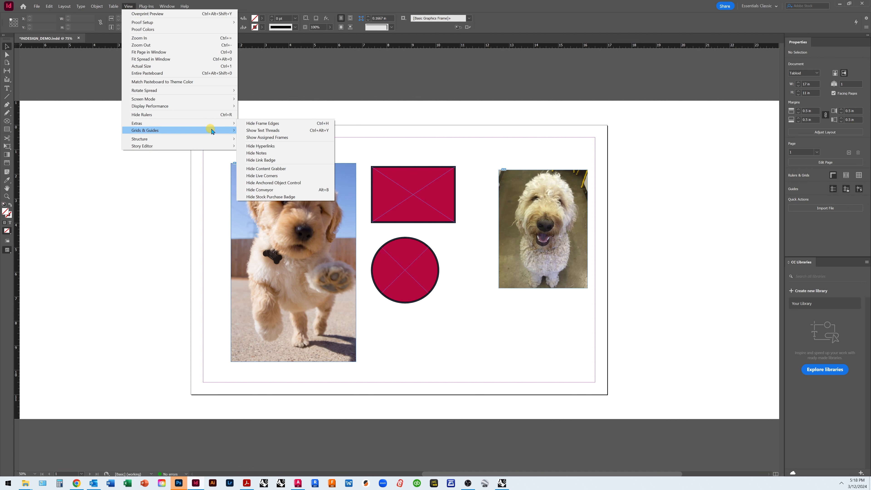
{"action": "left_click", "coordinate": [259, 124]}
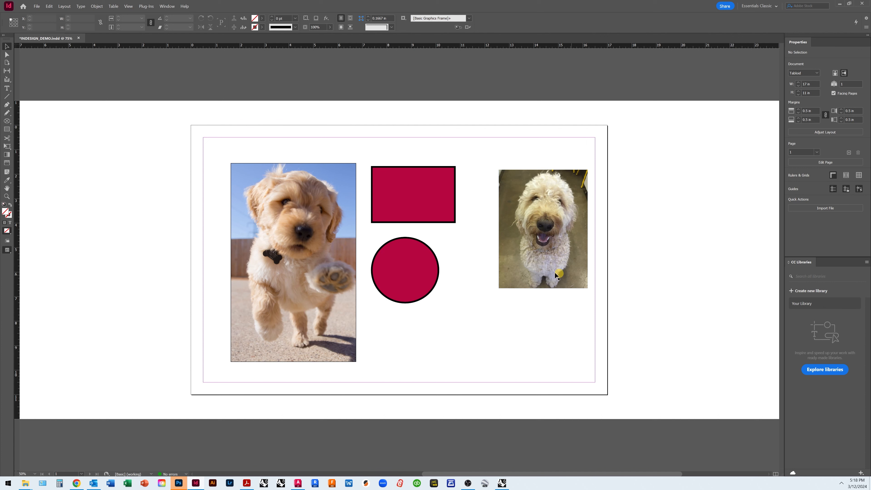
{"action": "left_click", "coordinate": [129, 7]}
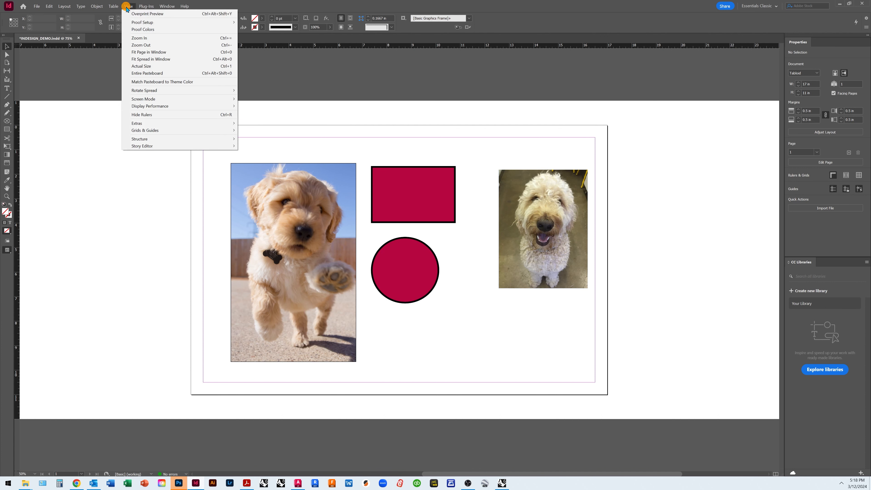
{"action": "mouse_move", "coordinate": [156, 126]}
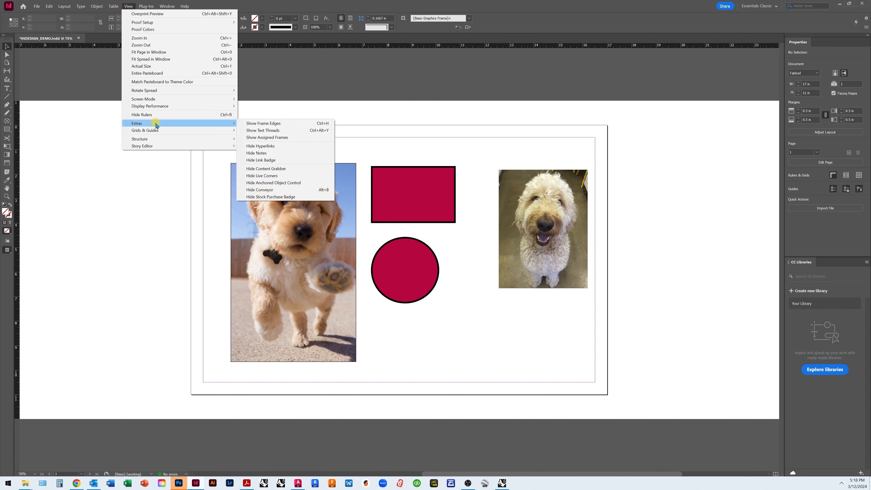
{"action": "left_click", "coordinate": [249, 124]}
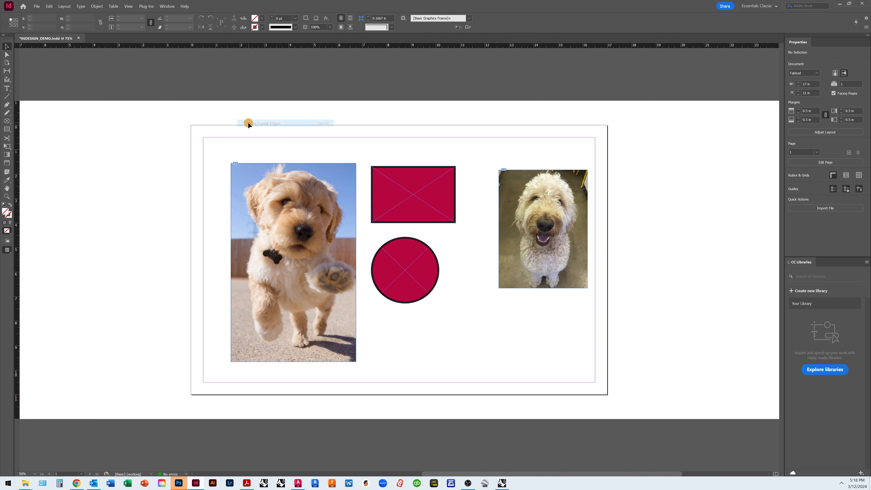
Step: Show the document grid and turn on Snap to Document Grid
{"action": "left_click", "coordinate": [128, 7]}
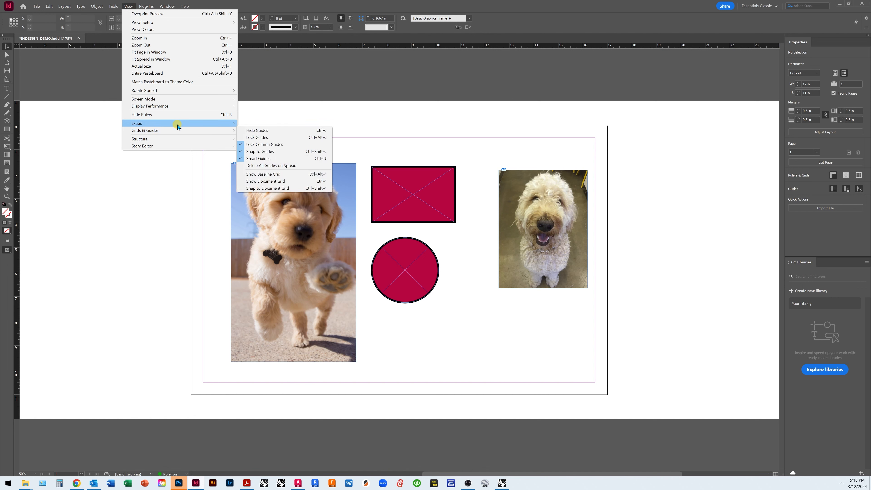
{"action": "mouse_move", "coordinate": [178, 125]}
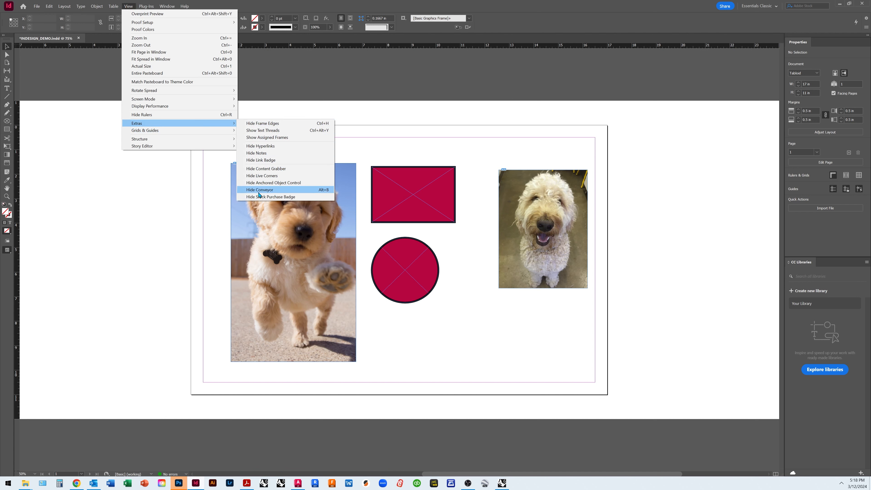
{"action": "left_click", "coordinate": [229, 130]}
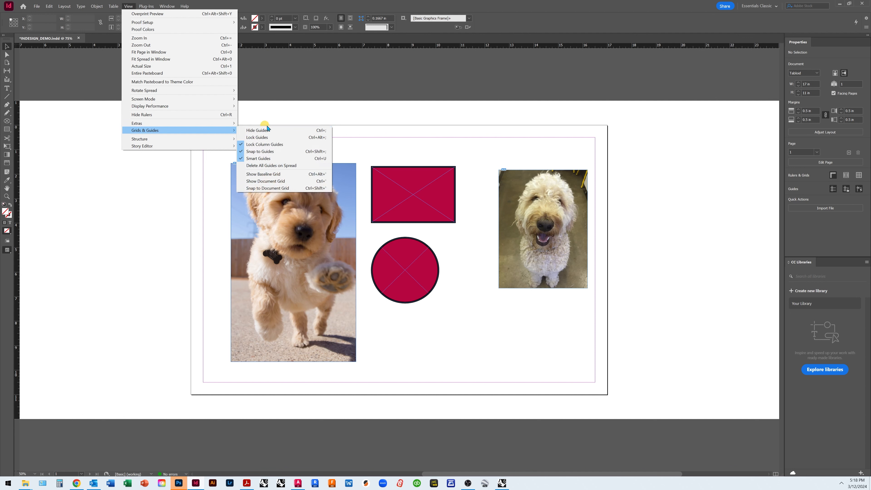
{"action": "left_click", "coordinate": [293, 182]}
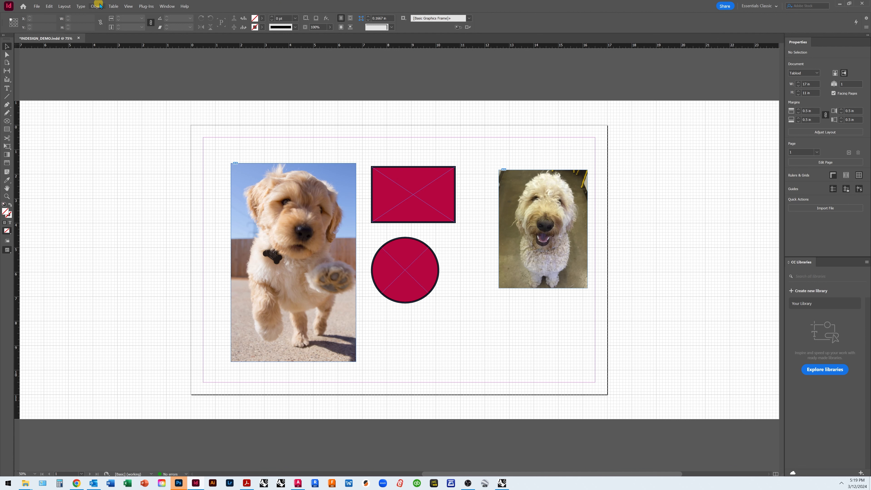
{"action": "left_click", "coordinate": [129, 6]}
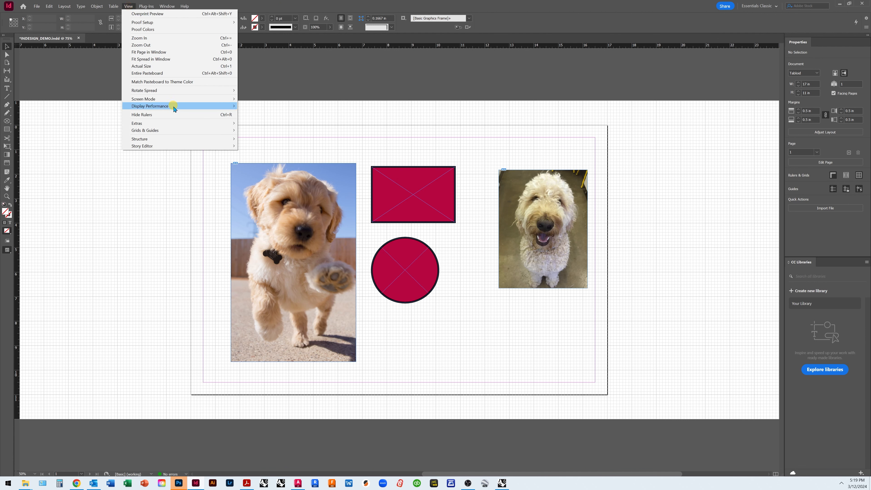
{"action": "mouse_move", "coordinate": [177, 132]}
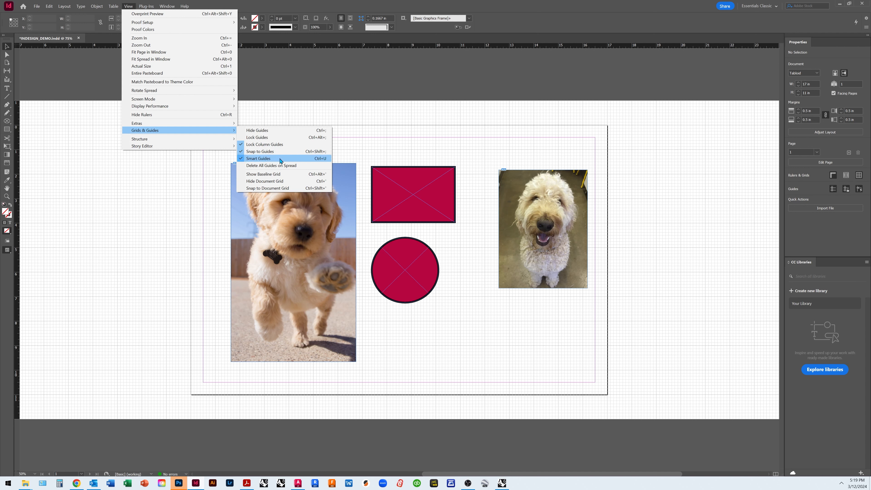
{"action": "left_click", "coordinate": [285, 189]}
Step: Align the puppy photo to the page's upper-left margin corner, scaled to 10 in high with its frame about 6.25 in wide
{"action": "left_click_drag", "start_coordinate": [251, 190], "coordinate": [225, 167]}
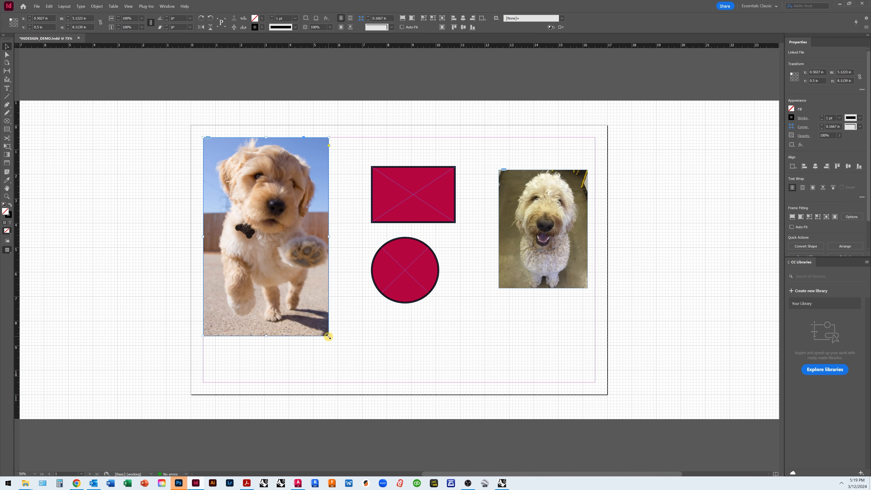
{"action": "left_click_drag", "start_coordinate": [327, 336], "coordinate": [352, 382]}
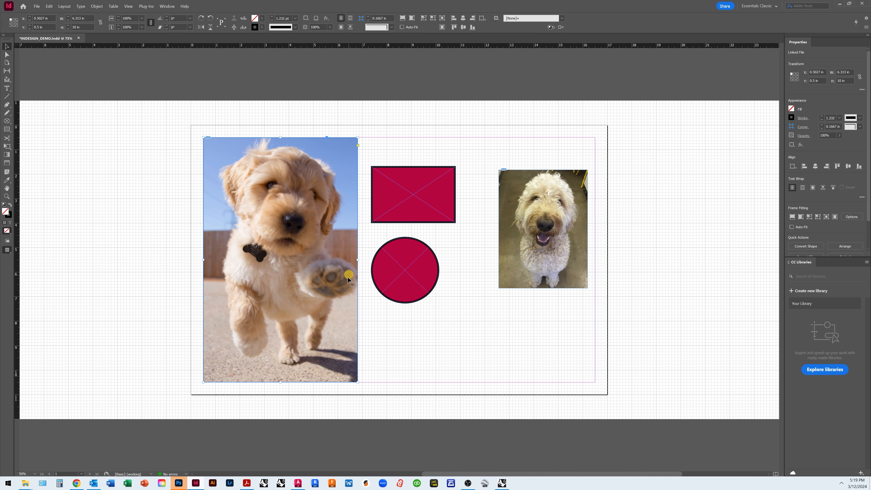
{"action": "left_click_drag", "start_coordinate": [359, 260], "coordinate": [356, 260]}
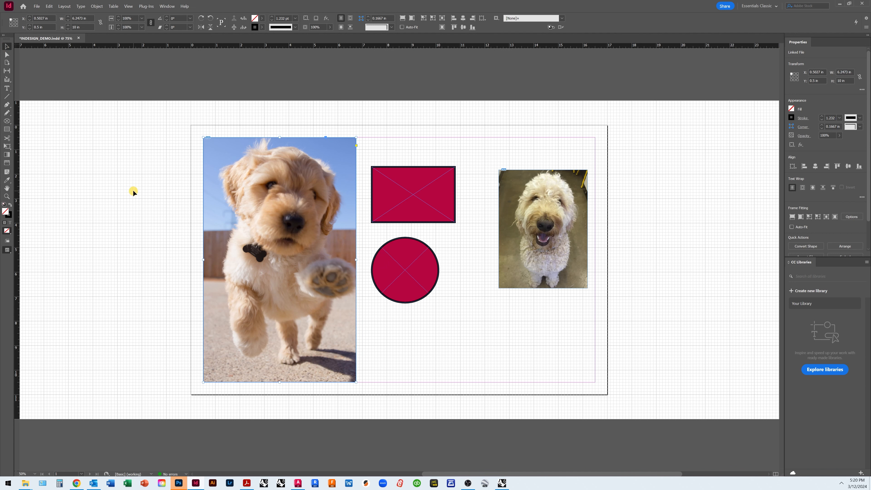
Step: Move the crimson rectangle, the crimson ellipse and the ASTRO photo off the page onto the right pasteboard
{"action": "left_click_drag", "start_coordinate": [414, 197], "coordinate": [675, 190]}
{"action": "left_click_drag", "start_coordinate": [400, 269], "coordinate": [648, 262]}
{"action": "left_click_drag", "start_coordinate": [555, 240], "coordinate": [733, 330]}
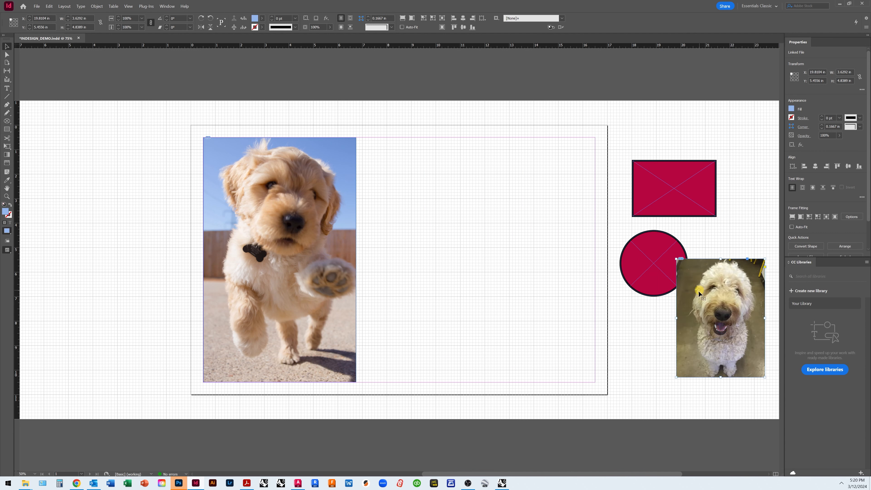
Step: Place the ASTRO photo beside the puppy photo at the top margin, scaled to 10 in high with its frame widened to about 9.5 in
{"action": "left_click_drag", "start_coordinate": [716, 301], "coordinate": [409, 186]}
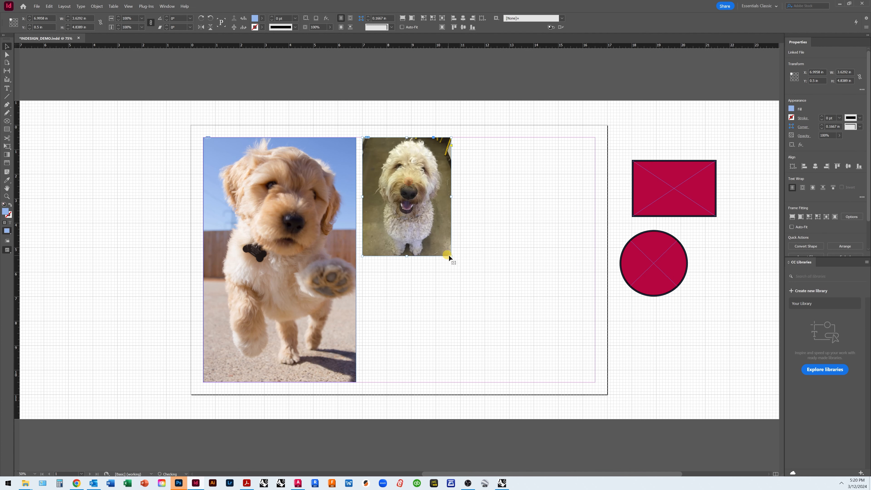
{"action": "left_click_drag", "start_coordinate": [451, 256], "coordinate": [518, 382]}
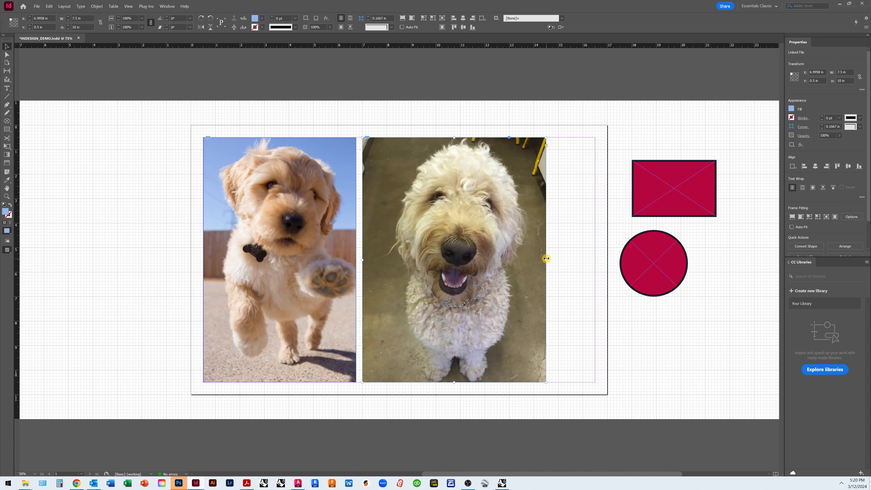
{"action": "left_click_drag", "start_coordinate": [547, 260], "coordinate": [596, 261]}
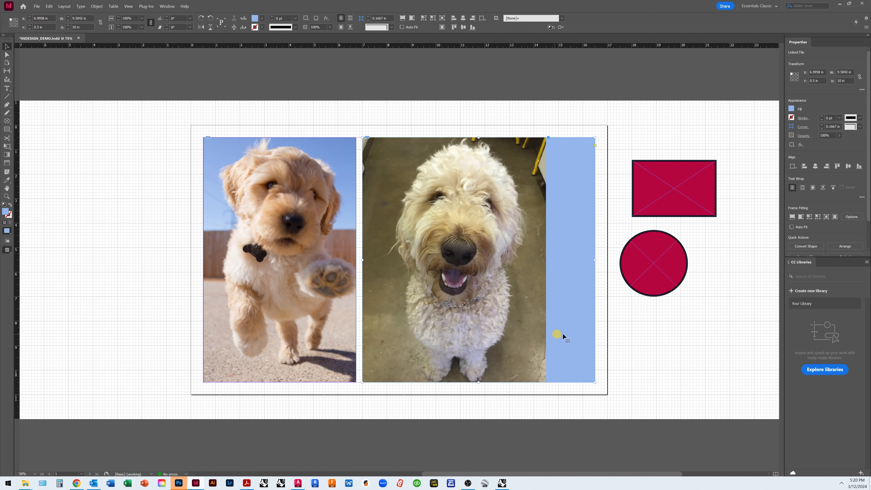
Step: Apply Fill Frame Proportionally so that the ASTRO photo fills its widened frame
{"action": "right_click", "coordinate": [554, 290]}
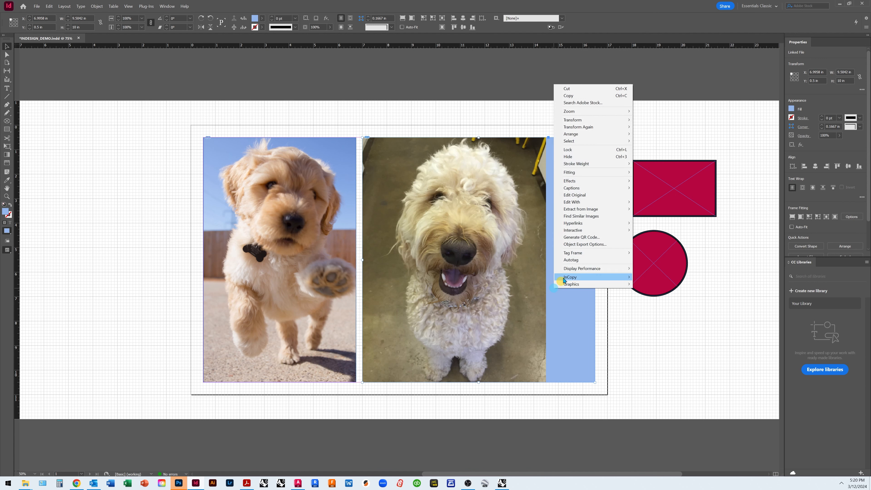
{"action": "mouse_move", "coordinate": [602, 177]}
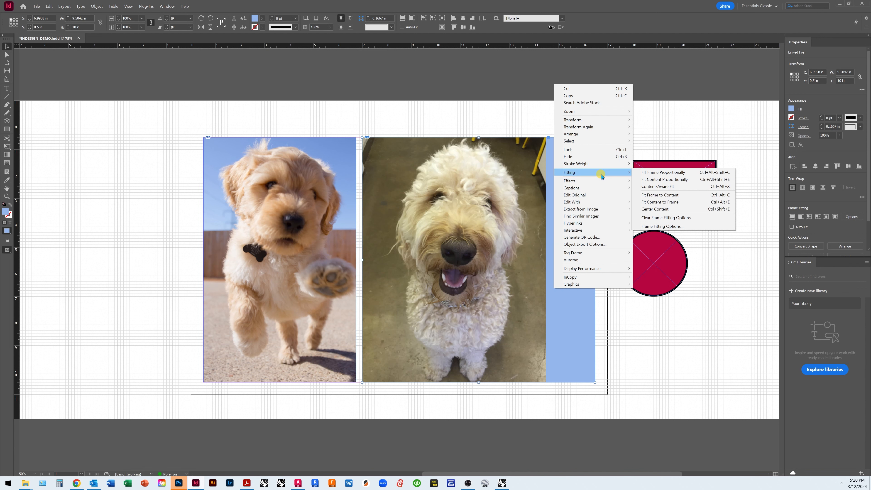
{"action": "left_click", "coordinate": [651, 173]}
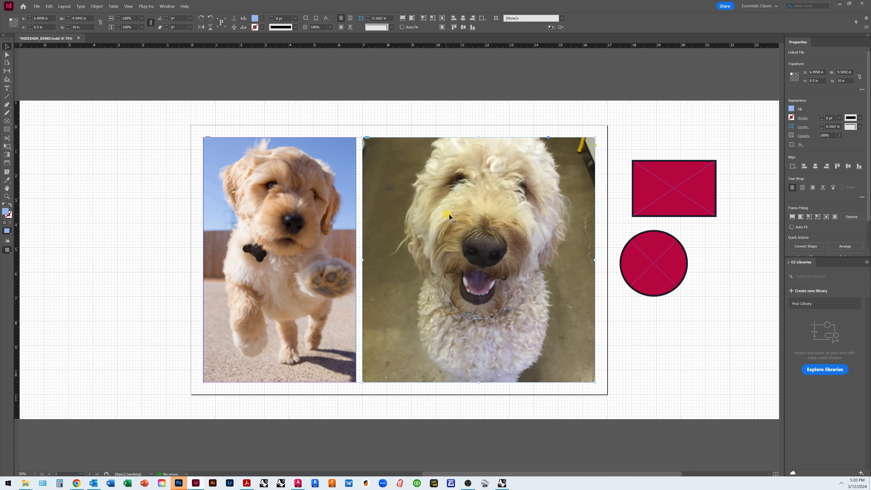
Step: Shift the ASTRO image down inside its frame until the image's top edge meets the frame's top edge
{"action": "left_click", "coordinate": [7, 55]}
{"action": "mouse_move", "coordinate": [480, 209]}
{"action": "left_mouse_down"}
{"action": "mouse_move", "coordinate": [494, 211]}
{"action": "mouse_move", "coordinate": [484, 215]}
{"action": "left_mouse_up"}
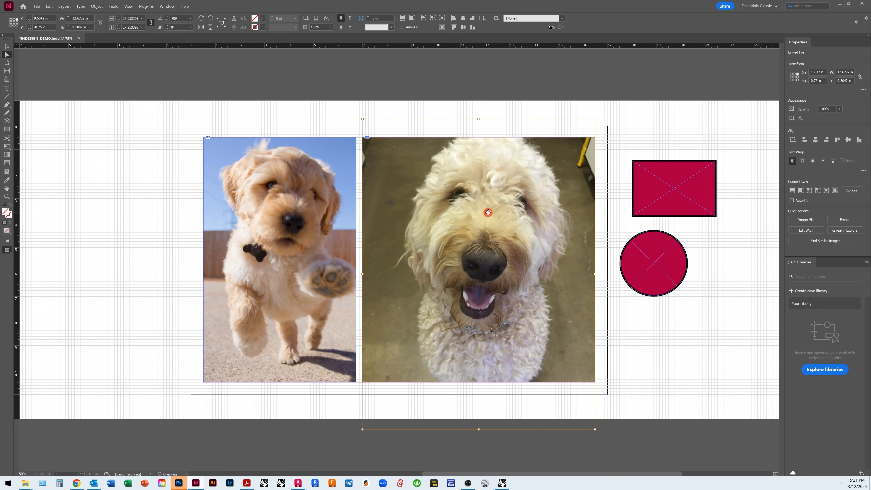
{"action": "key", "text": "Down"}
{"action": "key", "text": "Down"}
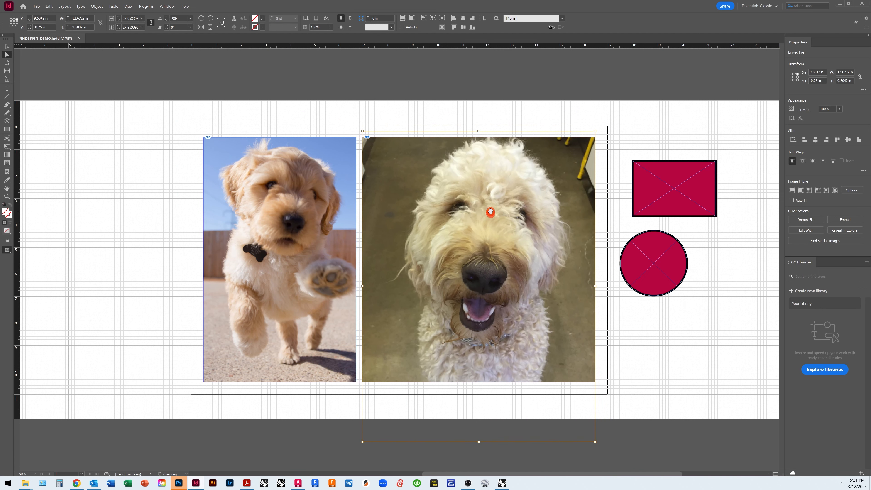
{"action": "key", "text": "Down"}
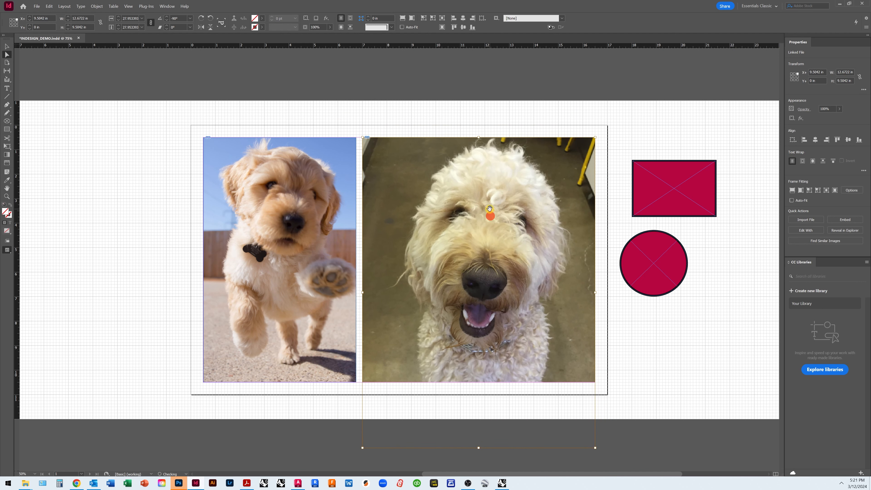
{"action": "key", "text": "Down"}
{"action": "left_click_drag", "start_coordinate": [490, 210], "coordinate": [490, 206]}
{"action": "left_click", "coordinate": [7, 46]}
{"action": "left_click", "coordinate": [117, 146]}
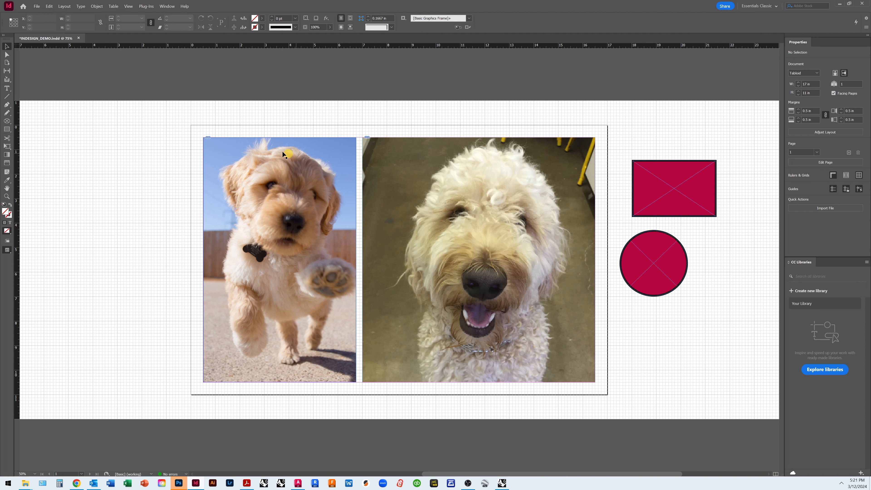
Step: Switch the screen mode to Preview to view the page without grid, guides and pasteboard objects
{"action": "left_click", "coordinate": [129, 7]}
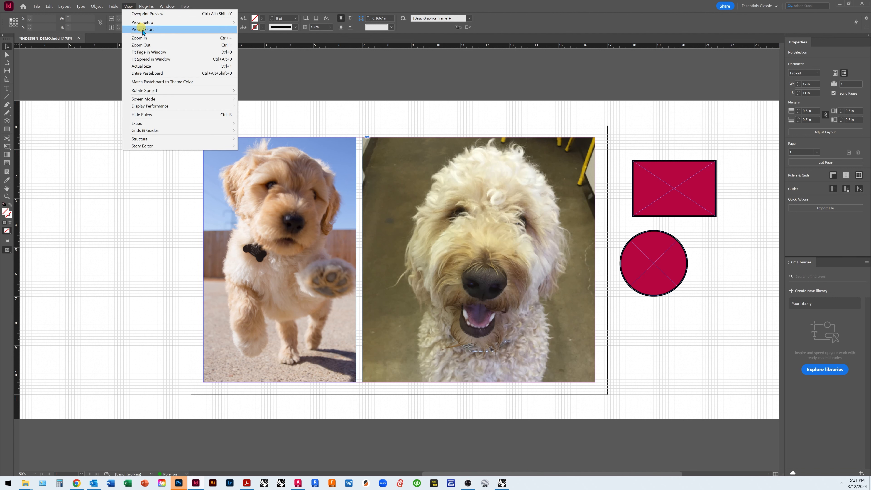
{"action": "mouse_move", "coordinate": [219, 101]}
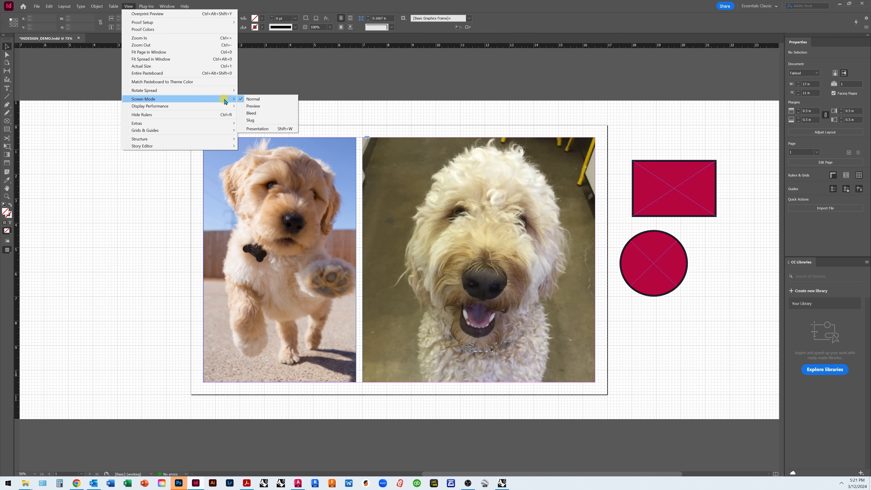
{"action": "left_click", "coordinate": [277, 107]}
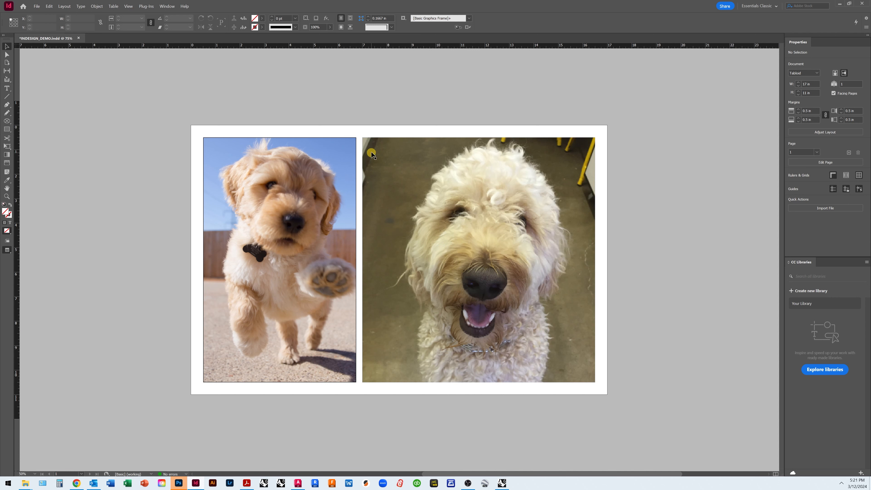
Step: Try to copy the puppy photo's outline onto the ASTRO photo with the Eyedropper, and undo it
{"action": "left_click", "coordinate": [417, 171]}
{"action": "left_click", "coordinate": [7, 180]}
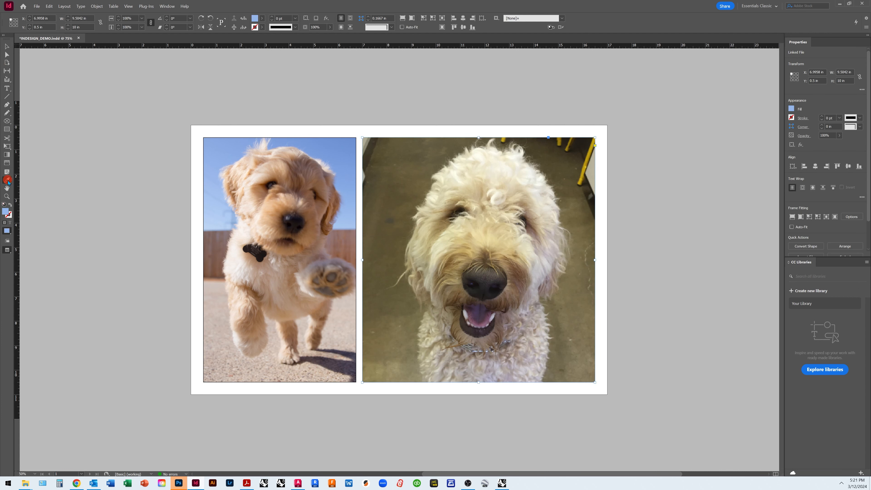
{"action": "left_click", "coordinate": [334, 139]}
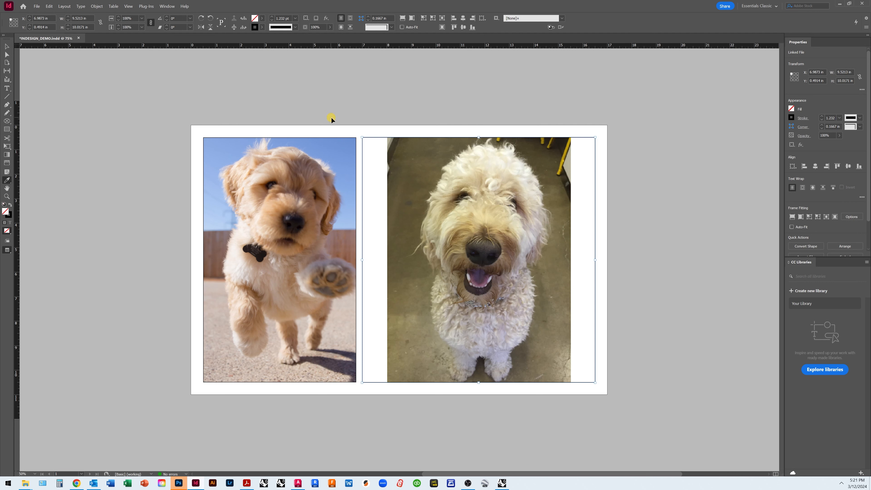
{"action": "key", "text": "ctrl+z"}
{"action": "left_click", "coordinate": [7, 47]}
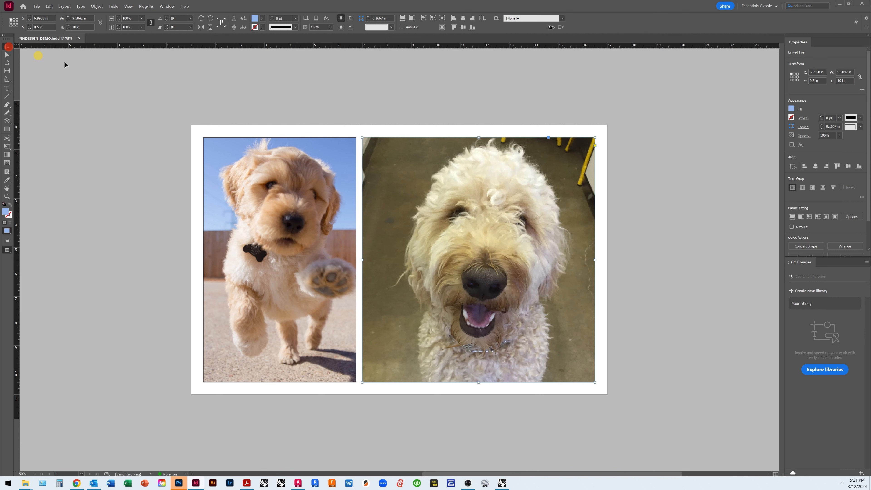
Step: Give the ASTRO photo's frame a 1 pt stroke in the [Black] swatch
{"action": "left_click", "coordinate": [792, 118]}
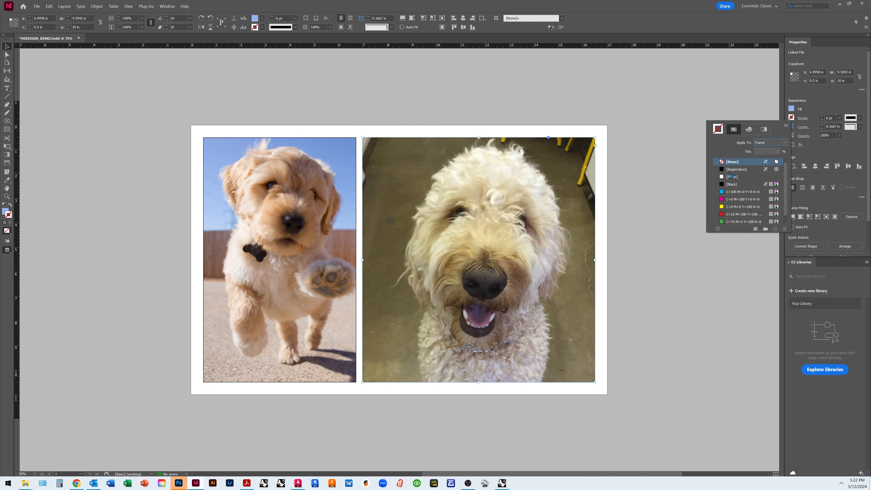
{"action": "left_click", "coordinate": [722, 185]}
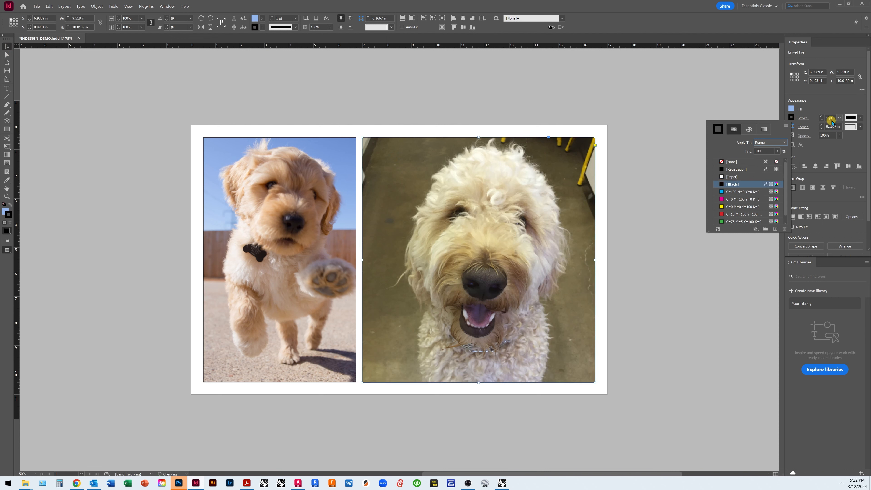
{"action": "left_click", "coordinate": [639, 136]}
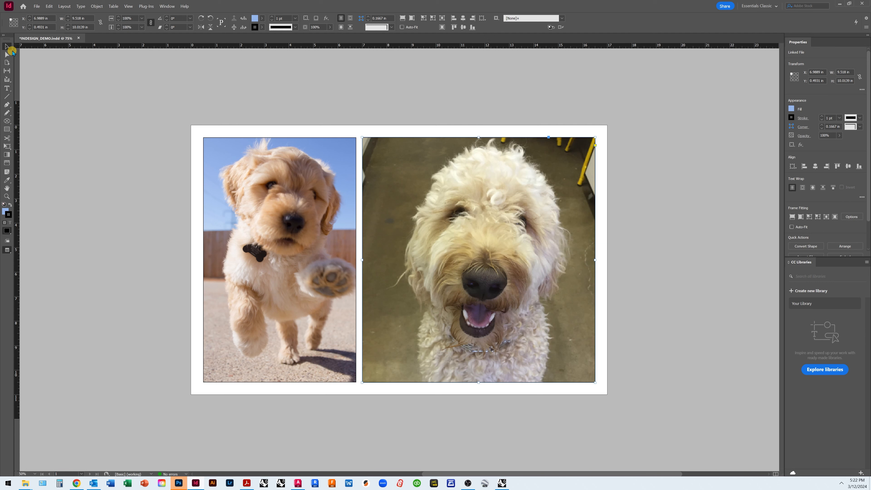
{"action": "left_click", "coordinate": [96, 109]}
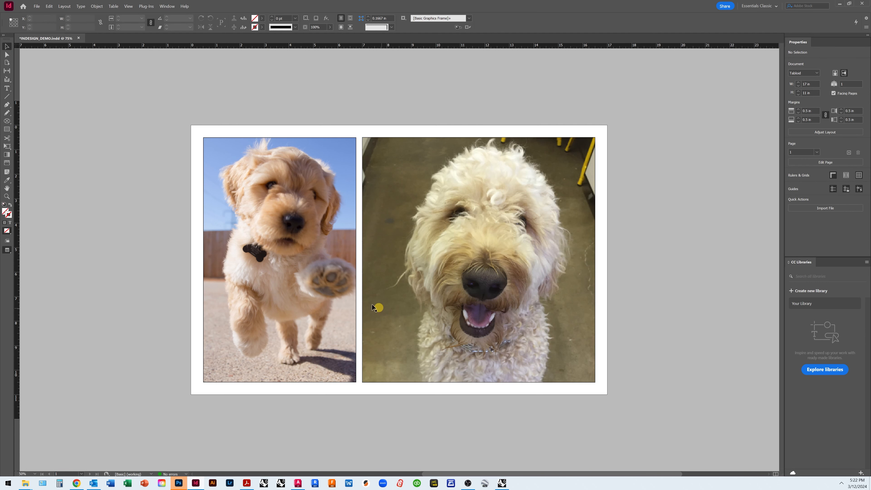
Step: Return the screen mode to Normal
{"action": "left_click", "coordinate": [129, 6]}
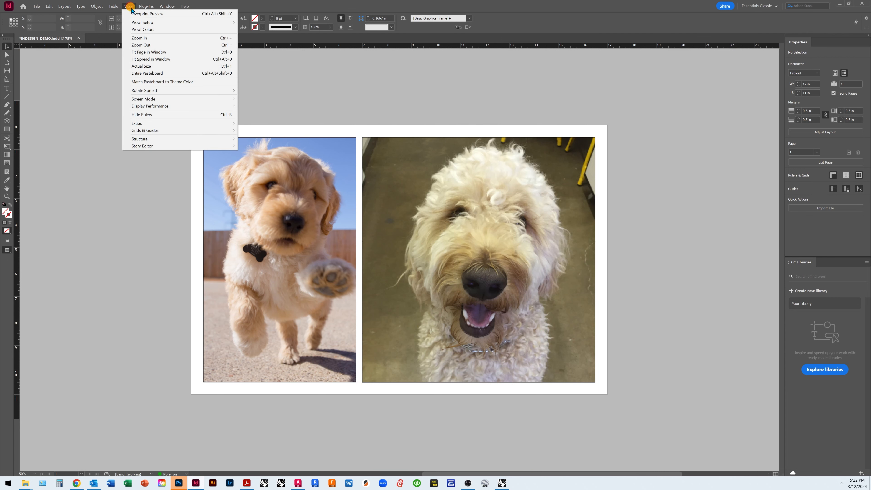
{"action": "mouse_move", "coordinate": [190, 98]}
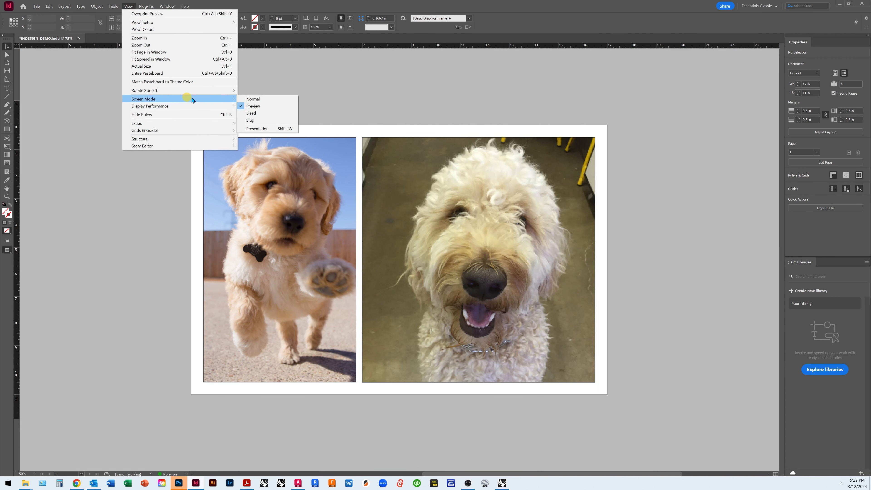
{"action": "left_click", "coordinate": [245, 100]}
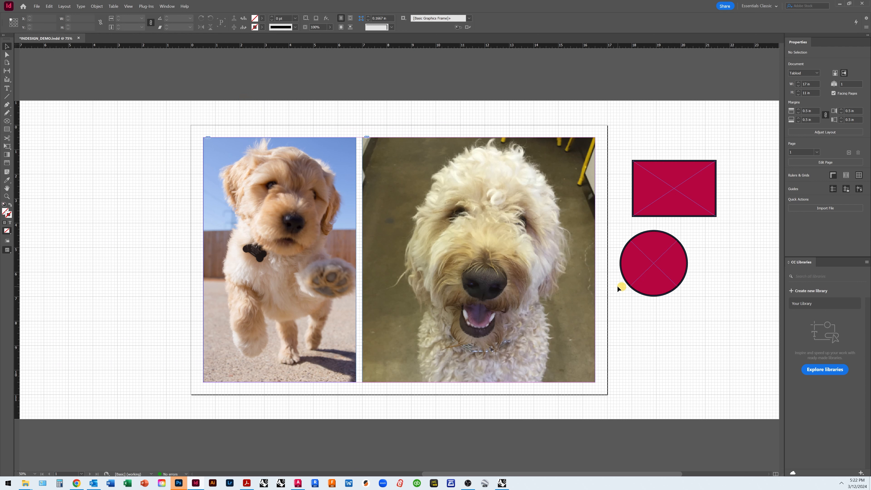
Step: Set the display performance to Fast Display so the photos are shown as gray placeholders
{"action": "left_click", "coordinate": [128, 6]}
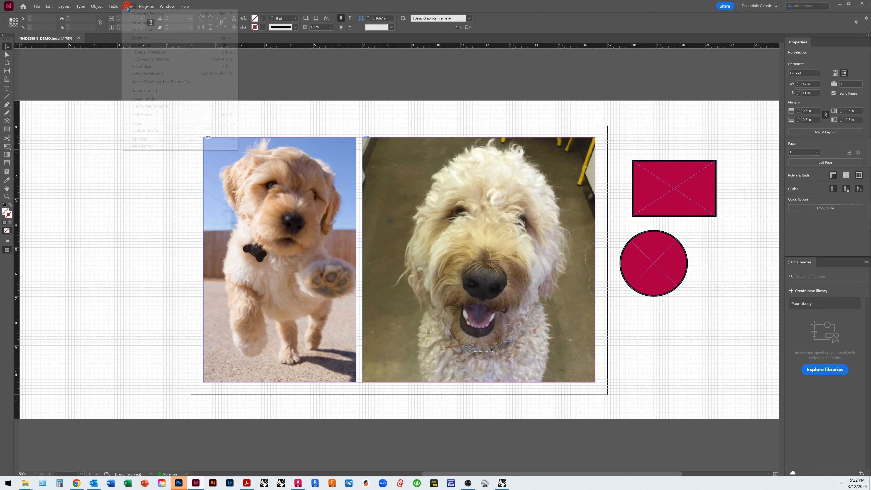
{"action": "mouse_move", "coordinate": [209, 108]}
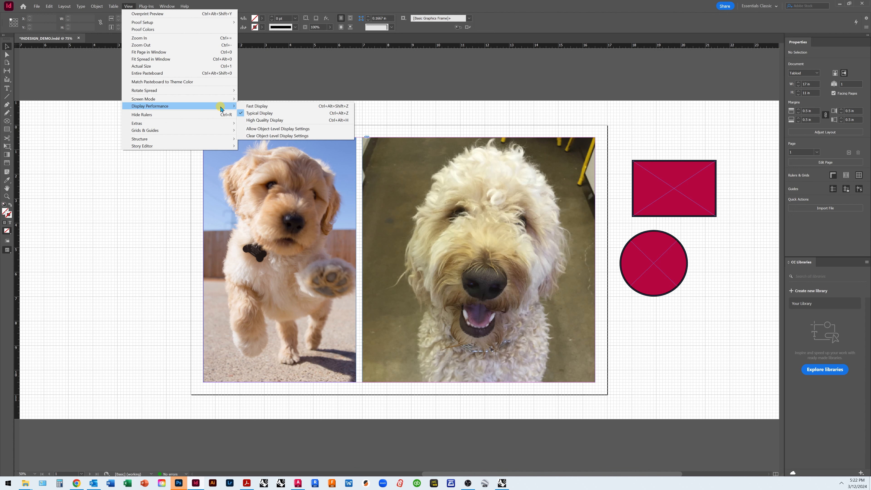
{"action": "left_click", "coordinate": [247, 107]}
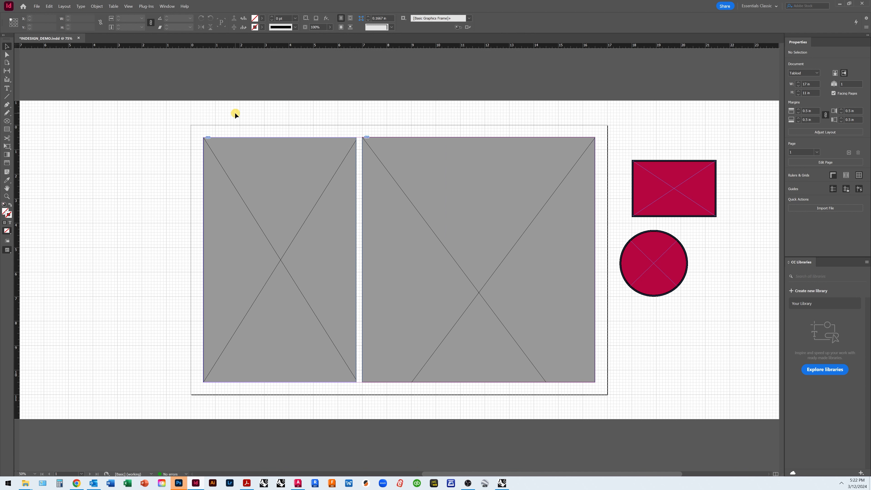
Step: View the photos in High Quality Display and return the display performance to Typical Display
{"action": "left_click", "coordinate": [127, 6]}
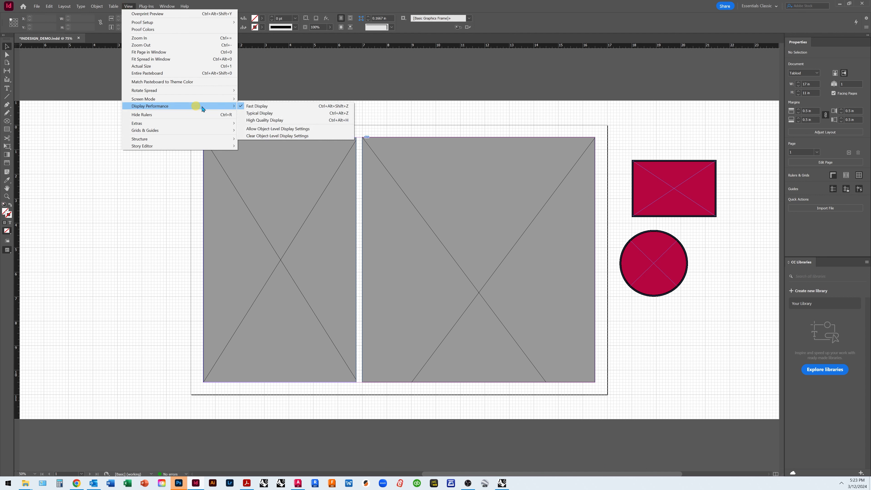
{"action": "left_click", "coordinate": [276, 121]}
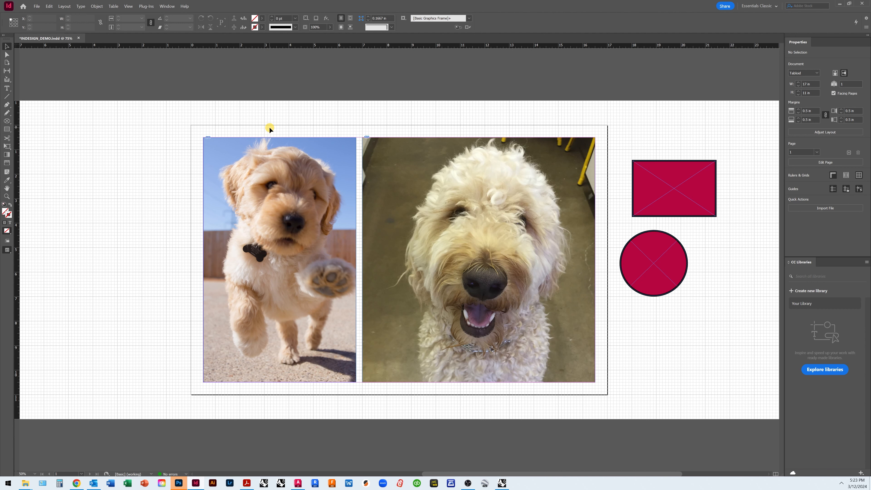
{"action": "left_click", "coordinate": [129, 7]}
{"action": "left_click", "coordinate": [161, 107]}
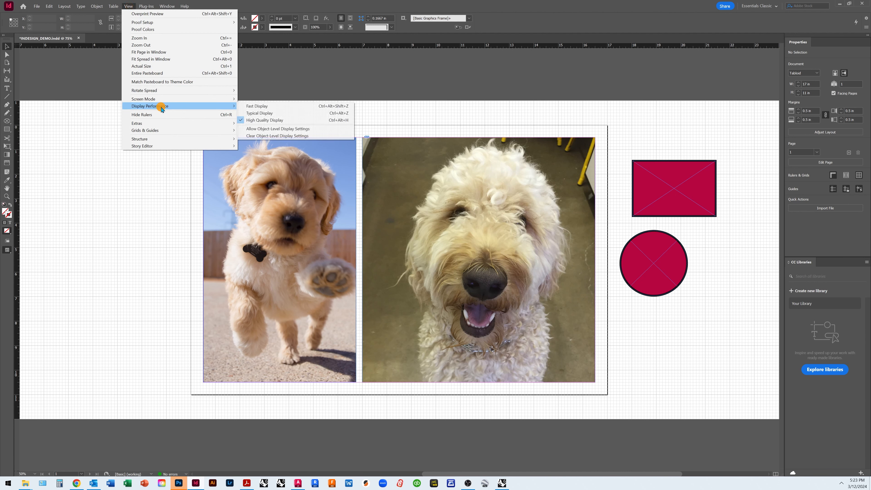
{"action": "left_click", "coordinate": [274, 114]}
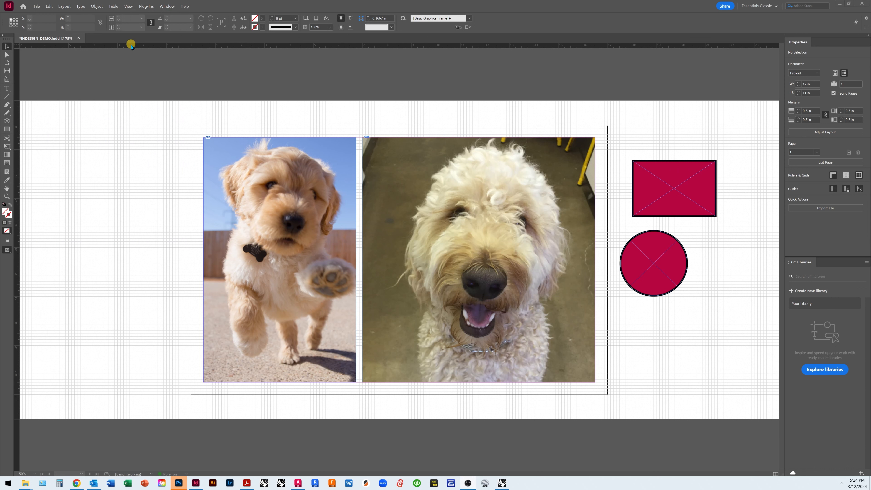
{"action": "left_click", "coordinate": [128, 6]}
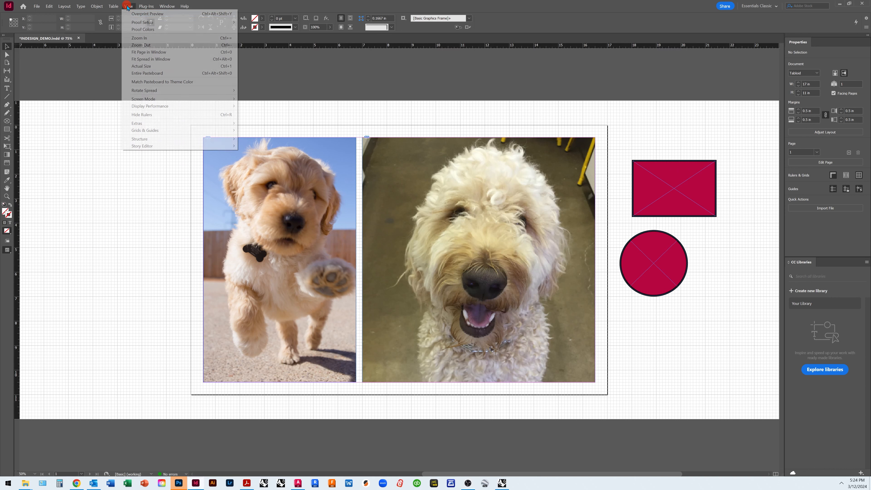
{"action": "mouse_move", "coordinate": [181, 131]}
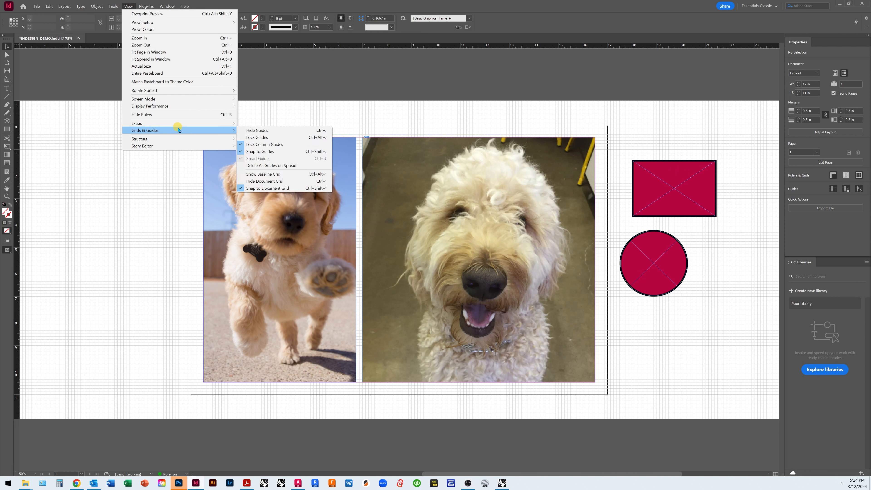
{"action": "mouse_move", "coordinate": [205, 124]}
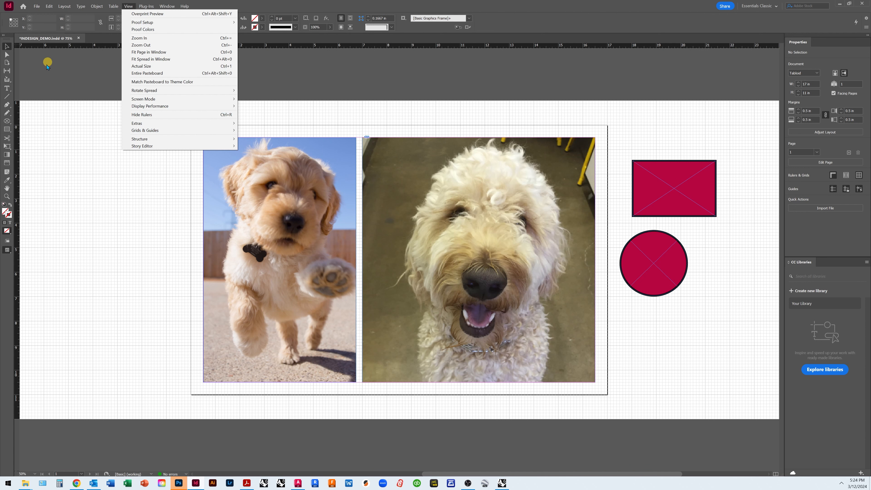
{"action": "left_click", "coordinate": [55, 58]}
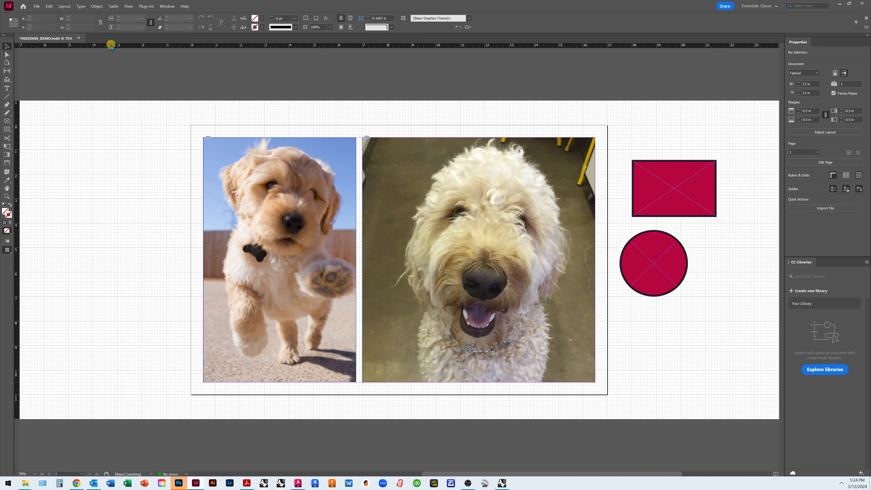
Step: Add a horizontal ruler guide at Y 2 in and a vertical ruler guide at X 2 in
{"action": "left_click_drag", "start_coordinate": [110, 49], "coordinate": [118, 174]}
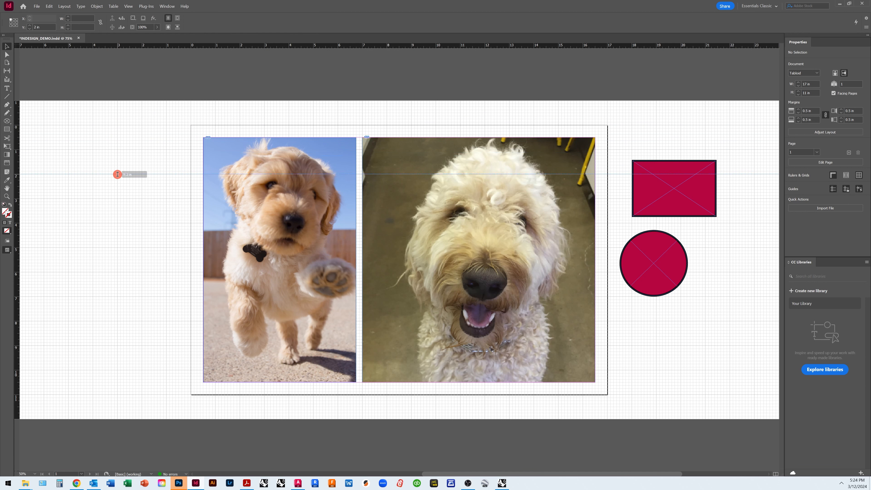
{"action": "left_click_drag", "start_coordinate": [118, 174], "coordinate": [117, 174]}
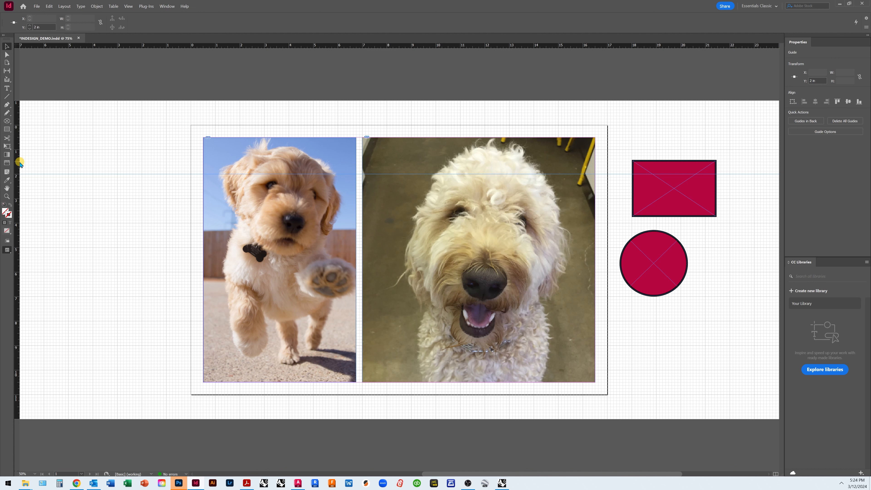
{"action": "left_click_drag", "start_coordinate": [18, 164], "coordinate": [239, 125]}
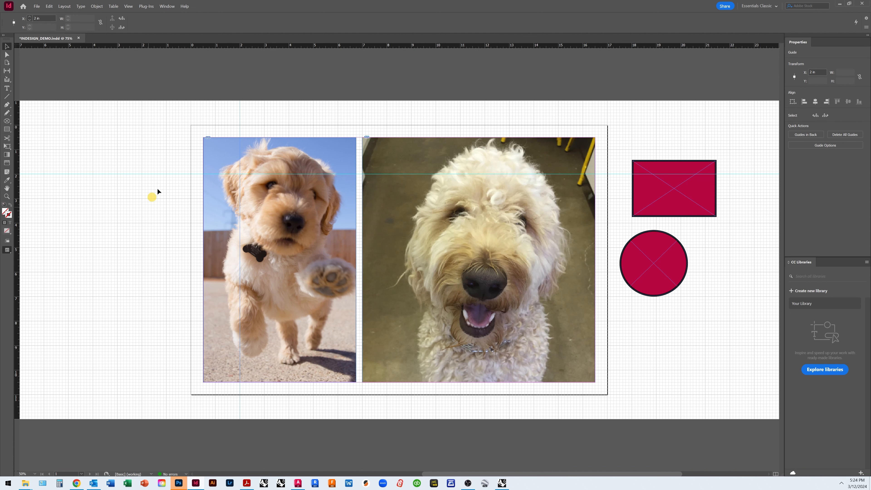
Step: Scale both dog photos down from their outer upper corners to the 2 in horizontal guide, making the ASTRO frame about 8.1 by 8.5 in
{"action": "left_click", "coordinate": [6, 46]}
{"action": "left_click", "coordinate": [271, 249]}
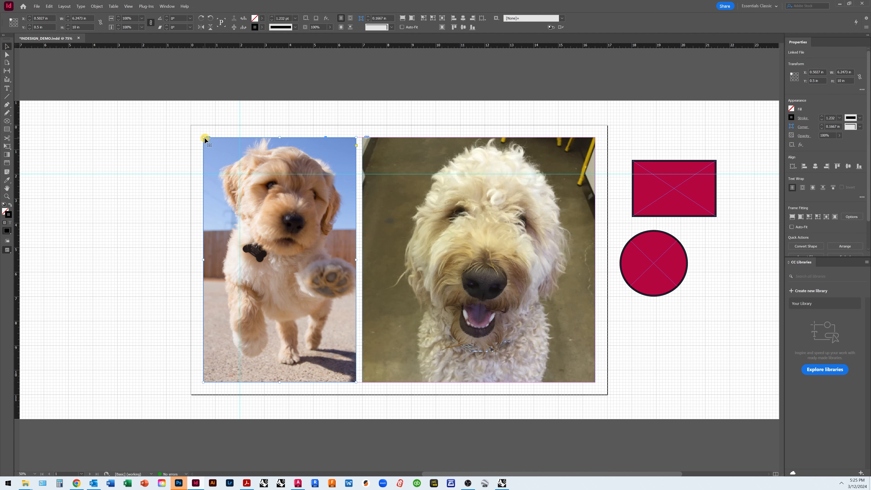
{"action": "left_click_drag", "start_coordinate": [203, 136], "coordinate": [255, 175]}
{"action": "left_click", "coordinate": [162, 244]}
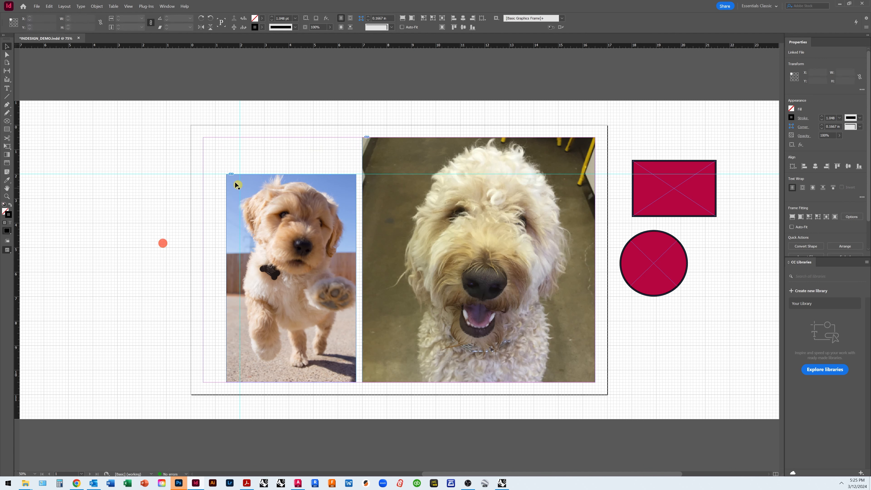
{"action": "left_click", "coordinate": [381, 208]}
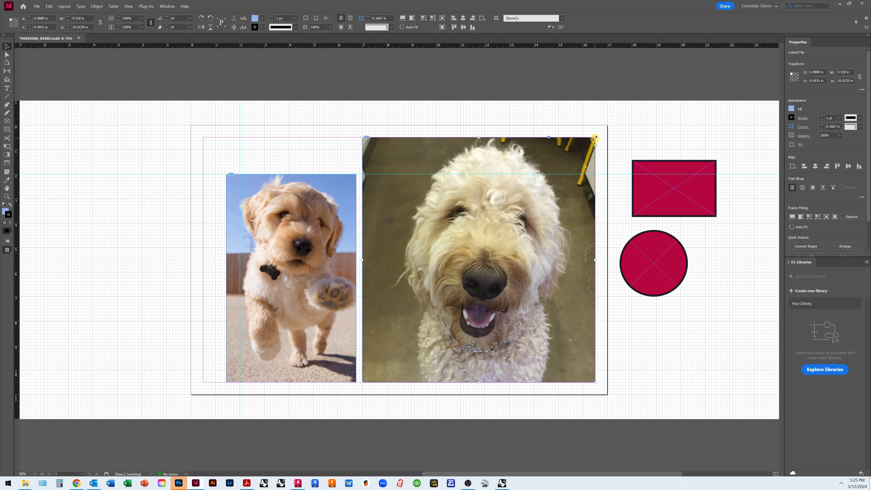
{"action": "left_click_drag", "start_coordinate": [596, 137], "coordinate": [555, 175]}
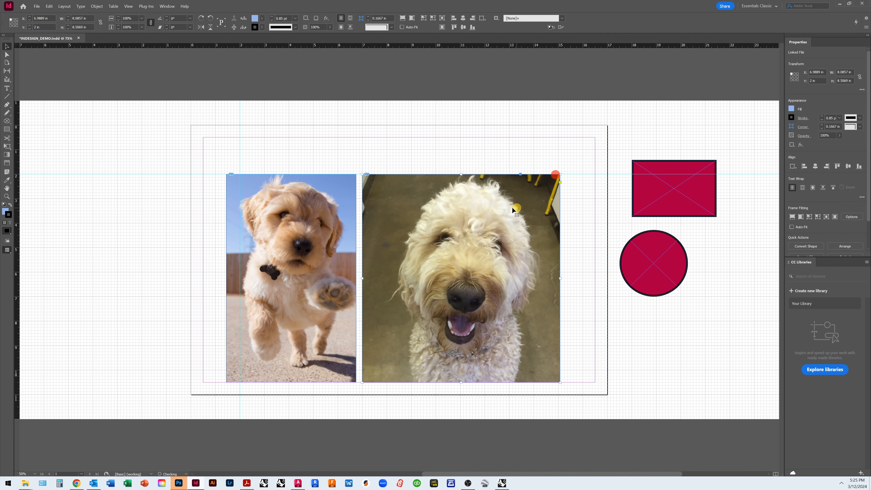
Step: Move both dog photos together across the page until the older dog's photo meets the page's right margin
{"action": "left_click", "coordinate": [299, 233]}
{"action": "mouse_move", "coordinate": [382, 238]}
{"action": "left_mouse_down"}
{"action": "mouse_move", "coordinate": [417, 242]}
{"action": "mouse_move", "coordinate": [381, 250]}
{"action": "left_mouse_up"}
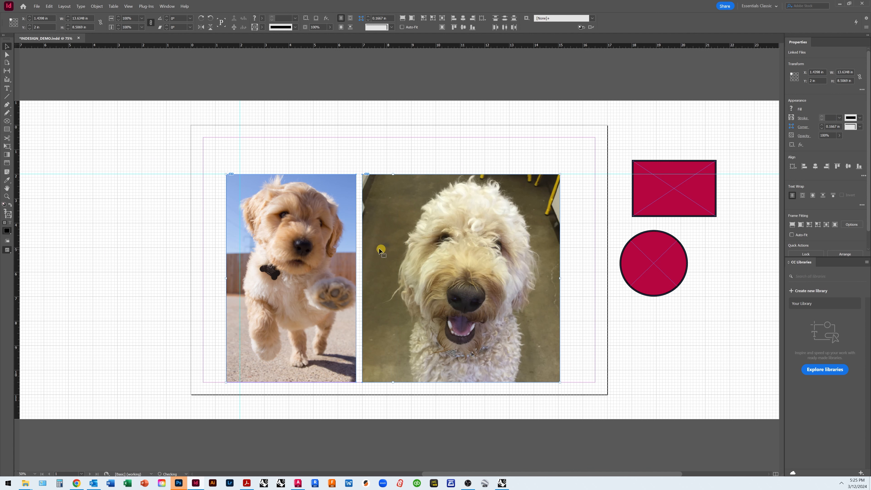
{"action": "left_click", "coordinate": [346, 244]}
{"action": "left_click_drag", "start_coordinate": [379, 252], "coordinate": [427, 262]}
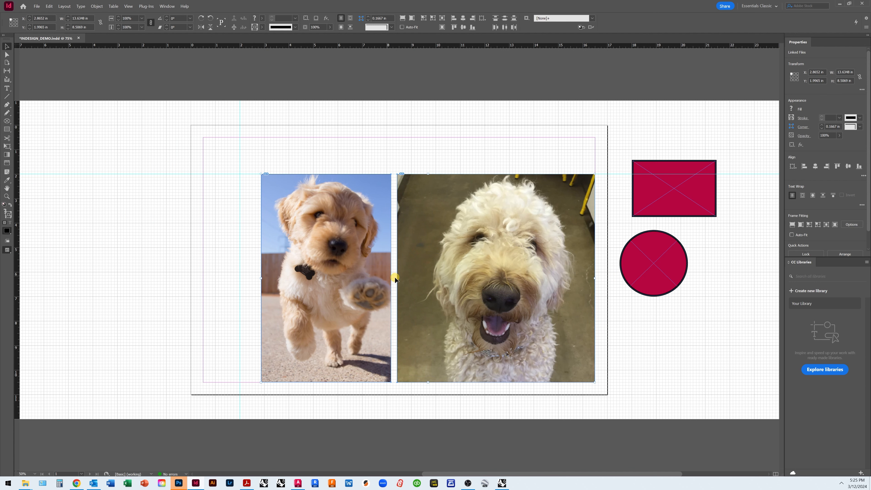
{"action": "left_click", "coordinate": [146, 243]}
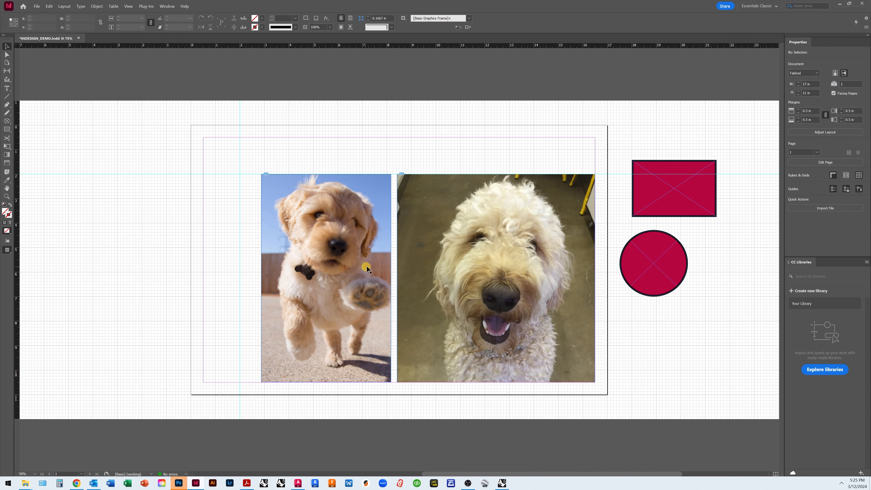
Step: Adjust the facing edges of both photo frames, making the puppy frame about 5.38 in wide, and apply Fit Frame to Content to the puppy
{"action": "left_click", "coordinate": [405, 274]}
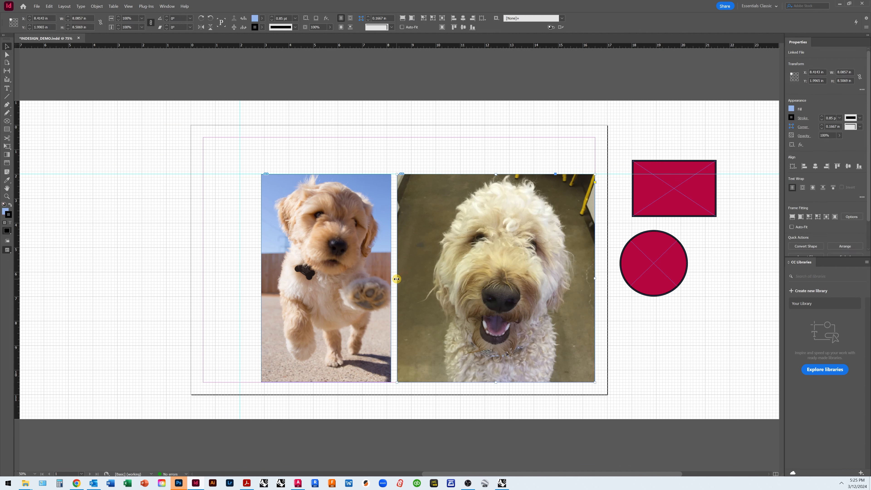
{"action": "left_click_drag", "start_coordinate": [396, 279], "coordinate": [393, 277]}
{"action": "left_click", "coordinate": [379, 272]}
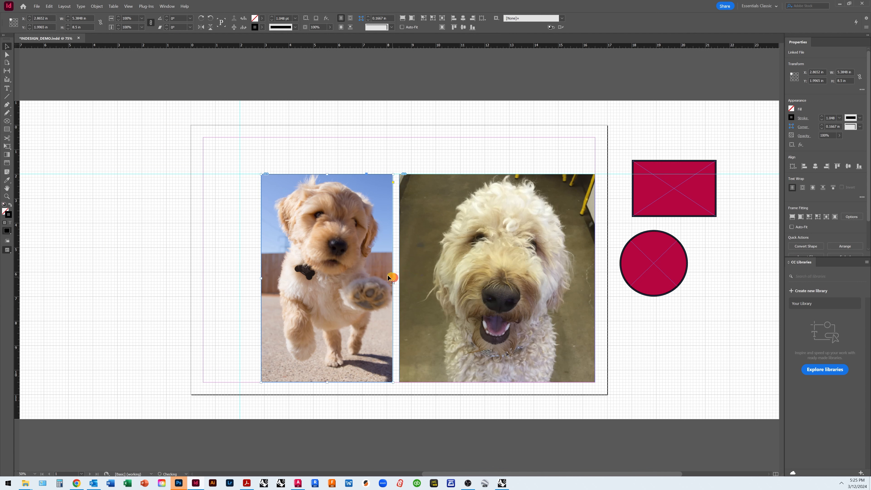
{"action": "right_click", "coordinate": [319, 260]}
{"action": "mouse_move", "coordinate": [361, 347]}
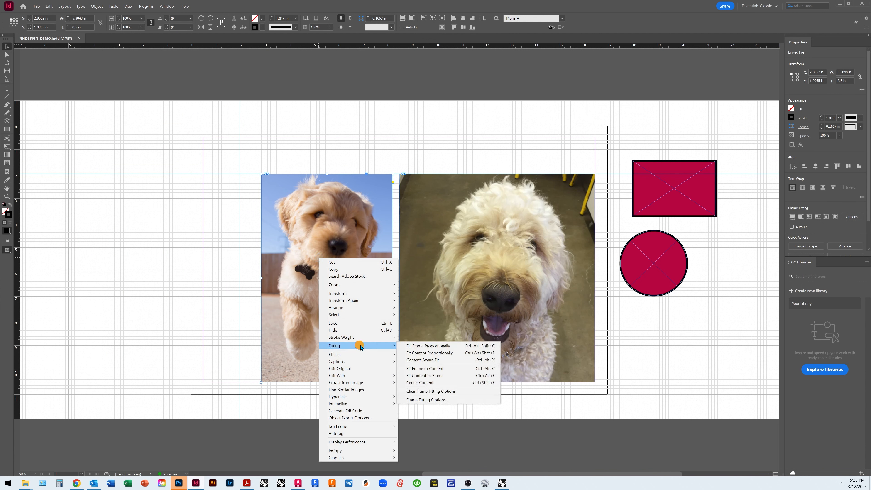
{"action": "left_click", "coordinate": [442, 369]}
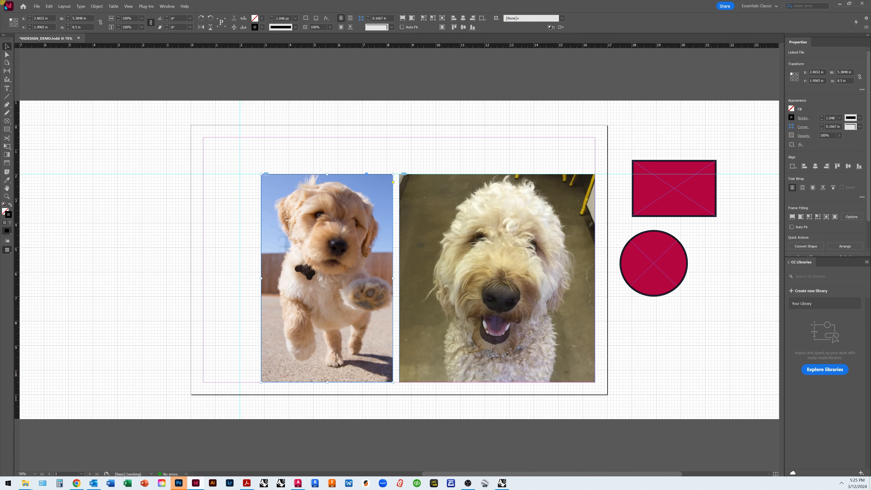
{"action": "left_click", "coordinate": [39, 138]}
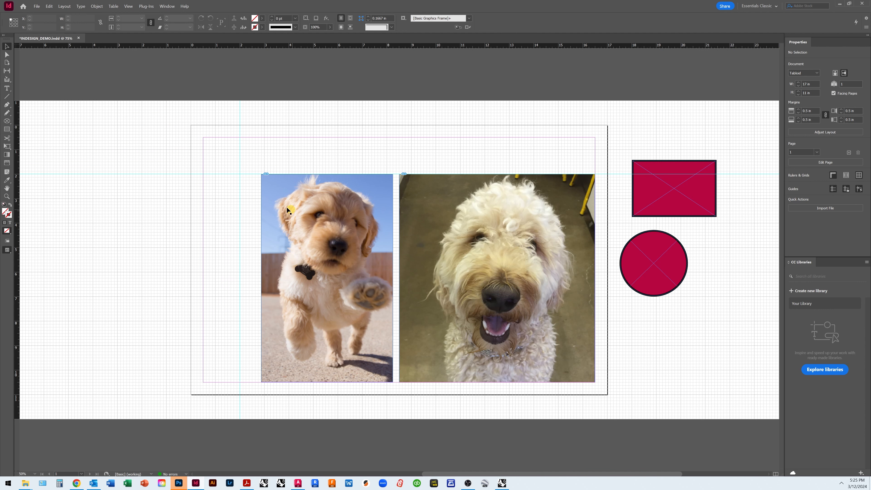
Step: Add two horizontal ruler guides, one at Y 1 in across the page and one at Y 1.25 in across the whole spread
{"action": "left_click_drag", "start_coordinate": [228, 46], "coordinate": [223, 149]}
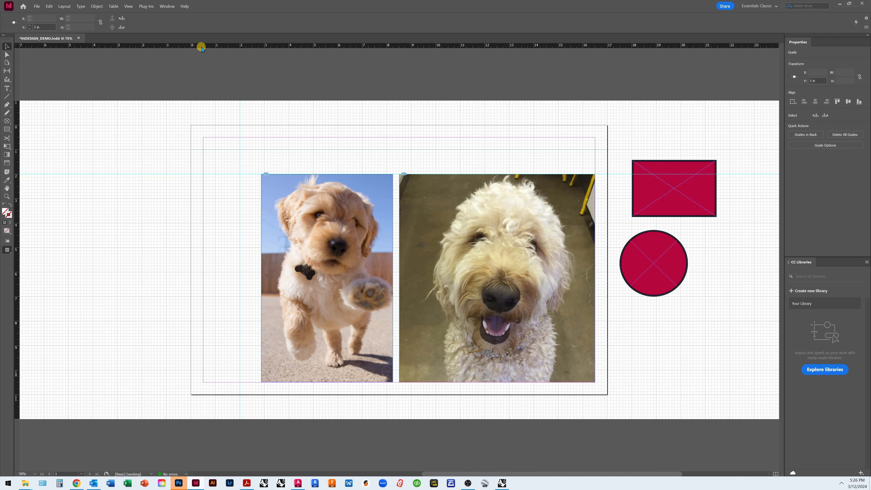
{"action": "left_click_drag", "start_coordinate": [201, 45], "coordinate": [154, 155]}
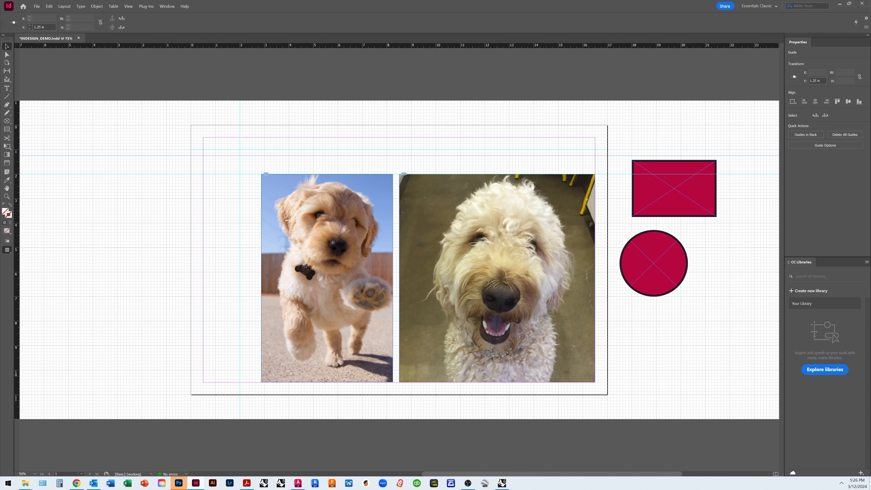
{"action": "key", "text": "alt+Tab"}
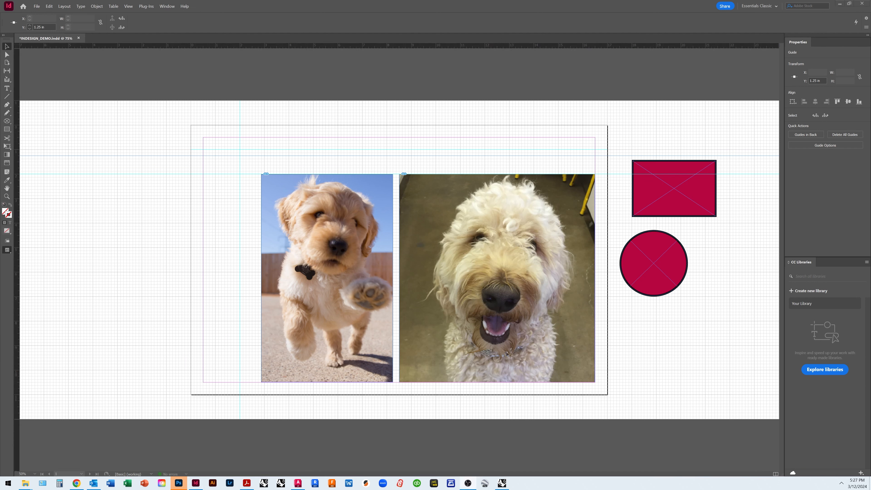
{"action": "left_click", "coordinate": [98, 154]}
Step: Delete the red rectangle and circle on the pasteboard and both dog photos on the page
{"action": "left_click", "coordinate": [675, 203]}
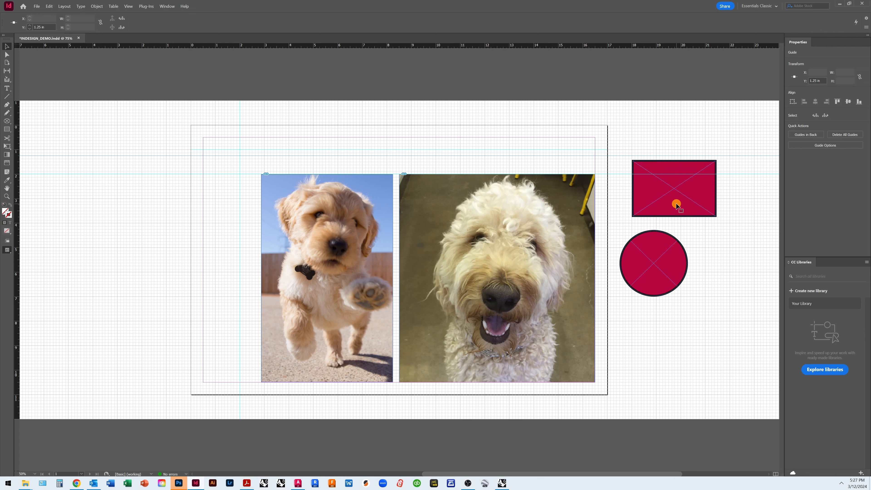
{"action": "key", "text": "Delete"}
{"action": "left_click", "coordinate": [659, 265]}
{"action": "key", "text": "Delete"}
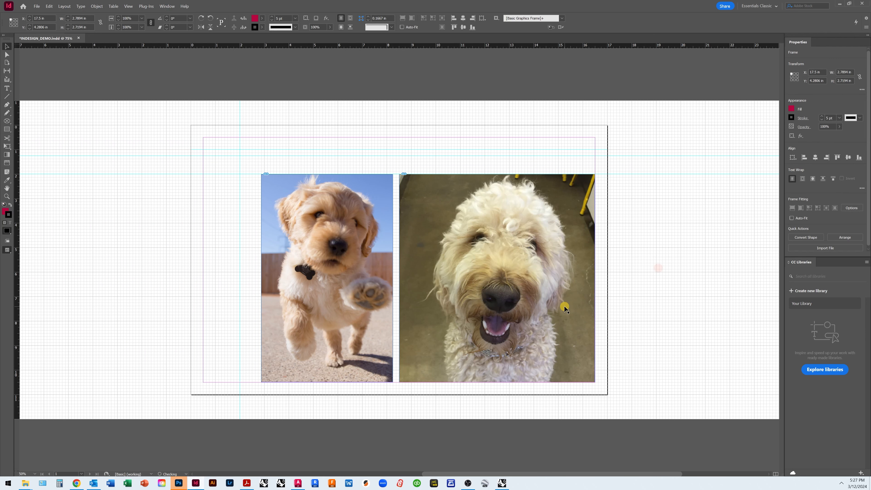
{"action": "left_click", "coordinate": [519, 299]}
{"action": "key", "text": "Delete"}
{"action": "left_click", "coordinate": [368, 295]}
{"action": "key", "text": "Delete"}
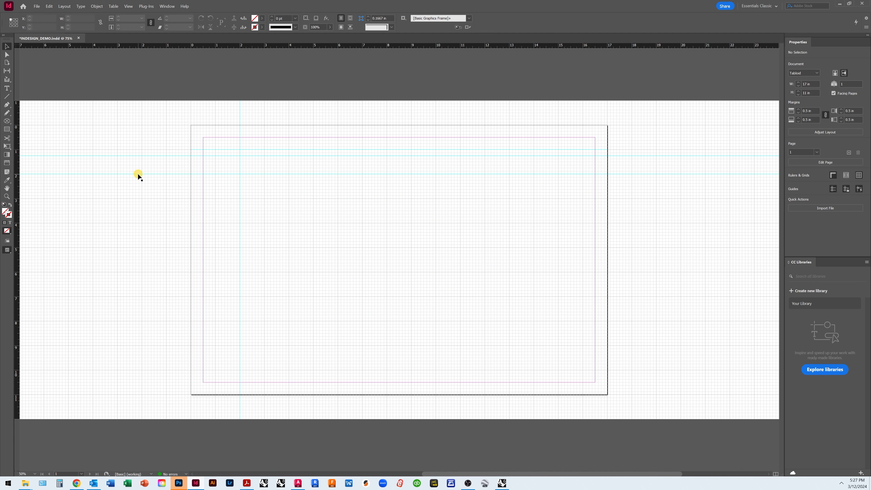
Step: Remove all horizontal and vertical ruler guides from the page and pasteboard
{"action": "left_click_drag", "start_coordinate": [137, 173], "coordinate": [154, 46]}
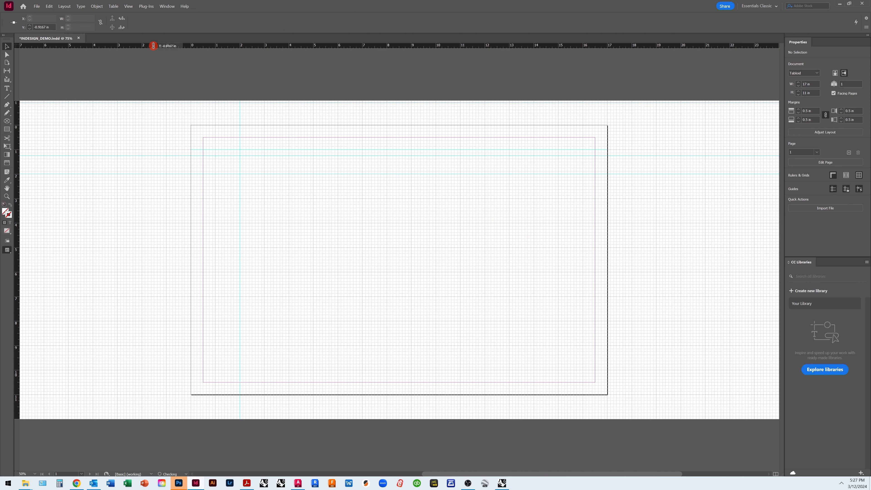
{"action": "left_click_drag", "start_coordinate": [161, 156], "coordinate": [170, 43]}
{"action": "left_click_drag", "start_coordinate": [198, 149], "coordinate": [196, 48]}
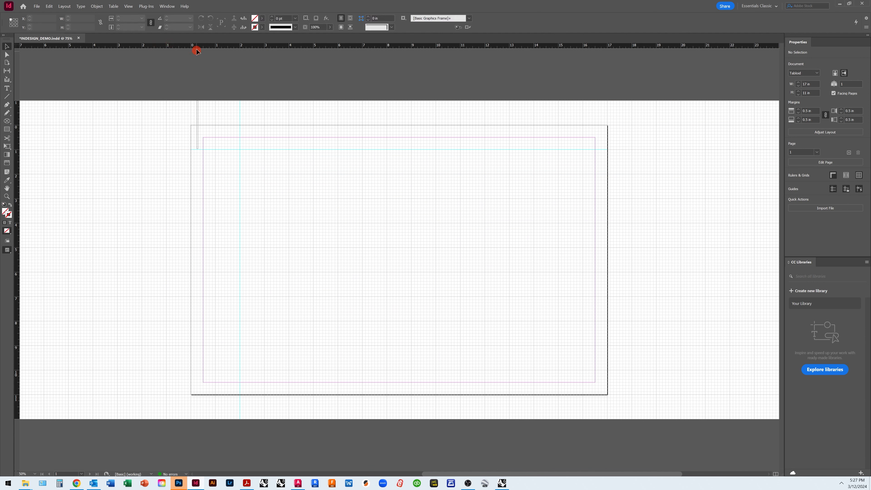
{"action": "left_click_drag", "start_coordinate": [239, 154], "coordinate": [17, 167]}
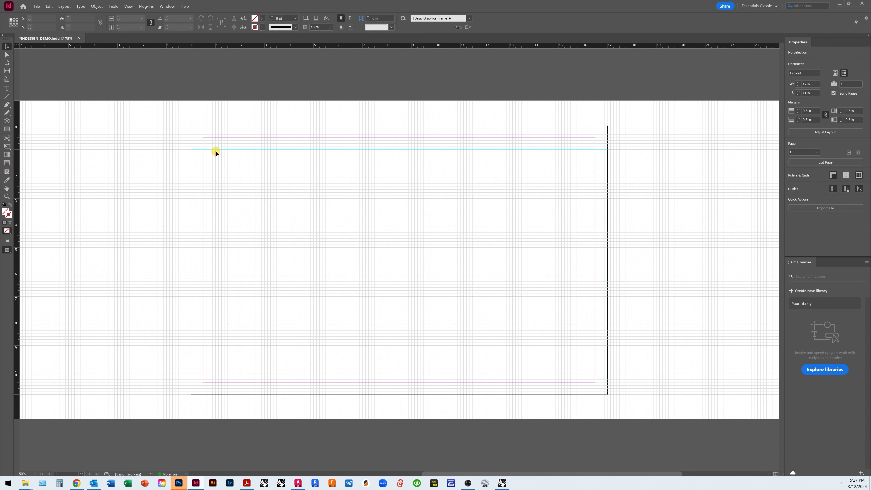
{"action": "left_click_drag", "start_coordinate": [215, 149], "coordinate": [221, 43]}
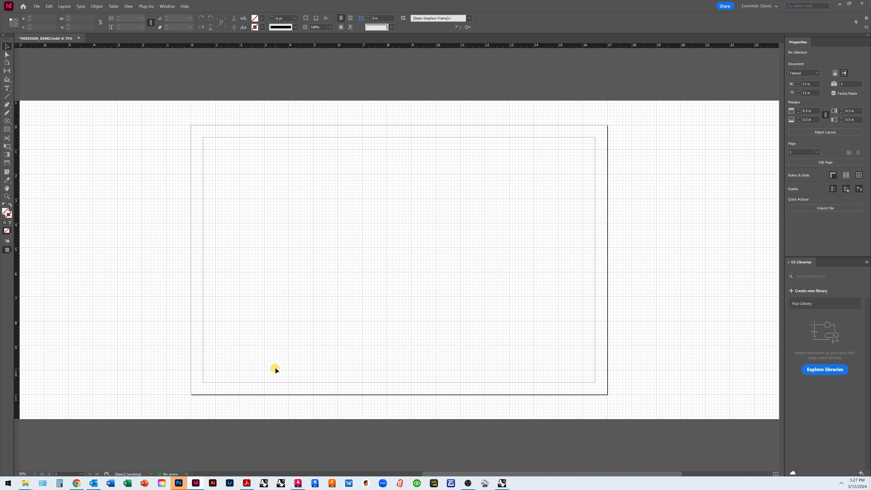
Step: Switch to File Explorer, open the WEEK_9_LECTURES folder inside WEEK_BY_WEEK, and move the window aside so the layout page is visible
{"action": "mouse_move", "coordinate": [22, 486]}
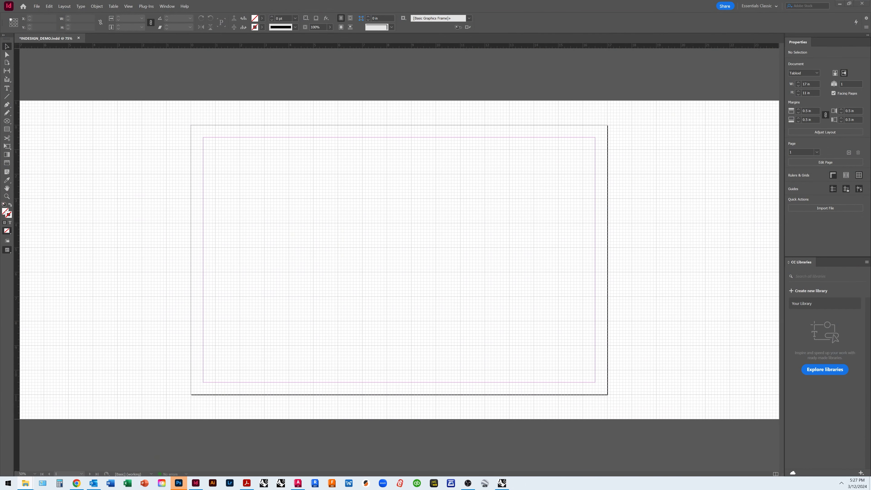
{"action": "left_click_drag", "start_coordinate": [870, 91], "coordinate": [547, 75]}
{"action": "left_click", "coordinate": [549, 126]}
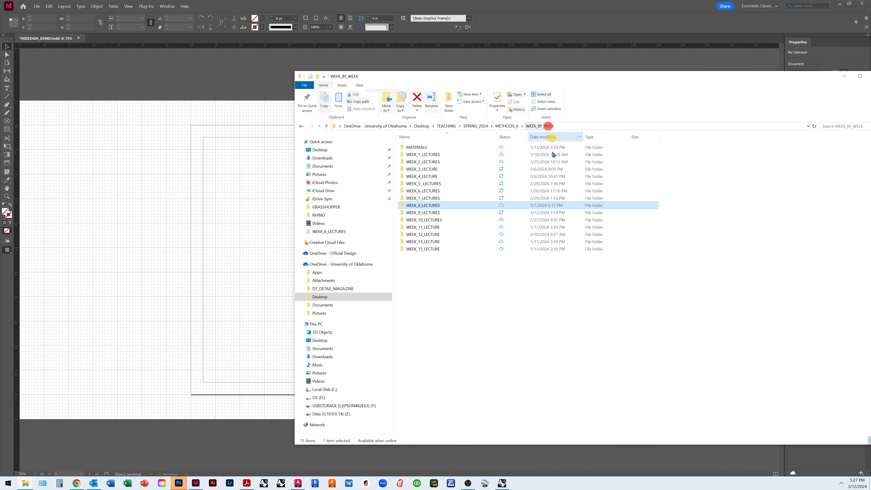
{"action": "double_click", "coordinate": [422, 212]}
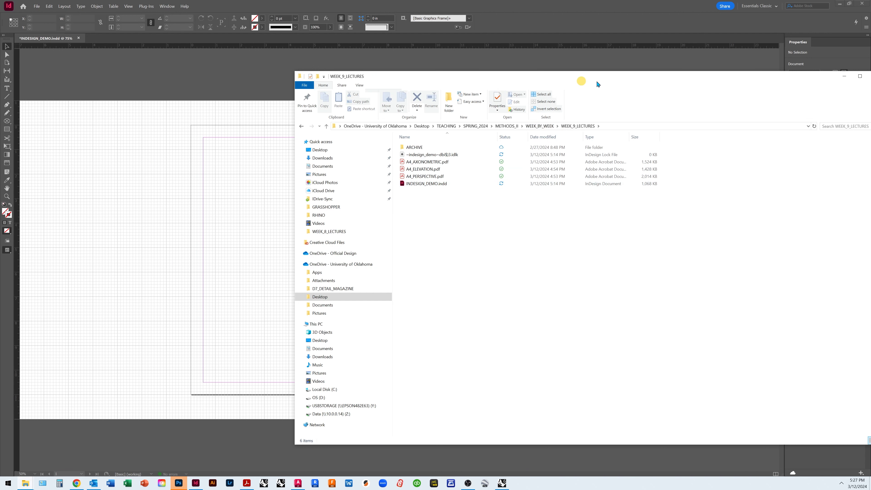
{"action": "left_click_drag", "start_coordinate": [870, 117], "coordinate": [665, 117]}
{"action": "left_click_drag", "start_coordinate": [593, 79], "coordinate": [870, 77]}
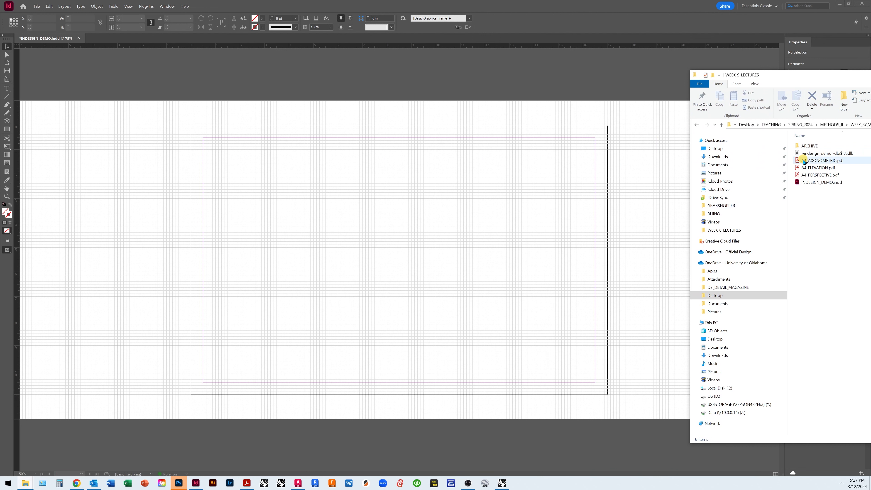
Step: Place A4_AXONOMETRIC.pdf, A4_ELEVATION.pdf and A4_PERSPECTIVE.pdf at full size on the page, and delete all three placed drawings
{"action": "left_click_drag", "start_coordinate": [803, 161], "coordinate": [205, 141]}
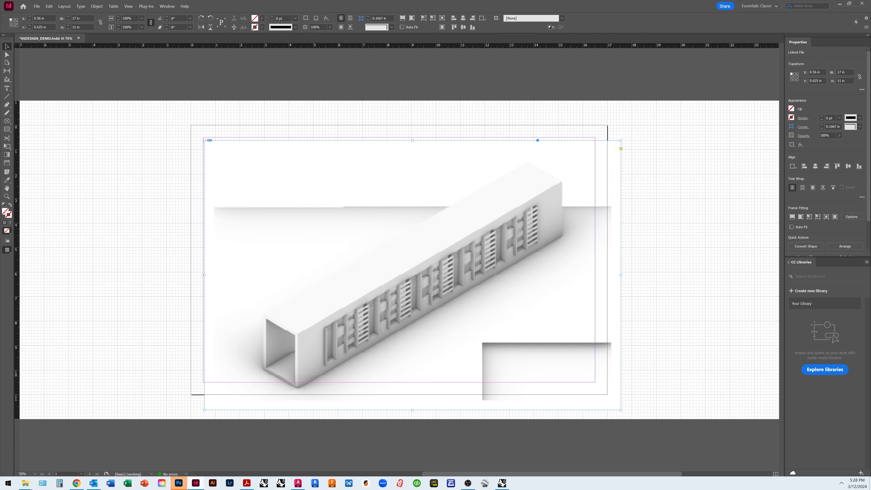
{"action": "key", "text": "alt+Tab"}
{"action": "left_click", "coordinate": [833, 168]}
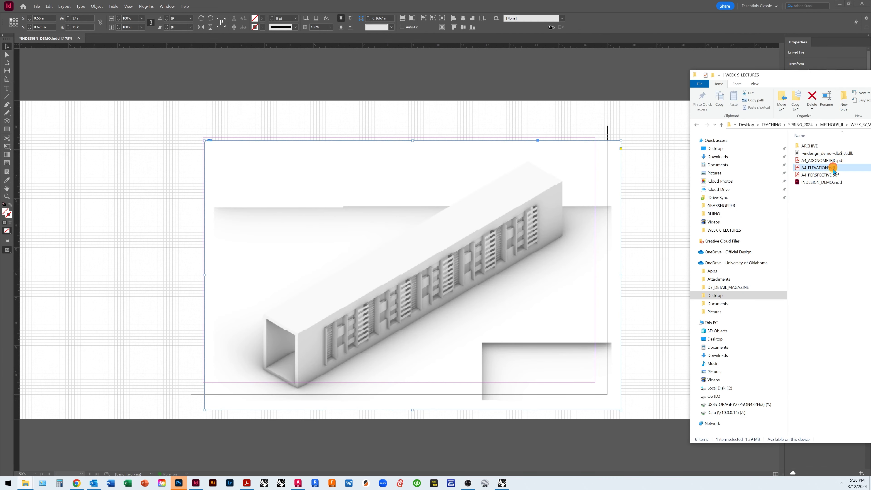
{"action": "left_click", "coordinate": [823, 175], "text": "ctrl"}
{"action": "left_click_drag", "start_coordinate": [821, 171], "coordinate": [268, 112]}
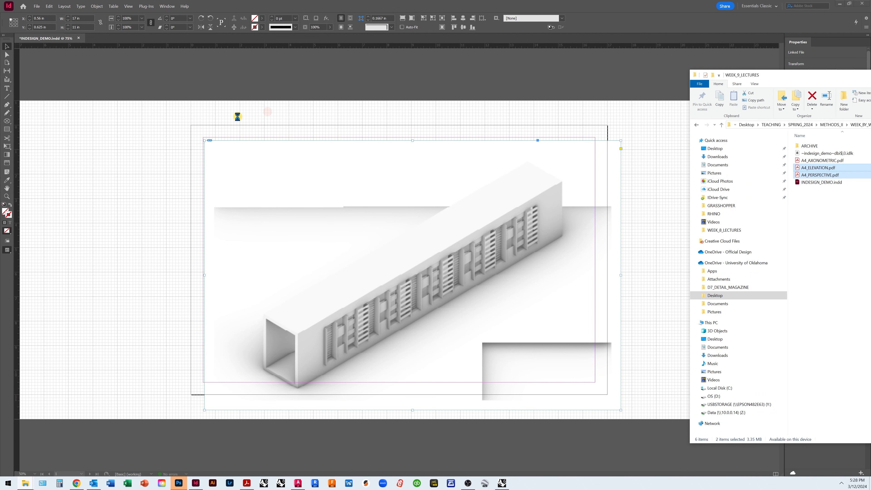
{"action": "left_click", "coordinate": [222, 116]}
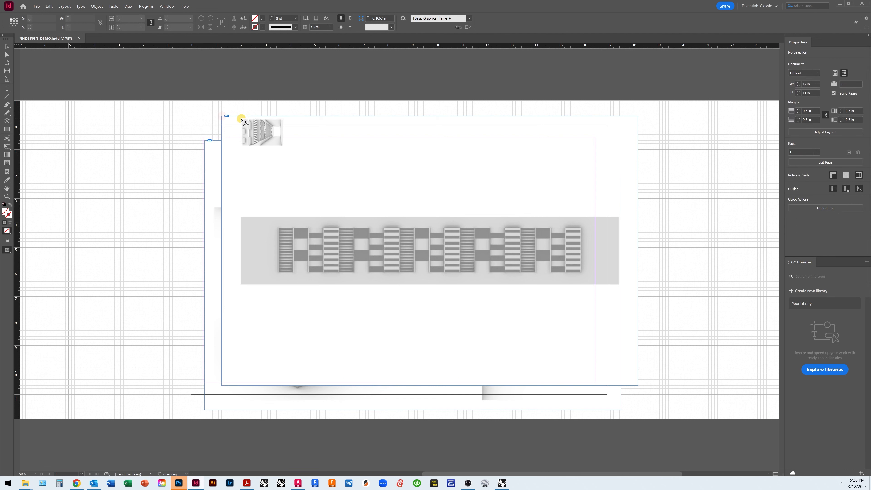
{"action": "left_click", "coordinate": [246, 113]}
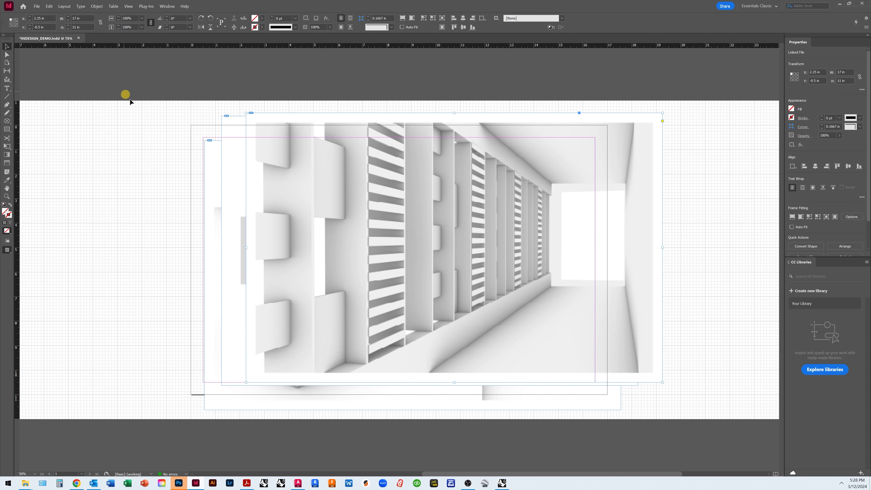
{"action": "left_click_drag", "start_coordinate": [173, 110], "coordinate": [685, 412]}
{"action": "key", "text": "Delete"}
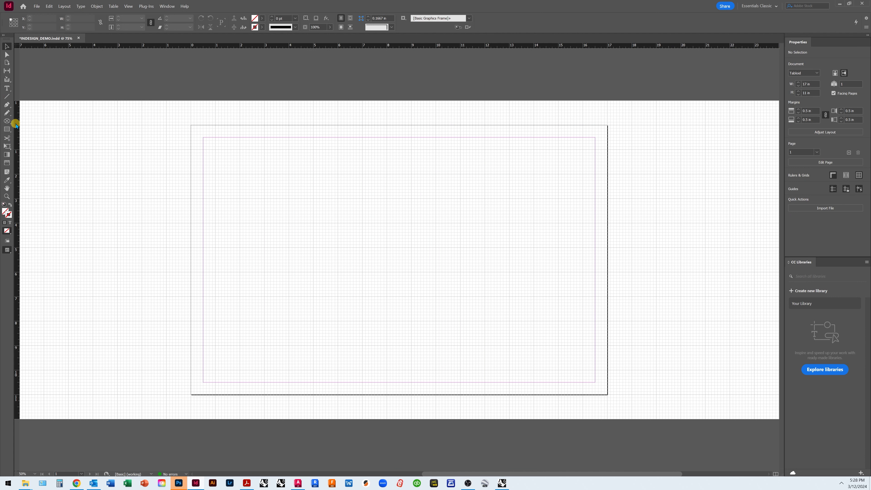
Step: Choose the Rectangle Frame tool and bring up the WEEK_9_LECTURES folder to review the three A4 PDF drawings
{"action": "left_click_drag", "start_coordinate": [7, 121], "coordinate": [32, 130]}
{"action": "left_click", "coordinate": [870, 140]}
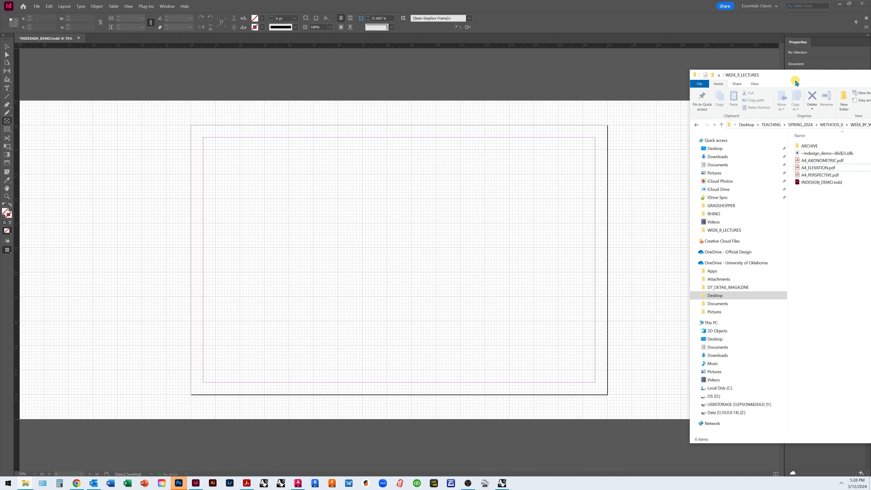
{"action": "left_click", "coordinate": [651, 81]}
{"action": "left_click_drag", "start_coordinate": [787, 80], "coordinate": [591, 76]}
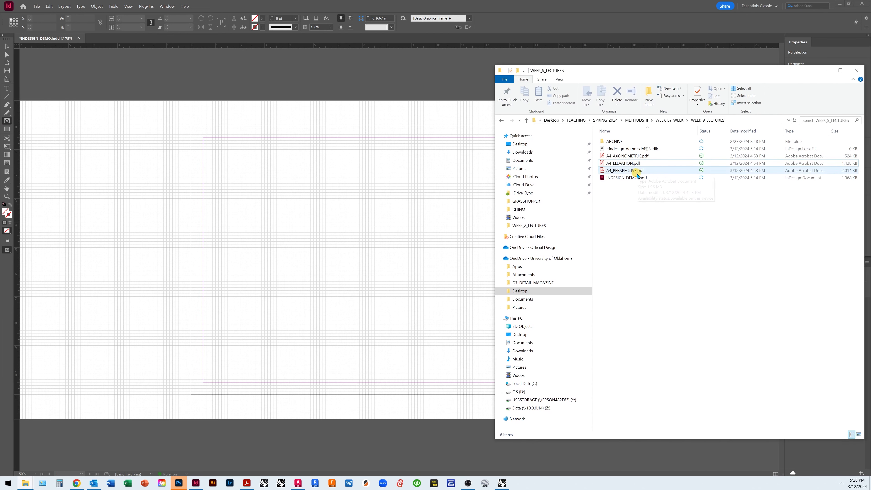
{"action": "left_click_drag", "start_coordinate": [666, 73], "coordinate": [831, 79]}
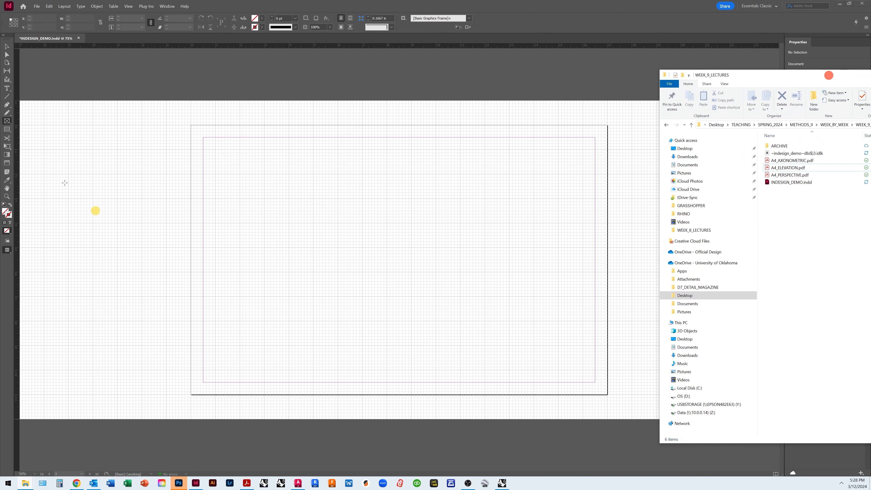
Step: Draw a rectangle frame 11.5 by 3.125 in from the lower-left margin corner and another 4.25 by 10 in along the right margin
{"action": "left_click", "coordinate": [7, 120]}
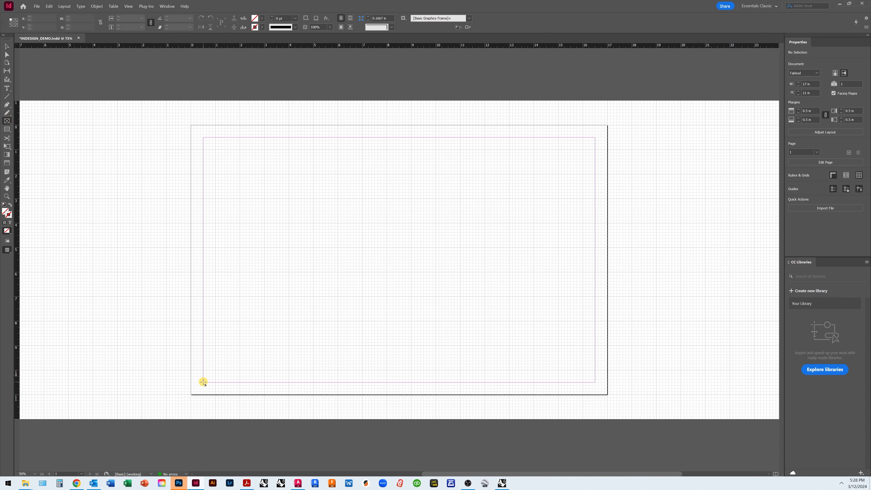
{"action": "left_click_drag", "start_coordinate": [203, 383], "coordinate": [485, 307]}
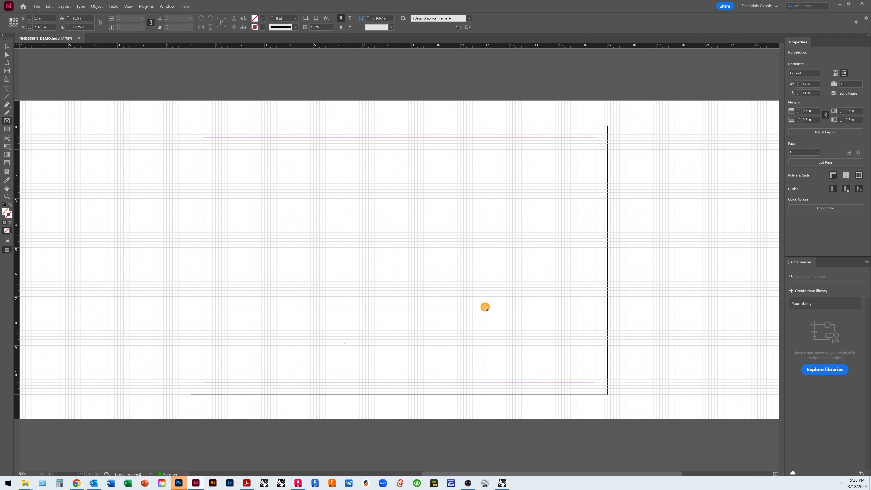
{"action": "left_click", "coordinate": [6, 121]}
{"action": "left_click", "coordinate": [58, 129]}
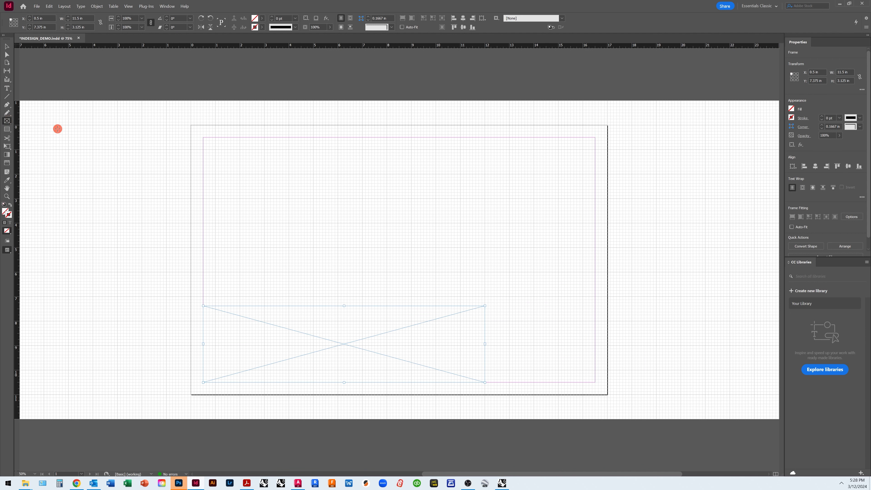
{"action": "left_click_drag", "start_coordinate": [595, 138], "coordinate": [492, 382]}
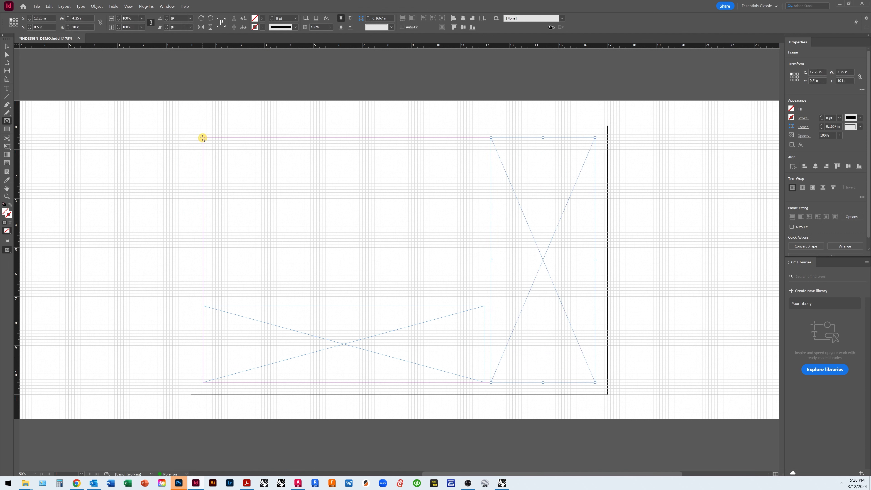
Step: Draw an 11.5 by 6.625 in rectangle frame from the upper-left margin corner and place A4_AXONOMETRIC.pdf from WEEK_9_LECTURES in it
{"action": "left_click_drag", "start_coordinate": [202, 138], "coordinate": [484, 300]}
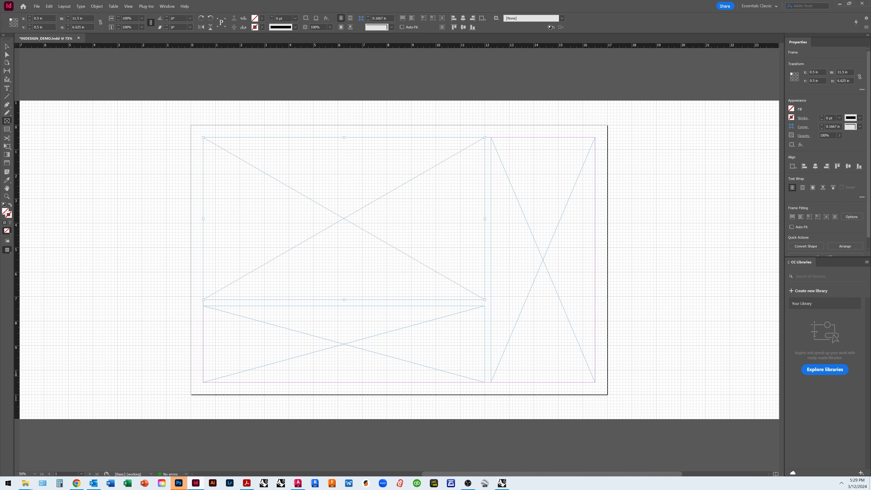
{"action": "left_click", "coordinate": [37, 6]}
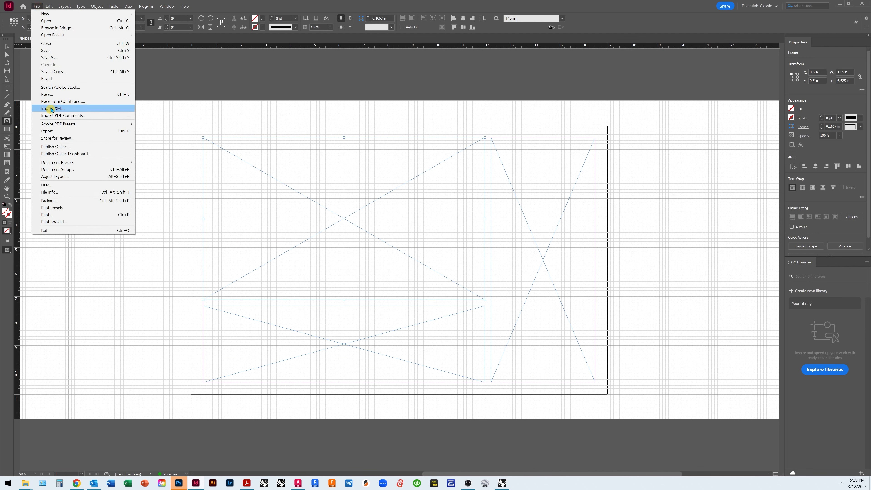
{"action": "left_click", "coordinate": [56, 97]}
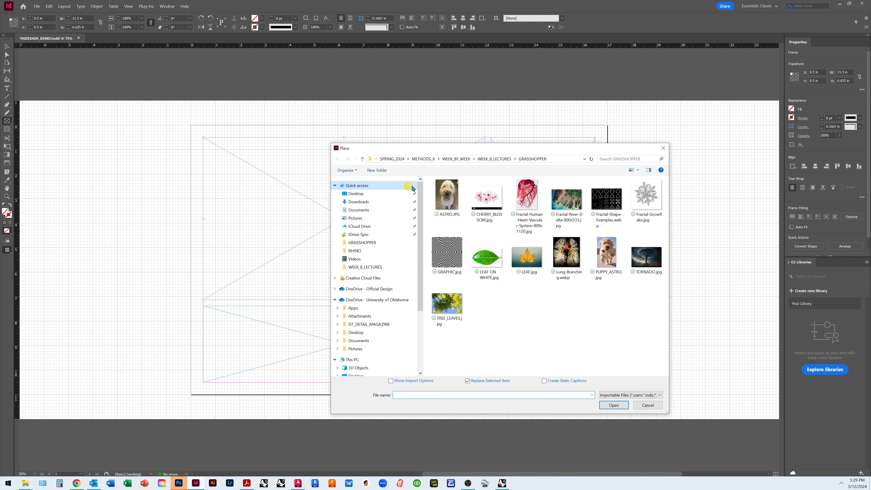
{"action": "left_click", "coordinate": [475, 159]}
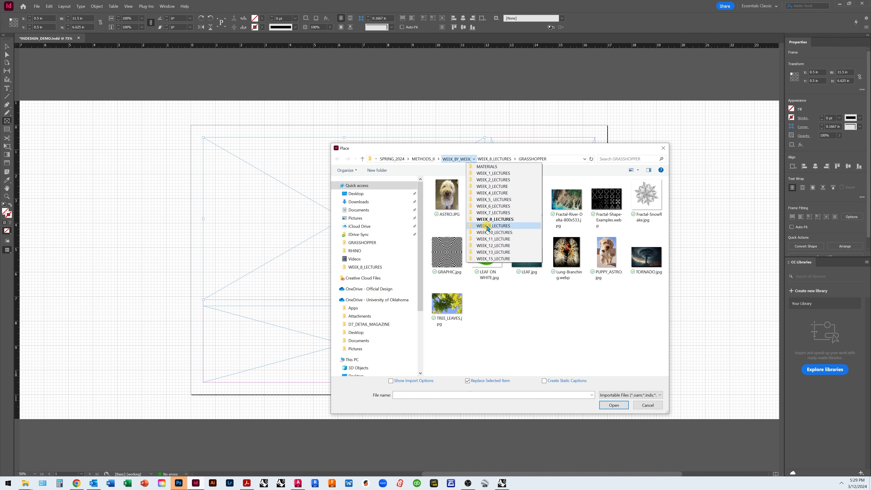
{"action": "left_click", "coordinate": [487, 226]}
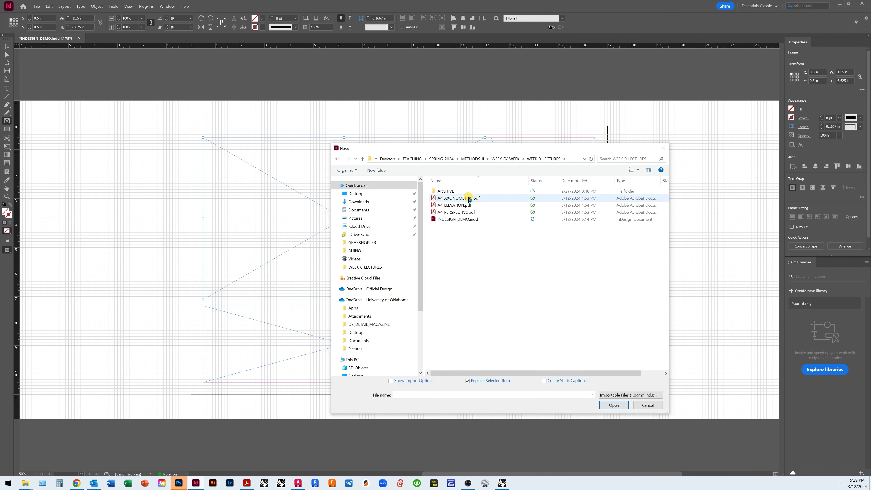
{"action": "left_click", "coordinate": [469, 199]}
{"action": "left_click", "coordinate": [614, 405]}
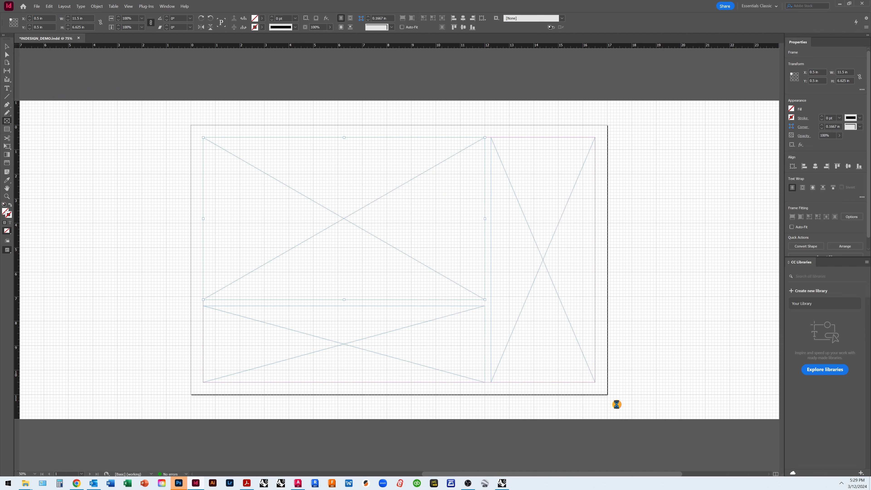
{"action": "left_click", "coordinate": [298, 342]}
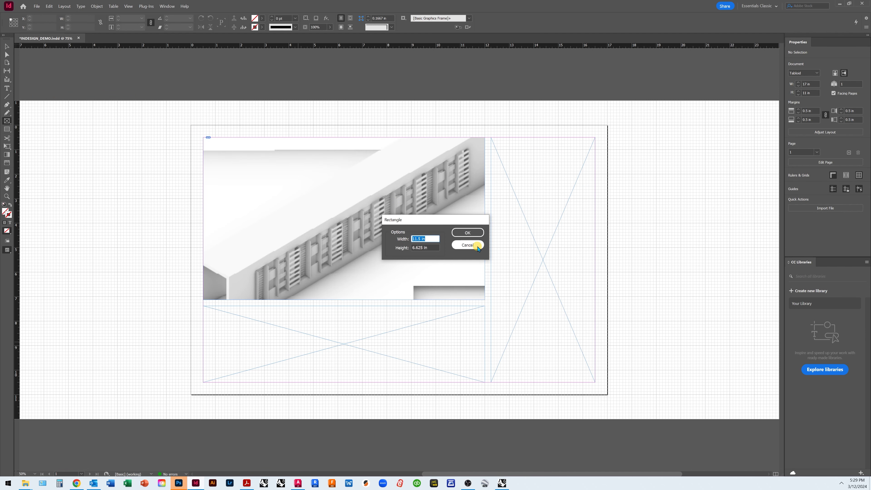
{"action": "left_click", "coordinate": [468, 245]}
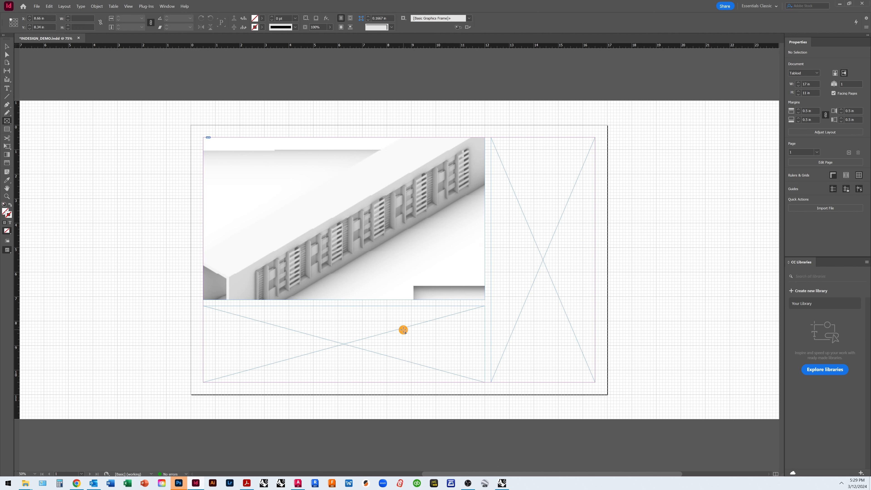
Step: Place A4_ELEVATION.pdf in the wide empty frame below the axonometric drawing
{"action": "left_click", "coordinate": [6, 47]}
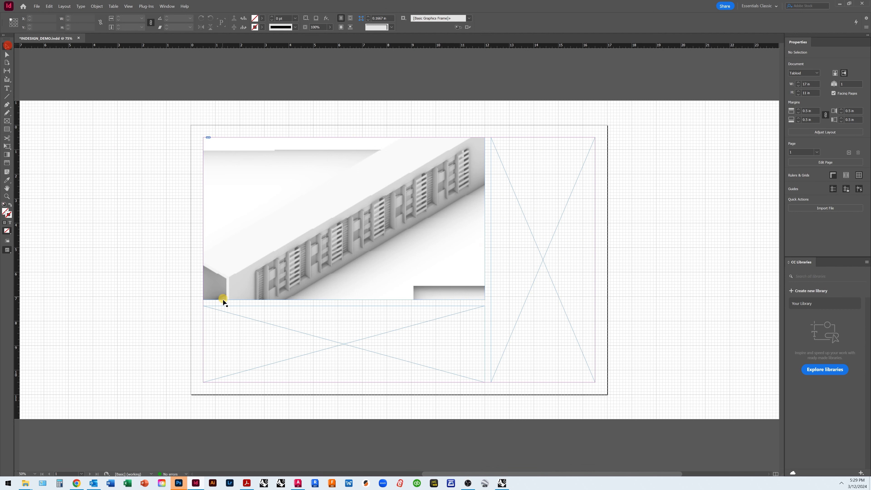
{"action": "left_click", "coordinate": [222, 308]}
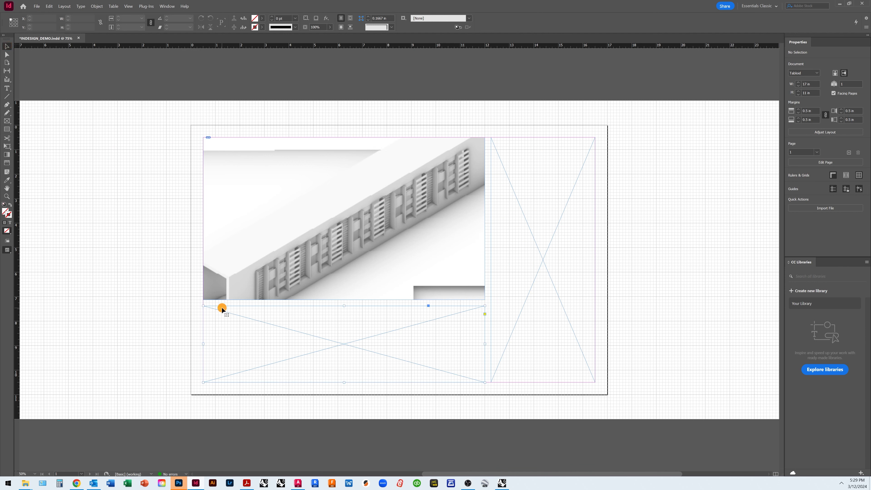
{"action": "left_click", "coordinate": [36, 7]}
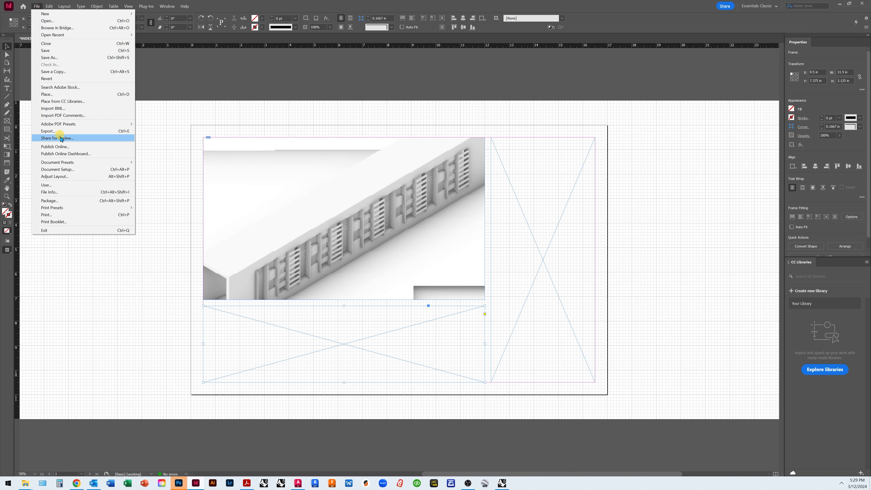
{"action": "left_click", "coordinate": [54, 94]}
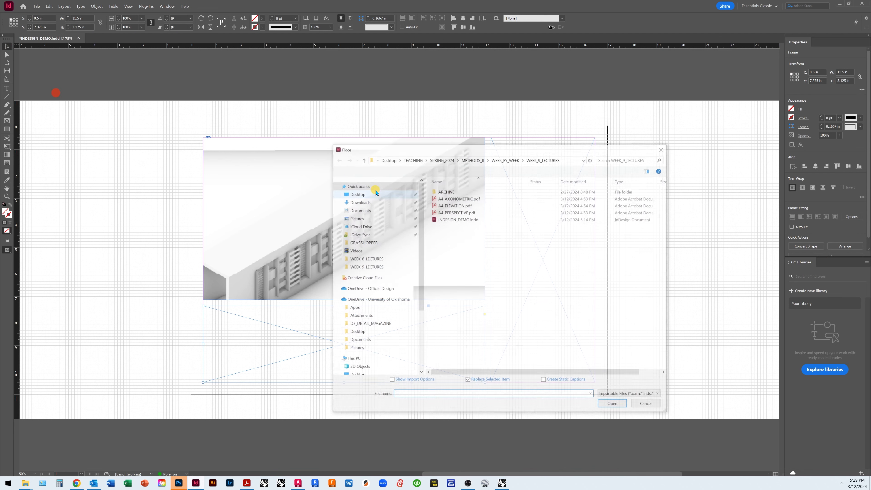
{"action": "left_click", "coordinate": [449, 208]}
{"action": "left_click", "coordinate": [621, 406]}
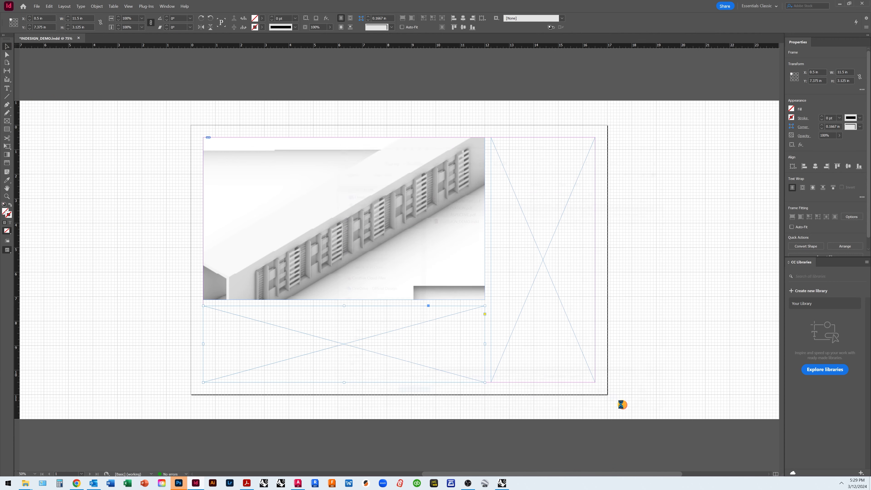
Step: Place A4_PERSPECTIVE.pdf in the tall empty frame along the right margin
{"action": "left_click", "coordinate": [540, 301]}
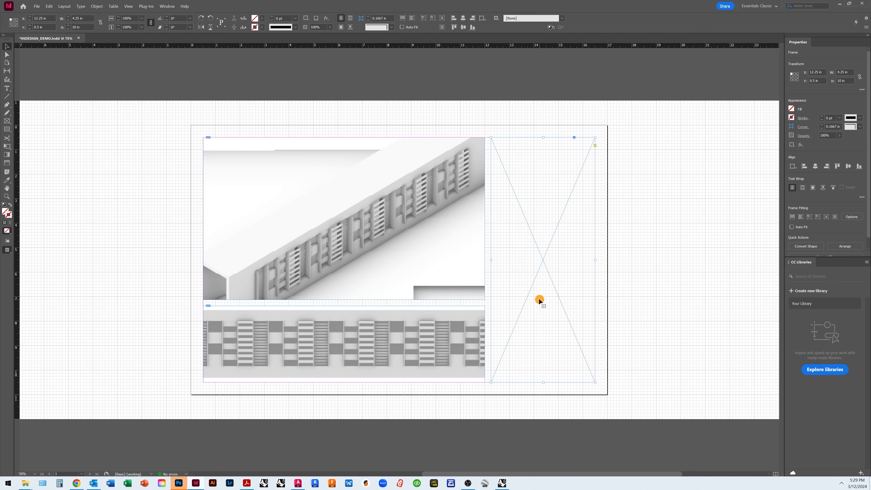
{"action": "left_click", "coordinate": [37, 7]}
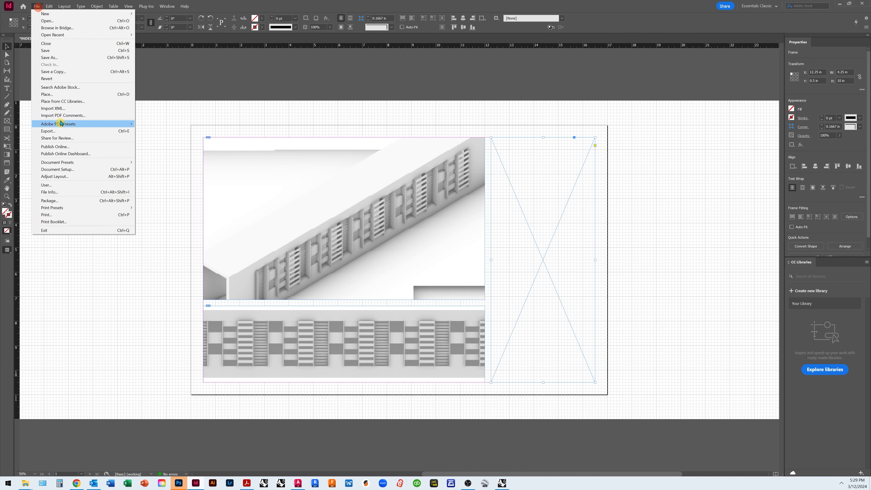
{"action": "left_click", "coordinate": [57, 95]}
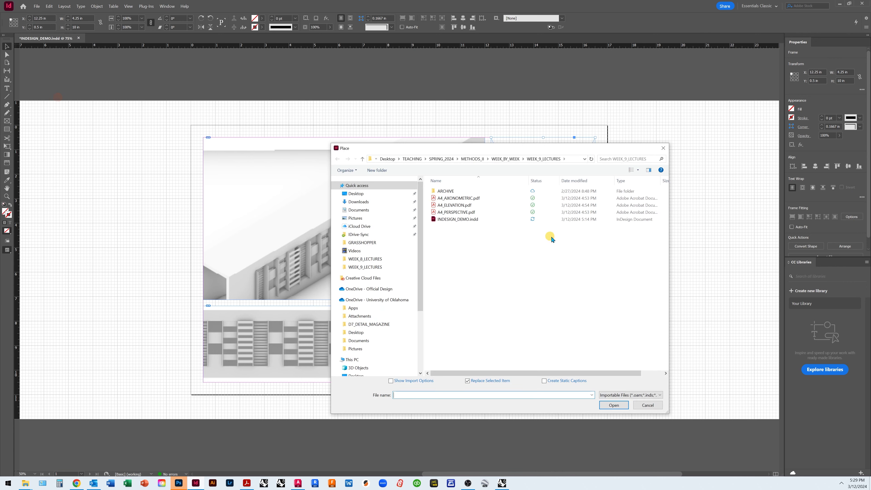
{"action": "left_click", "coordinate": [459, 213]}
{"action": "left_click", "coordinate": [614, 405]}
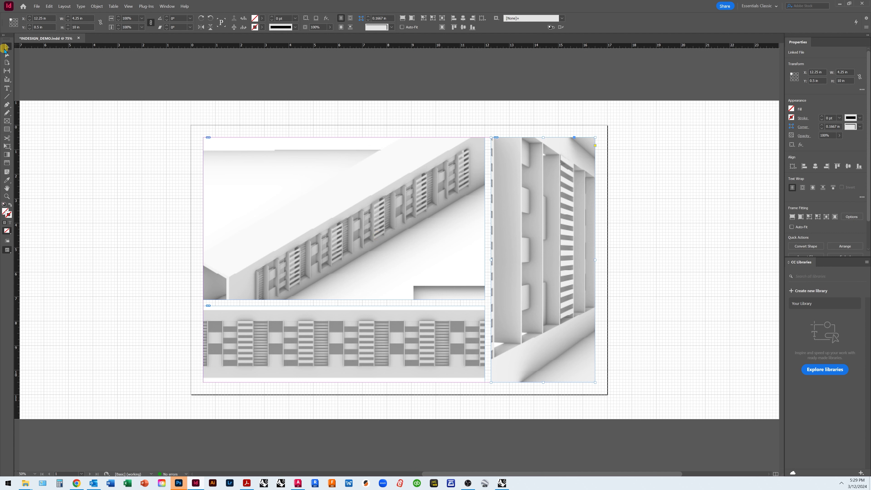
Step: Select the axonometric, elevation and perspective frames together and fit their content proportionally
{"action": "left_click", "coordinate": [298, 207]}
{"action": "left_click", "coordinate": [339, 339], "text": "shift"}
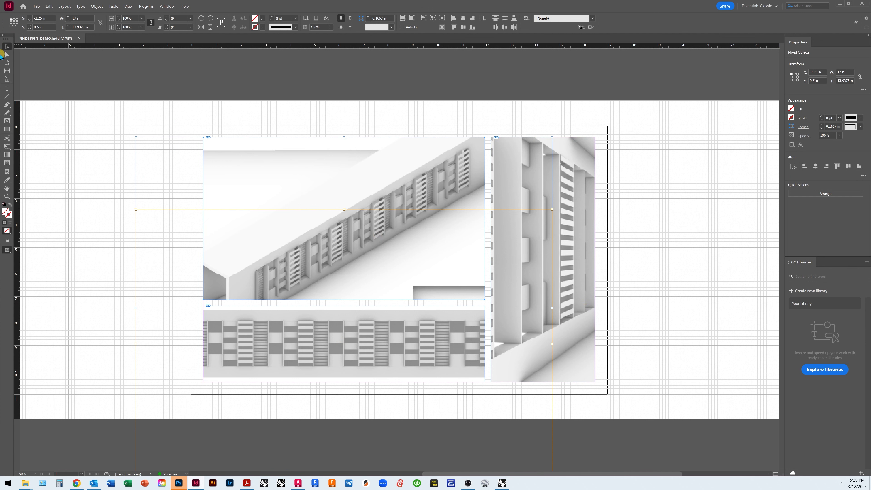
{"action": "left_click", "coordinate": [142, 152]}
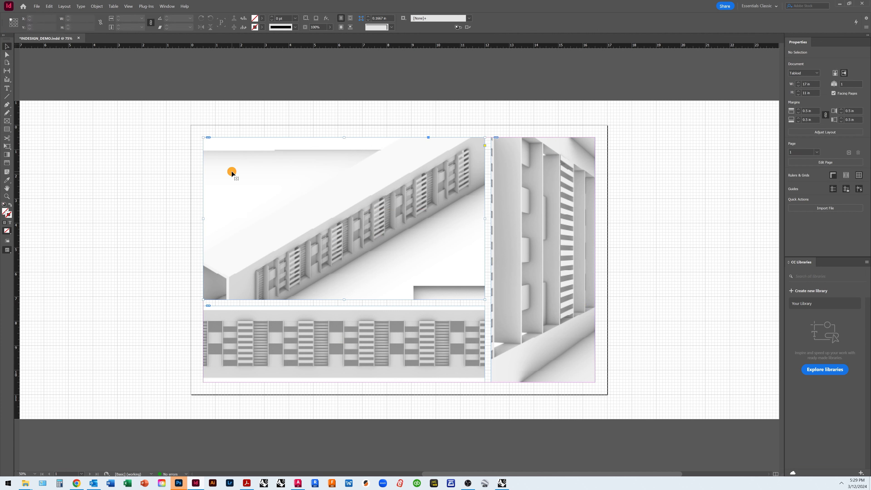
{"action": "left_click", "coordinate": [232, 170]}
{"action": "left_click", "coordinate": [248, 308], "text": "shift"}
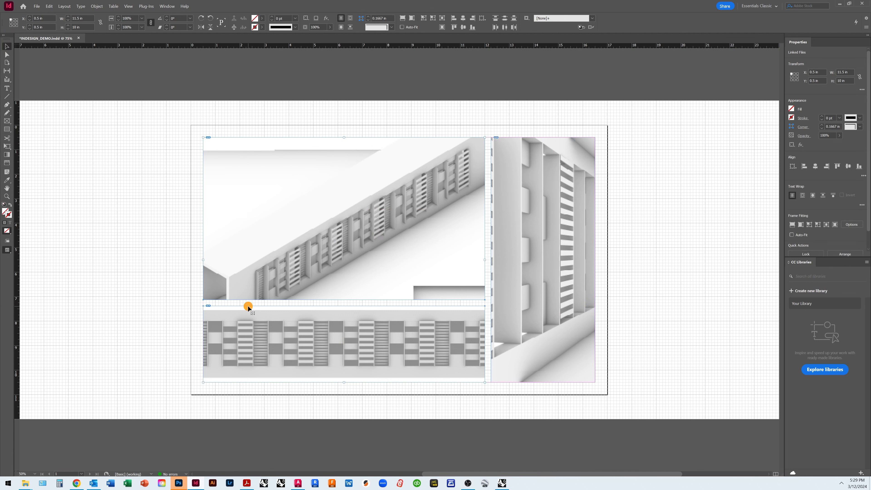
{"action": "left_click", "coordinate": [492, 299], "text": "shift"}
{"action": "right_click", "coordinate": [511, 298]}
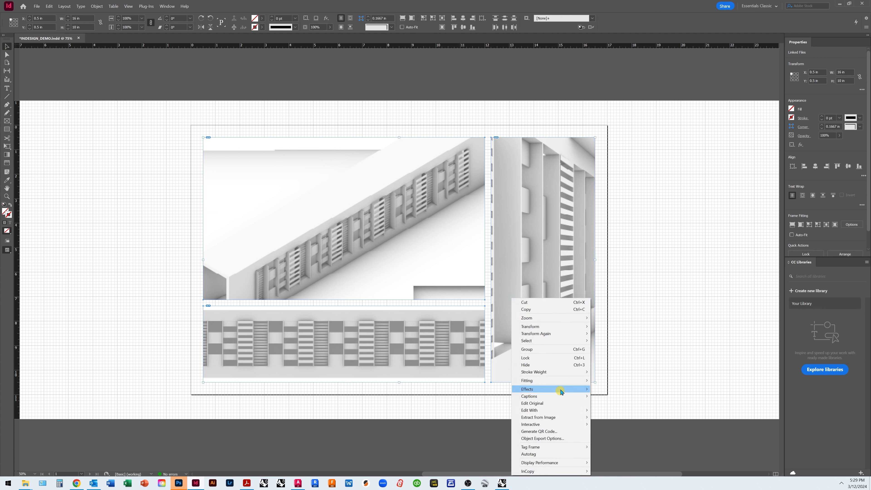
{"action": "mouse_move", "coordinate": [569, 381]}
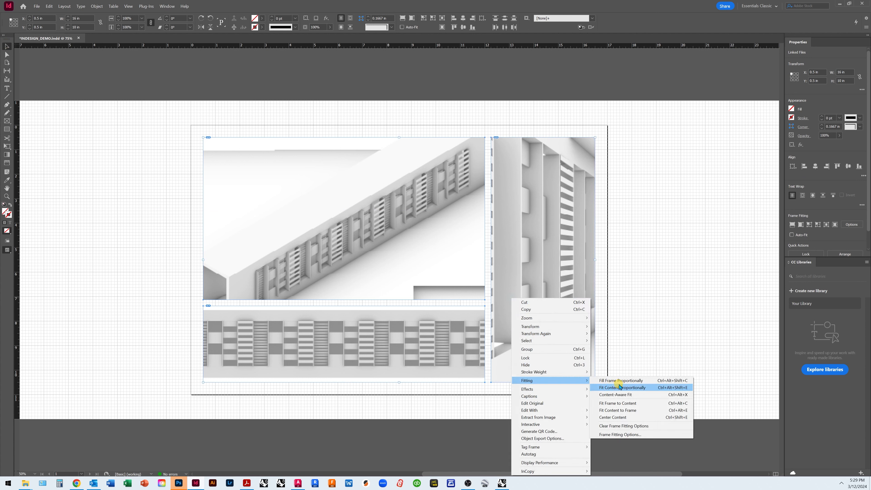
{"action": "left_click", "coordinate": [643, 389]}
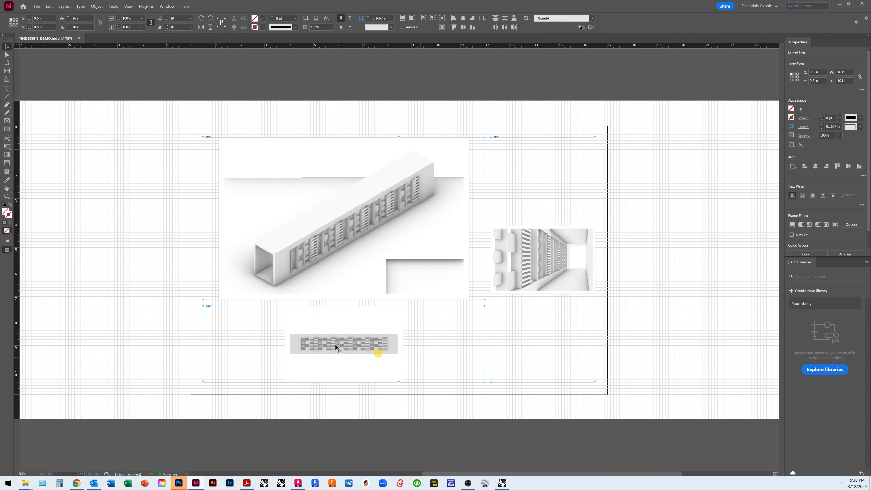
{"action": "left_click", "coordinate": [124, 311]}
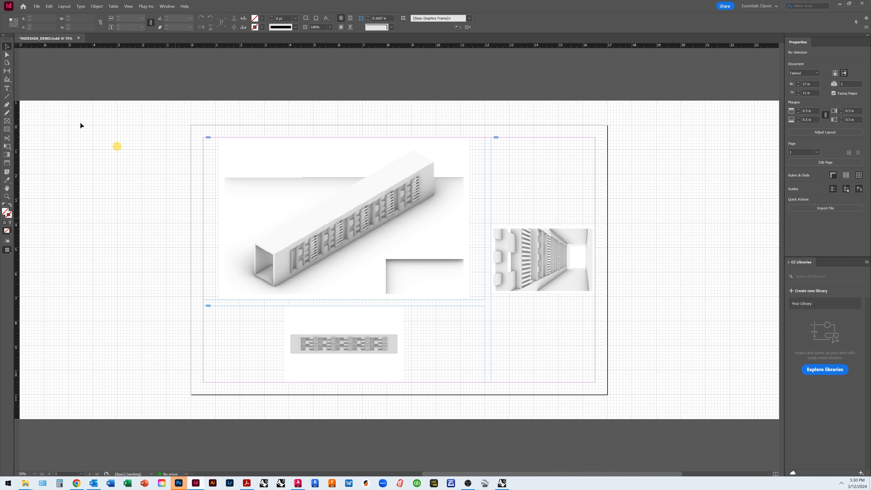
Step: Crop the elevation frame to its grey strip and scale frame and content to the full margin width, about 16 by 3.15 in
{"action": "left_click", "coordinate": [296, 339]}
{"action": "left_click_drag", "start_coordinate": [203, 305], "coordinate": [289, 334]}
{"action": "left_click_drag", "start_coordinate": [485, 383], "coordinate": [597, 326]}
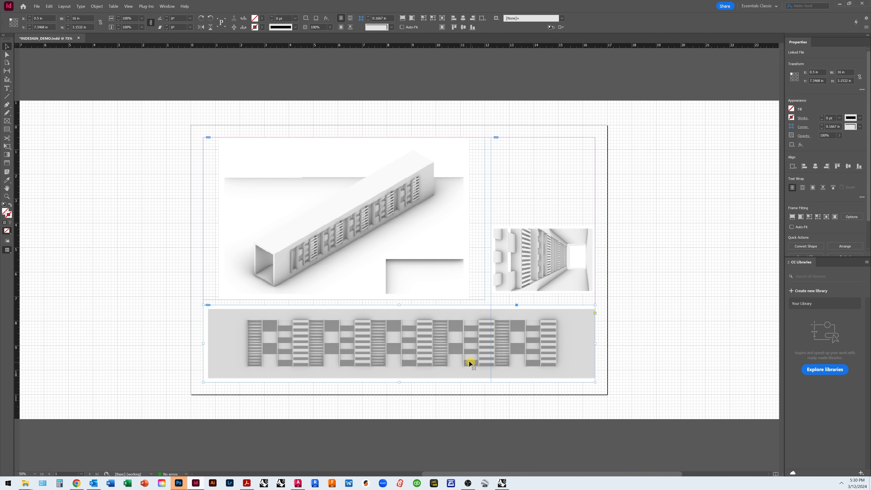
Step: Shift the elevation image slightly left within its frame and nudge it down to centre it, keeping the frame in place
{"action": "left_click", "coordinate": [4, 55]}
{"action": "left_click_drag", "start_coordinate": [315, 372], "coordinate": [345, 354]}
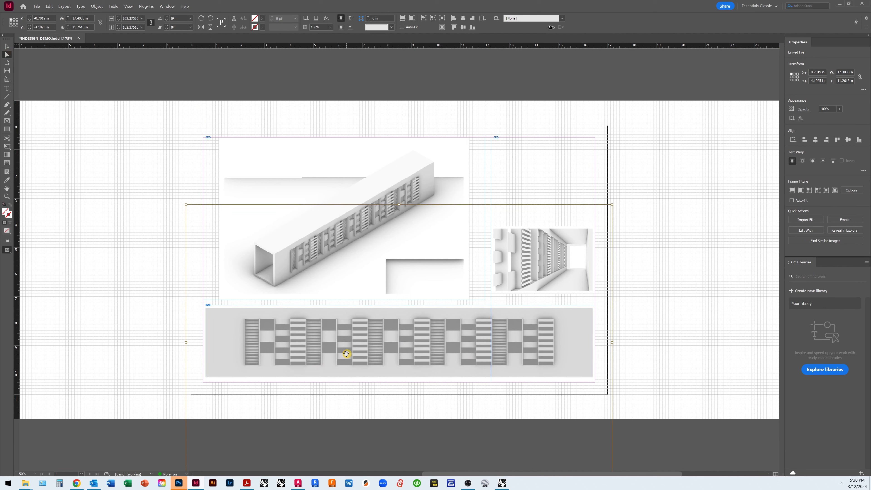
{"action": "key", "text": "Down"}
{"action": "key", "text": "Down"}
{"action": "key", "text": "Down"}
{"action": "key", "text": "Down"}
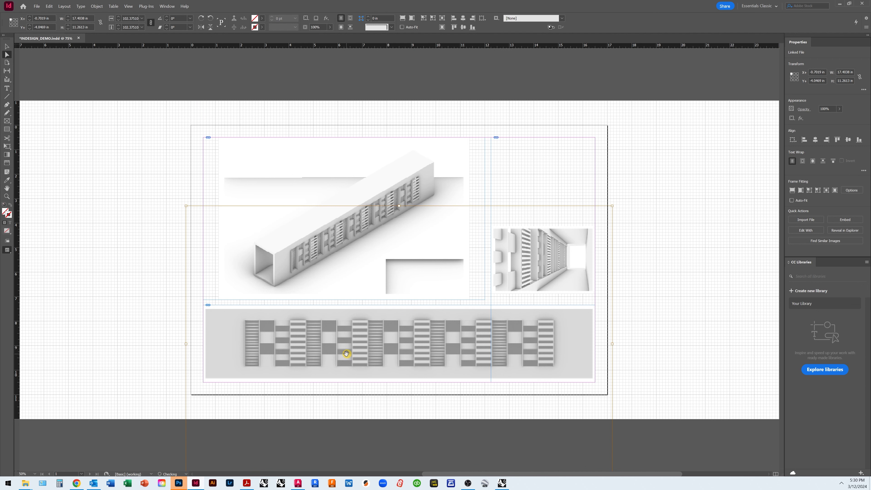
{"action": "left_click", "coordinate": [7, 46]}
{"action": "left_click", "coordinate": [47, 130]}
Step: Crop the perspective frame's top and bottom edges to its image, making it 4.25 by 2.75 in
{"action": "left_click", "coordinate": [559, 239]}
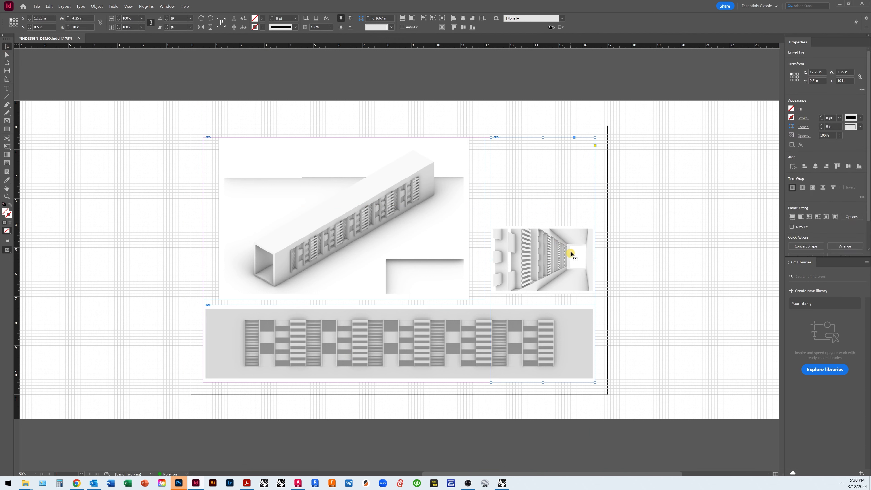
{"action": "left_click_drag", "start_coordinate": [543, 137], "coordinate": [555, 227]}
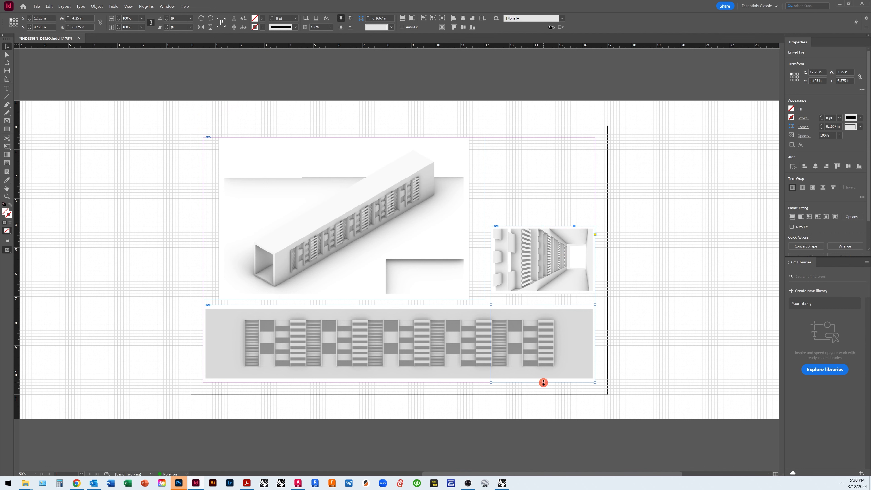
{"action": "left_click_drag", "start_coordinate": [544, 383], "coordinate": [554, 294]}
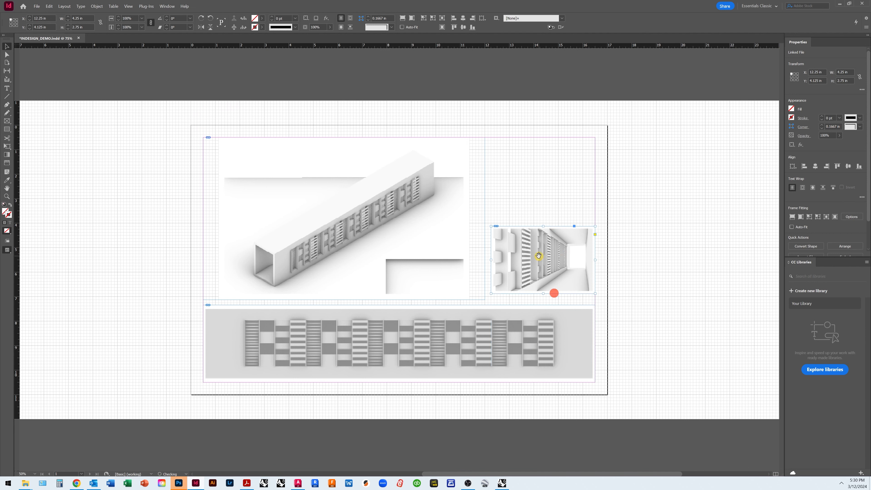
Step: Undo moving the perspective image inside its frame, and move the whole frame up to the top margin at Y 0.5 in
{"action": "left_click_drag", "start_coordinate": [539, 256], "coordinate": [537, 170]}
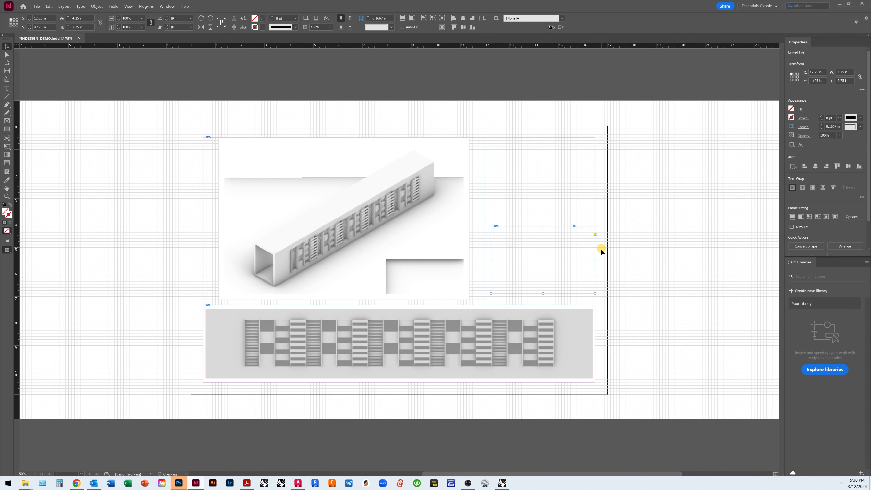
{"action": "key", "text": "ctrl+z"}
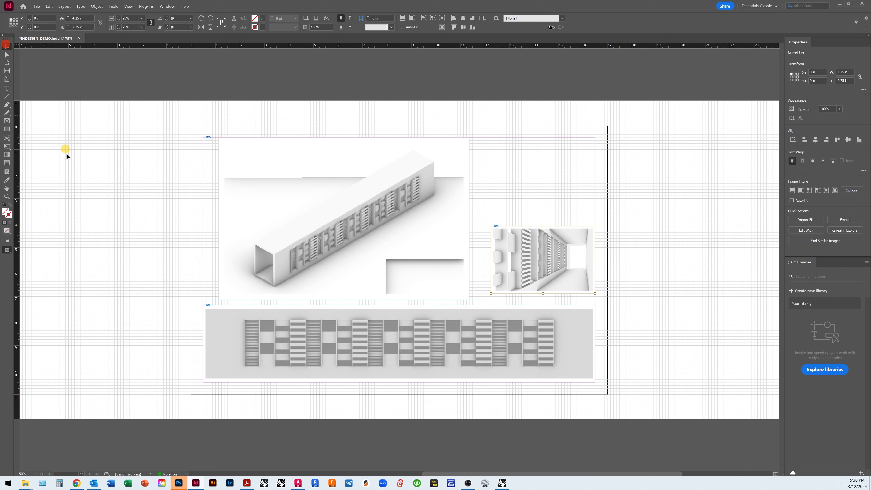
{"action": "left_click", "coordinate": [571, 256]}
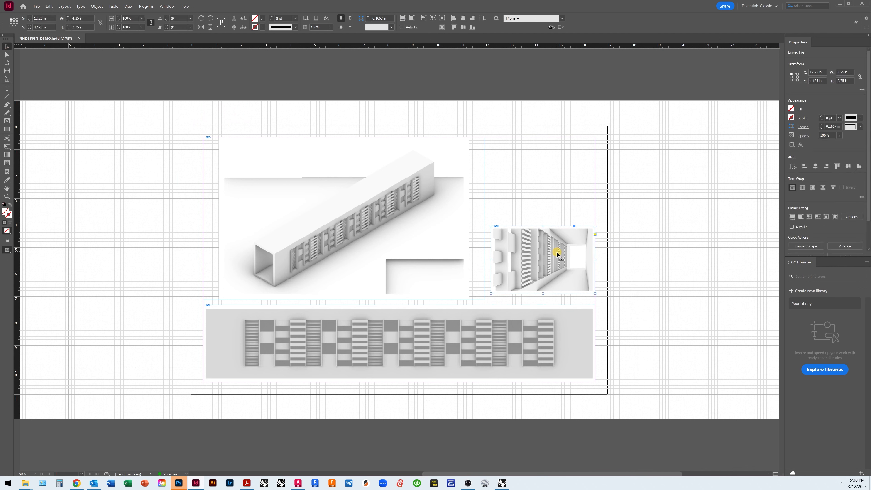
{"action": "left_click_drag", "start_coordinate": [556, 254], "coordinate": [554, 171]}
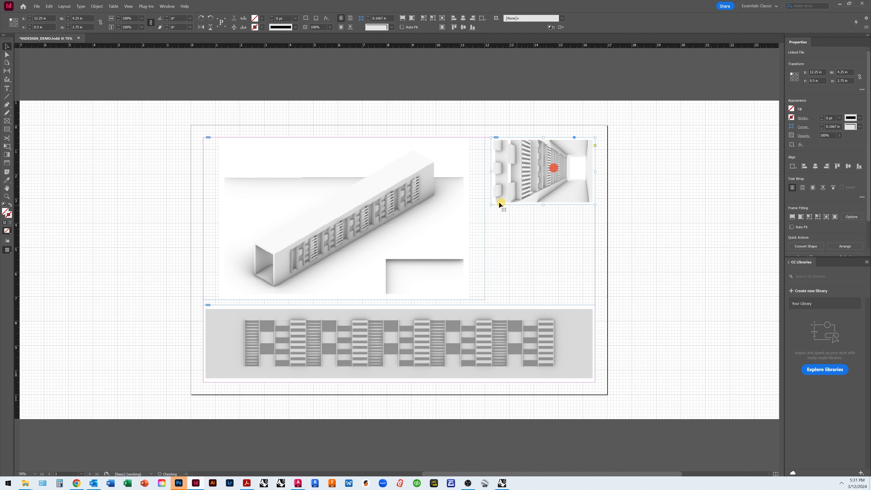
Step: Fit the axonometric frame to its content and move it to the left margin at about X 0.51 in
{"action": "left_click", "coordinate": [453, 226]}
{"action": "right_click", "coordinate": [306, 197]}
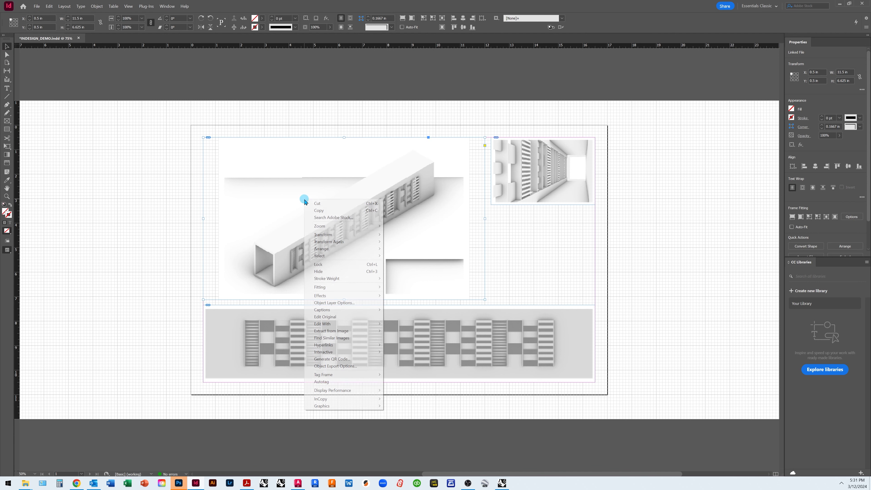
{"action": "mouse_move", "coordinate": [342, 288]}
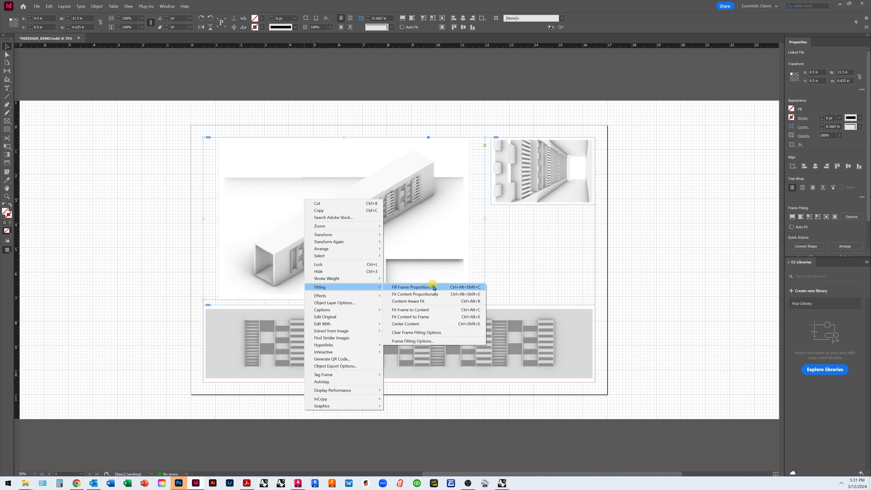
{"action": "left_click", "coordinate": [440, 310]}
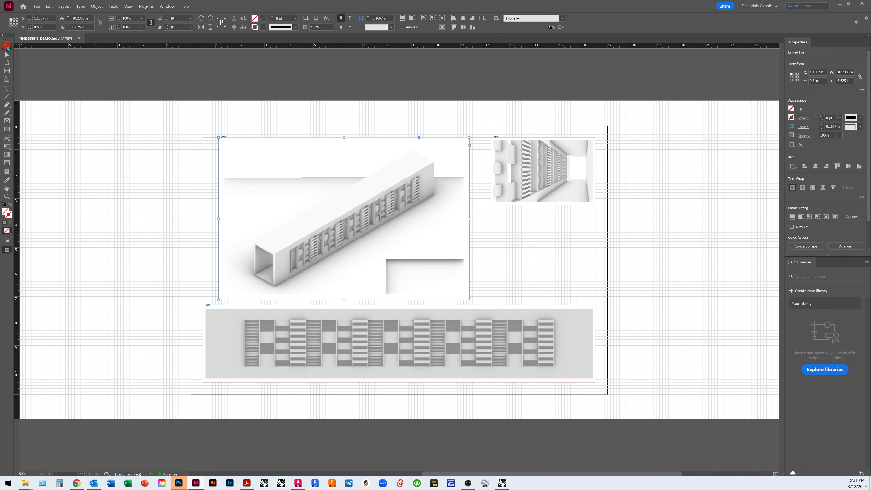
{"action": "left_click_drag", "start_coordinate": [292, 253], "coordinate": [283, 256]}
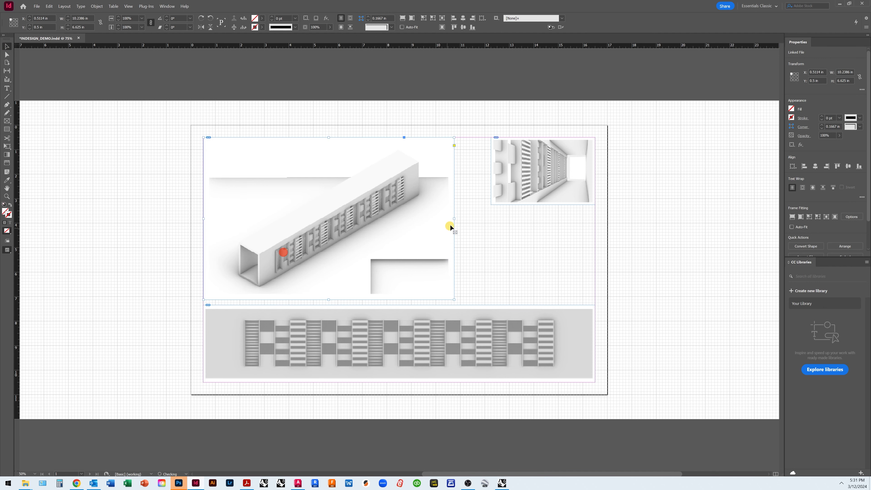
Step: Enlarge the perspective frame and image proportionally from the upper-right margin corner until the left edge reaches about X 11.6 in
{"action": "left_click", "coordinate": [508, 194]}
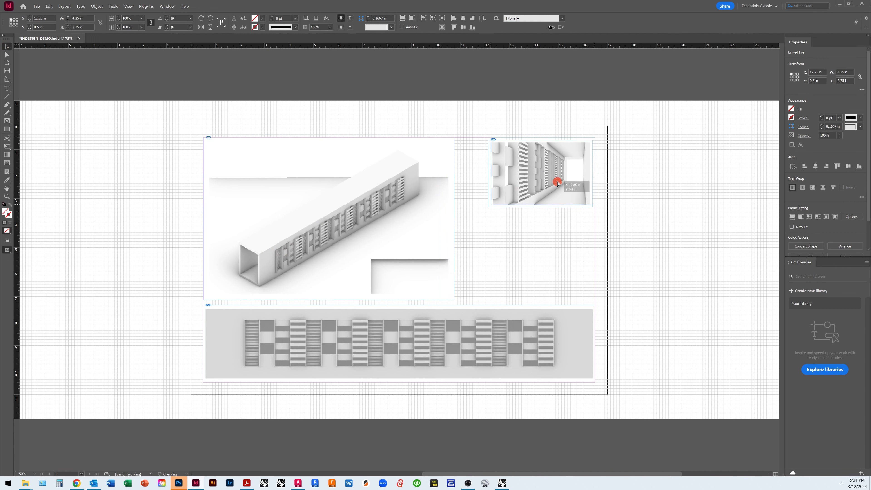
{"action": "left_click_drag", "start_coordinate": [491, 204], "coordinate": [474, 214]}
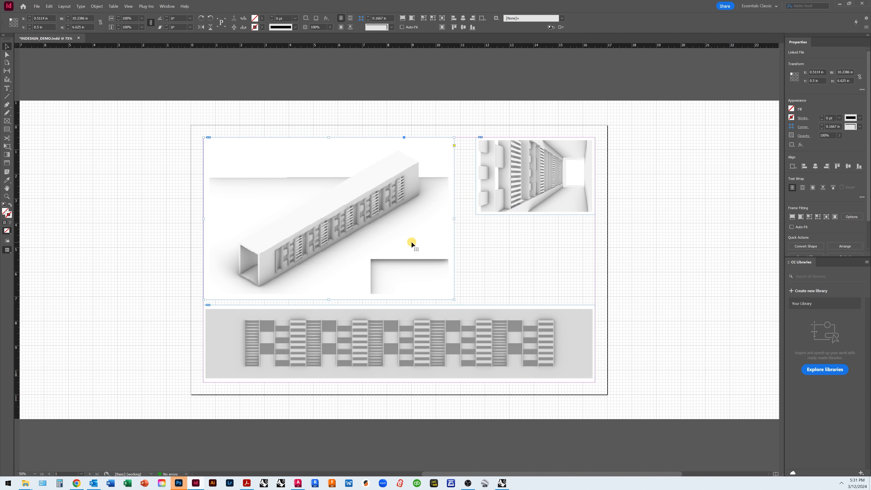
Step: Move the axonometric below the perspective at the right margin and scale frame and content to about 5.24 by 3.39 in
{"action": "left_click_drag", "start_coordinate": [412, 241], "coordinate": [553, 242]}
{"action": "left_click_drag", "start_coordinate": [344, 137], "coordinate": [470, 258]}
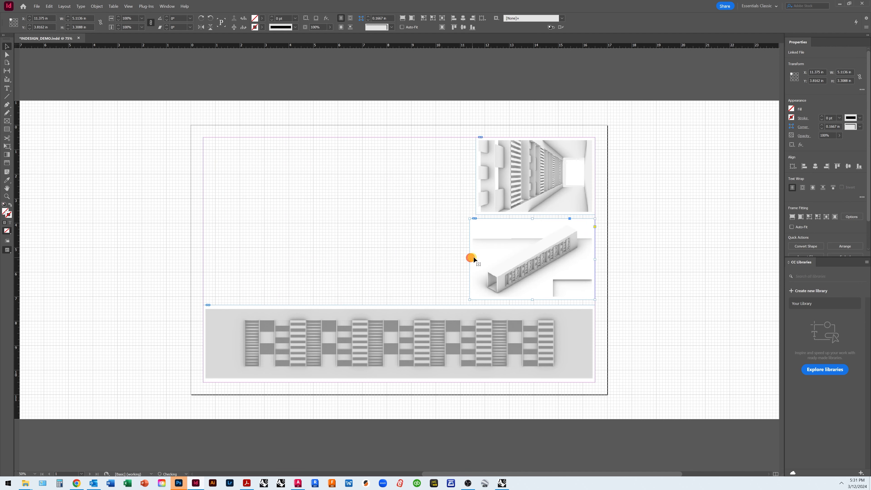
{"action": "left_click_drag", "start_coordinate": [469, 219], "coordinate": [466, 218]}
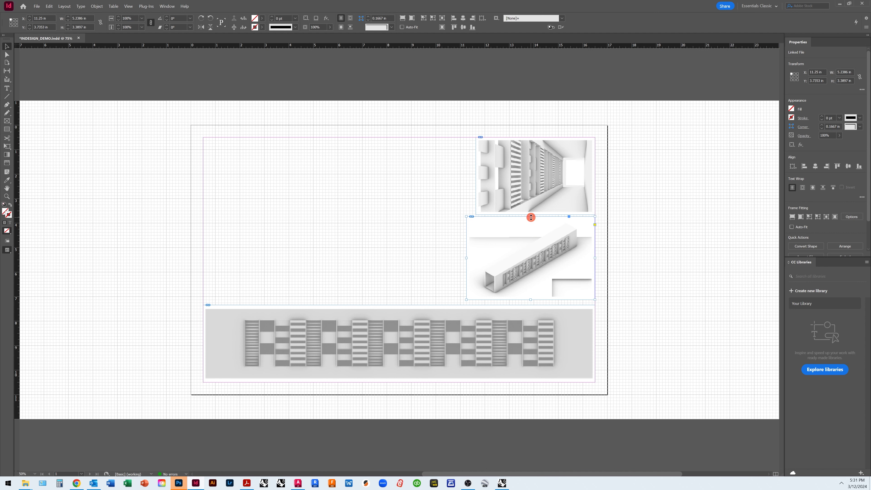
Step: Crop the axonometric frame's top edge to Y 3.875 in and its left edge to X 11.625 in, aligned with the perspective frame
{"action": "left_click_drag", "start_coordinate": [531, 217], "coordinate": [532, 219]}
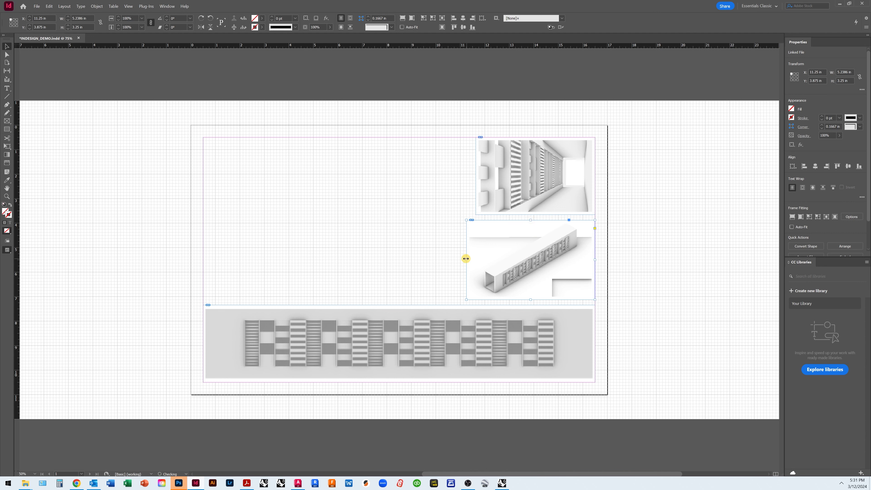
{"action": "left_click_drag", "start_coordinate": [466, 259], "coordinate": [475, 257]}
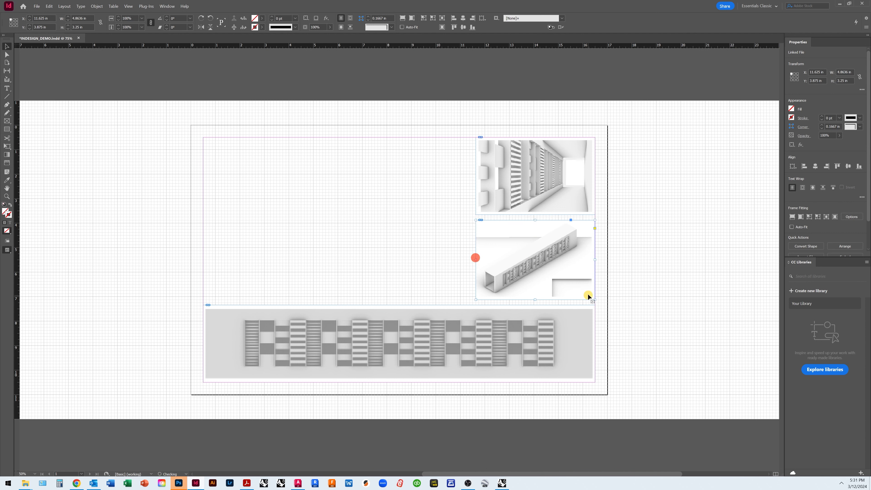
{"action": "left_click", "coordinate": [654, 302]}
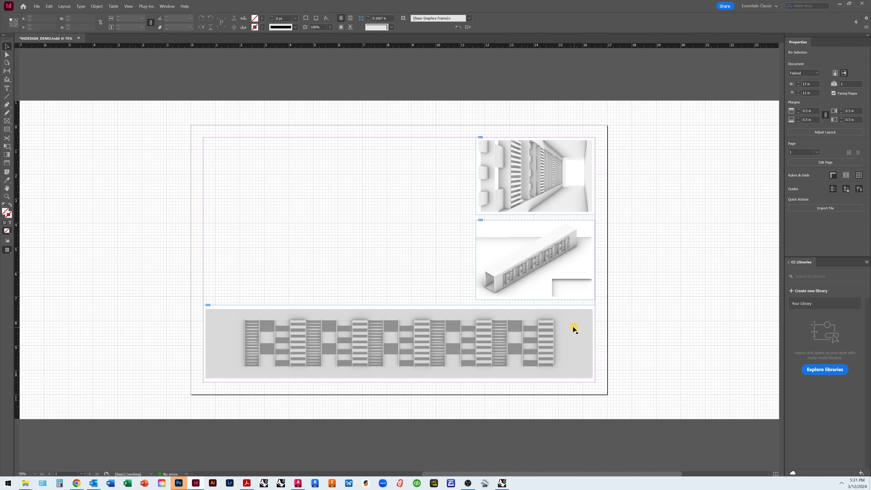
Step: Lower the elevation frame's top edge slightly to trim the frame closer to its grey strip
{"action": "left_click", "coordinate": [422, 319]}
{"action": "left_click_drag", "start_coordinate": [398, 304], "coordinate": [400, 305]}
{"action": "left_click", "coordinate": [510, 302]}
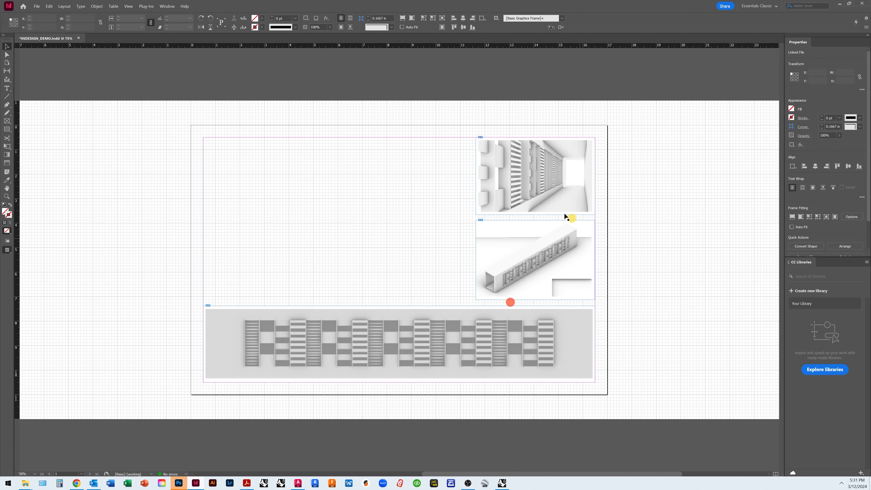
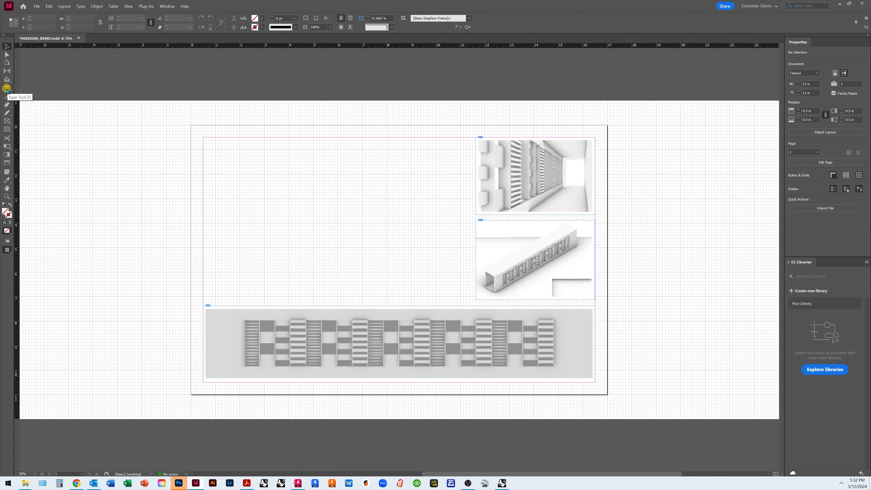
Step: Draw a text frame 6.5 in wide from the upper-left margin corner and enter the title "RULE SET #1"
{"action": "left_click", "coordinate": [7, 89]}
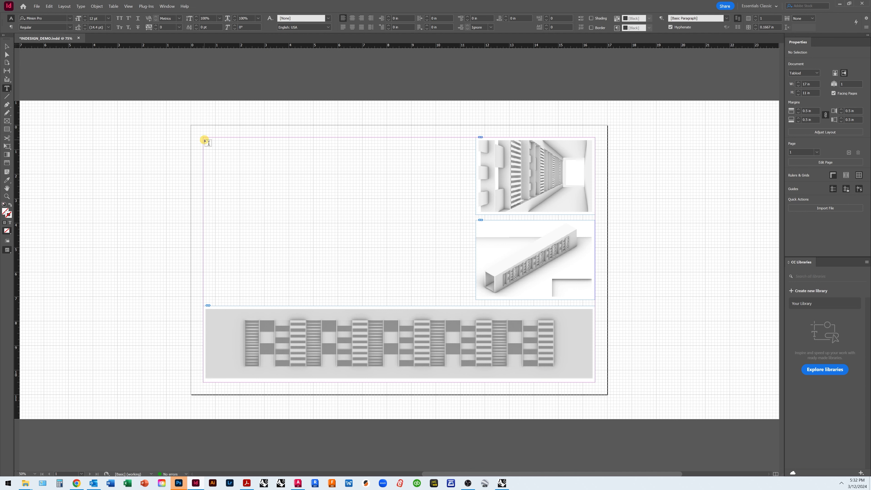
{"action": "left_click_drag", "start_coordinate": [205, 139], "coordinate": [362, 247]}
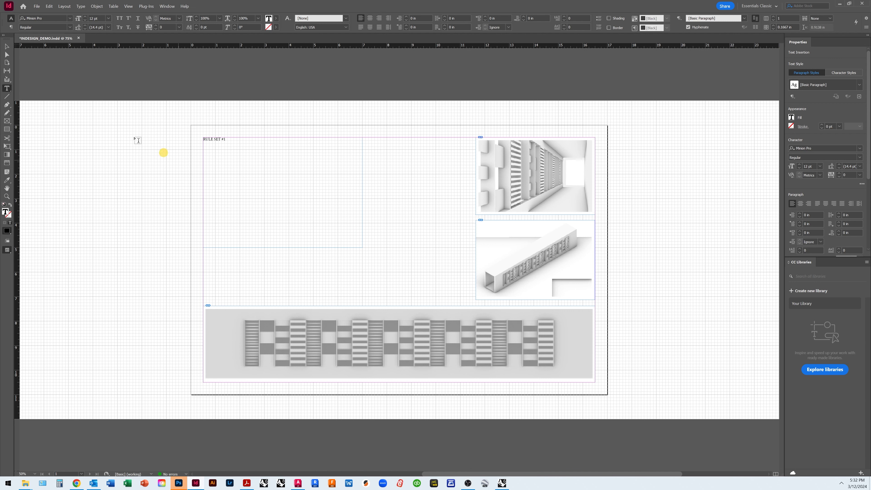
Step: Raise the title text frame's bottom edge to reduce the frame's height to 0.375 in
{"action": "left_click", "coordinate": [7, 47]}
{"action": "left_click", "coordinate": [79, 150]}
{"action": "left_click", "coordinate": [311, 247]}
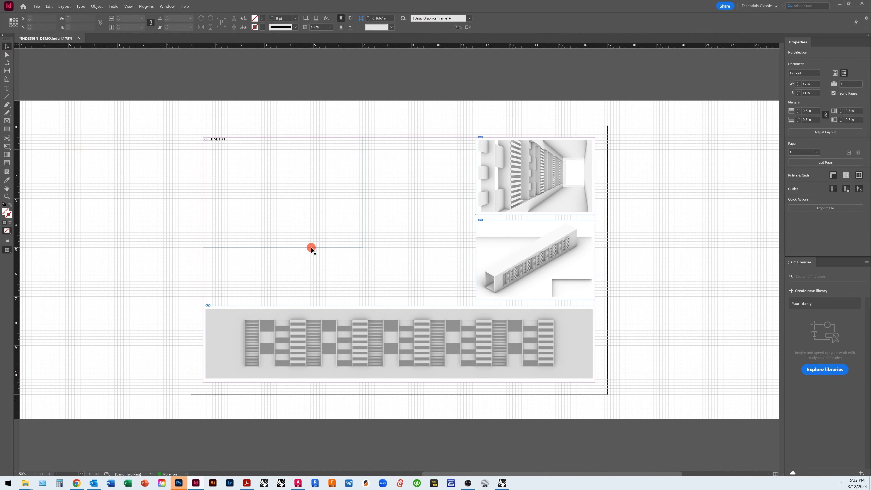
{"action": "left_click_drag", "start_coordinate": [283, 248], "coordinate": [276, 147]}
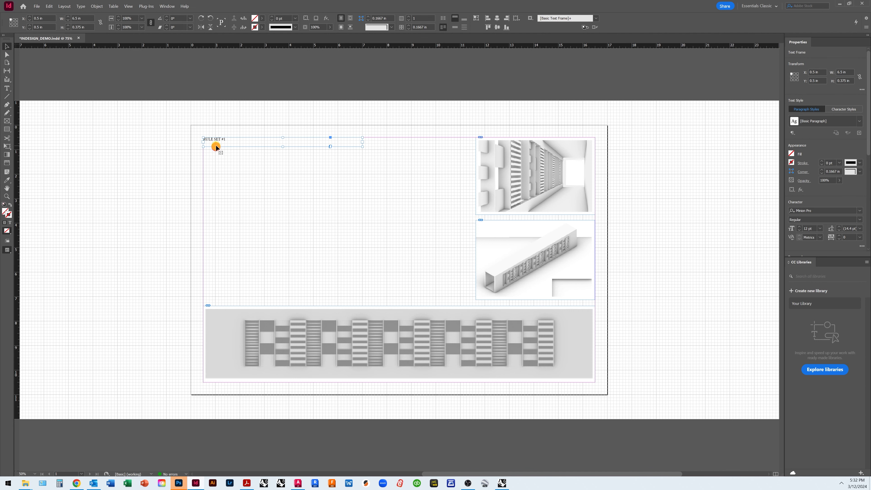
Step: Select the whole title "RULE SET #1" for character formatting
{"action": "double_click", "coordinate": [222, 139]}
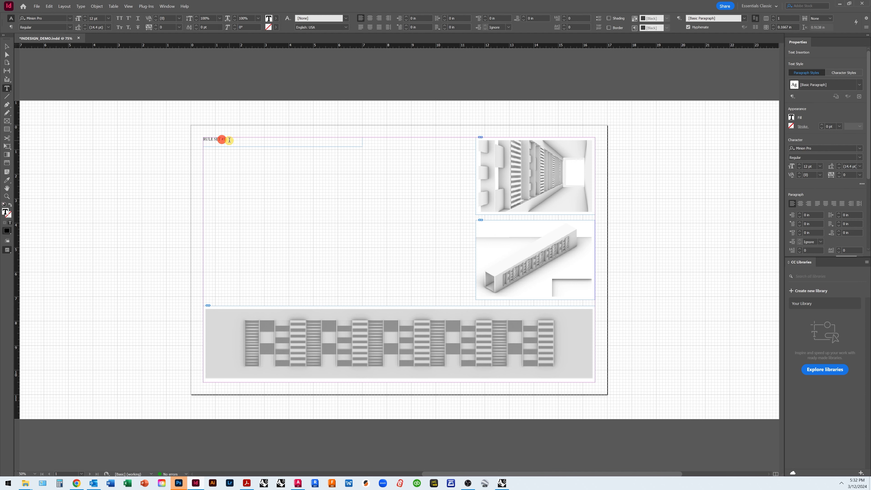
{"action": "left_click_drag", "start_coordinate": [222, 139], "coordinate": [198, 139]}
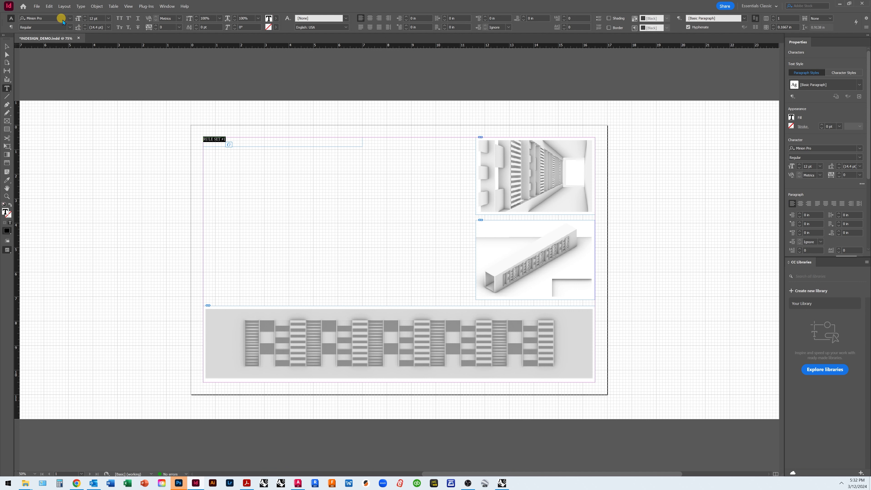
Step: Set the RULE SET #1 title's font to Arial and its size to 30 pt
{"action": "left_click", "coordinate": [69, 19]}
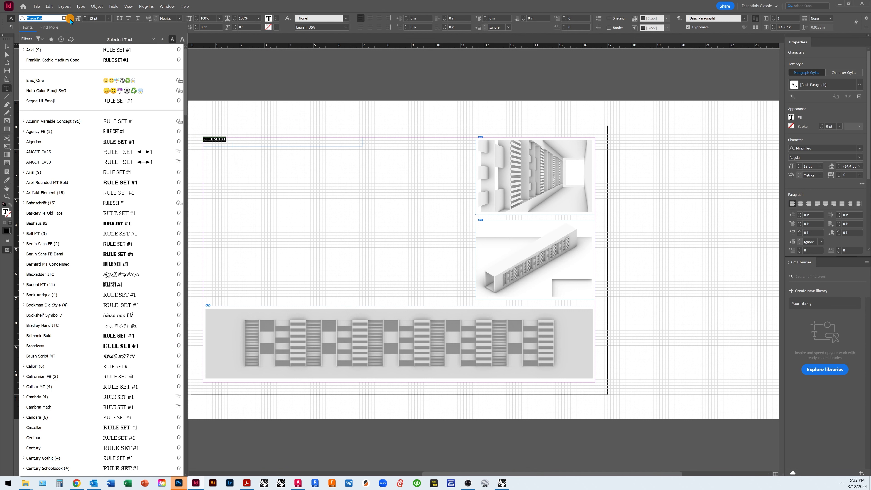
{"action": "left_click", "coordinate": [68, 172]}
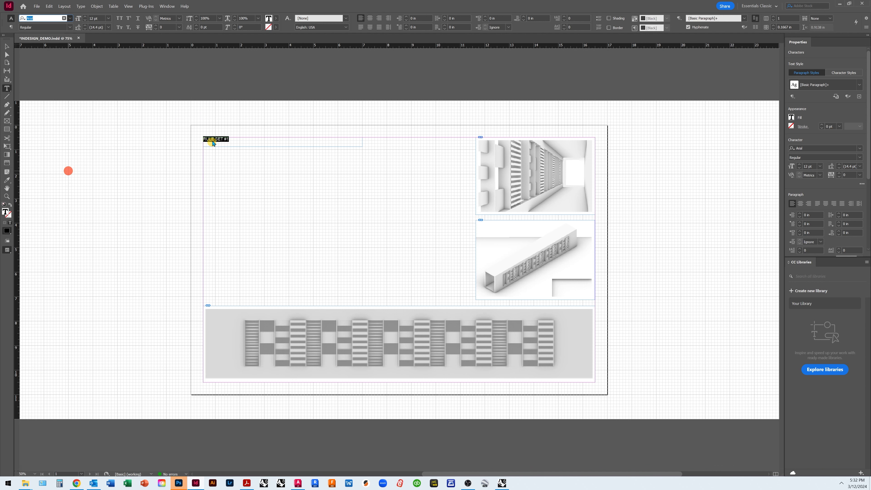
{"action": "left_click", "coordinate": [108, 19]}
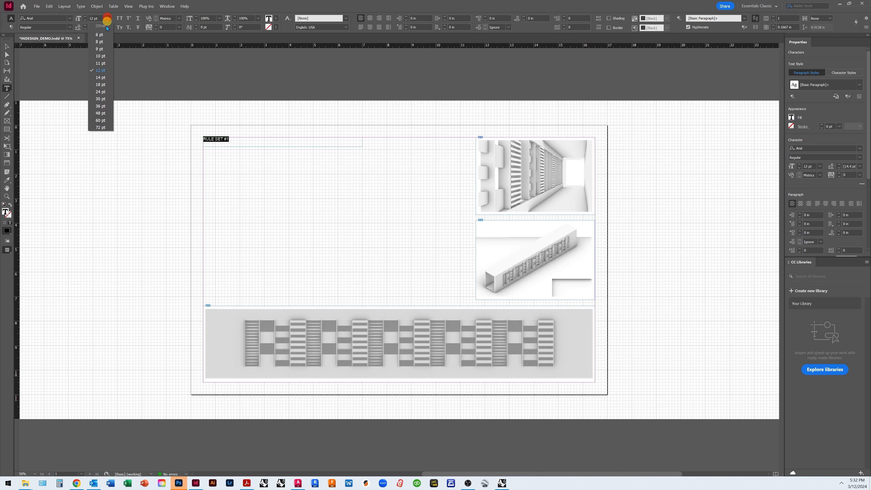
{"action": "left_click", "coordinate": [105, 91]}
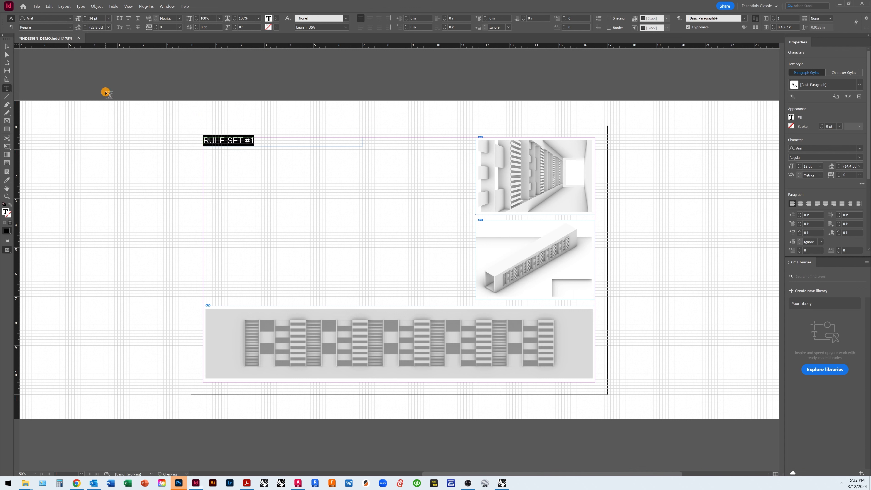
{"action": "left_click", "coordinate": [108, 20]}
{"action": "left_click", "coordinate": [99, 99]}
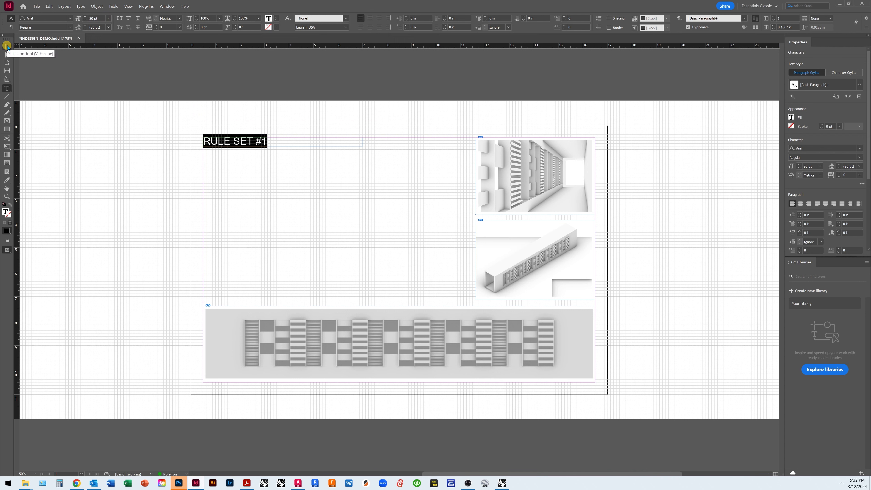
Step: Apply the Bold Italic style to the RULE SET #1 title and deselect the text
{"action": "left_click", "coordinate": [70, 27]}
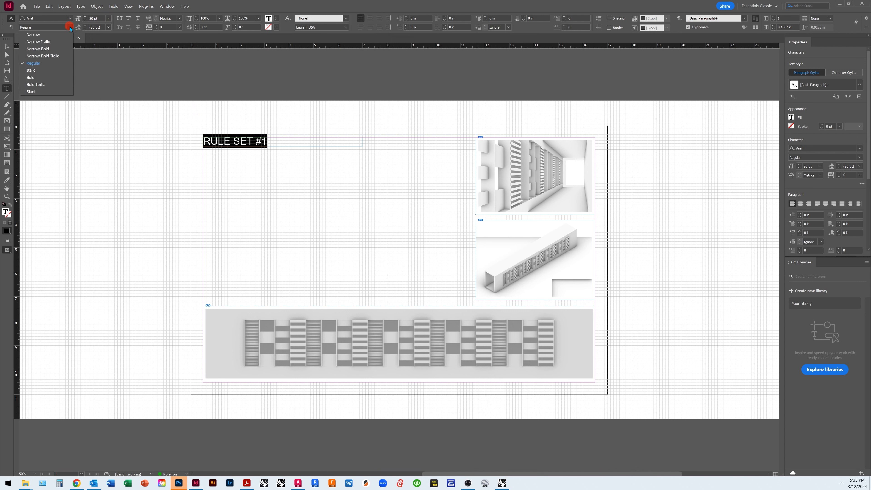
{"action": "left_click", "coordinate": [51, 86]}
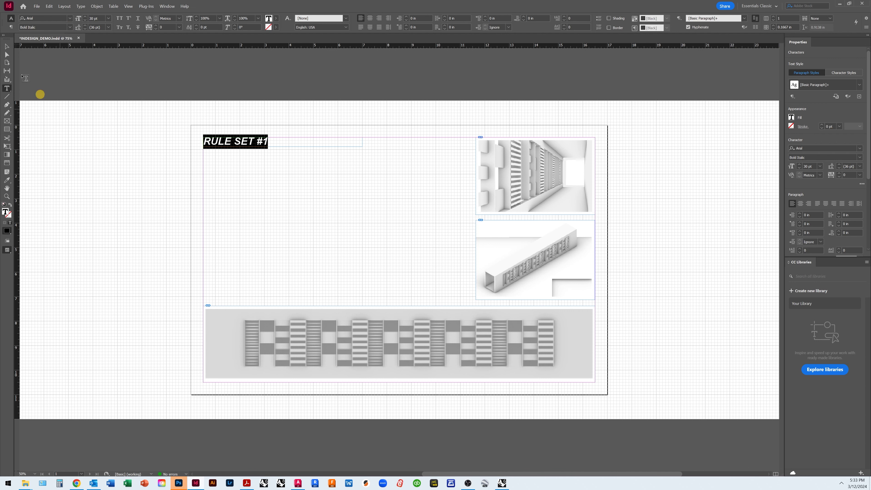
{"action": "left_click", "coordinate": [8, 48]}
{"action": "left_click", "coordinate": [94, 152]}
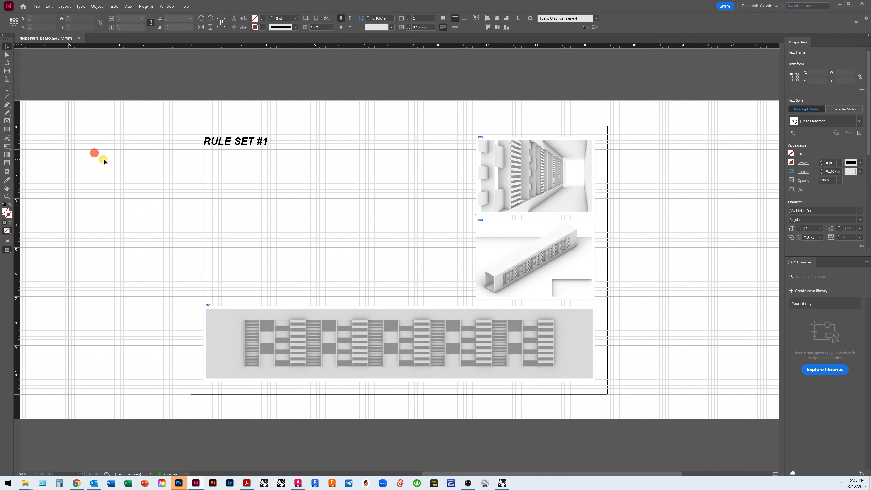
Step: Fill the RULE SET #1 title text with the cyan swatch (C=100 M=0 Y=0 K=0), then deselect it
{"action": "left_click", "coordinate": [238, 143]}
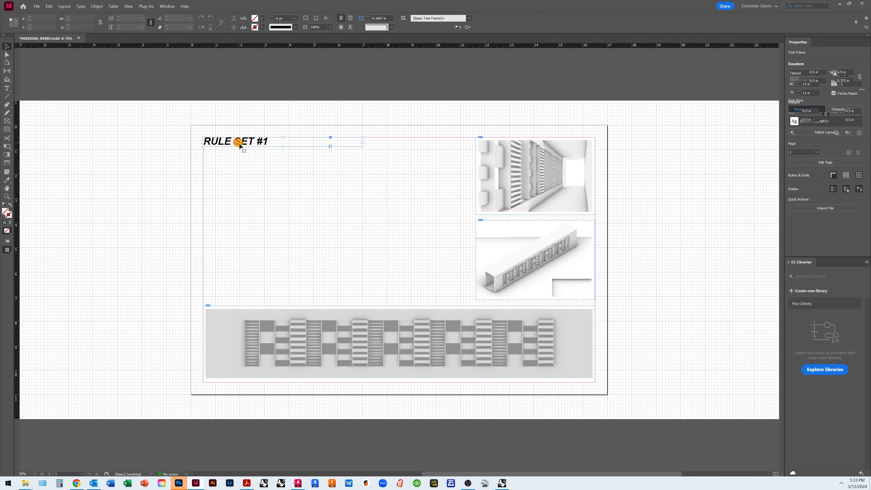
{"action": "double_click", "coordinate": [254, 144]}
{"action": "left_click_drag", "start_coordinate": [268, 141], "coordinate": [205, 141]}
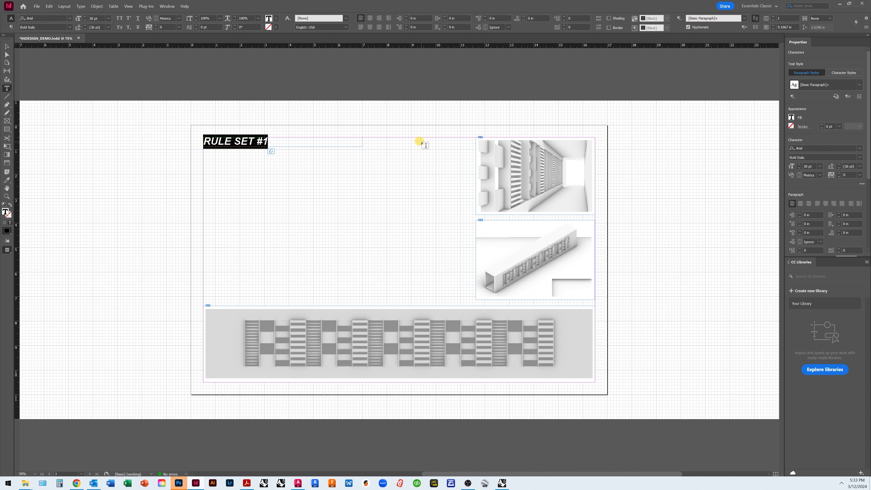
{"action": "left_click", "coordinate": [792, 117]}
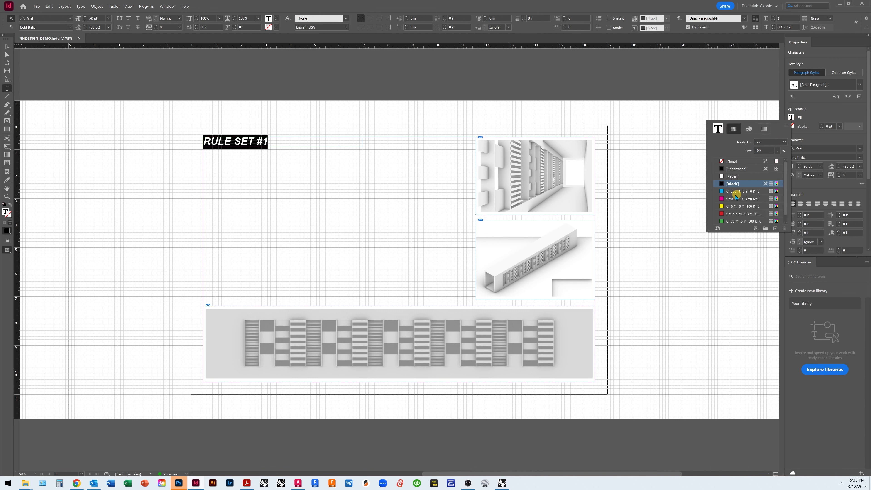
{"action": "left_click", "coordinate": [722, 192]}
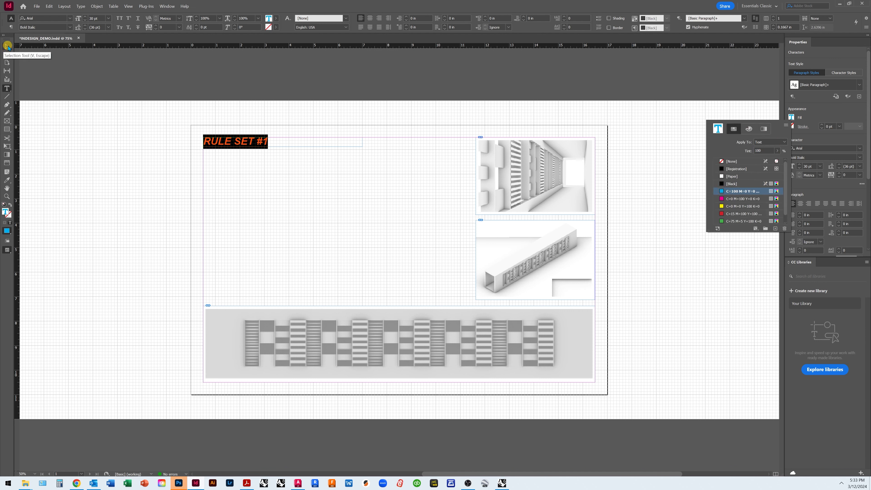
{"action": "left_click", "coordinate": [82, 110]}
{"action": "left_click", "coordinate": [107, 160]}
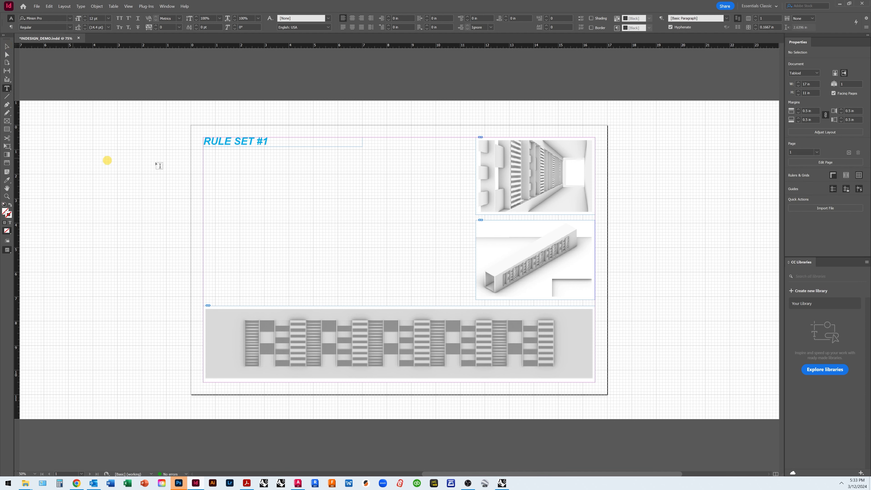
{"action": "left_click", "coordinate": [6, 46]}
Step: Duplicate the title text frame directly below the original at Y 1.125 in and extend the copy to a height of about 5.875 in
{"action": "left_click", "coordinate": [260, 143]}
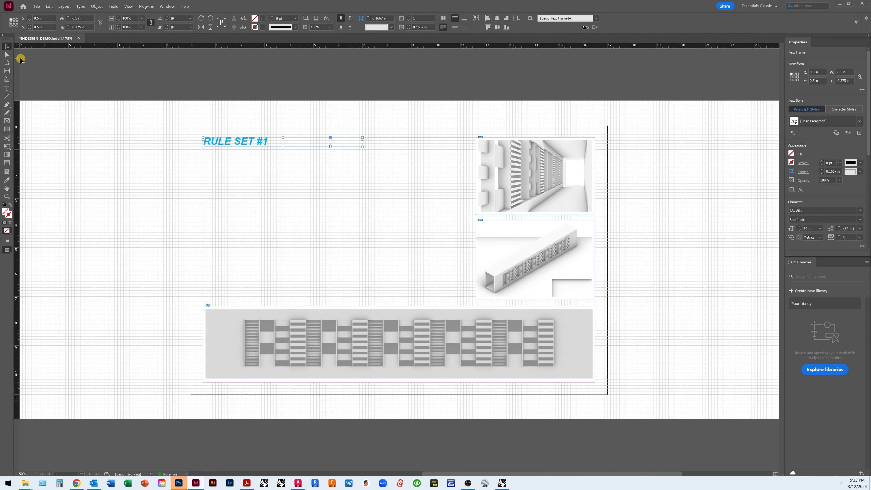
{"action": "left_click", "coordinate": [8, 47]}
{"action": "left_click", "coordinate": [218, 141]}
{"action": "left_click_drag", "start_coordinate": [220, 143], "coordinate": [220, 158]}
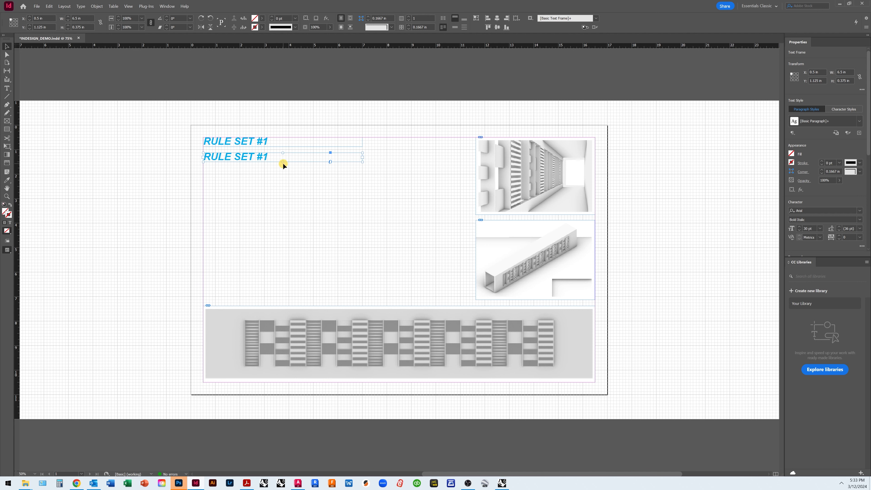
{"action": "left_click_drag", "start_coordinate": [284, 162], "coordinate": [283, 296]}
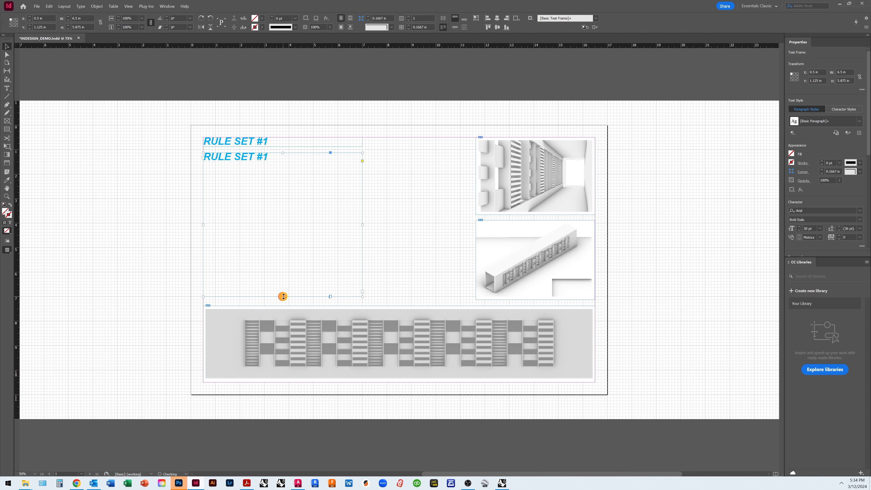
Step: Change the duplicated title's text to the Italic style at 14 pt
{"action": "double_click", "coordinate": [266, 158]}
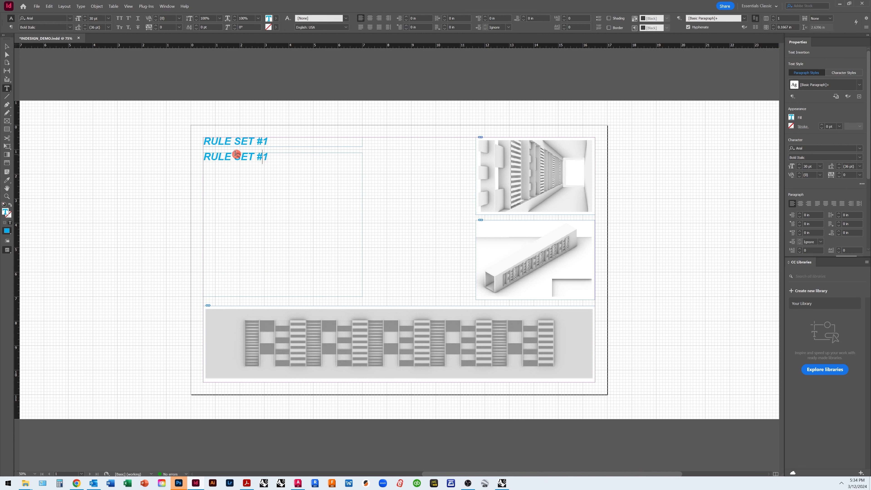
{"action": "left_click", "coordinate": [203, 156]}
{"action": "left_click_drag", "start_coordinate": [203, 155], "coordinate": [273, 158]}
{"action": "left_click", "coordinate": [70, 27]}
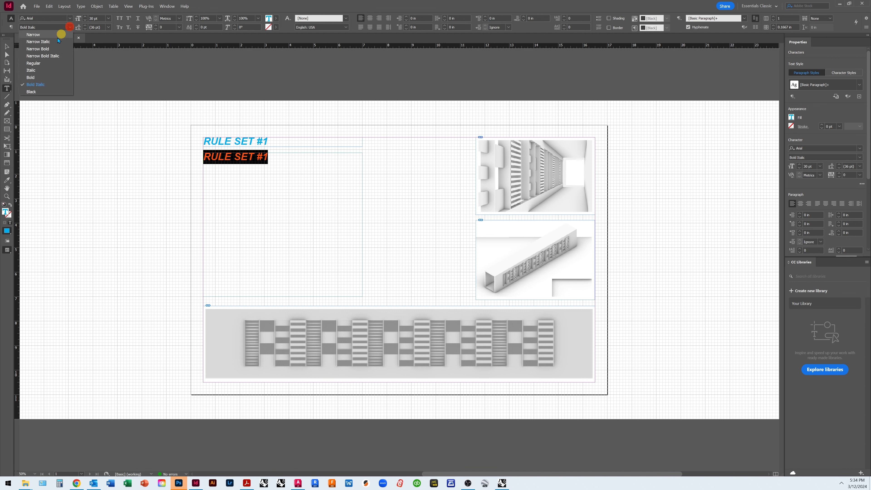
{"action": "left_click", "coordinate": [46, 71]}
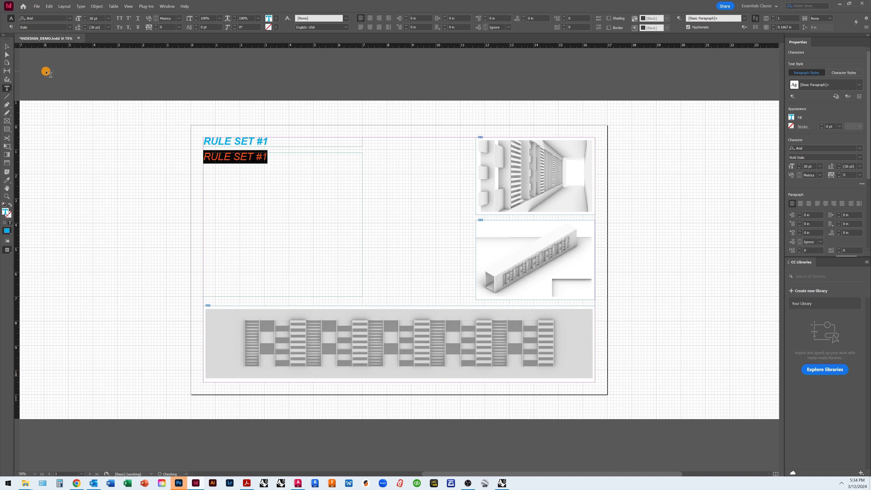
{"action": "left_click", "coordinate": [108, 18]}
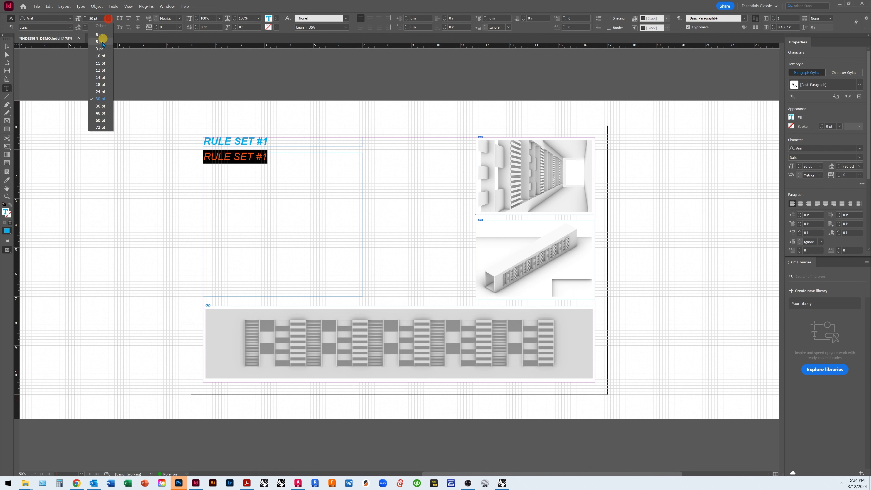
{"action": "left_click", "coordinate": [105, 79]}
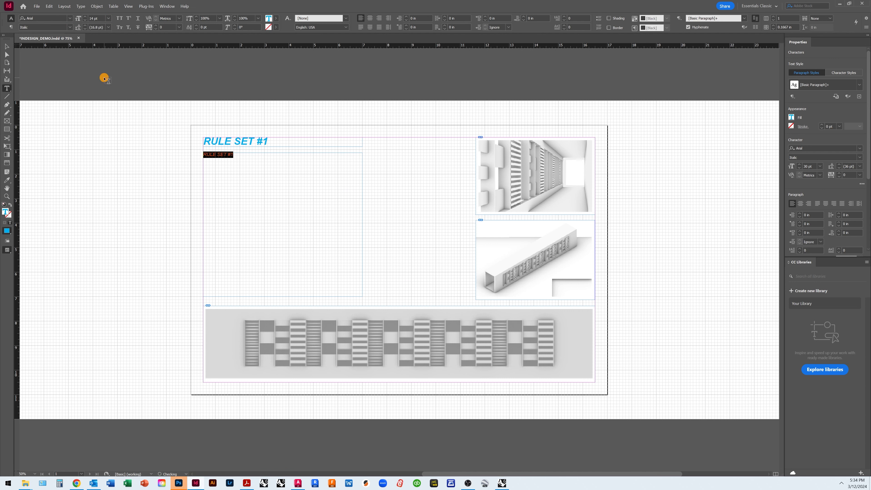
{"action": "left_click", "coordinate": [108, 18]}
{"action": "left_click", "coordinate": [102, 84]}
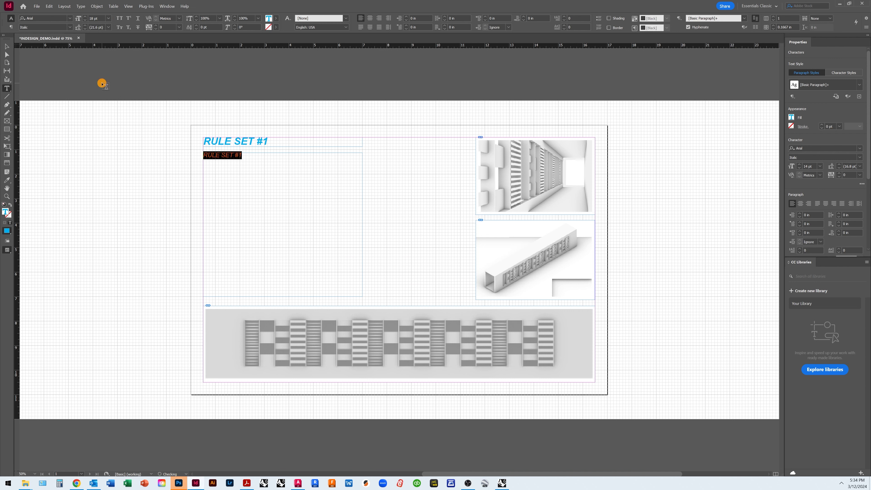
{"action": "left_click", "coordinate": [107, 20]}
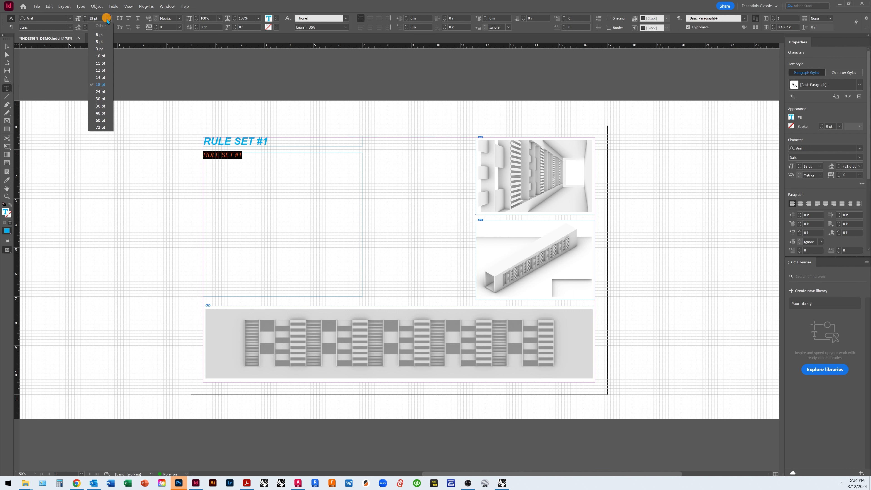
{"action": "left_click", "coordinate": [103, 79]}
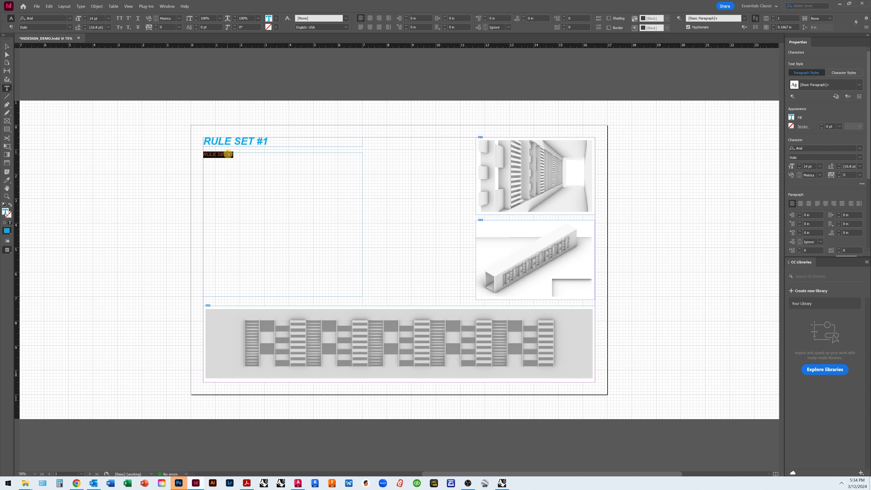
Step: Replace the duplicated title with a list numbered 1 to 5, spaced by blank lines, with RULES RULES RULES after each number
{"action": "type", "text": "1"}
{"action": "key", "text": "Return"}
{"action": "left_click_drag", "start_coordinate": [259, 154], "coordinate": [210, 155]}
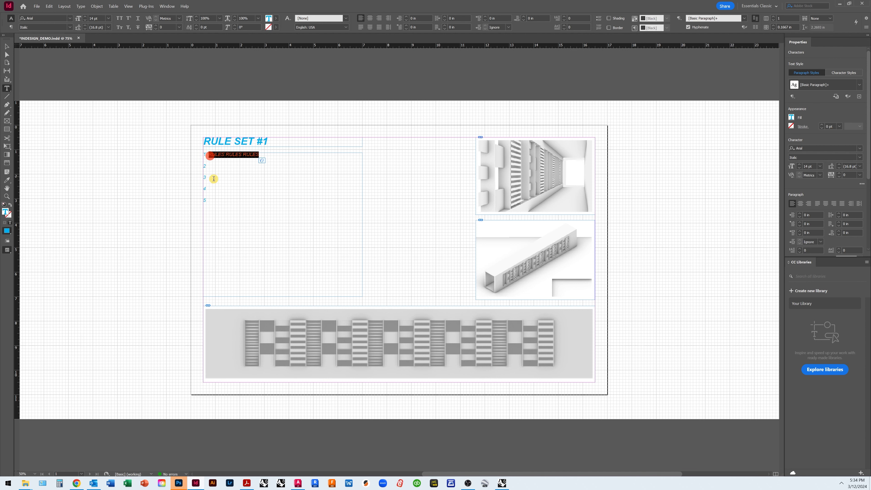
{"action": "left_click", "coordinate": [212, 166]}
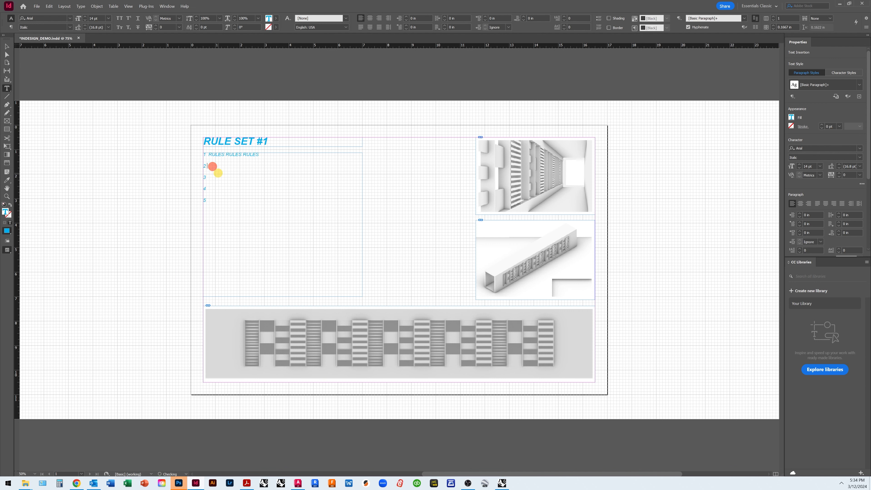
{"action": "key", "text": "ctrl+v"}
{"action": "left_click", "coordinate": [213, 179]}
{"action": "type", "text": "RULES RULES RULES"}
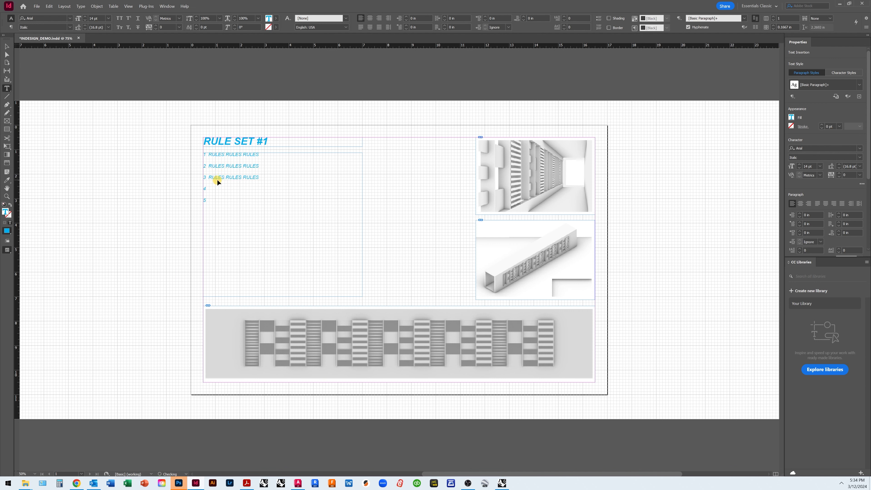
{"action": "left_click", "coordinate": [213, 188]}
{"action": "type", "text": "RULES RULES RULES"}
{"action": "left_click", "coordinate": [210, 201]}
{"action": "left_click", "coordinate": [236, 202]}
{"action": "key", "text": "ctrl+v"}
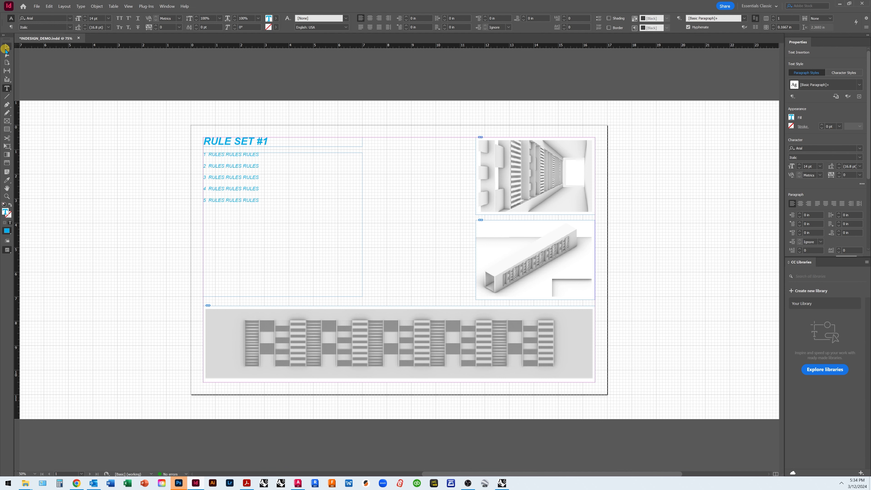
Step: Recolor all five lines of the rules list with the Black swatch
{"action": "left_click", "coordinate": [7, 46]}
{"action": "double_click", "coordinate": [256, 200]}
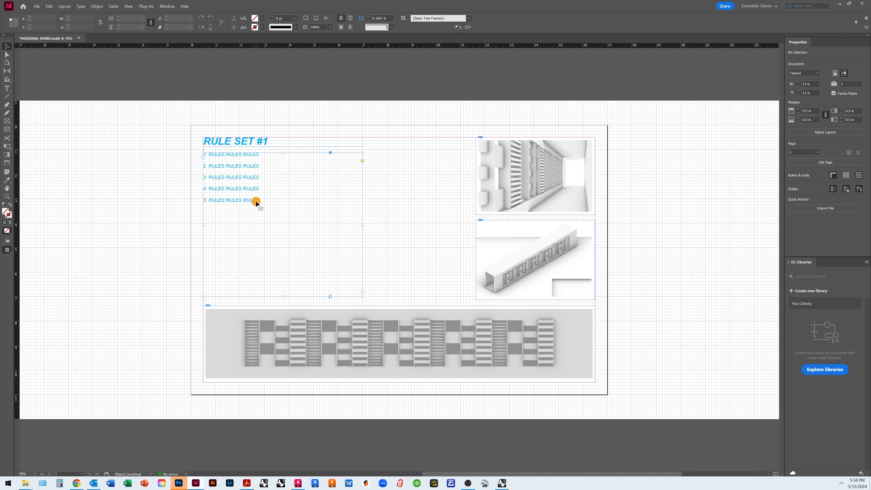
{"action": "left_click_drag", "start_coordinate": [261, 201], "coordinate": [192, 164]}
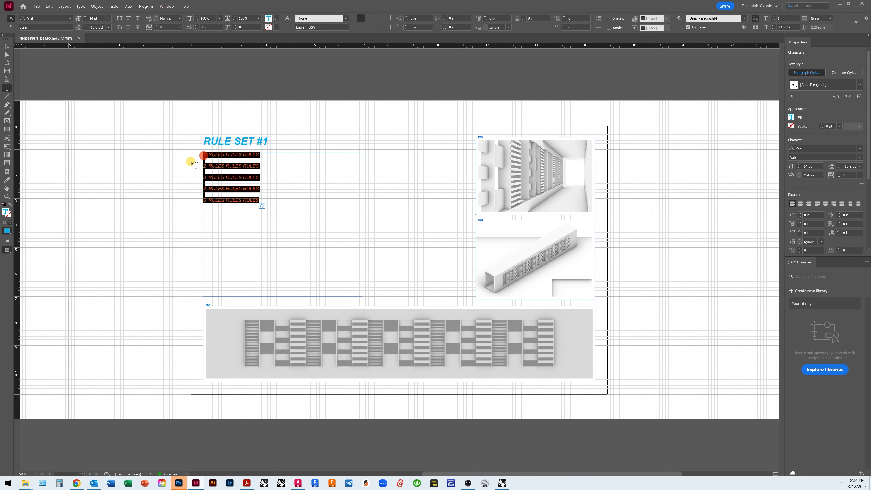
{"action": "left_click", "coordinate": [792, 117]}
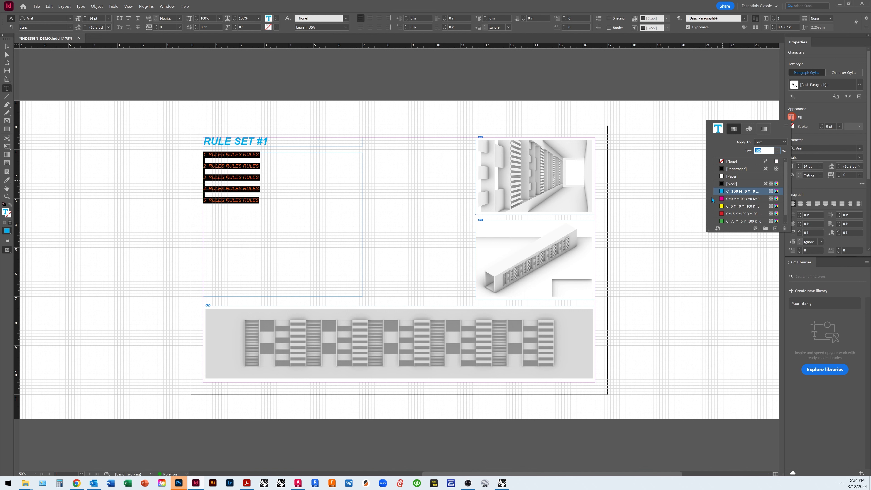
{"action": "left_click", "coordinate": [723, 184]}
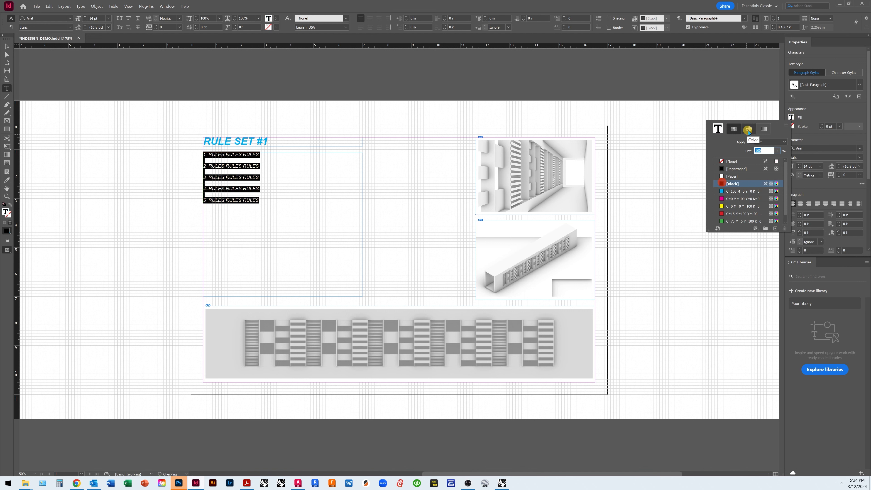
Step: Lighten the rules list's text to a gray by lowering the tint of its Black fill
{"action": "left_click", "coordinate": [765, 128]}
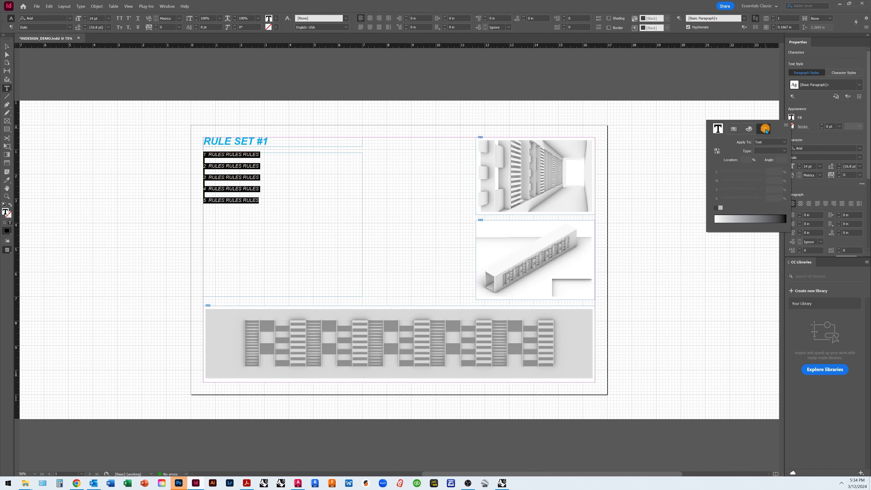
{"action": "left_click", "coordinate": [748, 128]}
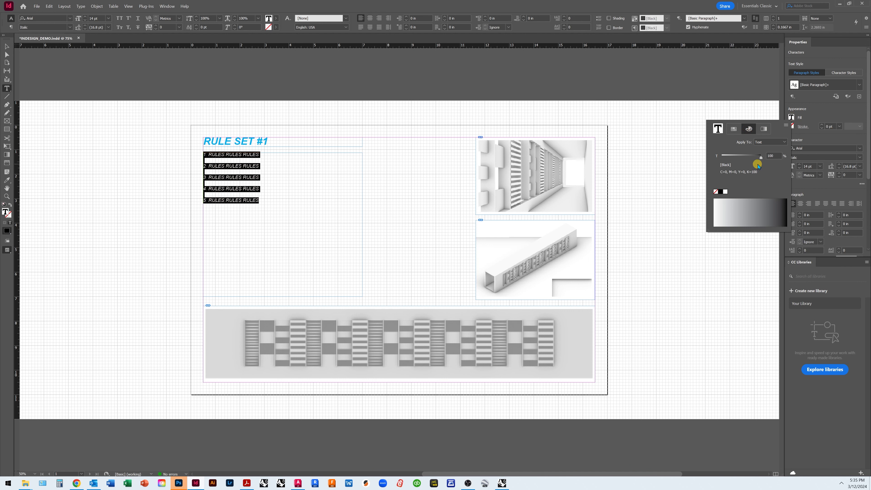
{"action": "double_click", "coordinate": [774, 155]}
{"action": "key", "text": "Return"}
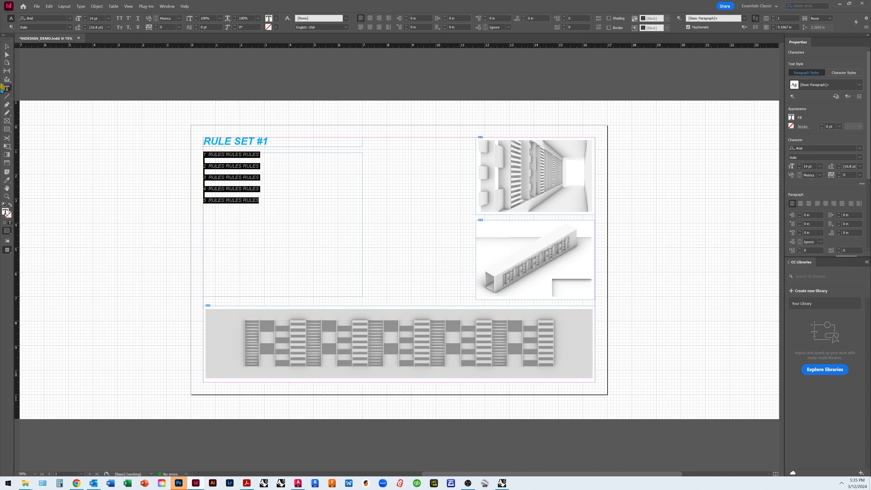
Step: Deselect the rules list text and switch the page's screen mode to Preview
{"action": "left_click", "coordinate": [8, 48]}
{"action": "left_click", "coordinate": [77, 132]}
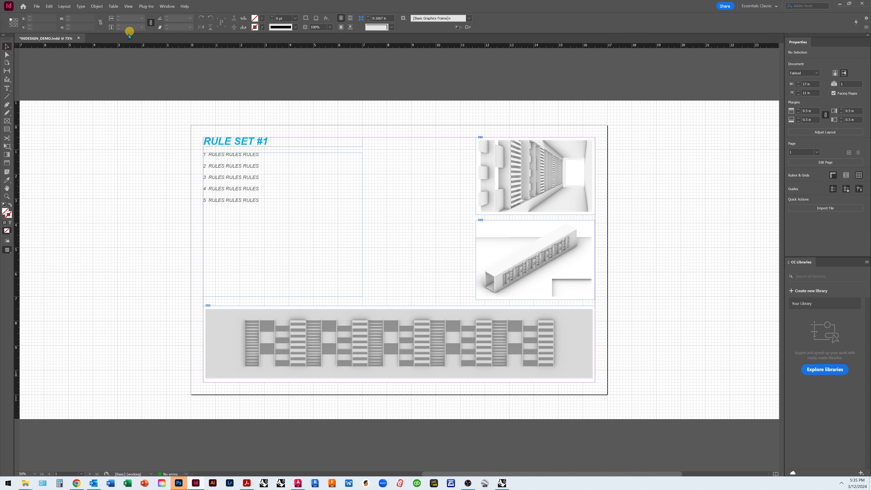
{"action": "left_click", "coordinate": [129, 6]}
{"action": "mouse_move", "coordinate": [153, 99]}
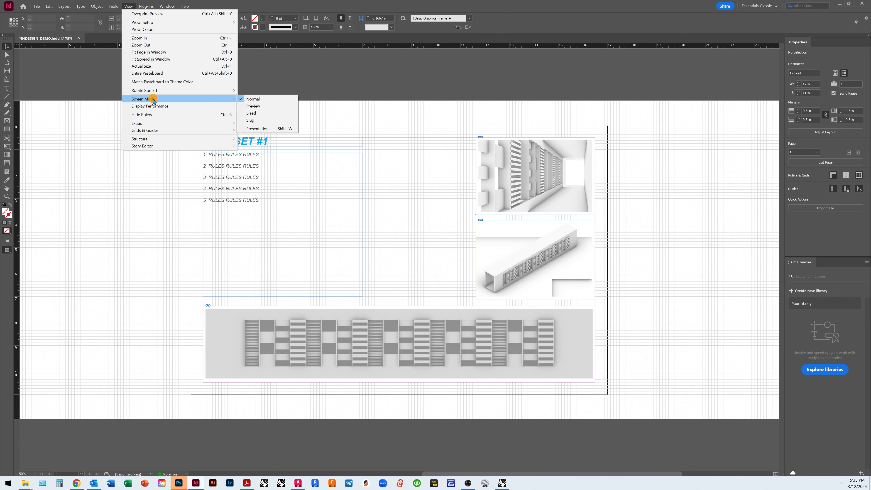
{"action": "left_click", "coordinate": [252, 104]}
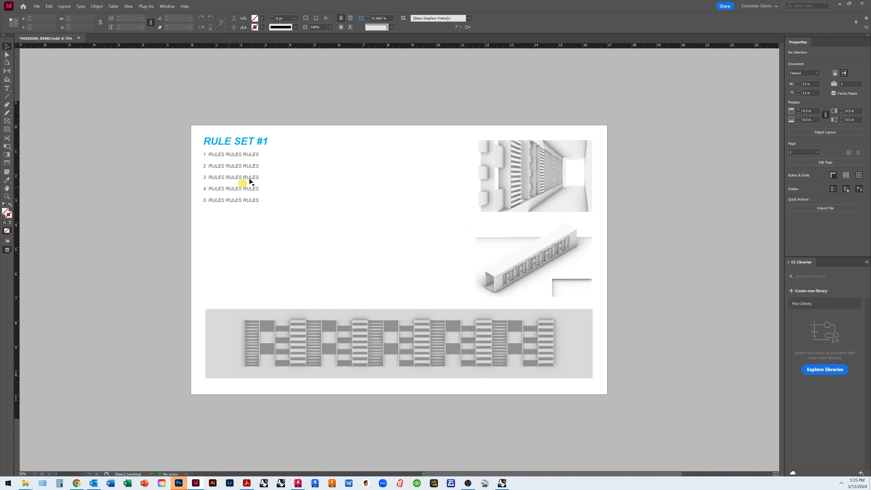
Step: Shorten the rules list's text frame to about 5.375 in high and move it down to about Y 1.44 in
{"action": "left_click", "coordinate": [223, 201]}
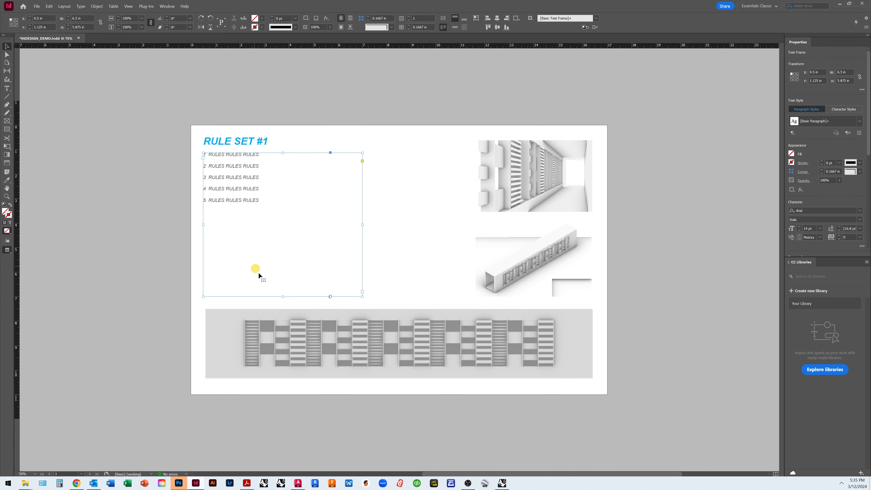
{"action": "left_click_drag", "start_coordinate": [283, 296], "coordinate": [282, 284]}
{"action": "left_click_drag", "start_coordinate": [240, 203], "coordinate": [238, 213]}
{"action": "left_click", "coordinate": [151, 244]}
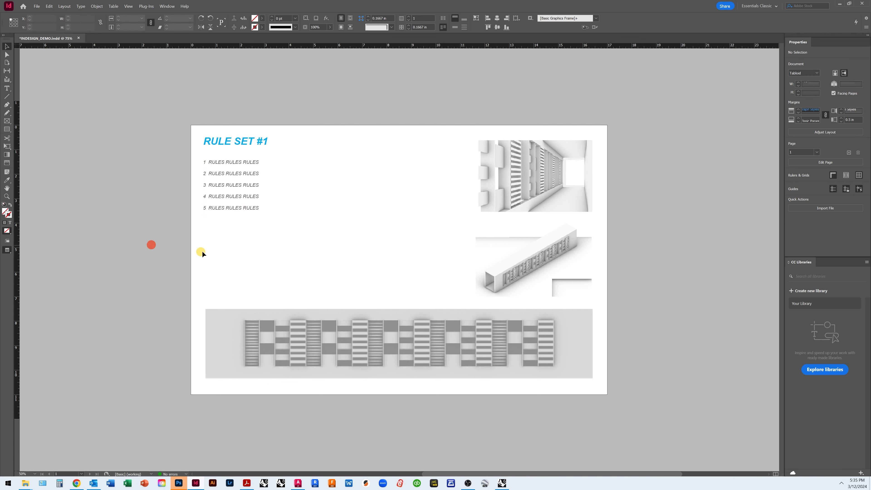
Step: Select the corridor perspective image and return the page's screen mode to Normal
{"action": "left_click", "coordinate": [536, 206]}
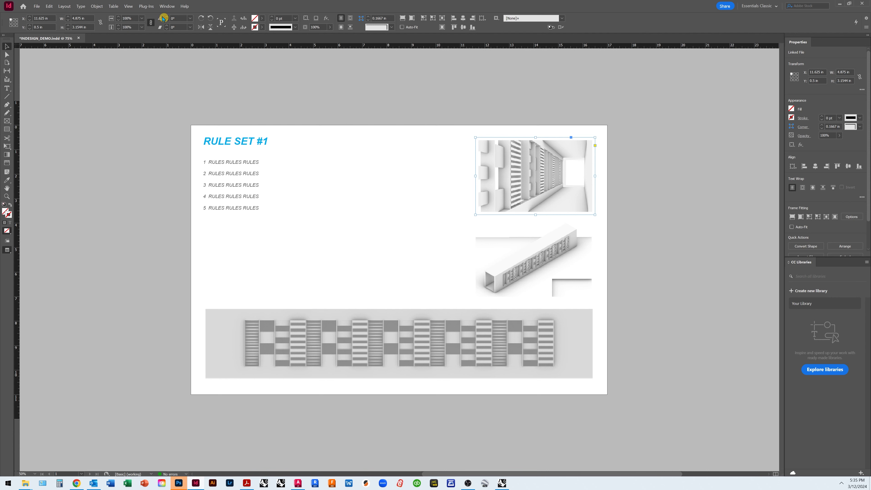
{"action": "left_click", "coordinate": [129, 6]}
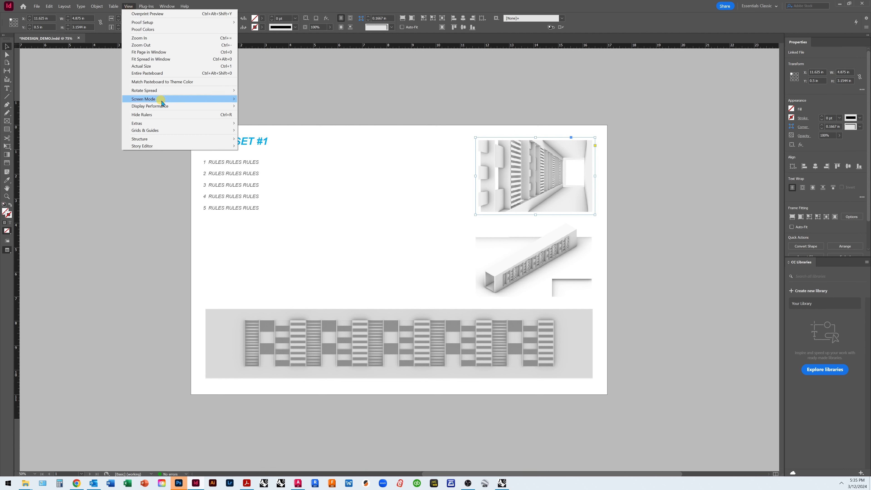
{"action": "mouse_move", "coordinate": [164, 99]}
{"action": "left_click", "coordinate": [248, 100]}
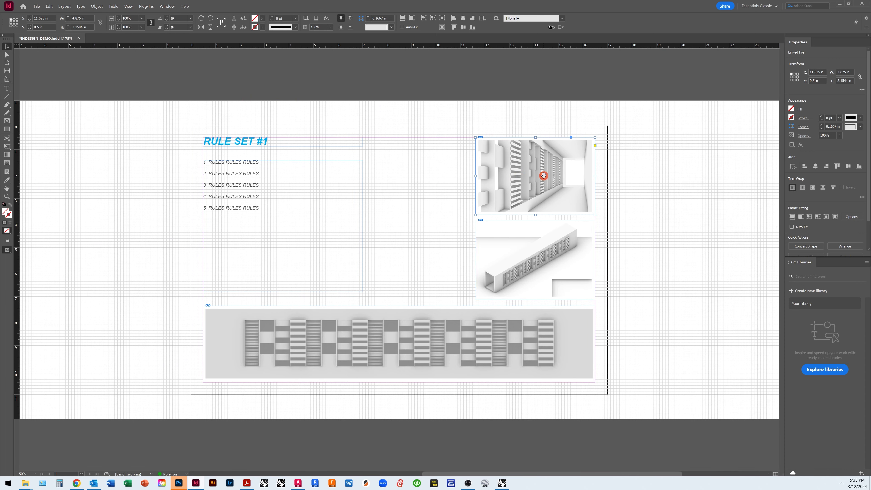
{"action": "left_click_drag", "start_coordinate": [544, 176], "coordinate": [442, 174]}
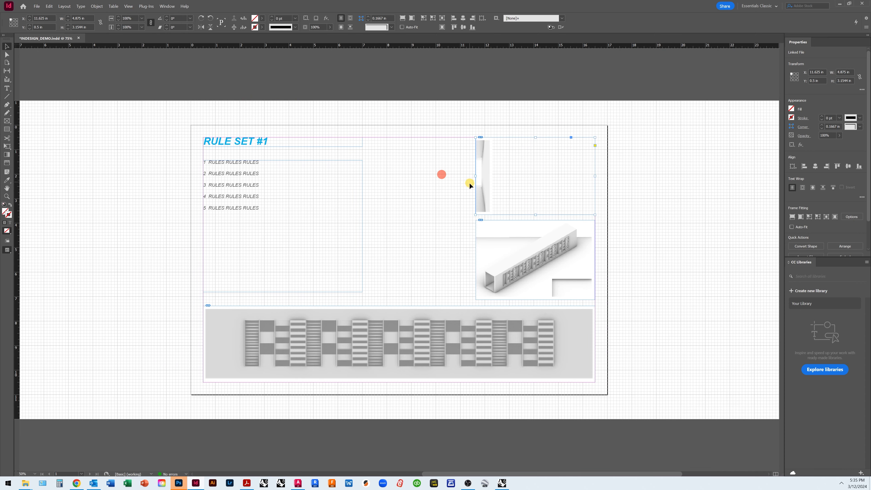
{"action": "key", "text": "ctrl+z"}
{"action": "left_click", "coordinate": [6, 47]}
{"action": "left_click", "coordinate": [52, 186]}
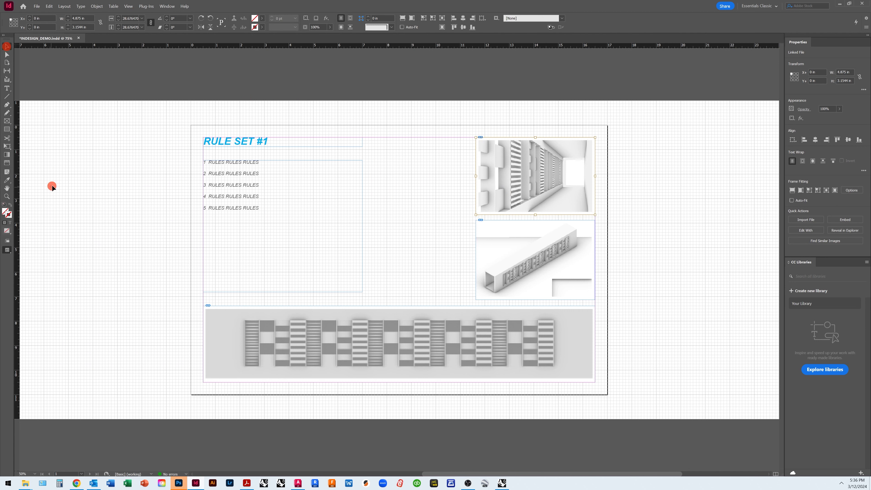
Step: Park the corridor image on the pasteboard and move the angled tube rendering under the rules list at X 0.5 in, Y 3.875 in
{"action": "left_click_drag", "start_coordinate": [505, 177], "coordinate": [648, 205]}
{"action": "left_click_drag", "start_coordinate": [536, 250], "coordinate": [278, 249]}
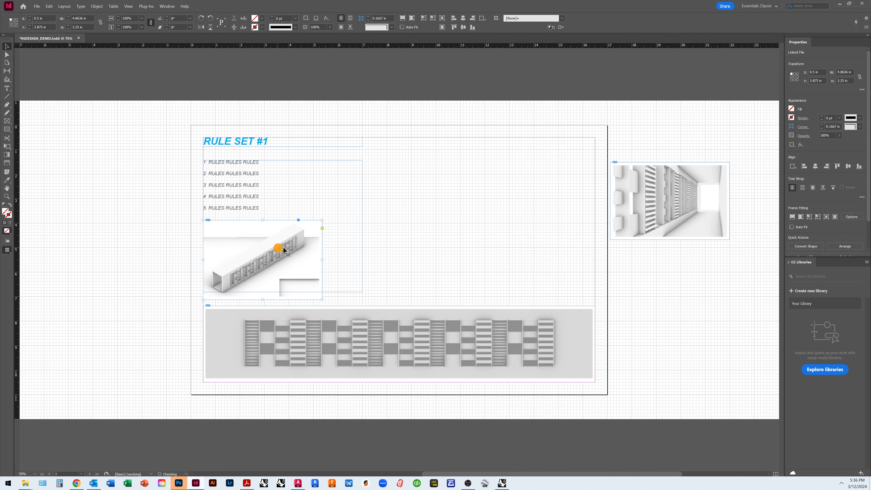
{"action": "left_click", "coordinate": [660, 201]}
{"action": "left_click_drag", "start_coordinate": [676, 198], "coordinate": [543, 175]}
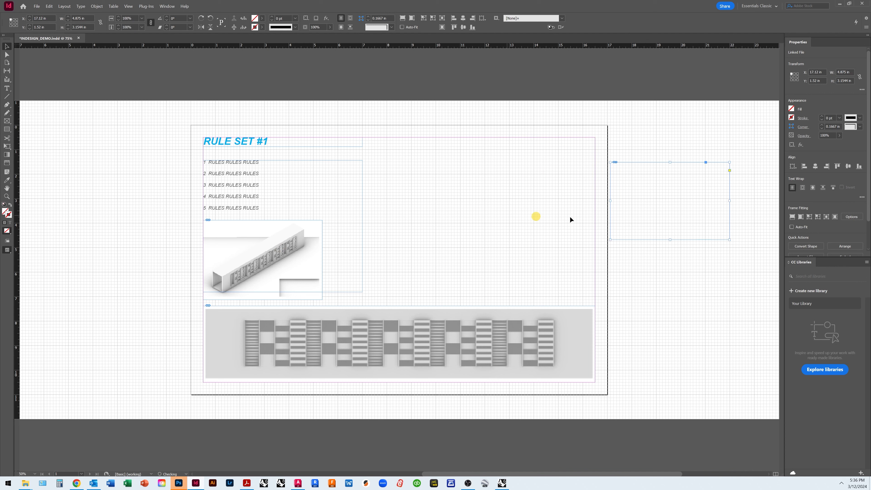
{"action": "left_click", "coordinate": [675, 272]}
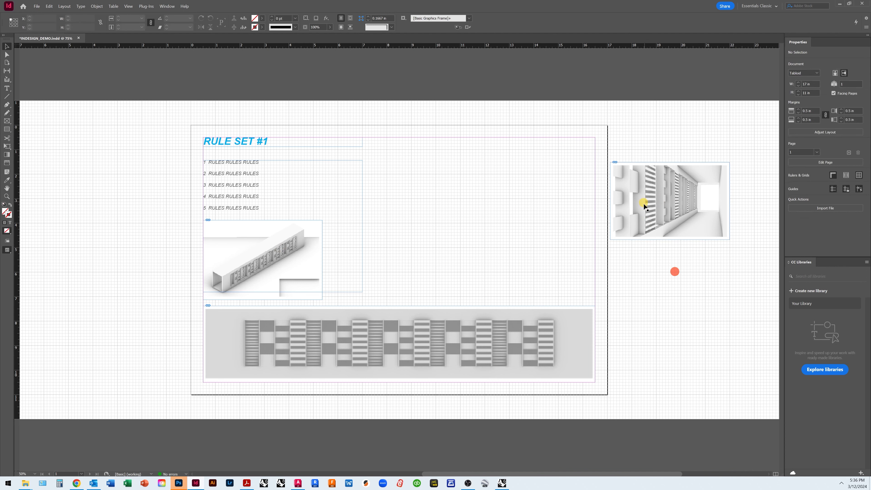
Step: Snap the corridor image back to the upper-right page margin and scale it with its frame to about 10.25 × 6.63 in
{"action": "left_click", "coordinate": [630, 186]}
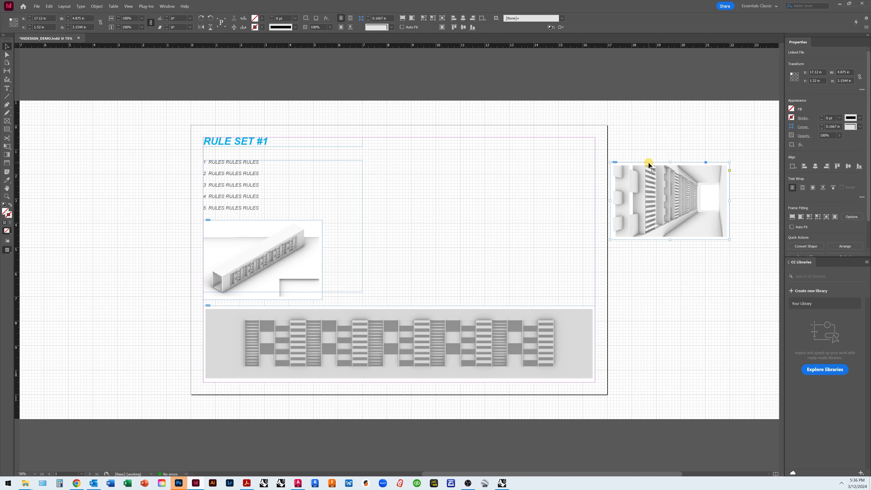
{"action": "left_click_drag", "start_coordinate": [650, 166], "coordinate": [513, 138]}
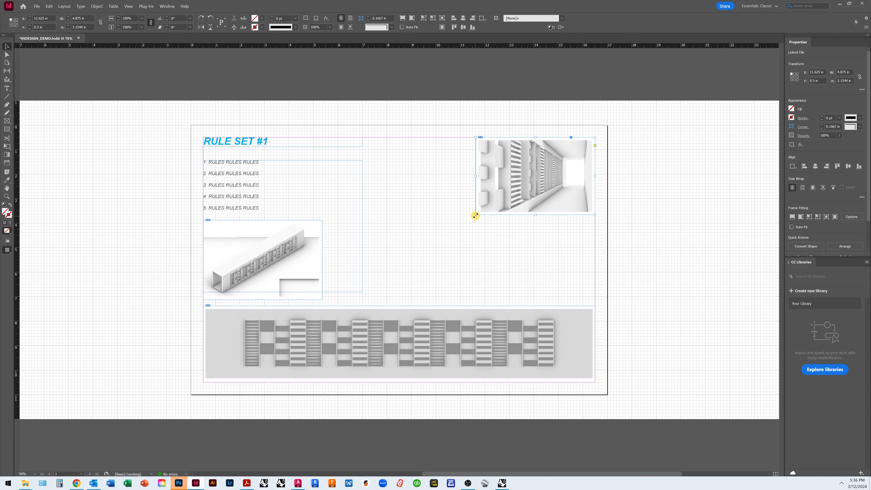
{"action": "left_click_drag", "start_coordinate": [476, 214], "coordinate": [343, 293]}
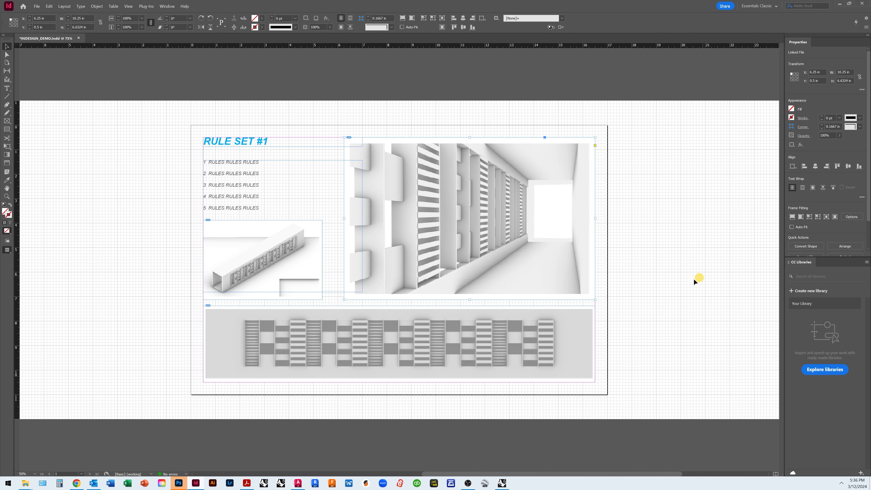
{"action": "left_click", "coordinate": [682, 282]}
Step: Send the rules list's text frame to the back, behind the images it overlaps
{"action": "left_click", "coordinate": [311, 257]}
{"action": "left_click", "coordinate": [158, 238]}
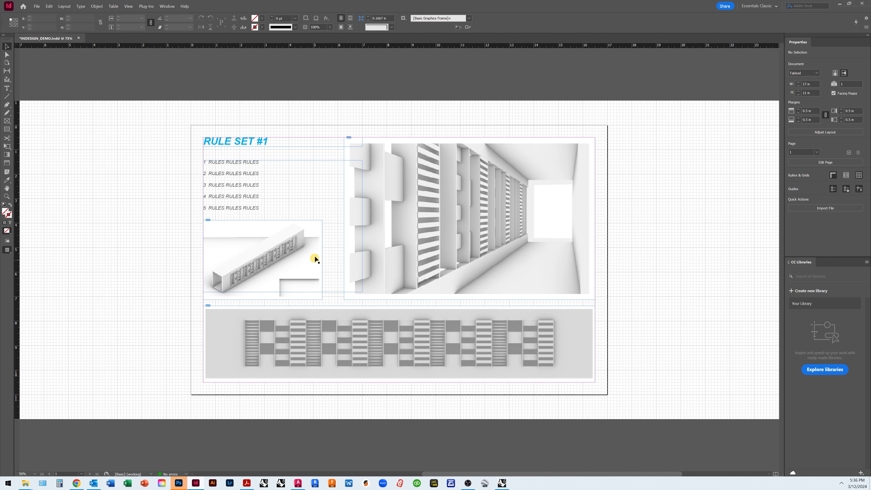
{"action": "left_click", "coordinate": [317, 246]}
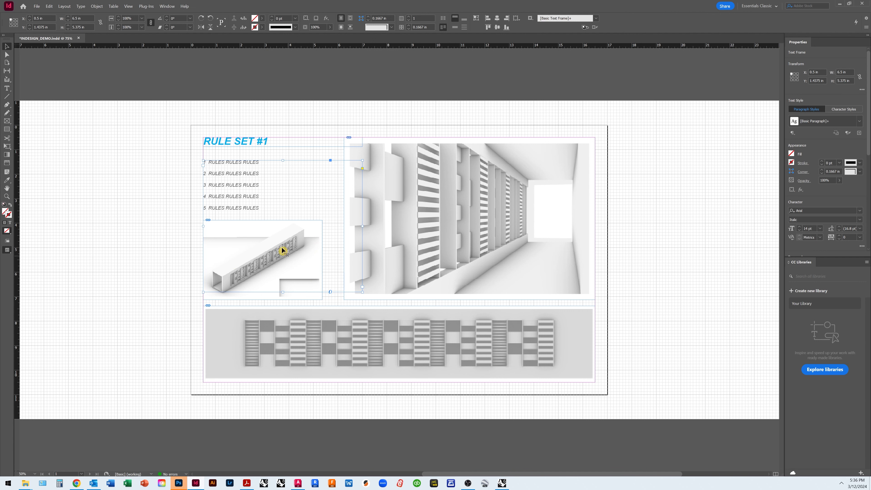
{"action": "left_click", "coordinate": [238, 294]}
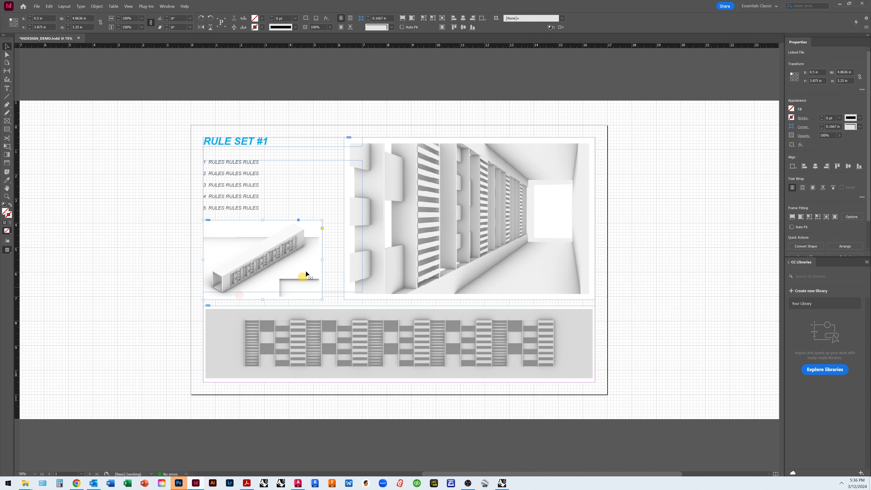
{"action": "left_click", "coordinate": [313, 206]}
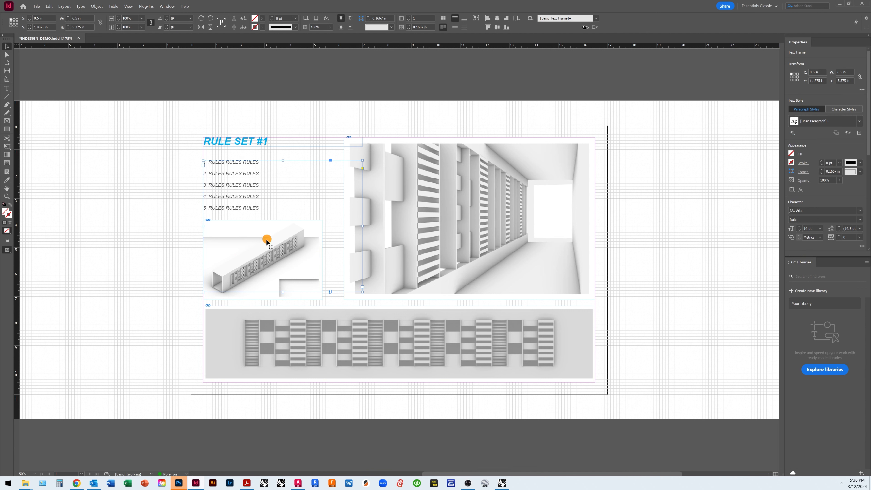
{"action": "left_click", "coordinate": [259, 295]}
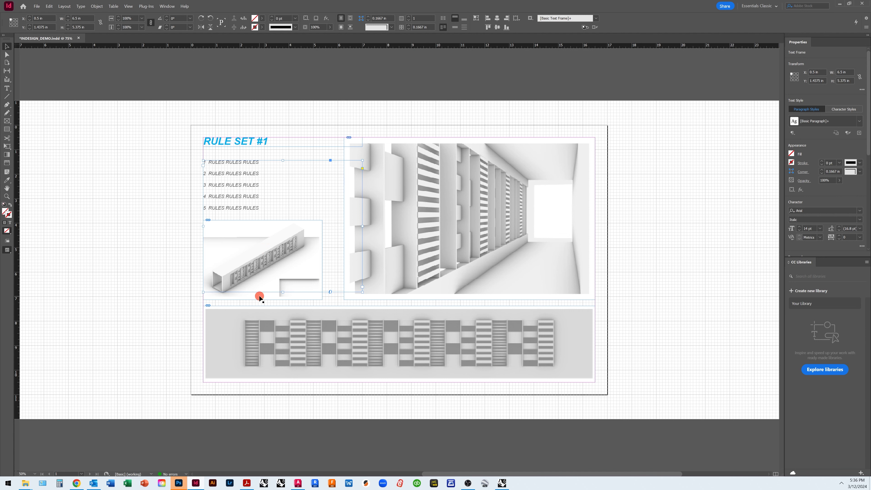
{"action": "left_click", "coordinate": [271, 197]}
{"action": "right_click", "coordinate": [271, 197]}
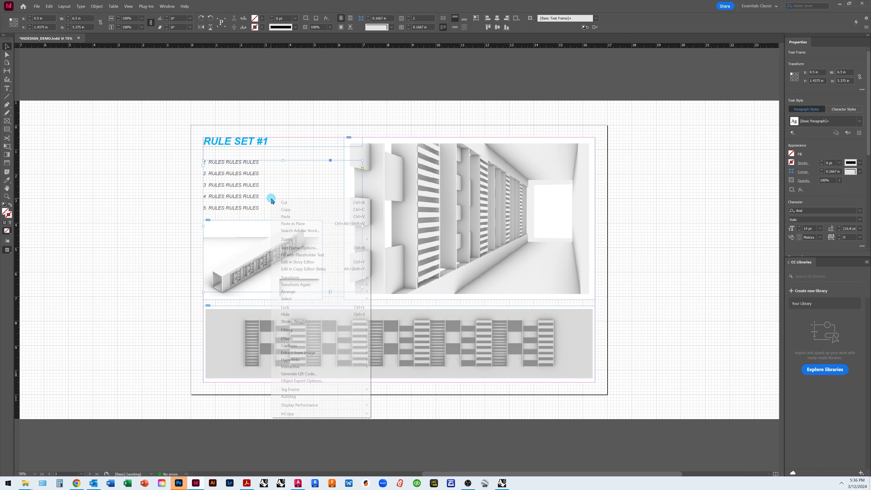
{"action": "mouse_move", "coordinate": [313, 293]}
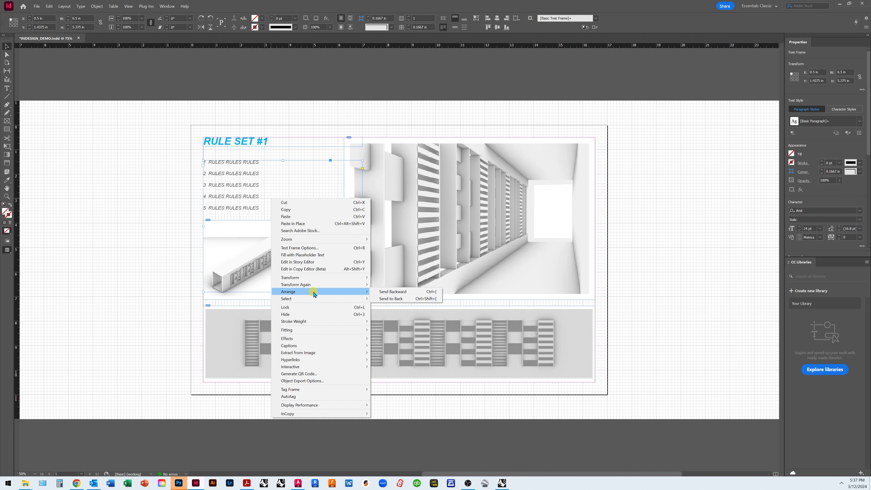
{"action": "left_click", "coordinate": [387, 299]}
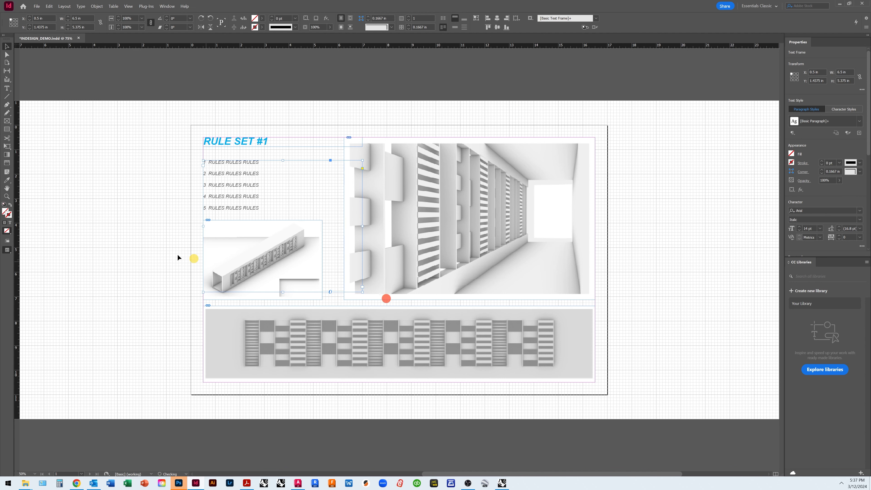
Step: Widen the tube rendering's frame to 5.5 in and apply Fit Content to Frame
{"action": "left_click", "coordinate": [163, 254]}
{"action": "left_click", "coordinate": [218, 263]}
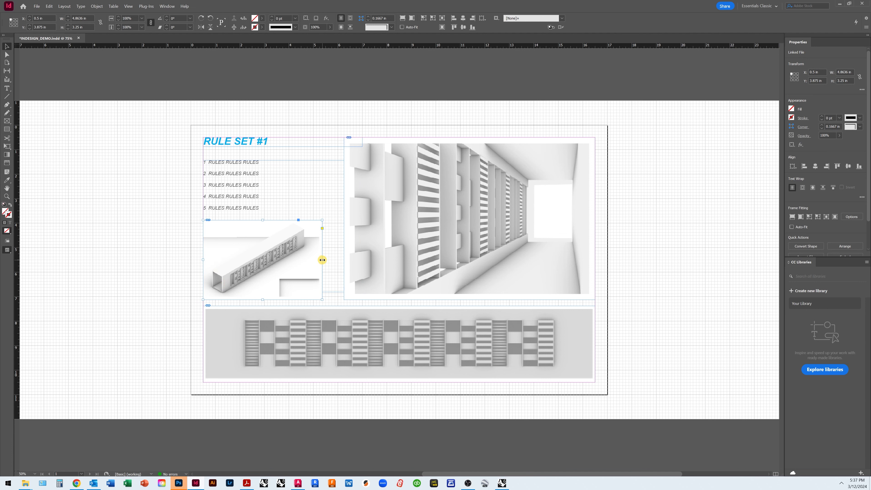
{"action": "left_click_drag", "start_coordinate": [322, 260], "coordinate": [338, 259]}
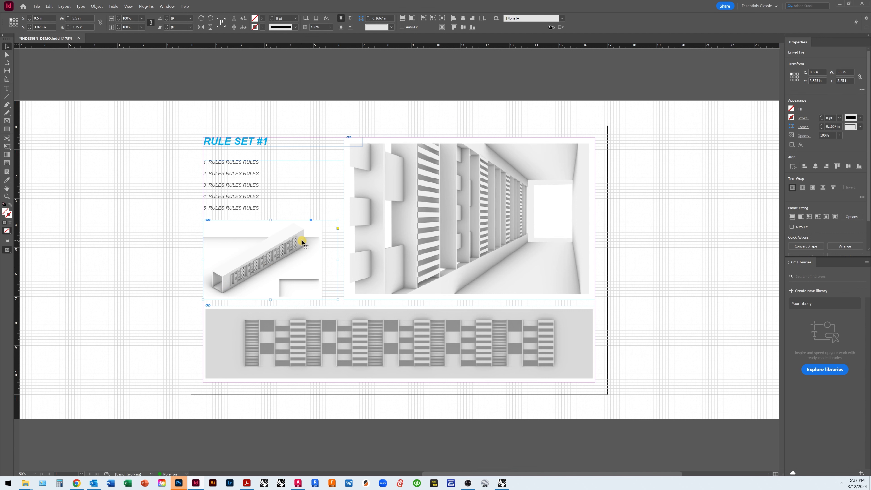
{"action": "right_click", "coordinate": [287, 262]}
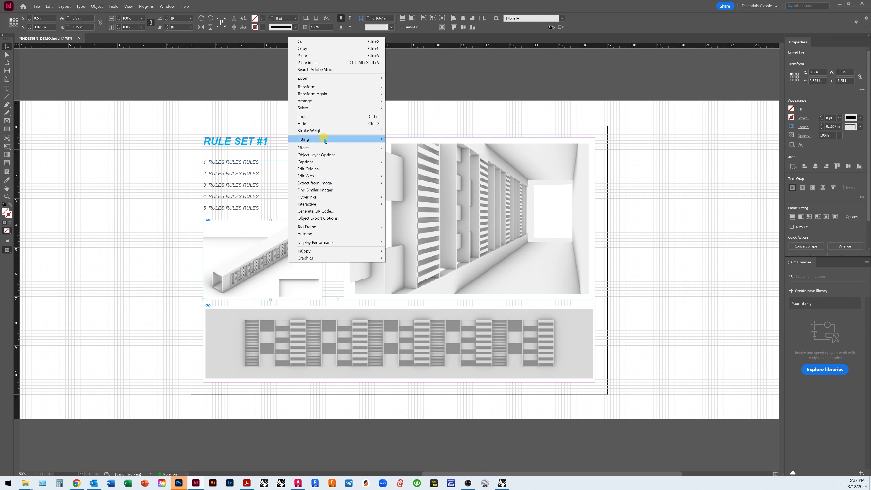
{"action": "mouse_move", "coordinate": [331, 139]}
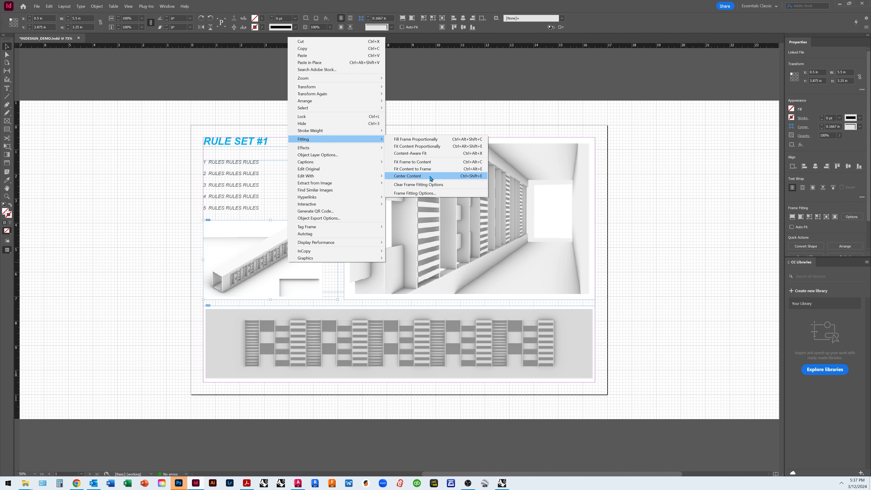
{"action": "left_click", "coordinate": [426, 170]}
{"action": "left_click", "coordinate": [142, 269]}
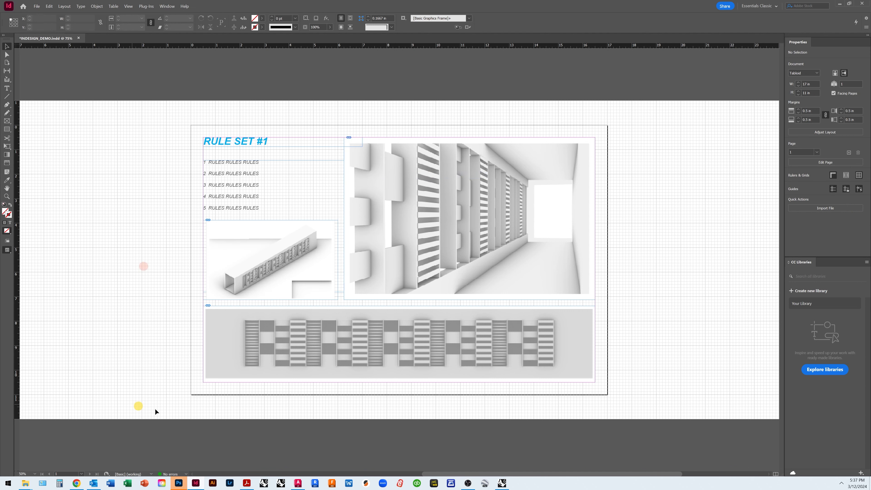
Step: Enlarge the elevation image inside its bottom frame to about 18.9 × 12.23 in and reposition it to fill the frame
{"action": "left_click", "coordinate": [394, 355]}
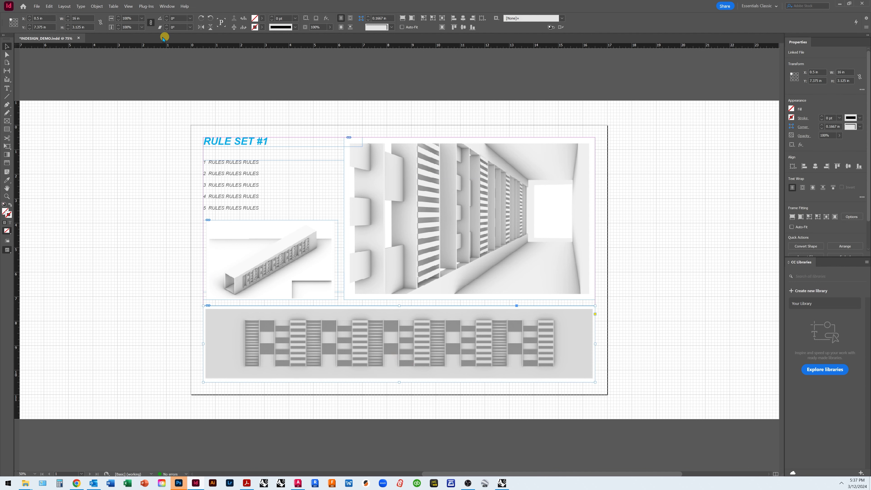
{"action": "left_click", "coordinate": [7, 54]}
{"action": "left_click", "coordinate": [389, 356]}
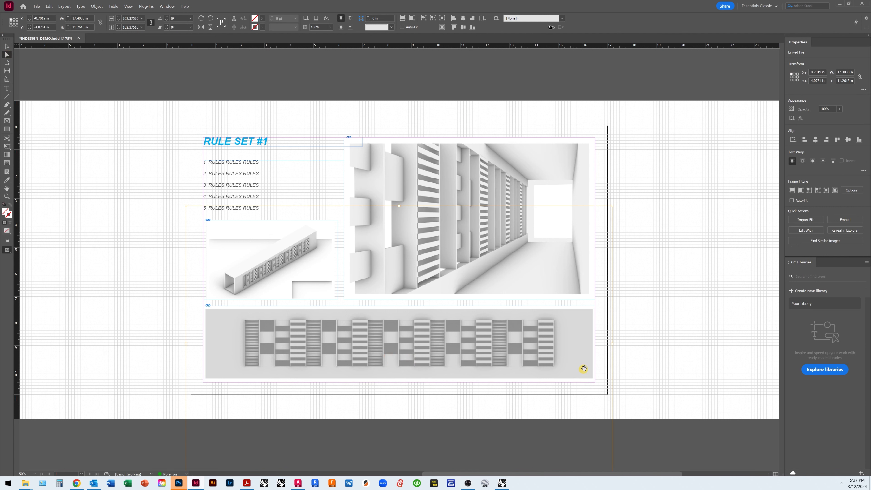
{"action": "left_click_drag", "start_coordinate": [613, 206], "coordinate": [623, 199]}
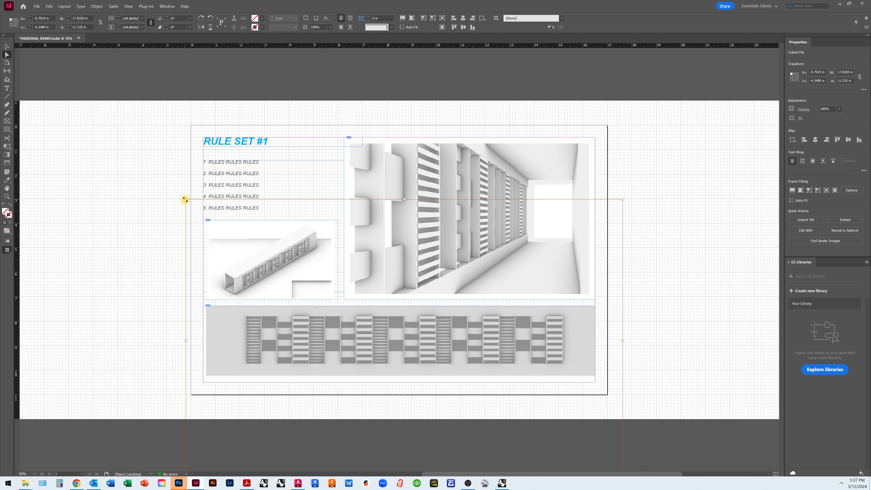
{"action": "left_click_drag", "start_coordinate": [185, 199], "coordinate": [179, 195]}
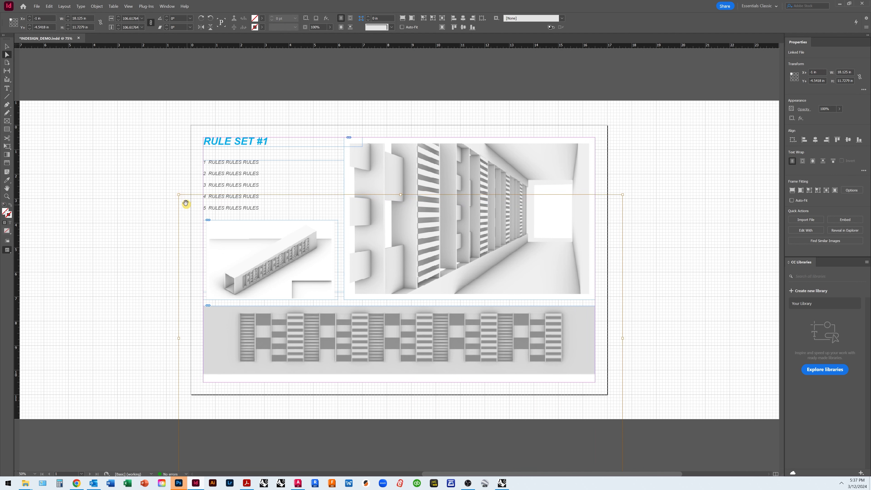
{"action": "left_click_drag", "start_coordinate": [368, 362], "coordinate": [373, 363]}
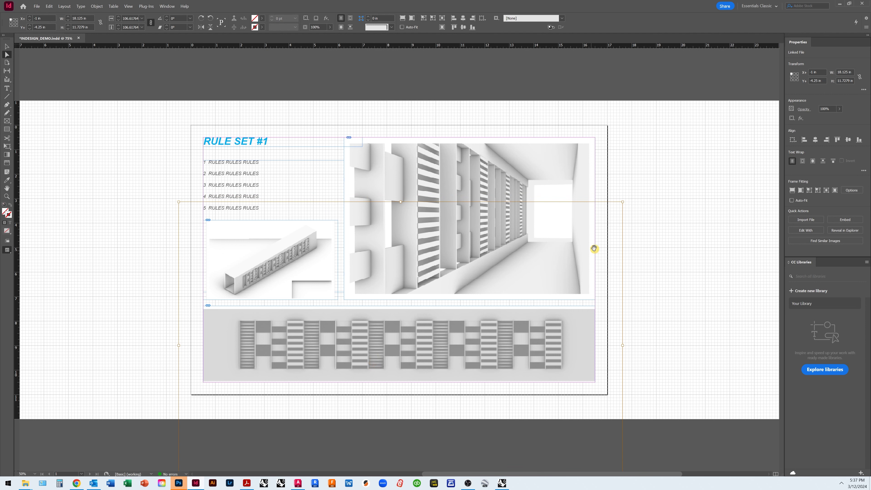
{"action": "left_click_drag", "start_coordinate": [622, 203], "coordinate": [635, 194]}
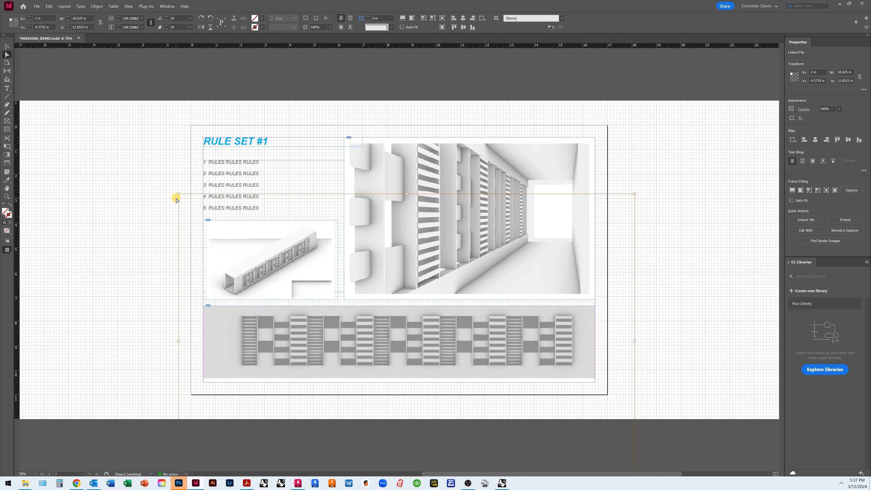
{"action": "left_click_drag", "start_coordinate": [178, 195], "coordinate": [172, 189]}
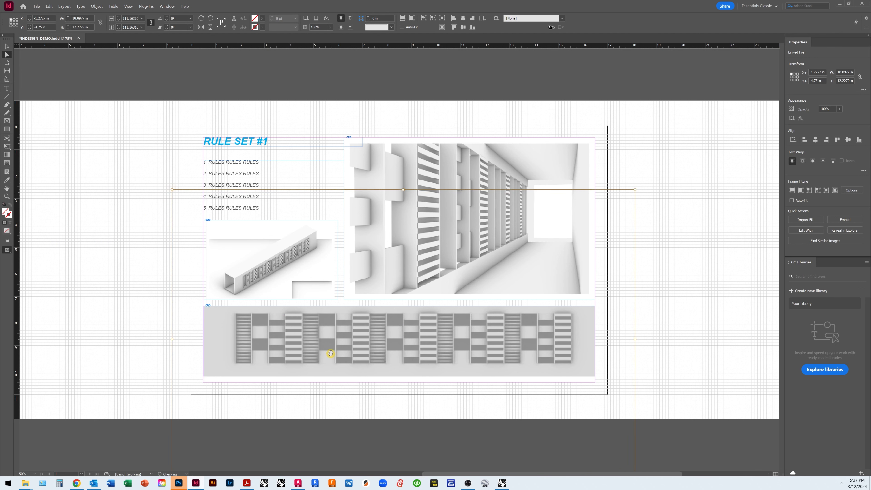
{"action": "left_click_drag", "start_coordinate": [331, 356], "coordinate": [331, 358]}
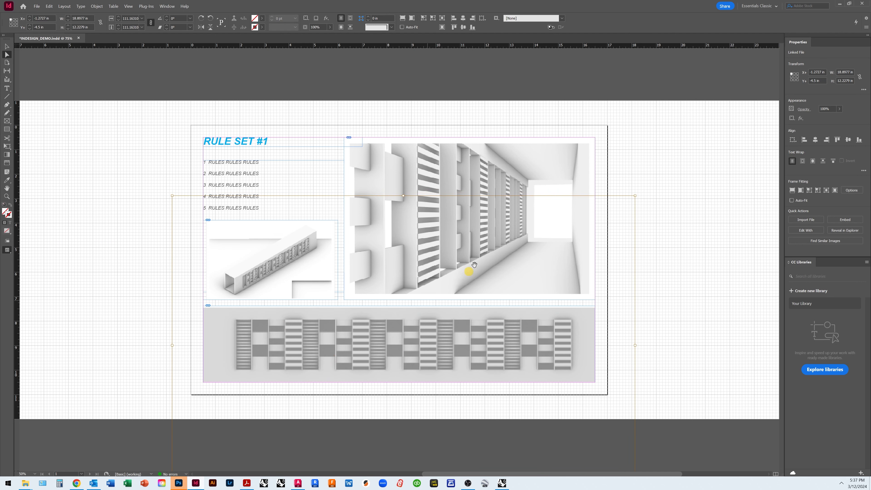
{"action": "left_click", "coordinate": [667, 250]}
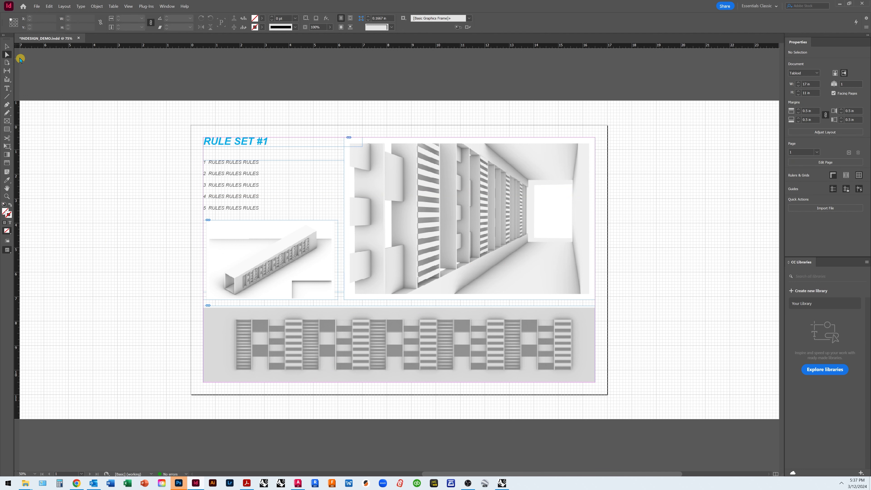
Step: Lower the top edge of the elevation's frame slightly and move the two upper images down together to Y 0.6176 in
{"action": "left_click", "coordinate": [7, 47]}
{"action": "left_click", "coordinate": [410, 318]}
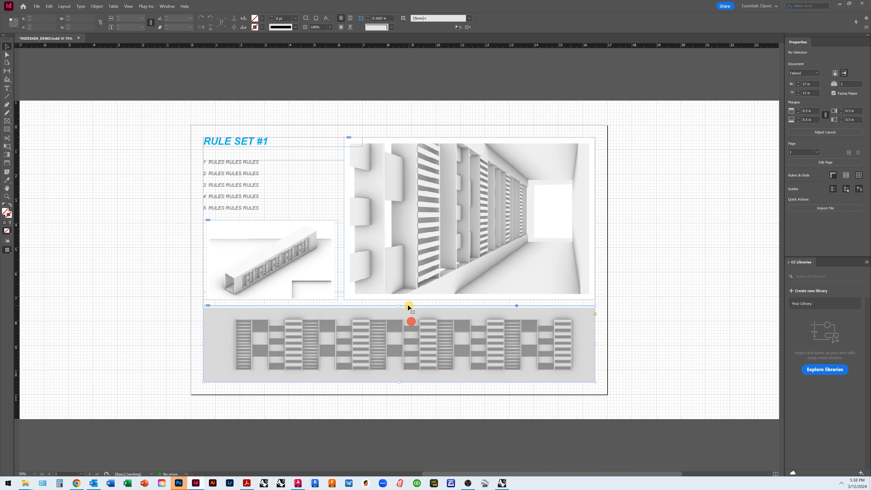
{"action": "left_click_drag", "start_coordinate": [399, 306], "coordinate": [399, 309]}
{"action": "left_click", "coordinate": [404, 284]}
{"action": "left_click", "coordinate": [325, 273], "text": "shift"}
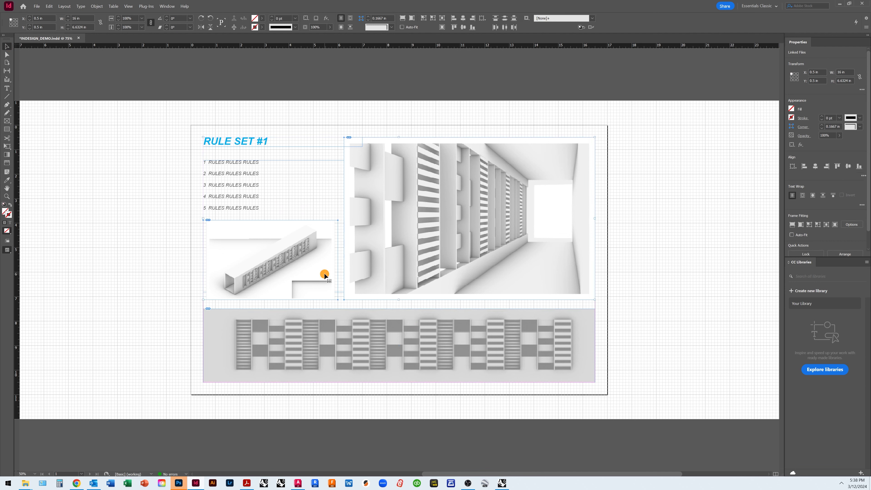
{"action": "left_click_drag", "start_coordinate": [324, 273], "coordinate": [325, 276]}
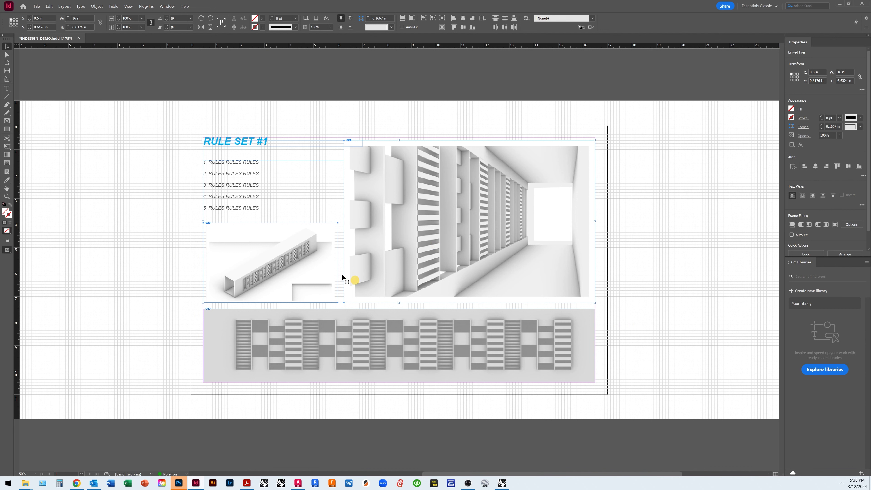
Step: Apply a 1 pt black stroke to the frames of all three images
{"action": "left_click", "coordinate": [281, 339], "text": "shift"}
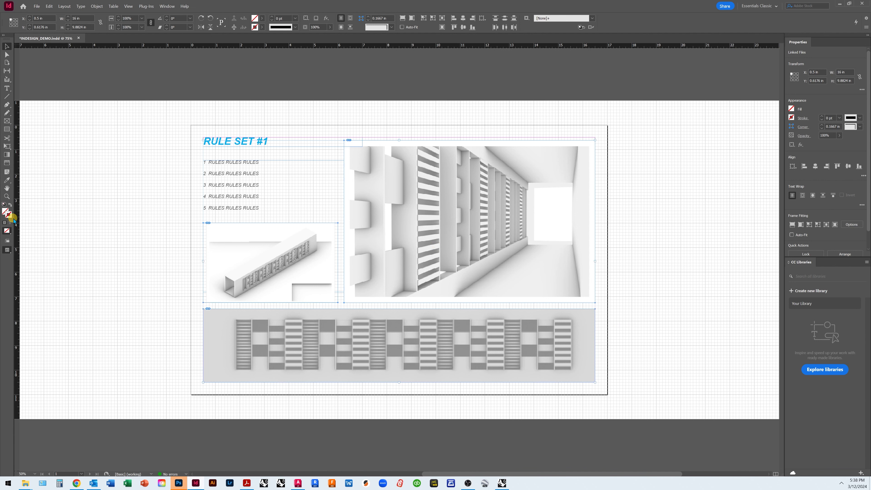
{"action": "left_click", "coordinate": [792, 118]}
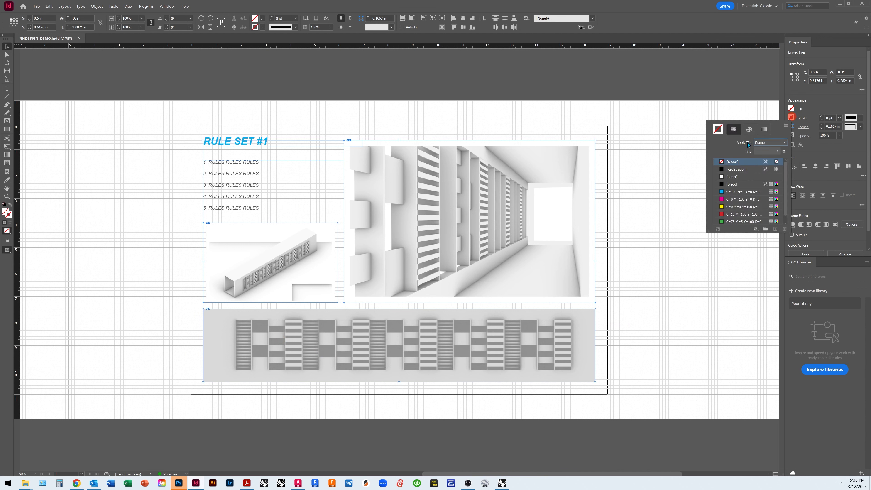
{"action": "left_click", "coordinate": [723, 183]}
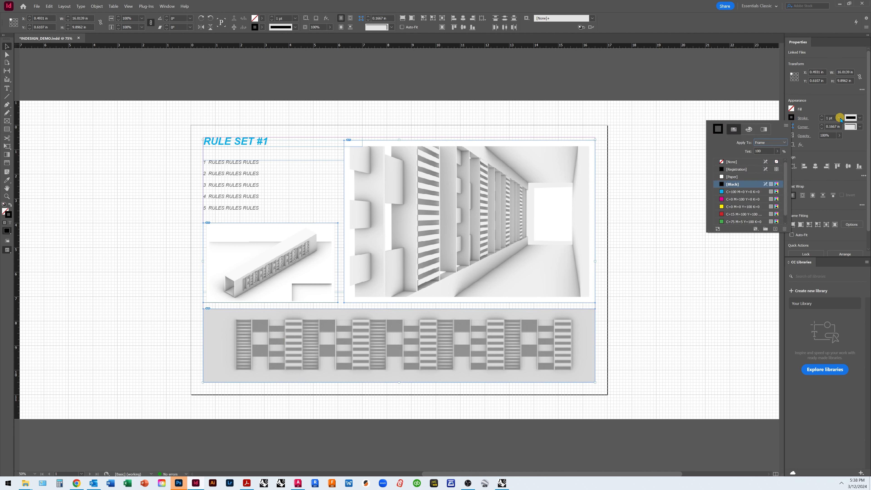
{"action": "left_click", "coordinate": [656, 159]}
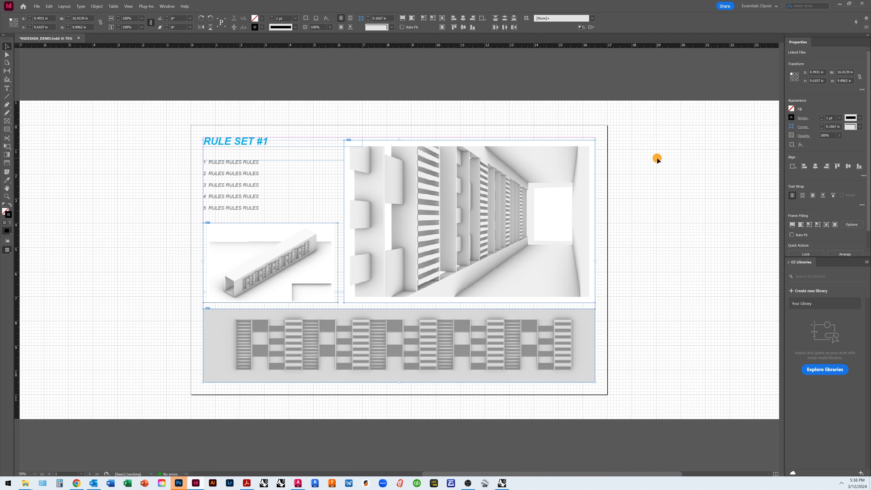
{"action": "left_click", "coordinate": [52, 114]}
Step: Extend the corridor frame's top edge up to Y 0.5 in, and check the page in Preview screen mode before returning to Normal
{"action": "left_click", "coordinate": [438, 150]}
{"action": "left_click_drag", "start_coordinate": [467, 140], "coordinate": [471, 137]}
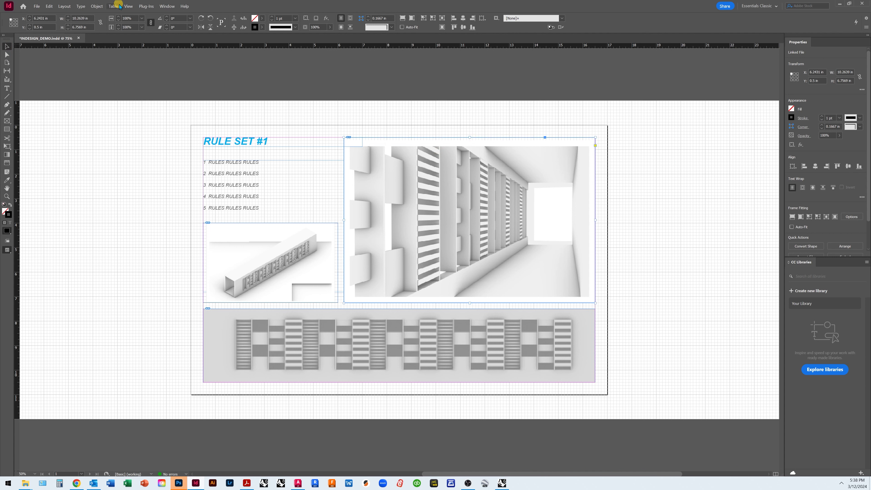
{"action": "left_click", "coordinate": [128, 6]}
{"action": "mouse_move", "coordinate": [159, 99]}
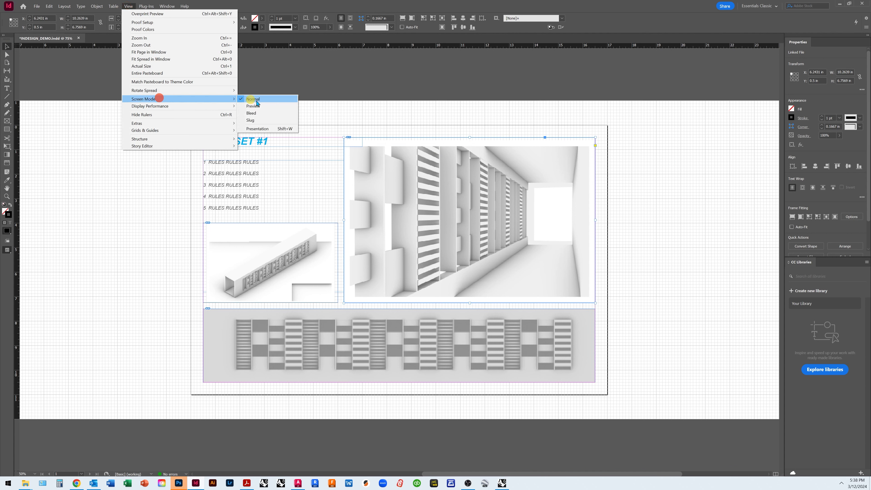
{"action": "left_click", "coordinate": [267, 106]}
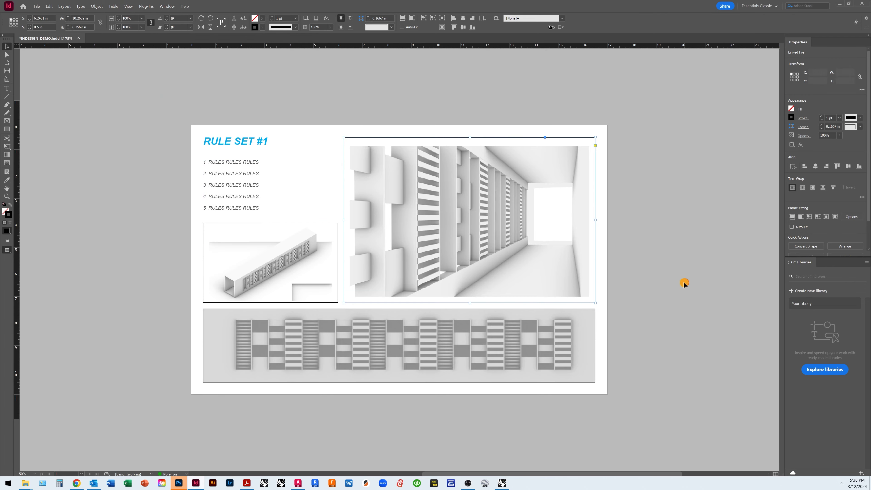
{"action": "left_click", "coordinate": [683, 284]}
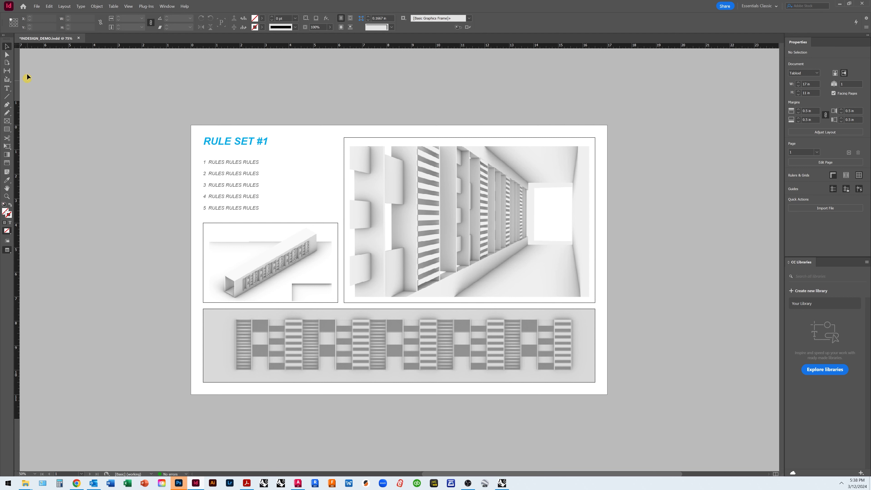
{"action": "left_click", "coordinate": [128, 7]}
{"action": "mouse_move", "coordinate": [164, 101]}
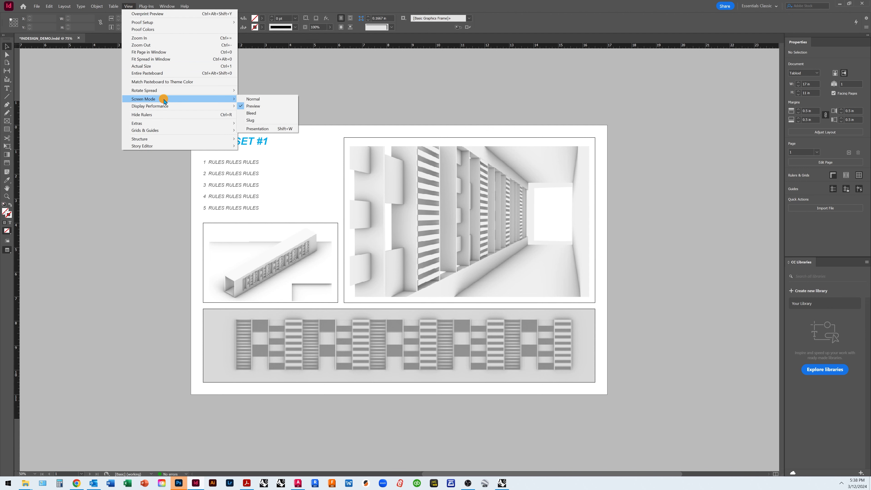
{"action": "left_click", "coordinate": [265, 100]}
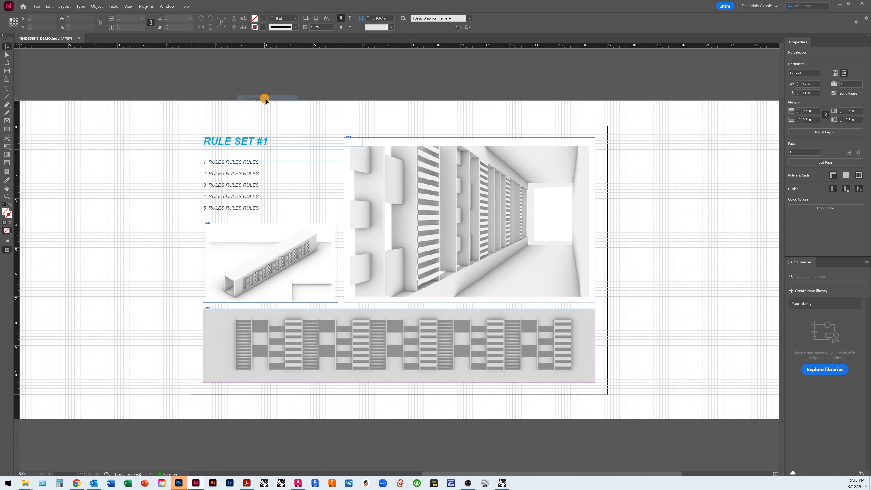
Step: Select all three image frames and move them up together to Y 0.125 in
{"action": "left_click", "coordinate": [299, 272]}
{"action": "left_click", "coordinate": [382, 275], "text": "shift"}
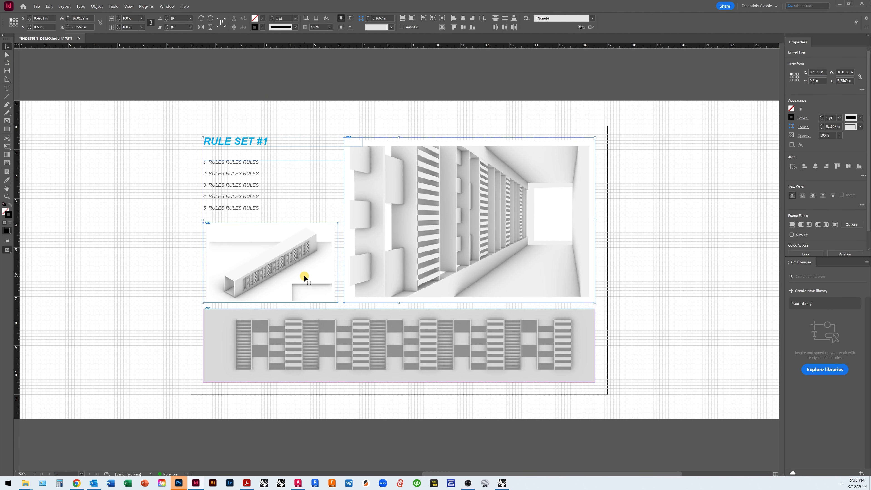
{"action": "left_click", "coordinate": [327, 332], "text": "shift"}
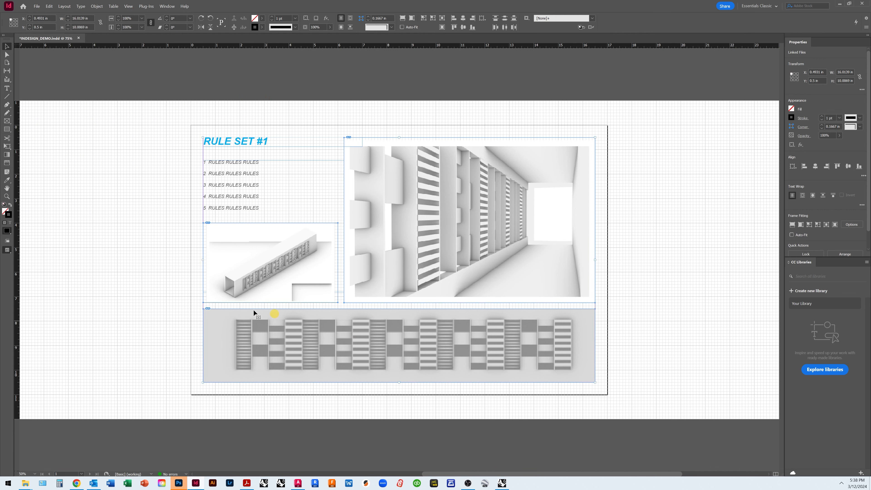
{"action": "left_click_drag", "start_coordinate": [264, 256], "coordinate": [268, 248]}
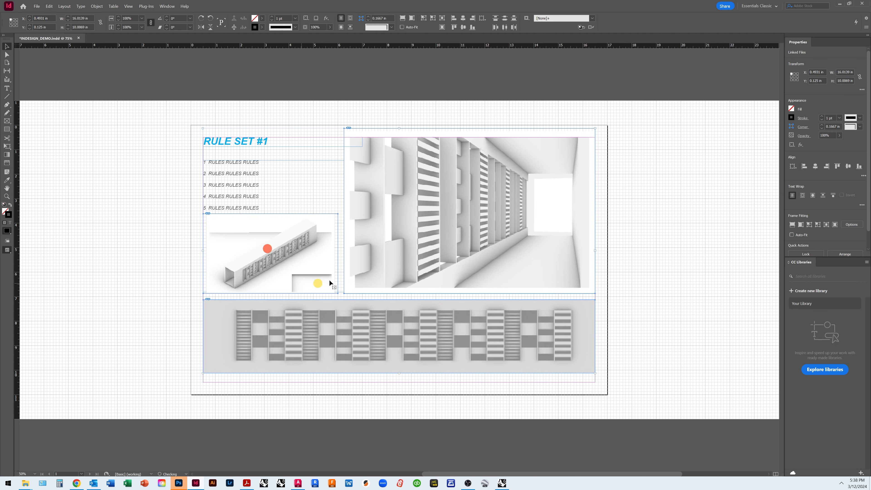
{"action": "left_click", "coordinate": [366, 114]}
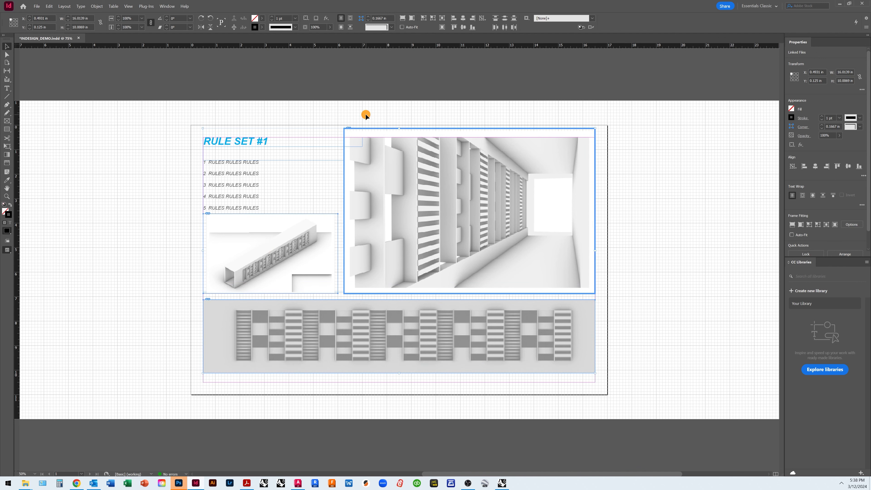
Step: Lower the corridor frame's top edge to the margin at Y 0.5 in and nudge the image inside it slightly down and right
{"action": "left_click", "coordinate": [347, 153]}
{"action": "left_click_drag", "start_coordinate": [470, 129], "coordinate": [471, 138]}
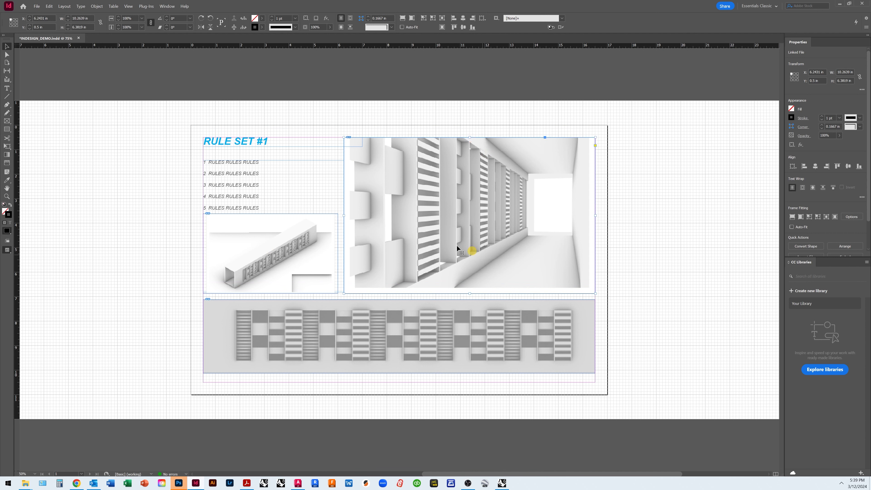
{"action": "left_click", "coordinate": [6, 54]}
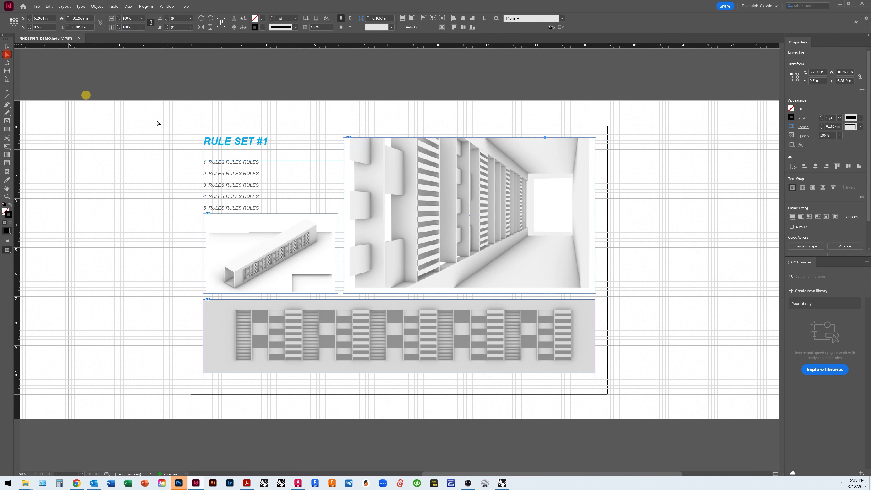
{"action": "left_click", "coordinate": [520, 206]}
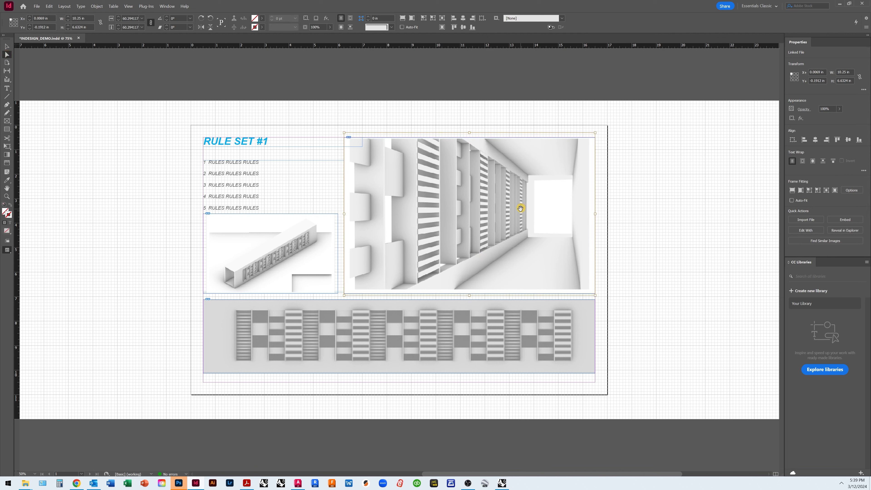
{"action": "key", "text": "Down"}
{"action": "key", "text": "Down"}
{"action": "key", "text": "Right"}
{"action": "key", "text": "Right"}
{"action": "key", "text": "Right"}
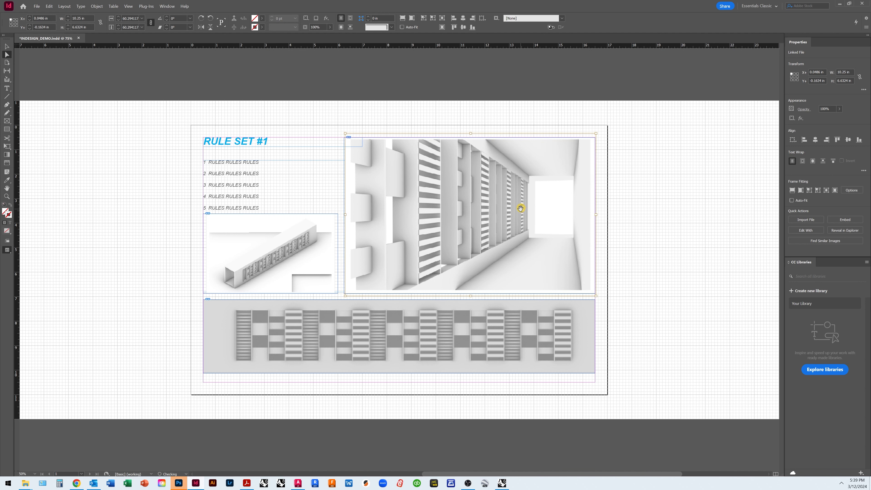
{"action": "left_click", "coordinate": [529, 326]}
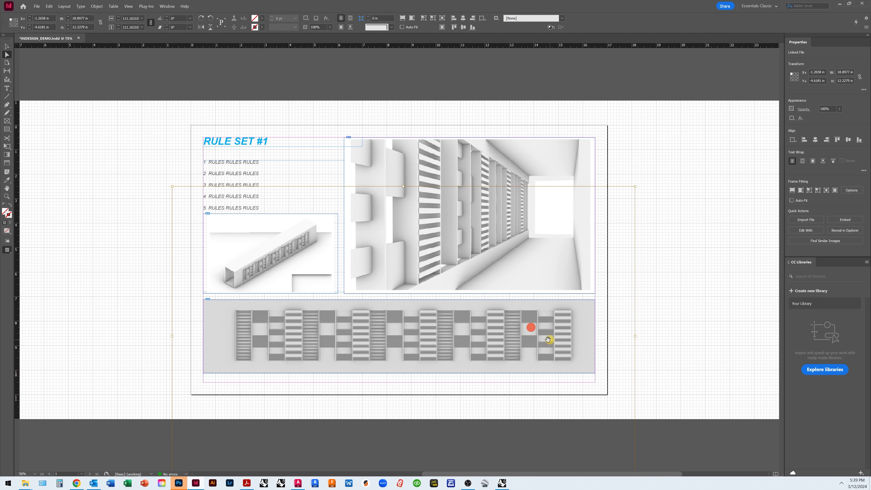
{"action": "left_click", "coordinate": [143, 311]}
Step: Duplicate the rules list onto the pasteboard beside the page and shorten the copy's text frame to a height of 0.375 in
{"action": "key", "text": "v"}
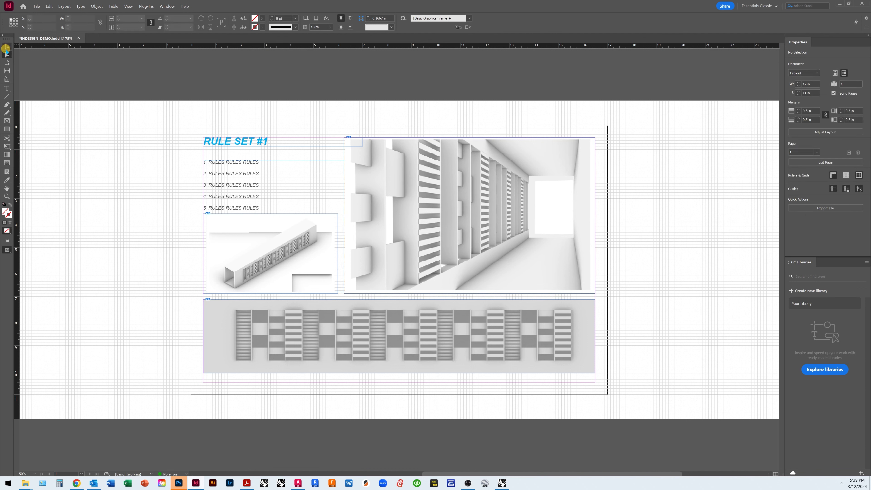
{"action": "left_click", "coordinate": [208, 171]}
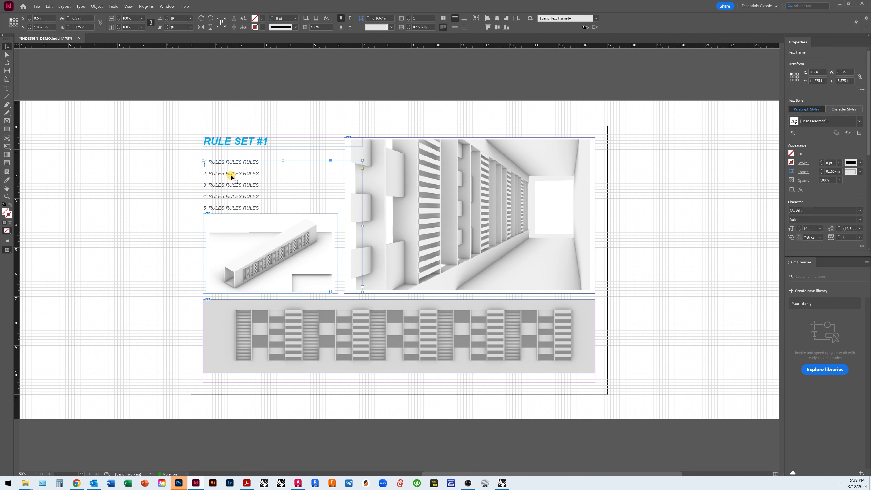
{"action": "left_click_drag", "start_coordinate": [231, 177], "coordinate": [126, 283]}
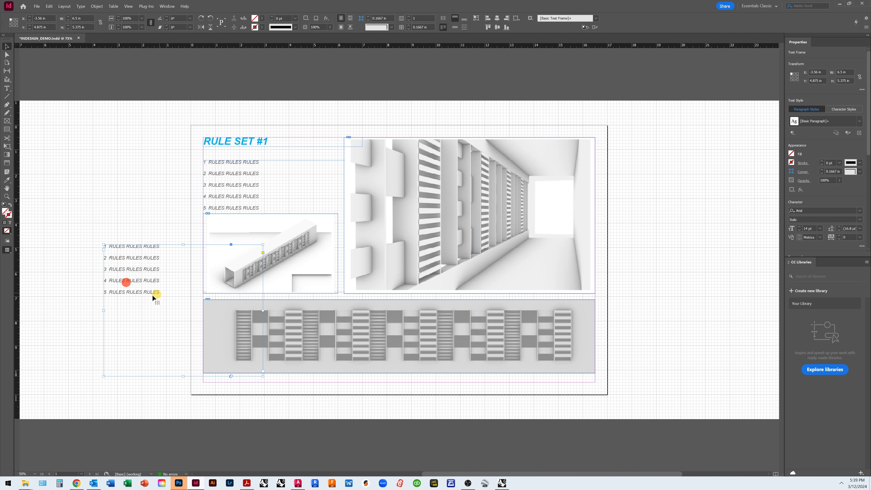
{"action": "left_click_drag", "start_coordinate": [183, 376], "coordinate": [187, 254]}
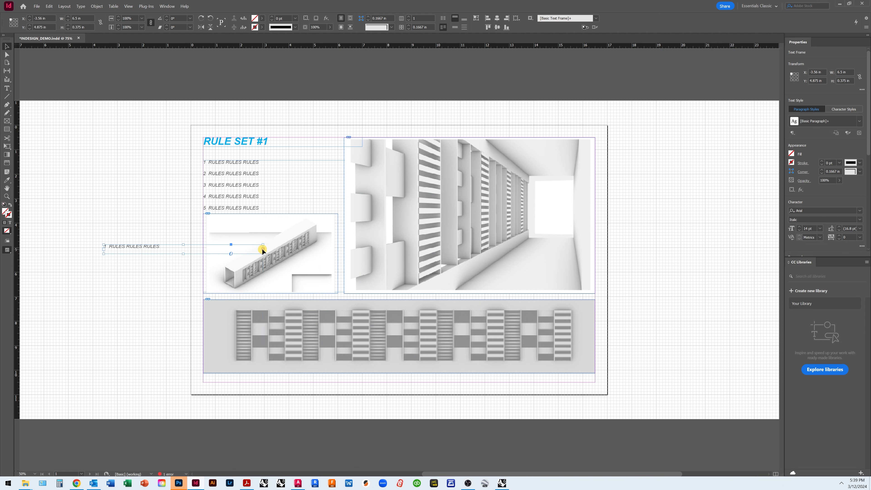
Step: Position the copied rules list below the wide elevation image at X 0.5 in, Y 10.25 in, and delete all its lines except the first
{"action": "left_click_drag", "start_coordinate": [149, 251], "coordinate": [282, 406]}
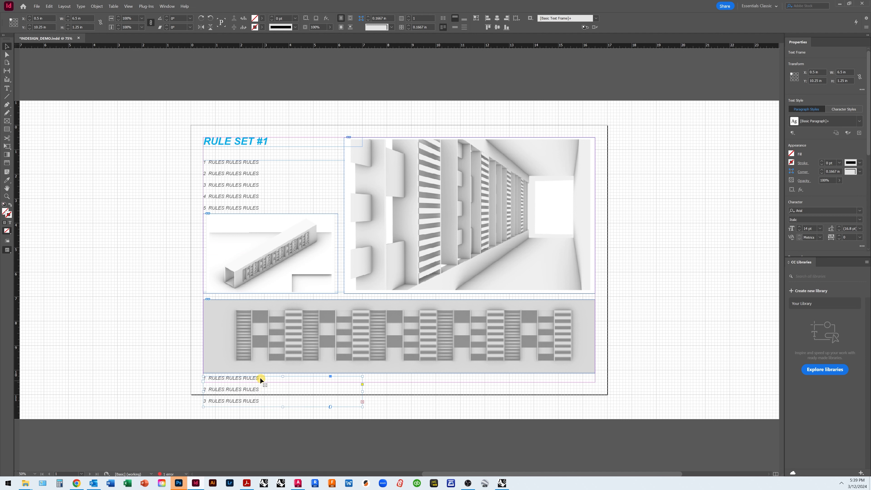
{"action": "left_click", "coordinate": [7, 88]}
{"action": "left_click_drag", "start_coordinate": [259, 377], "coordinate": [313, 425]}
{"action": "key", "text": "BackSpace"}
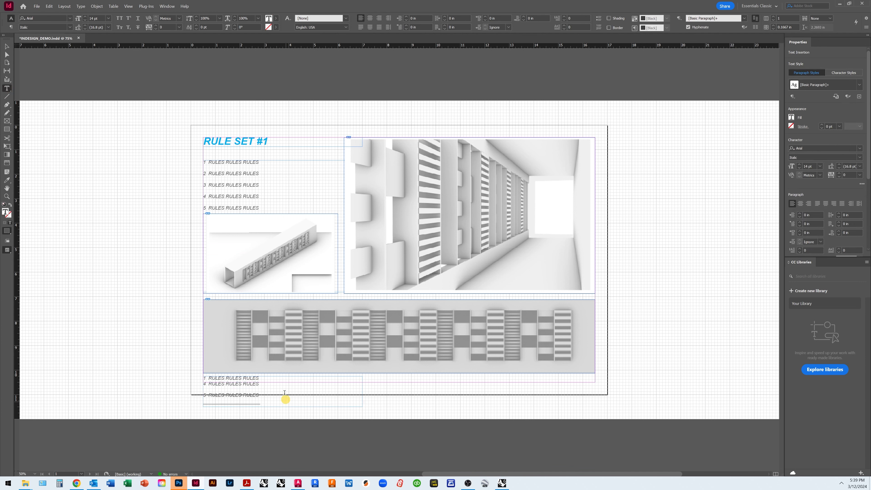
{"action": "left_click_drag", "start_coordinate": [260, 378], "coordinate": [294, 412]}
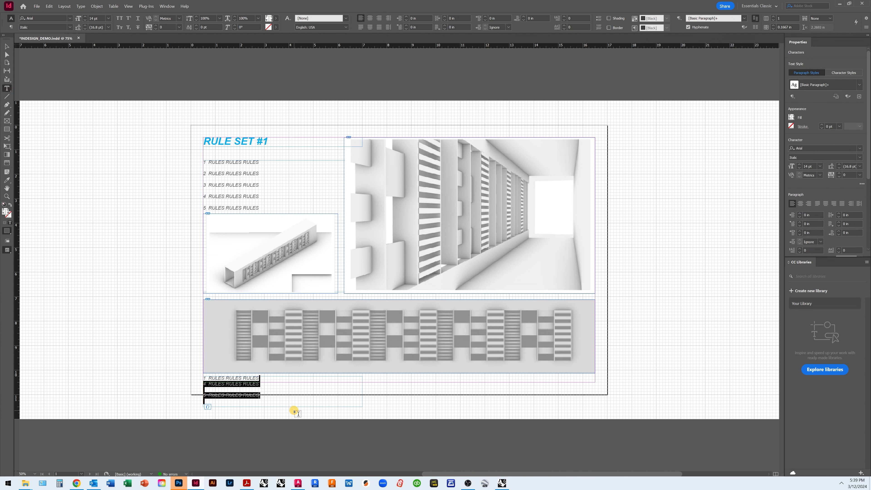
{"action": "key", "text": "BackSpace"}
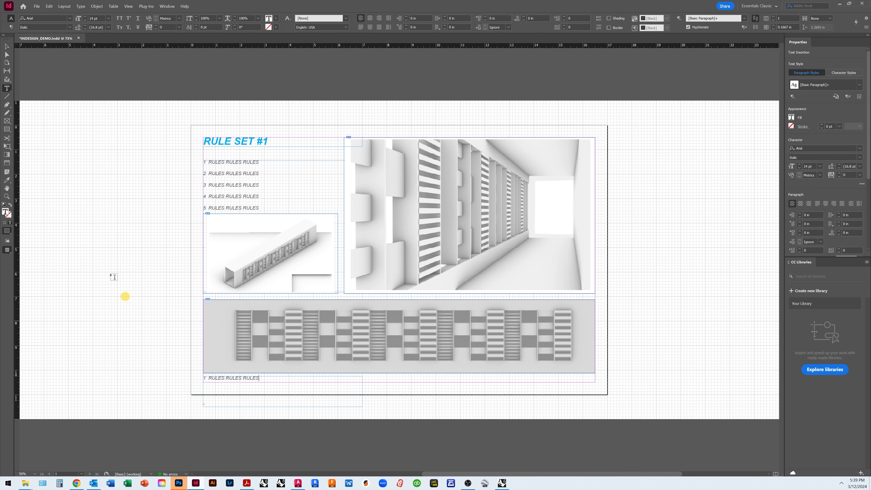
Step: Resize the remaining line's text frame to 16 in wide and 0.25 in high, spanning between the side margins
{"action": "left_click", "coordinate": [7, 46]}
{"action": "left_click", "coordinate": [71, 219]}
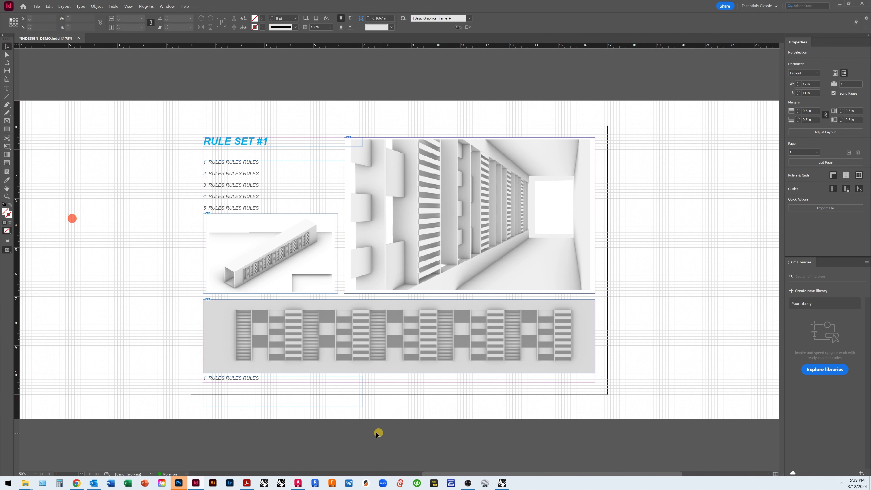
{"action": "left_click", "coordinate": [315, 407]}
{"action": "left_click_drag", "start_coordinate": [283, 406], "coordinate": [284, 382]}
{"action": "left_click_drag", "start_coordinate": [363, 380], "coordinate": [595, 380]}
Step: Replace the line below the elevation image with the author's full name and narrow its text frame to 2.5 in
{"action": "double_click", "coordinate": [225, 379]}
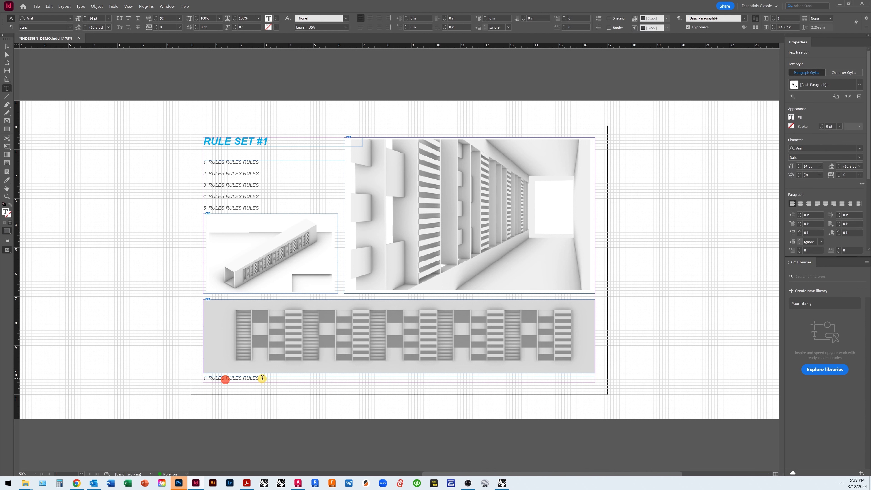
{"action": "left_click_drag", "start_coordinate": [261, 379], "coordinate": [197, 384]}
{"action": "type", "text": "AMY LEVENO"}
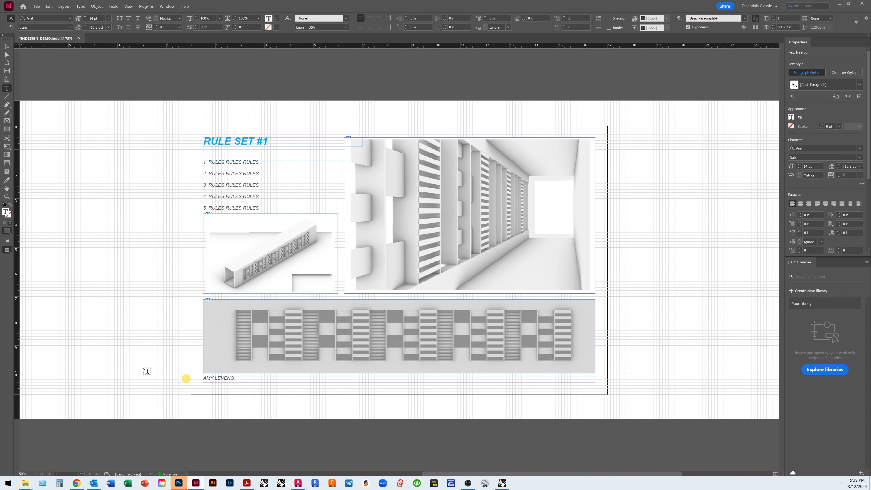
{"action": "left_click", "coordinate": [121, 352]}
{"action": "left_click", "coordinate": [7, 48]}
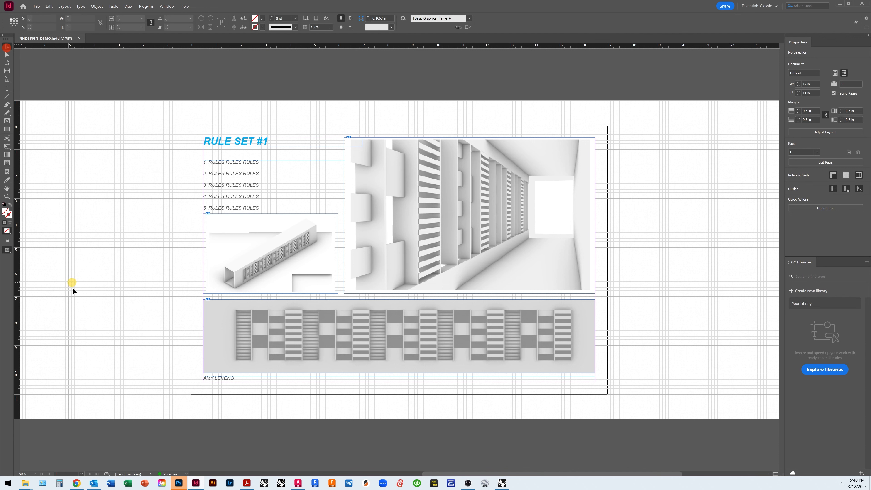
{"action": "left_click", "coordinate": [73, 288]}
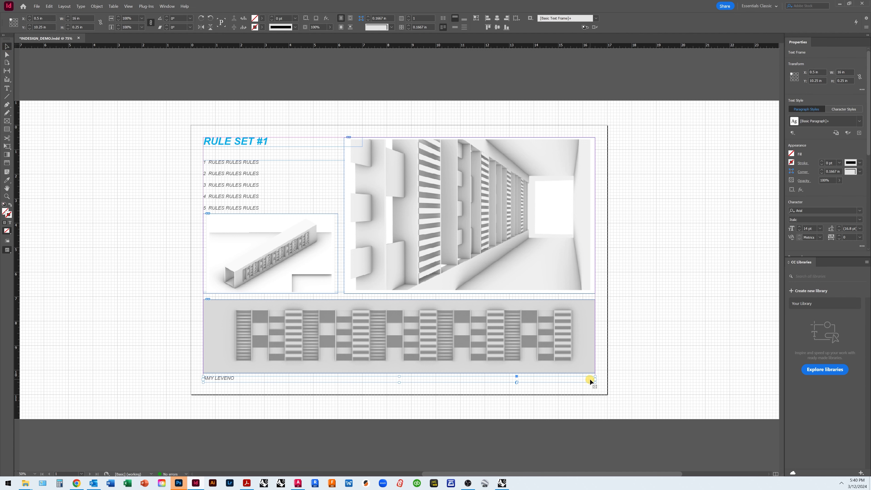
{"action": "left_click", "coordinate": [595, 382]}
{"action": "left_click_drag", "start_coordinate": [595, 382], "coordinate": [264, 382]}
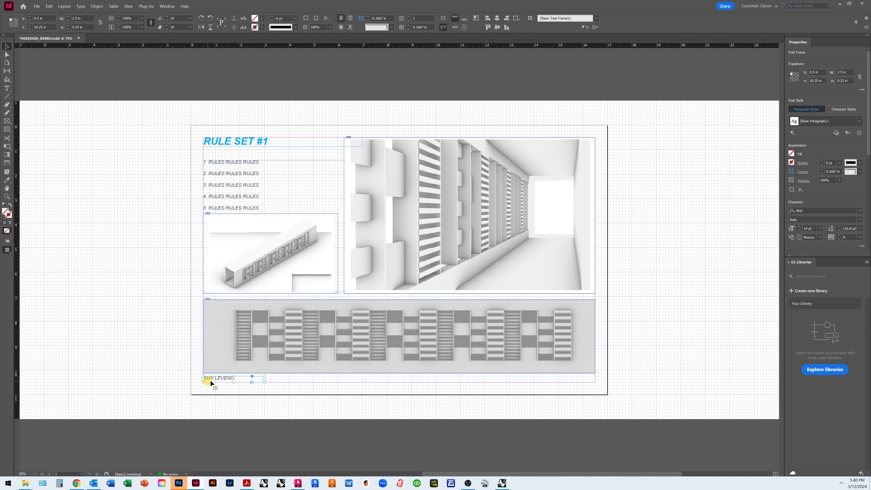
Step: Duplicate the name frame to X 7.44 in, 9.06 in wide up to the margin, with the text "METHODS 2_ASSIGNMENT 4 PART 1_MARCH 27, 2024"
{"action": "left_click_drag", "start_coordinate": [218, 381], "coordinate": [373, 379]}
{"action": "double_click", "coordinate": [404, 379]}
{"action": "type", "text": "MET"}
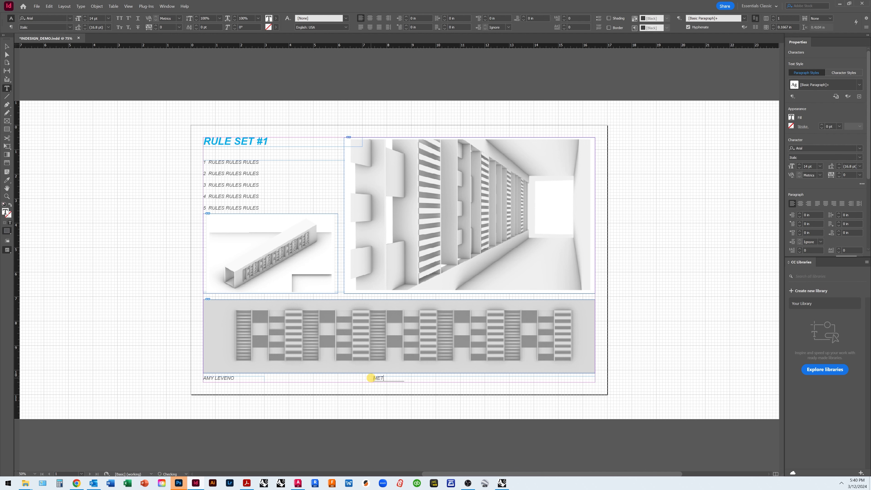
{"action": "type", "text": "HODS 2_ASSIGNMENT 4 PART 1_MARCH 27, 2024"}
{"action": "left_click", "coordinate": [6, 46]}
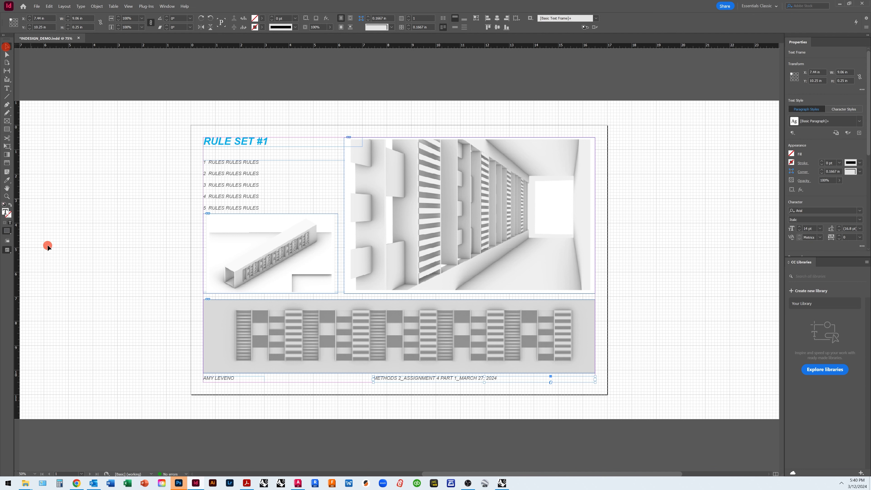
{"action": "left_click", "coordinate": [48, 246]}
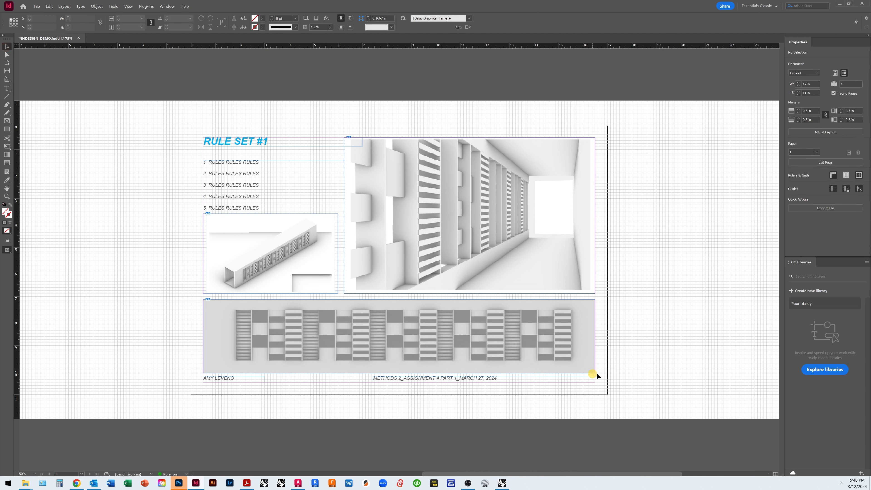
Step: Align the assignment caption's text to the right edge of its frame
{"action": "left_click", "coordinate": [492, 379]}
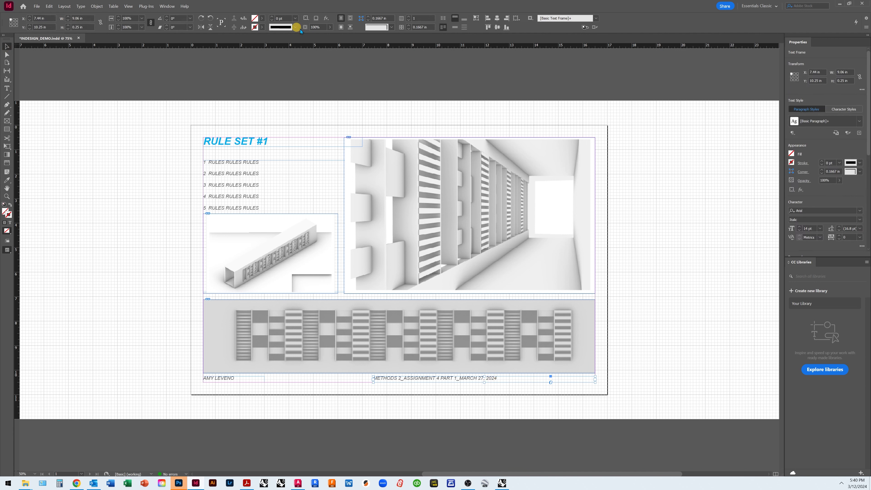
{"action": "double_click", "coordinate": [463, 381]}
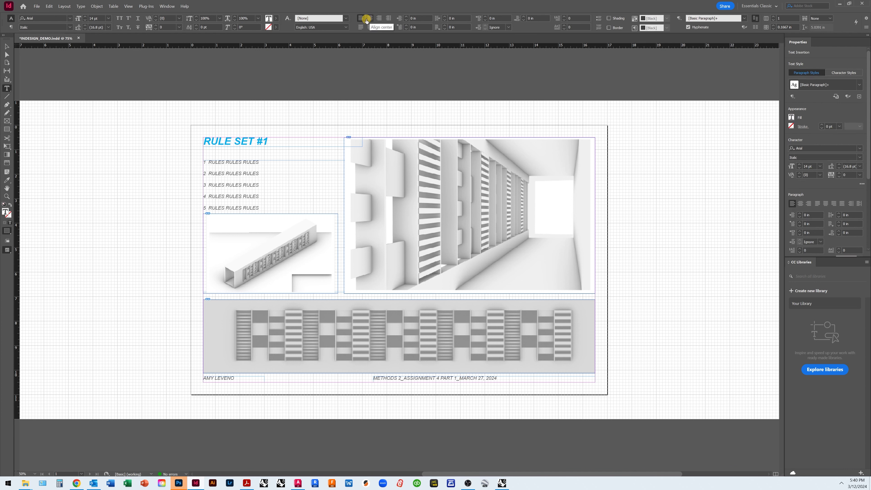
{"action": "left_click", "coordinate": [380, 21]}
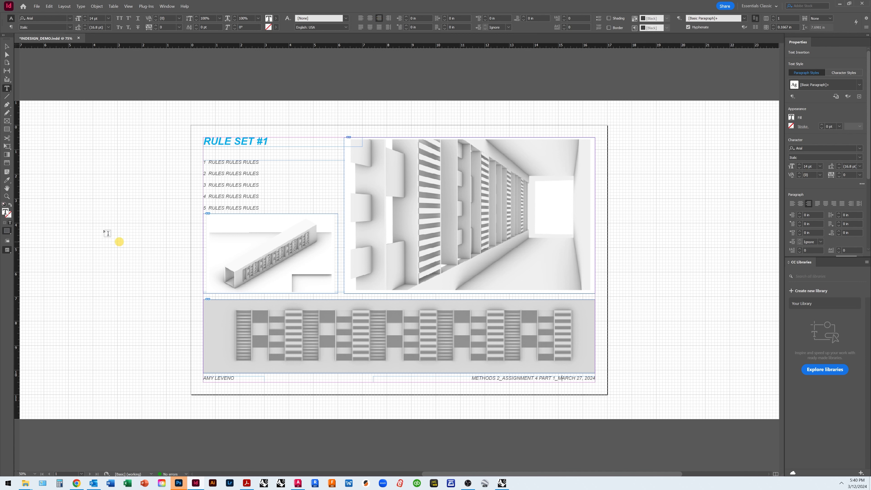
{"action": "left_click", "coordinate": [6, 46]}
{"action": "left_click", "coordinate": [93, 158]}
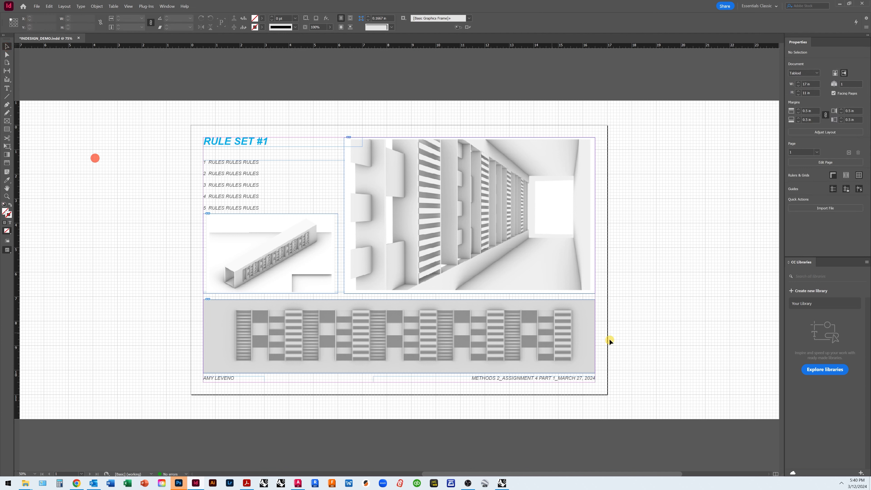
Step: Try centering the assignment caption and widening its frame to 16 in across the margins
{"action": "left_click", "coordinate": [581, 379]}
{"action": "left_click", "coordinate": [506, 381]}
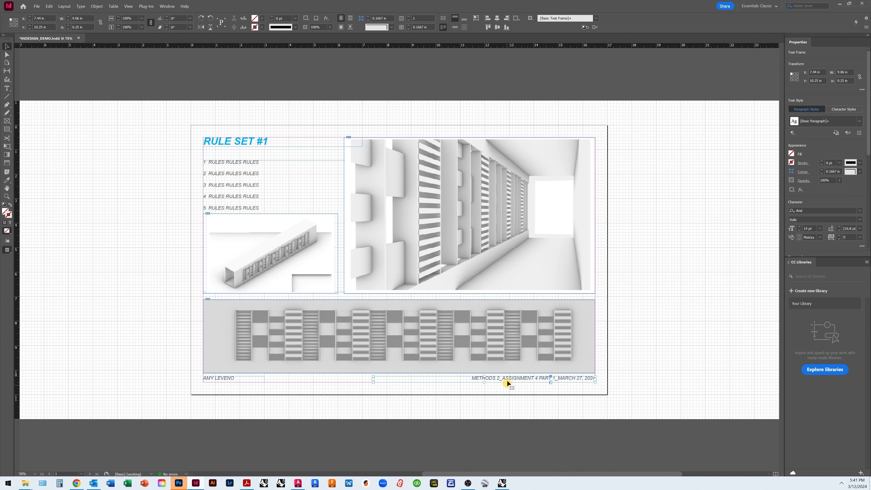
{"action": "double_click", "coordinate": [508, 380]}
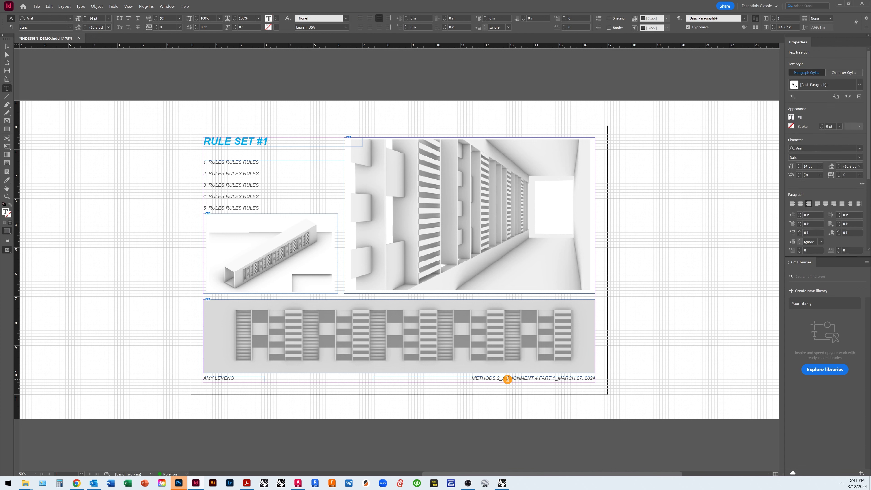
{"action": "left_click", "coordinate": [370, 19]}
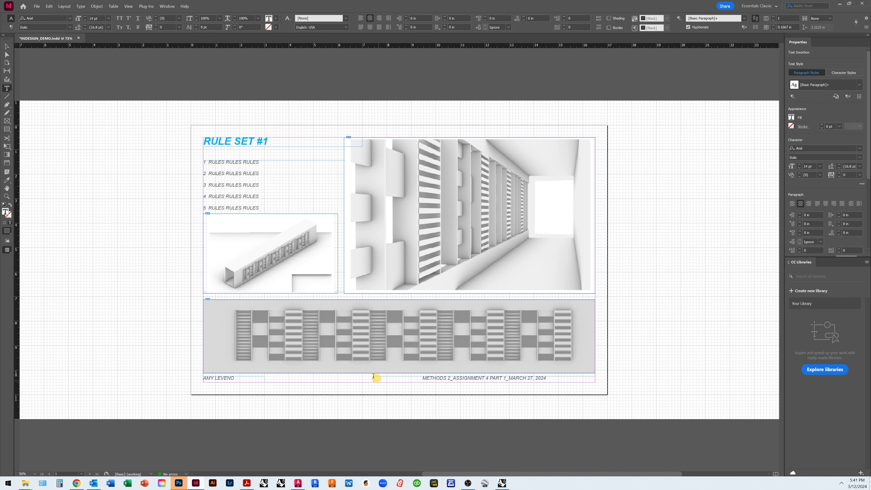
{"action": "left_click", "coordinate": [7, 46]}
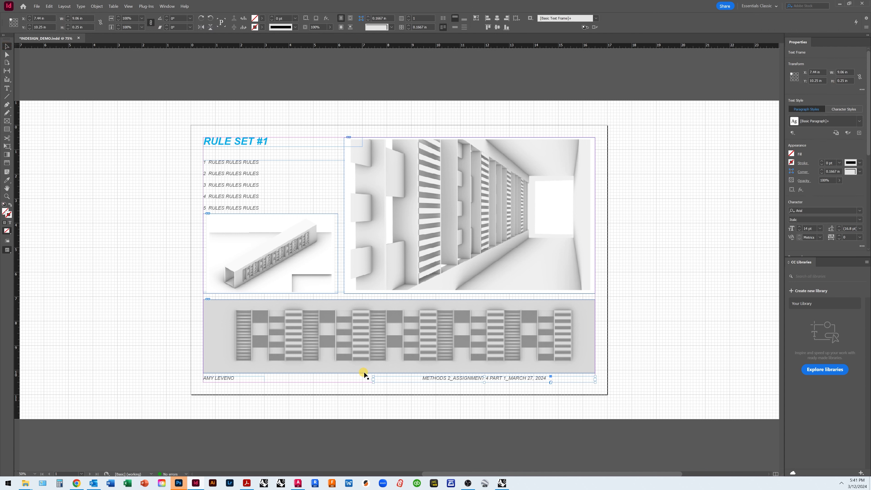
{"action": "left_click_drag", "start_coordinate": [374, 380], "coordinate": [204, 382]}
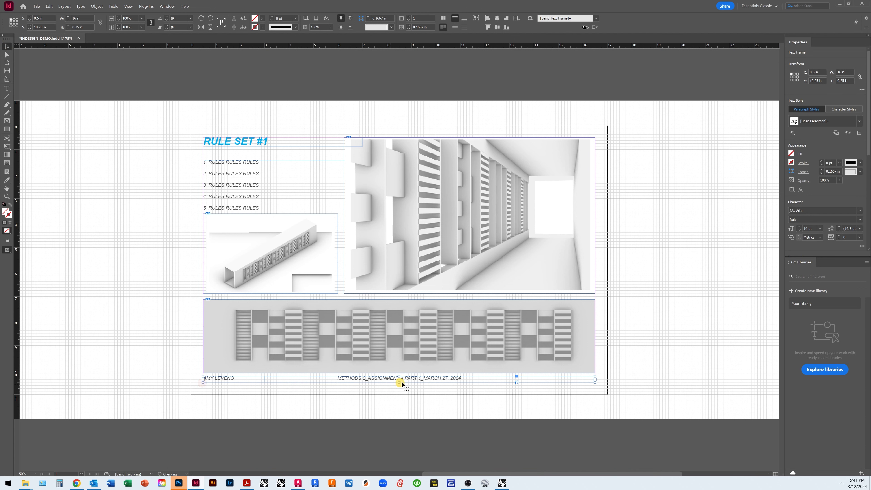
Step: Try adding the author's name on its own line above the centered caption, with the frame heightened to 0.625 in
{"action": "double_click", "coordinate": [381, 378]}
{"action": "left_click", "coordinate": [338, 379]}
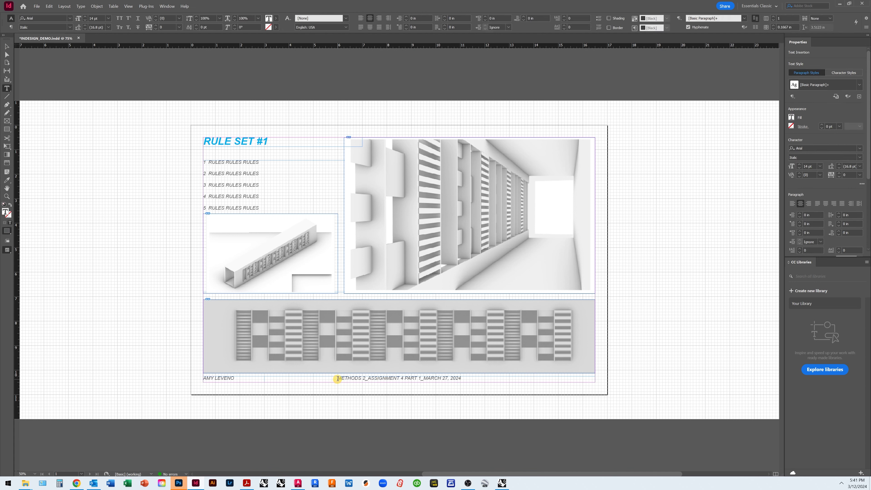
{"action": "key", "text": "shift+End"}
{"action": "key", "text": "Delete"}
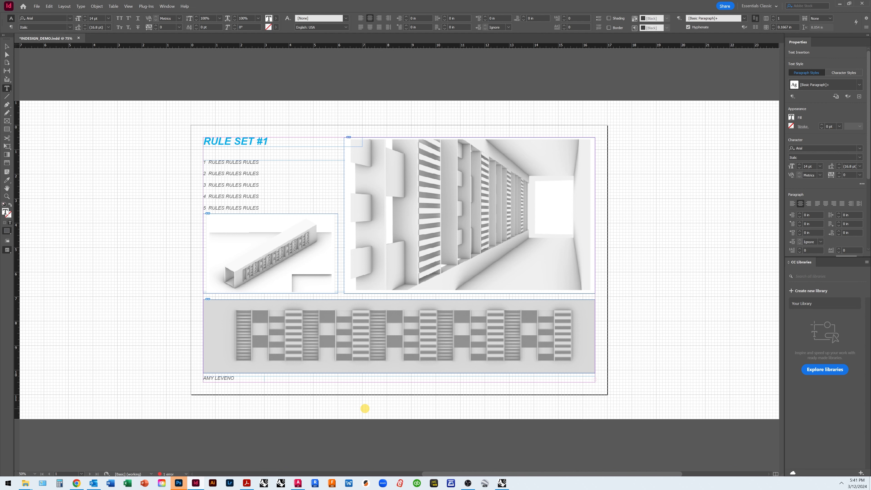
{"action": "left_click", "coordinate": [6, 46]}
{"action": "left_click_drag", "start_coordinate": [399, 382], "coordinate": [400, 391]}
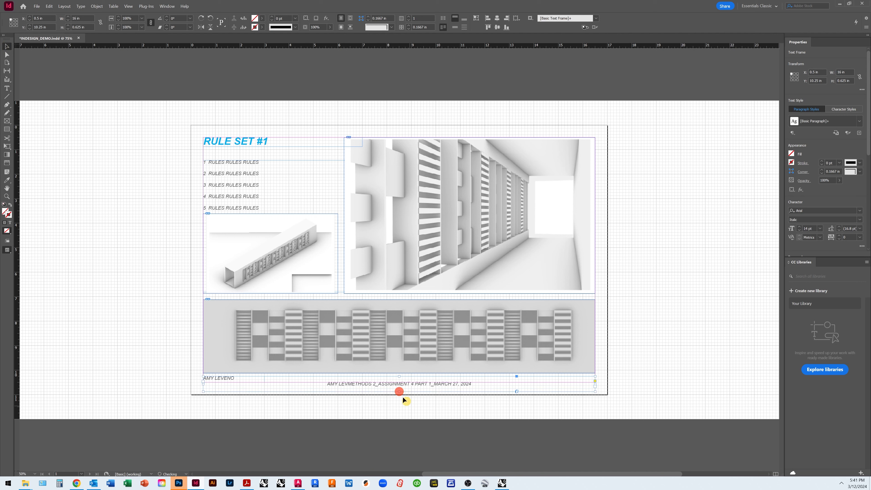
{"action": "double_click", "coordinate": [348, 384]}
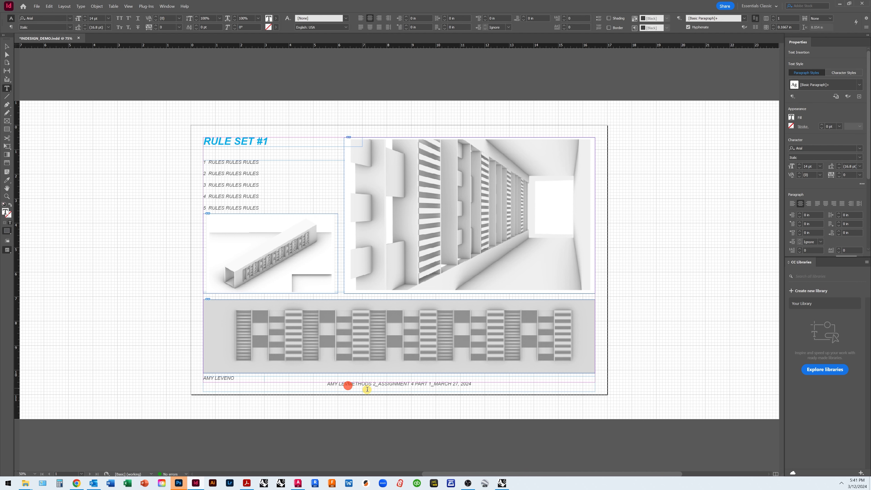
{"action": "type", "text": "ENO"}
{"action": "key", "text": "Return"}
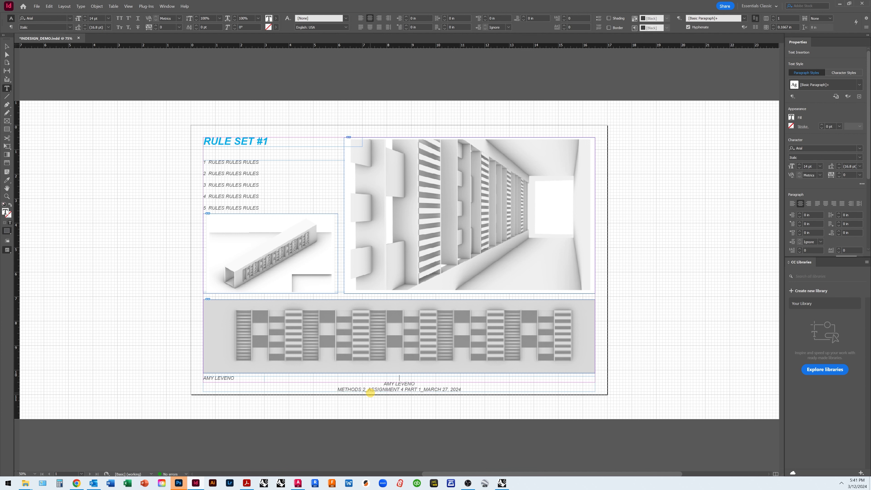
{"action": "key", "text": "Delete"}
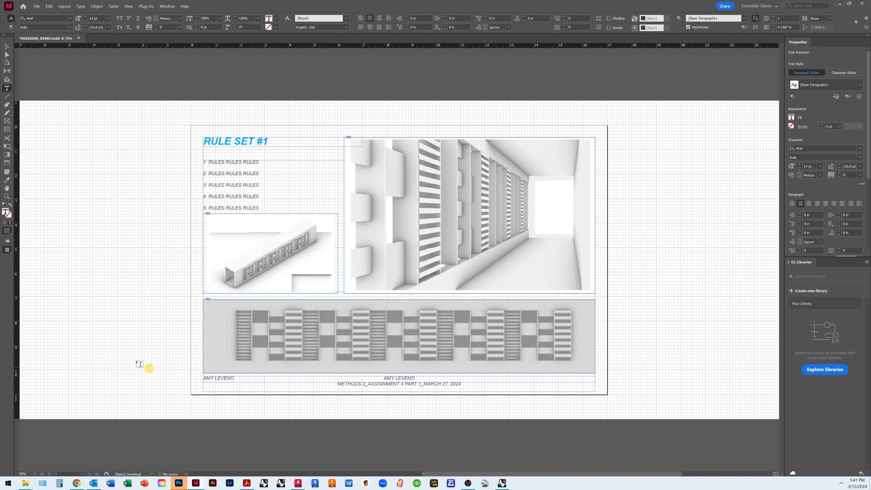
Step: Undo the added name line, the frame enlargement and the centering of the assignment caption, and clear the selection
{"action": "key", "text": "ctrl+z"}
{"action": "key", "text": "ctrl+z"}
{"action": "key", "text": "ctrl+z"}
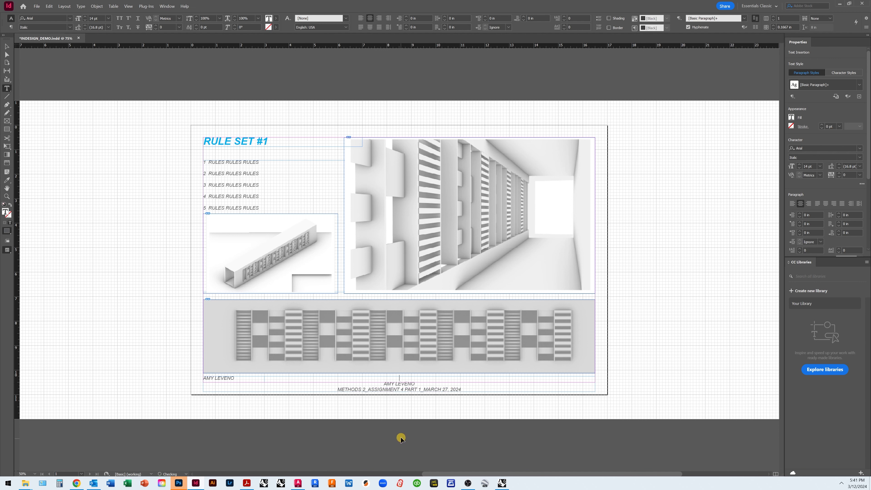
{"action": "key", "text": "ctrl+z"}
{"action": "key", "text": "ctrl+z"}
{"action": "key", "text": "ctrl+z"}
{"action": "key", "text": "ctrl+z"}
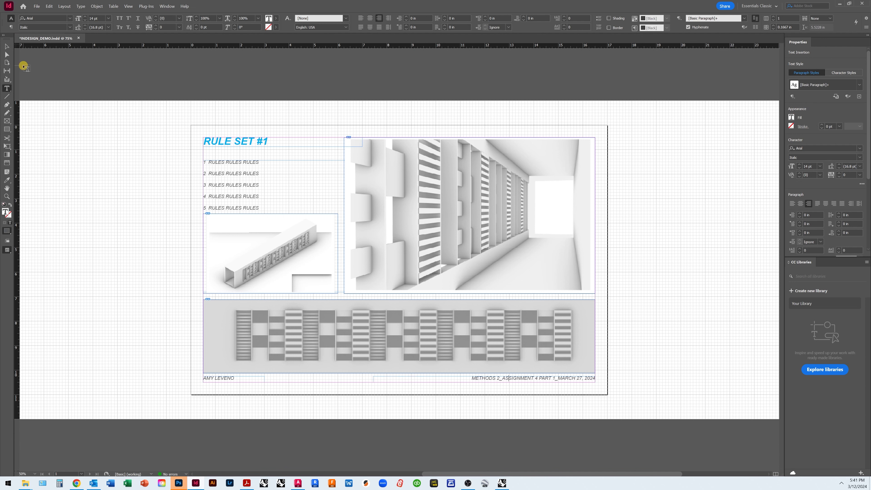
{"action": "left_click", "coordinate": [6, 46]}
{"action": "left_click", "coordinate": [88, 188]}
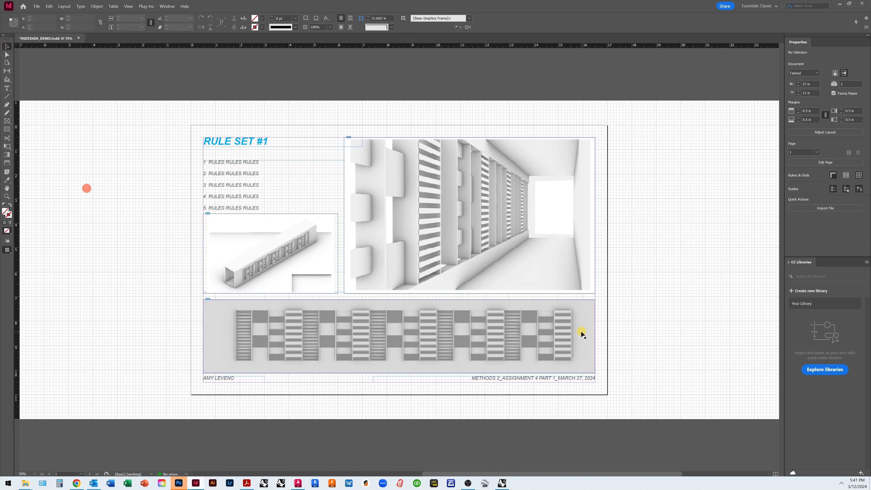
Step: Show the finished page in Preview screen mode
{"action": "left_click", "coordinate": [614, 342]}
{"action": "left_click", "coordinate": [129, 6]}
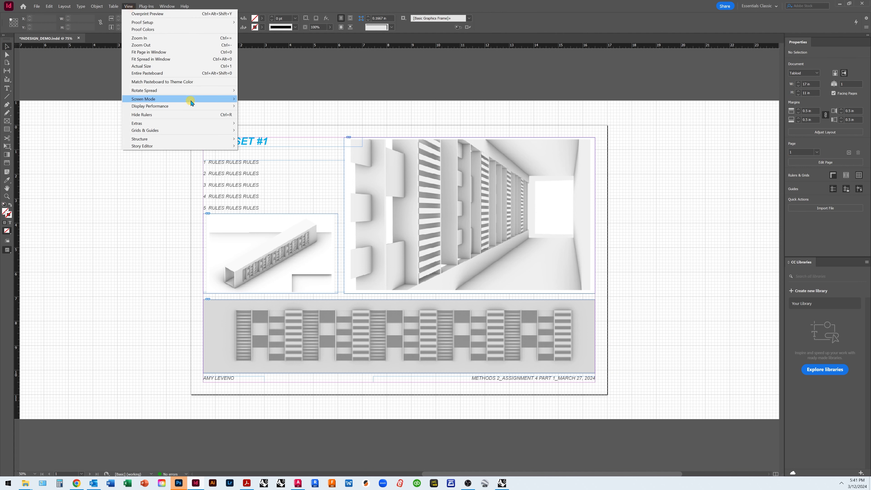
{"action": "mouse_move", "coordinate": [193, 99]}
{"action": "left_click", "coordinate": [264, 106]}
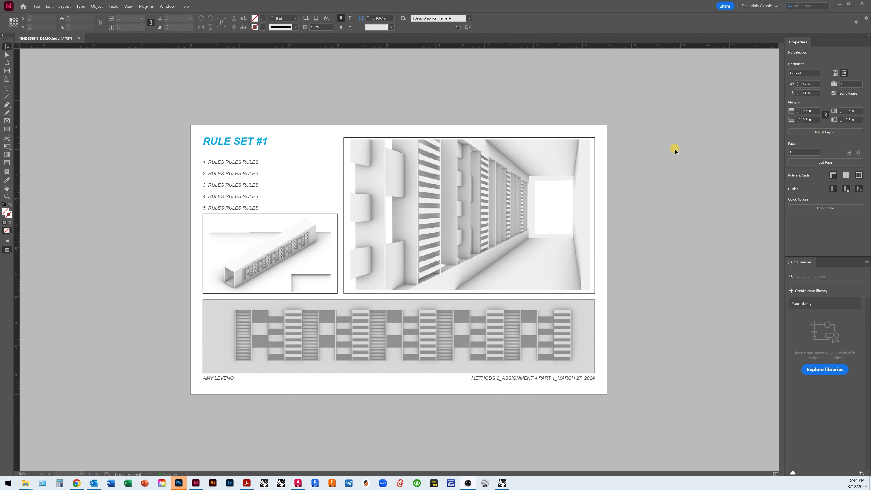
Step: Display the document's page overview and add two blank pages after page 1
{"action": "left_click", "coordinate": [167, 7]}
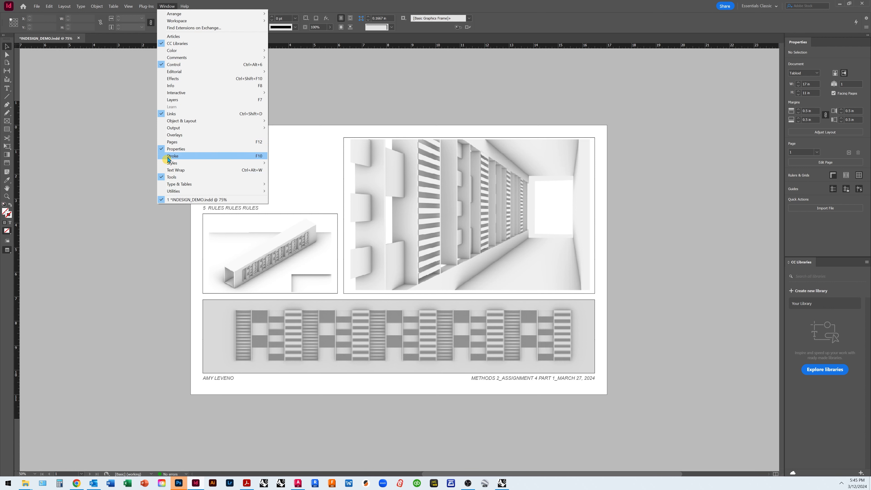
{"action": "left_click", "coordinate": [169, 143]}
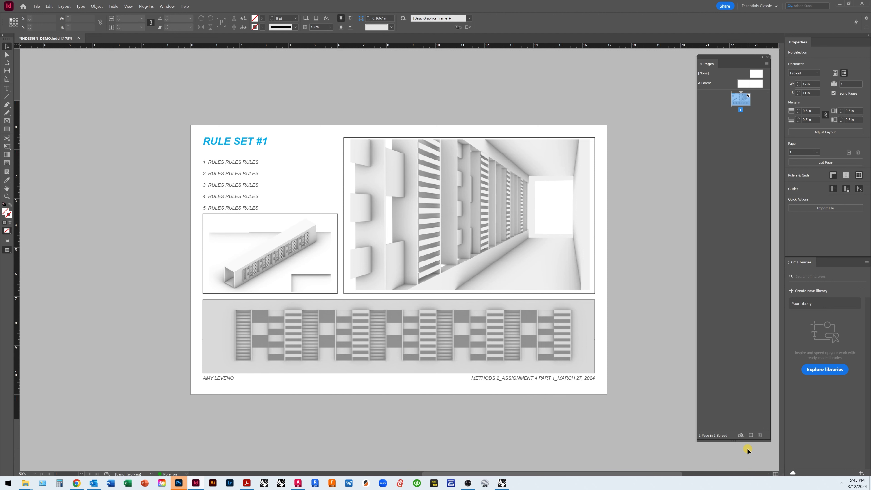
{"action": "left_click", "coordinate": [751, 436]}
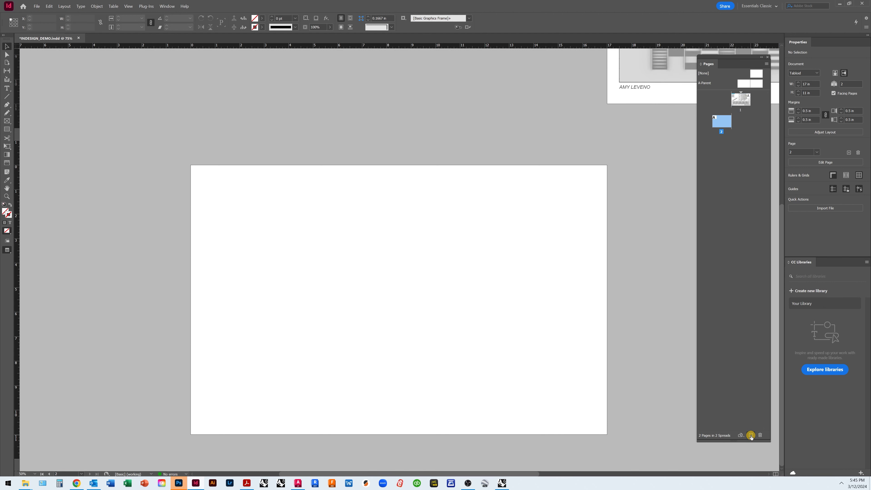
{"action": "left_click", "coordinate": [751, 436]}
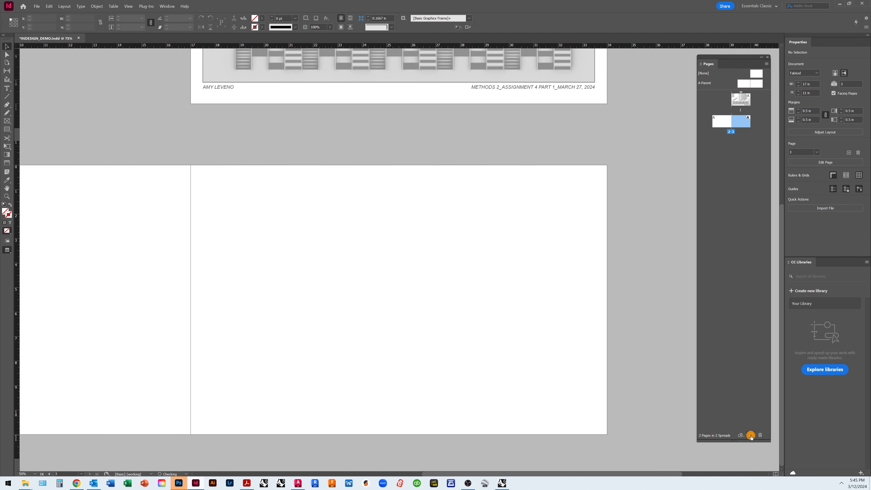
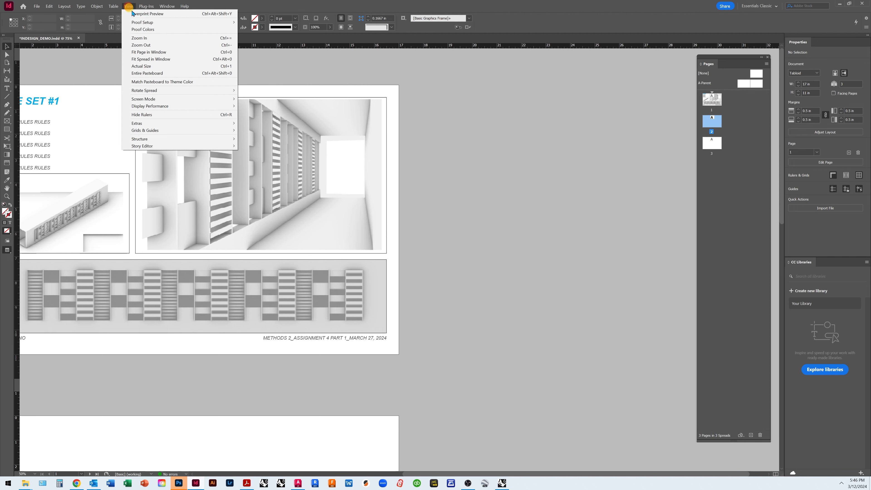
Step: Fit the page to the window, zoom back out to 75% and look through the finished and blank pages
{"action": "left_click", "coordinate": [148, 52]}
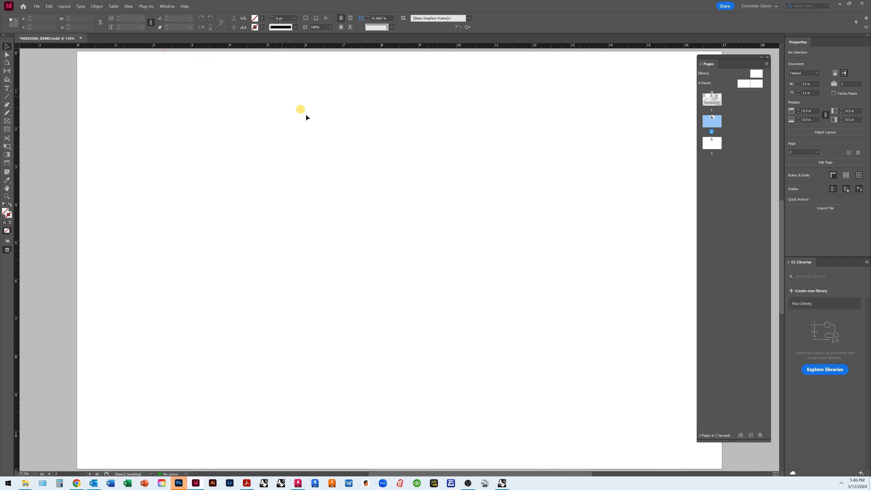
{"action": "scroll", "coordinate": [256, 124], "scroll_direction": "up", "scroll_amount": 10}
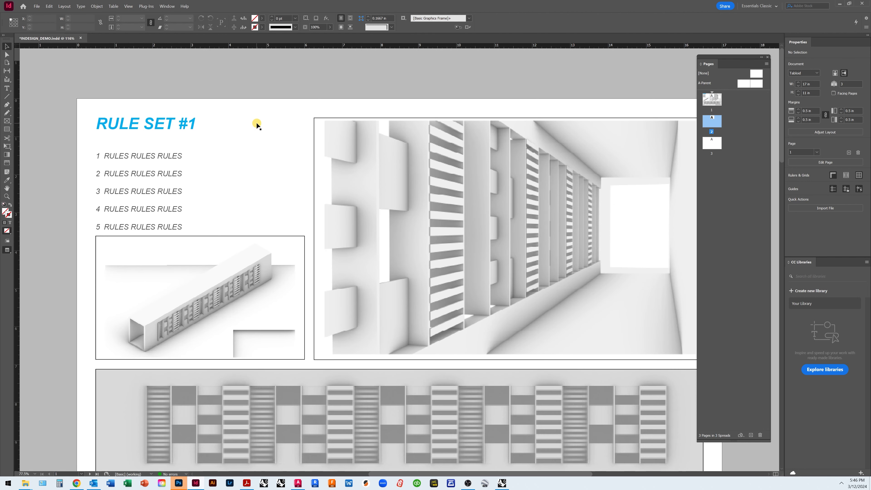
{"action": "left_click", "coordinate": [128, 6]}
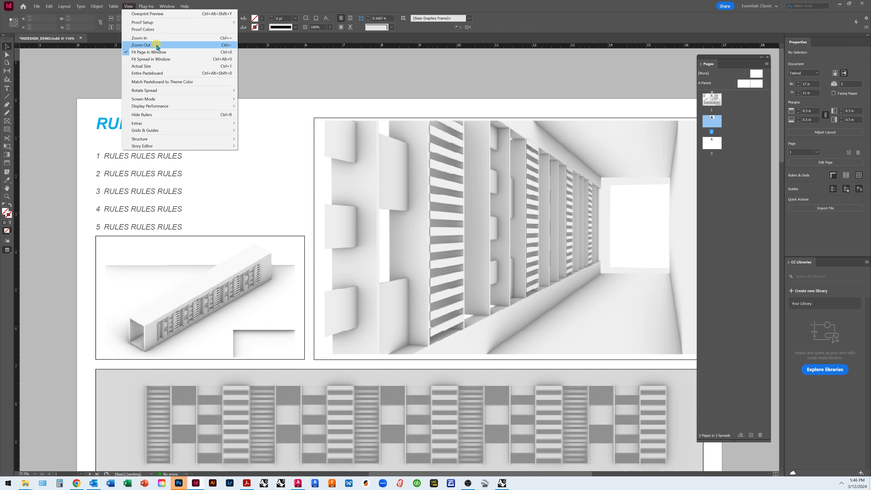
{"action": "left_click", "coordinate": [151, 50]}
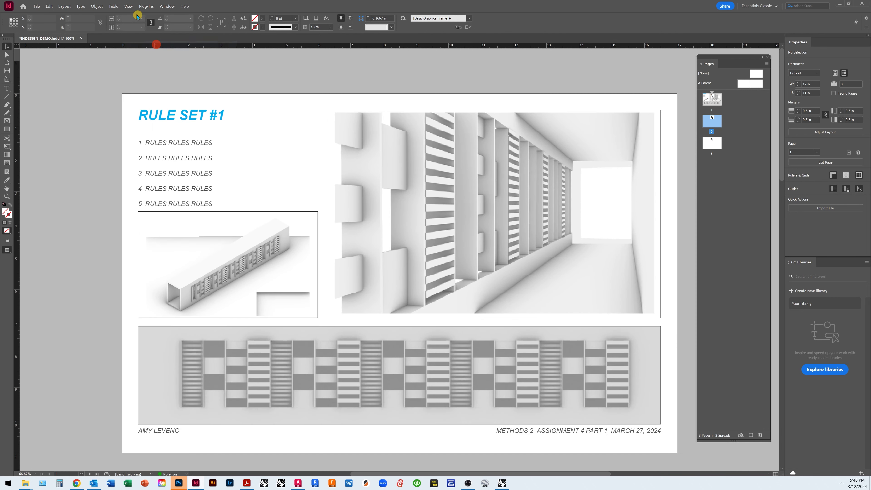
{"action": "left_click", "coordinate": [129, 6]}
{"action": "left_click", "coordinate": [148, 44]}
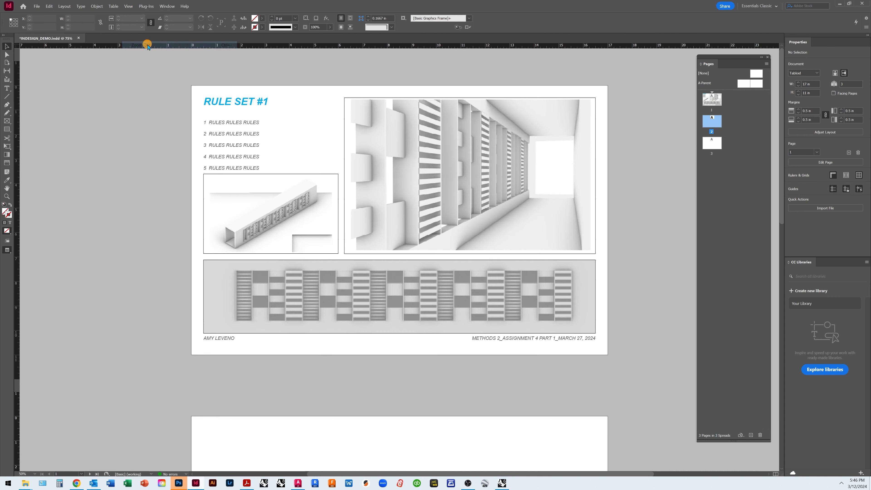
{"action": "scroll", "coordinate": [166, 235], "scroll_direction": "down", "scroll_amount": 10}
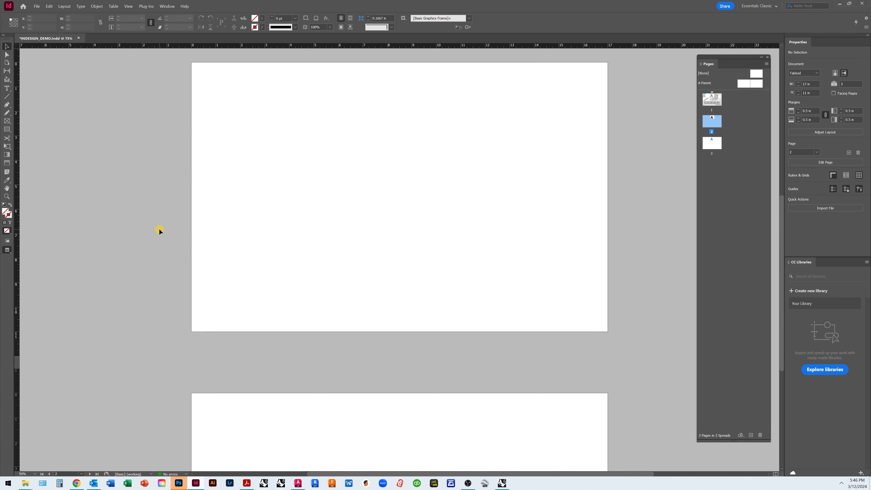
{"action": "scroll", "coordinate": [159, 228], "scroll_direction": "up", "scroll_amount": 8}
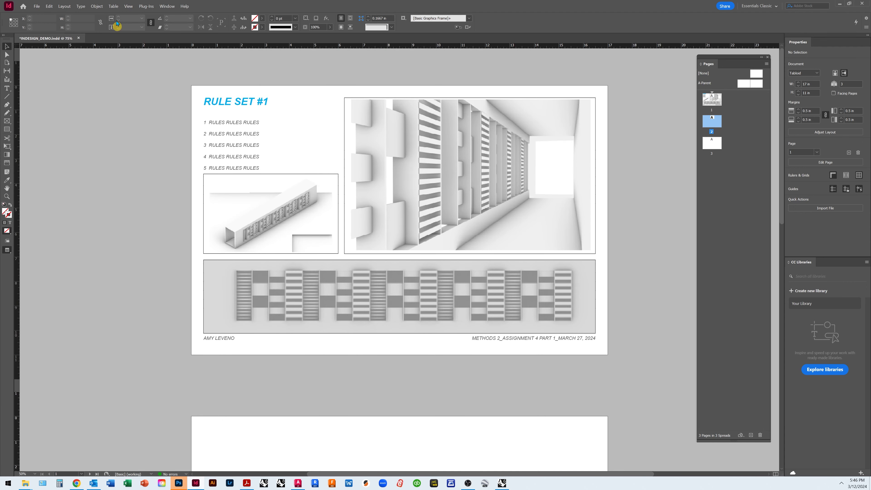
Step: Return to Normal screen mode and check the margins, frames and grid on the first two pages
{"action": "left_click", "coordinate": [128, 6]}
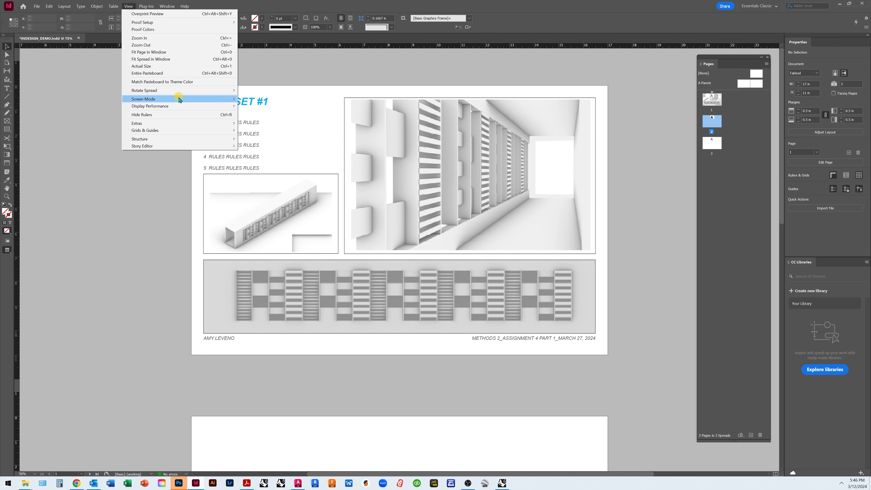
{"action": "mouse_move", "coordinate": [179, 100]}
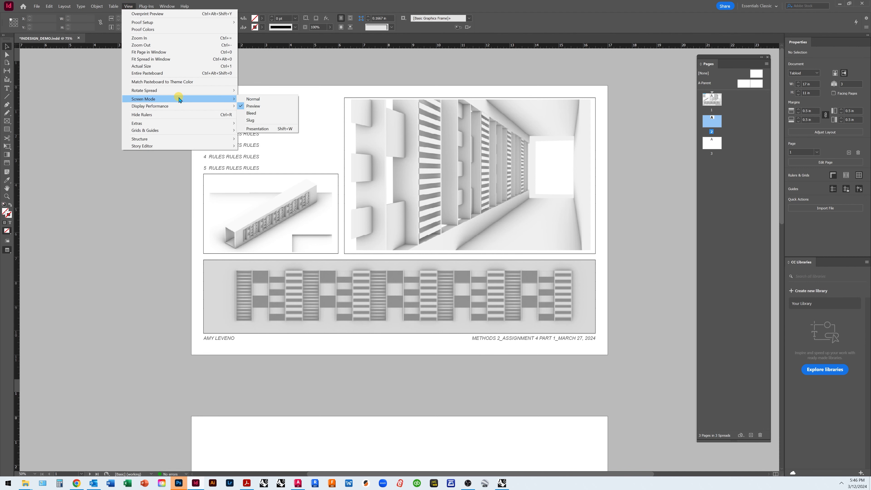
{"action": "left_click", "coordinate": [249, 99]}
{"action": "scroll", "coordinate": [143, 233], "scroll_direction": "down", "scroll_amount": 15}
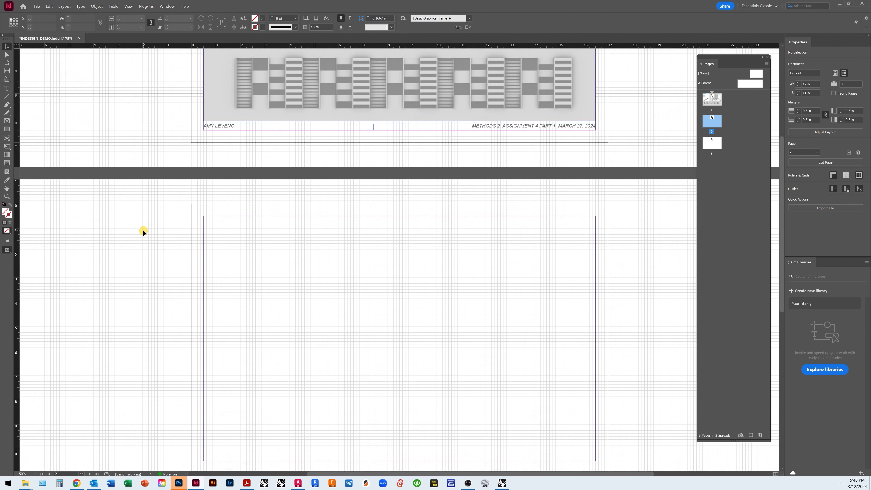
{"action": "scroll", "coordinate": [143, 233], "scroll_direction": "up", "scroll_amount": 15}
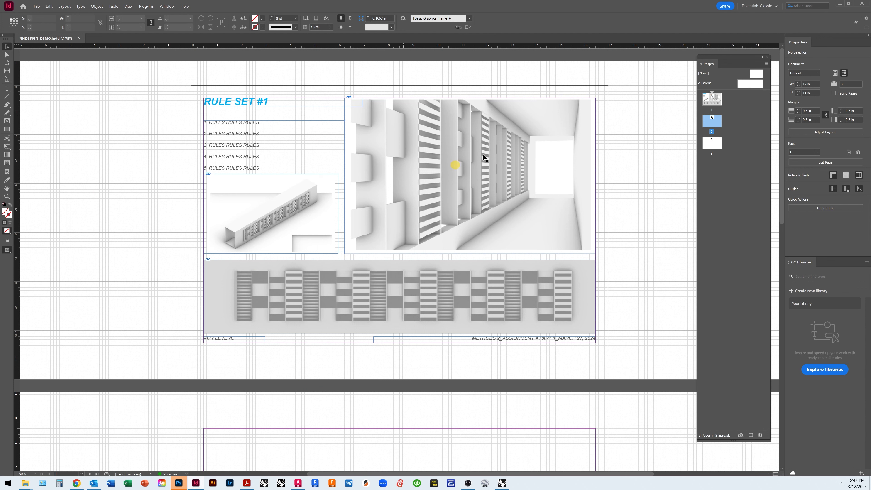
Step: Duplicate the spread of page 1 with its complete layout and look over the copy
{"action": "right_click", "coordinate": [713, 99]}
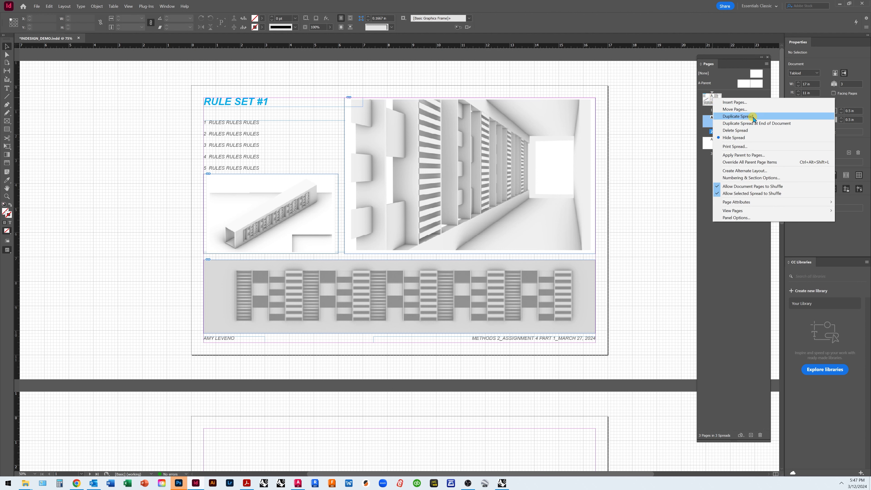
{"action": "left_click", "coordinate": [754, 117]}
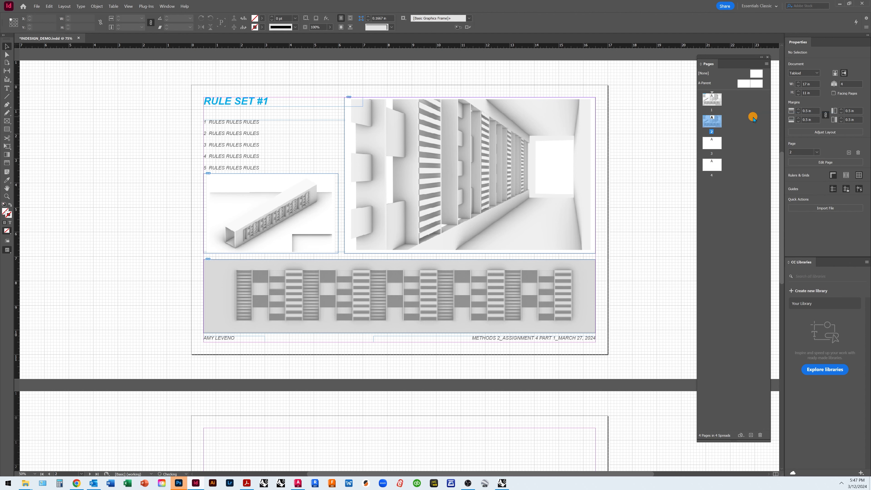
{"action": "scroll", "coordinate": [616, 217], "scroll_direction": "up", "scroll_amount": 10}
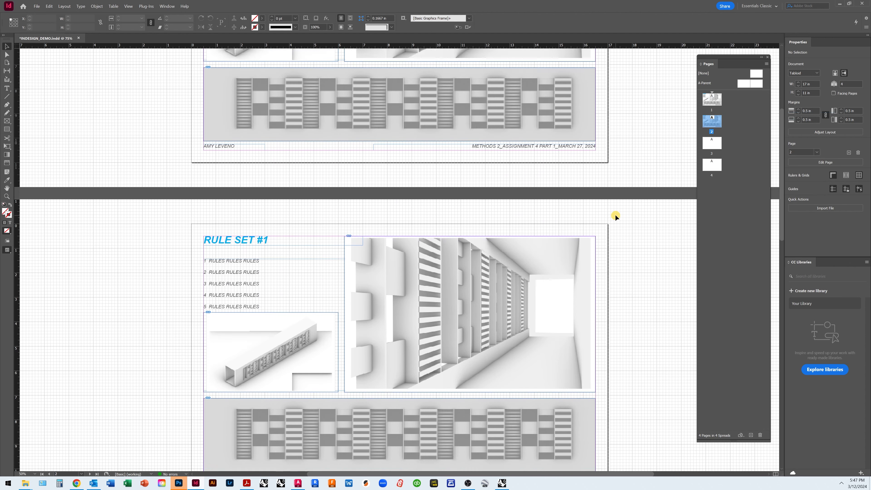
{"action": "scroll", "coordinate": [615, 214], "scroll_direction": "down", "scroll_amount": 15}
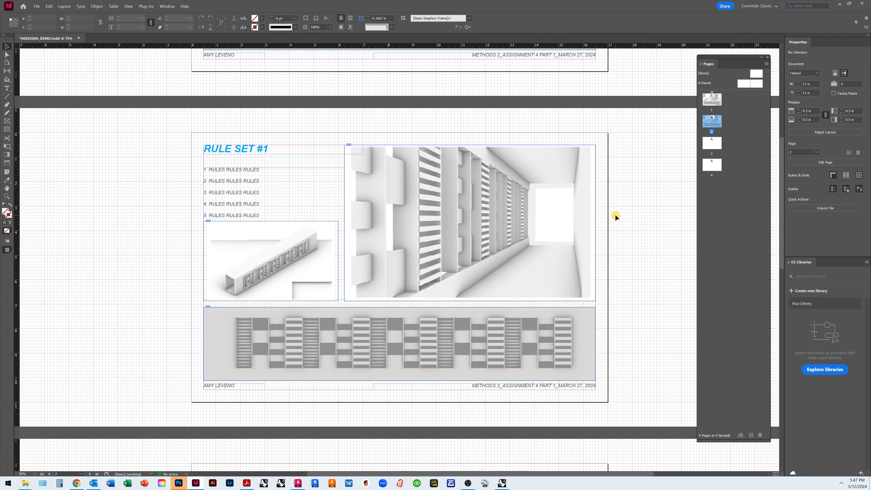
Step: Change the title on the duplicated page 2 to RULE SET #2 and leave text editing
{"action": "scroll", "coordinate": [615, 214], "scroll_direction": "up", "scroll_amount": 15}
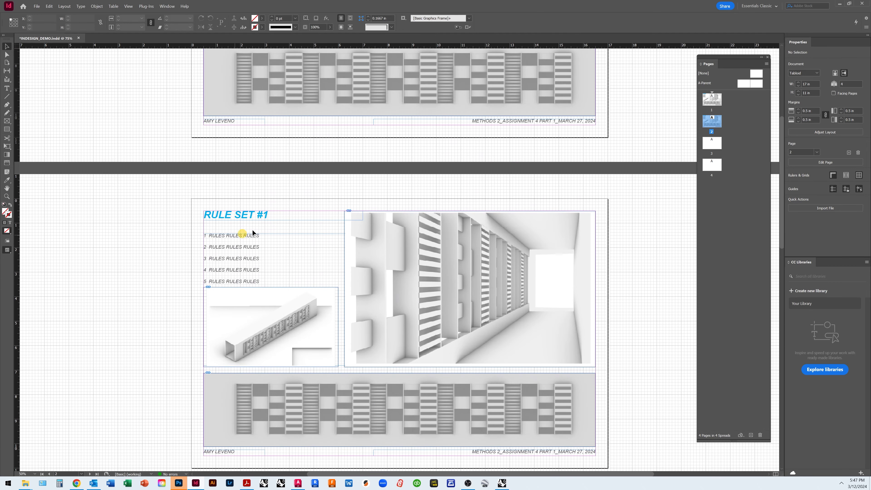
{"action": "double_click", "coordinate": [267, 216]}
{"action": "double_click", "coordinate": [267, 215]}
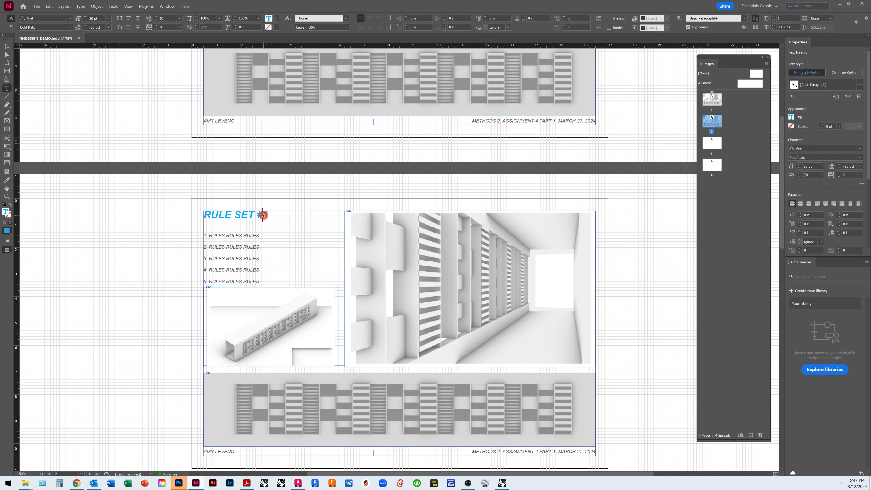
{"action": "type", "text": "2"}
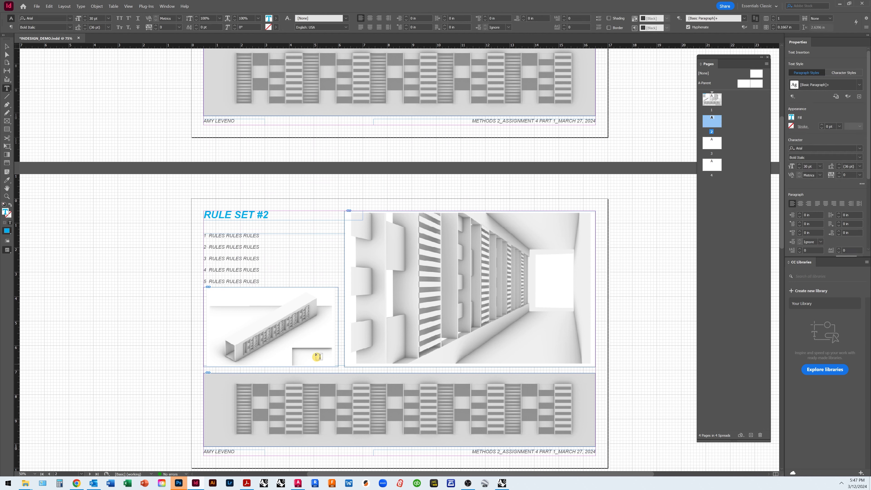
{"action": "scroll", "coordinate": [323, 318], "scroll_direction": "down", "scroll_amount": 3}
{"action": "scroll", "coordinate": [322, 318], "scroll_direction": "down", "scroll_amount": 1}
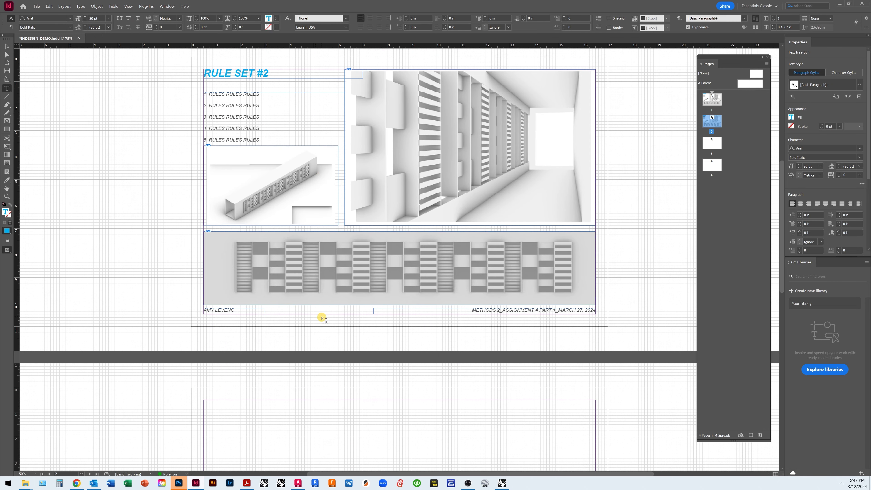
{"action": "scroll", "coordinate": [234, 312], "scroll_direction": "up", "scroll_amount": 2}
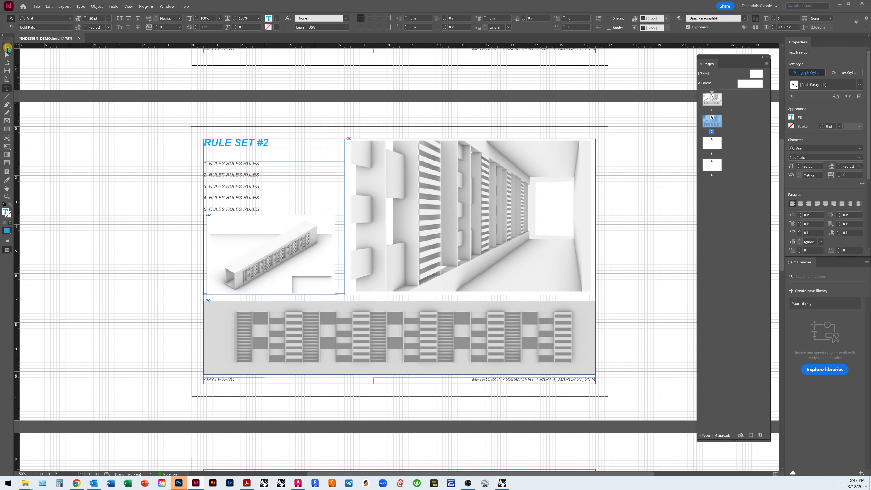
{"action": "left_click", "coordinate": [7, 46]}
{"action": "left_click", "coordinate": [107, 171]}
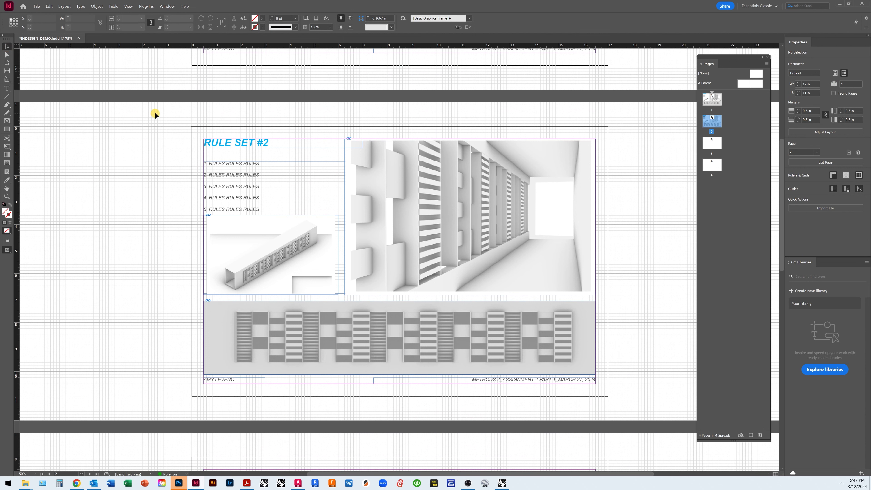
Step: Copy all the layout objects from page 2, paste them in place on blank page 3 and clear the selection
{"action": "left_click_drag", "start_coordinate": [177, 127], "coordinate": [623, 405]}
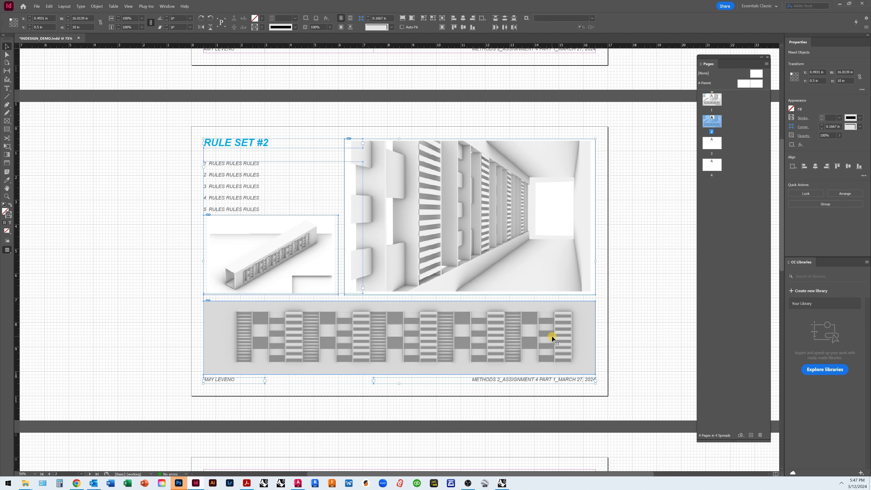
{"action": "scroll", "coordinate": [554, 281], "scroll_direction": "down", "scroll_amount": 5}
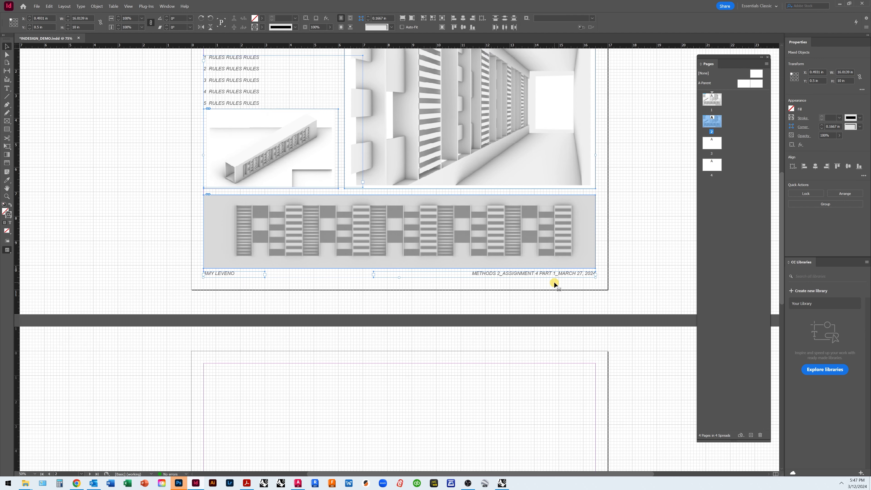
{"action": "scroll", "coordinate": [554, 281], "scroll_direction": "down", "scroll_amount": 3}
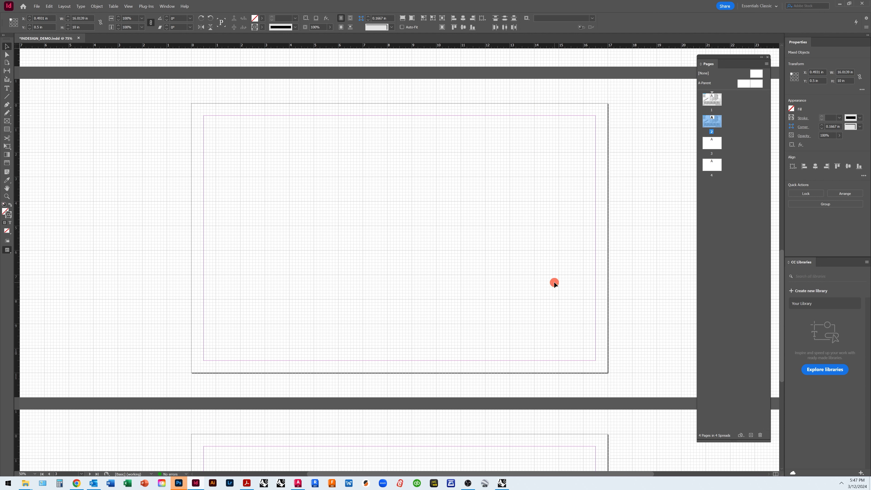
{"action": "left_click", "coordinate": [555, 283]}
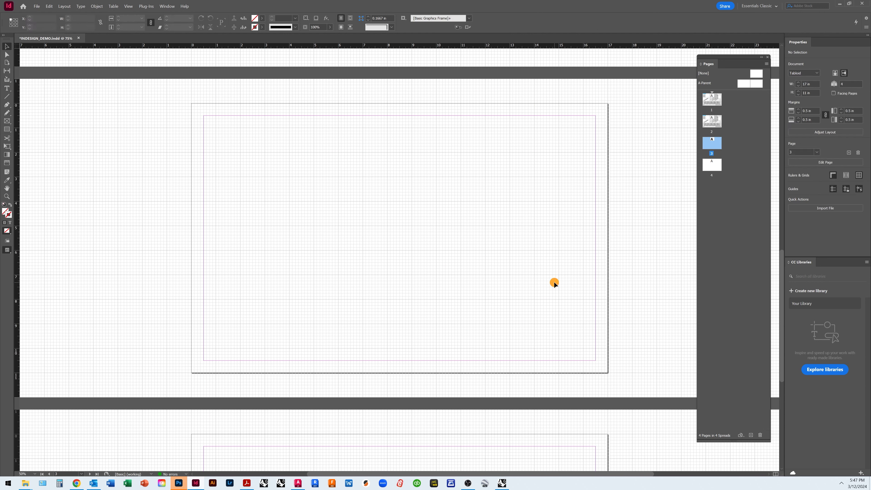
{"action": "left_click", "coordinate": [48, 7]}
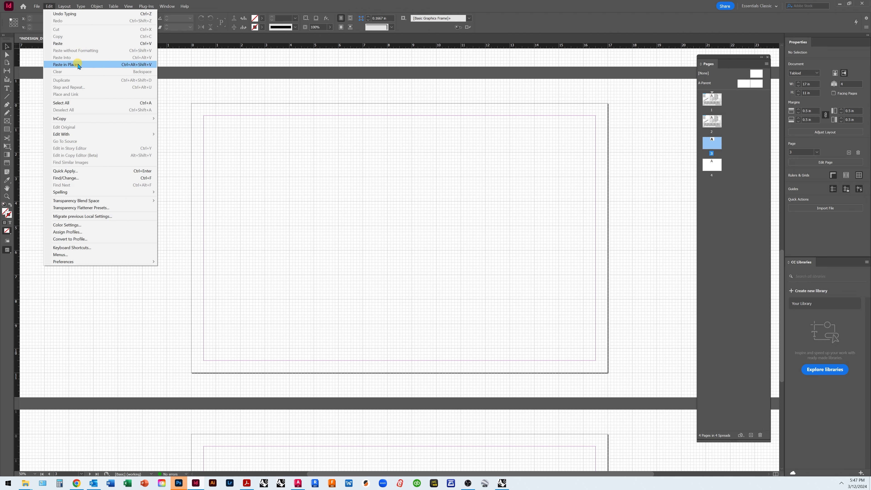
{"action": "left_click", "coordinate": [65, 65]}
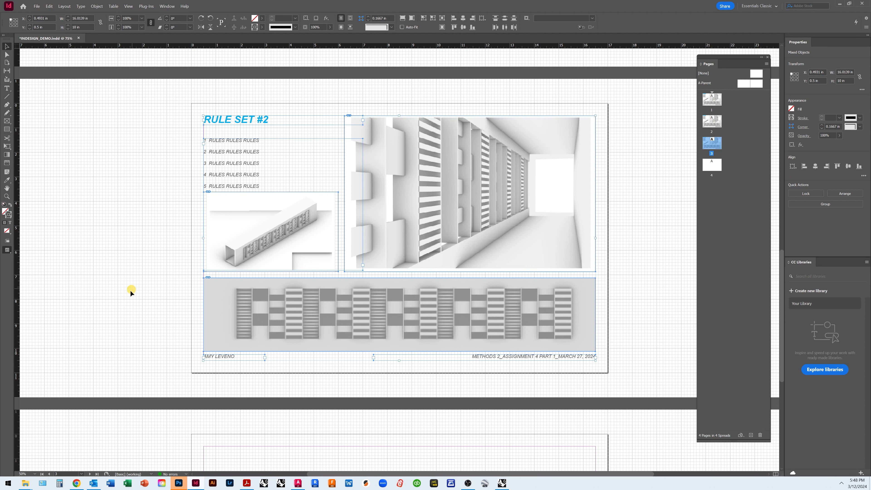
{"action": "left_click", "coordinate": [140, 320]}
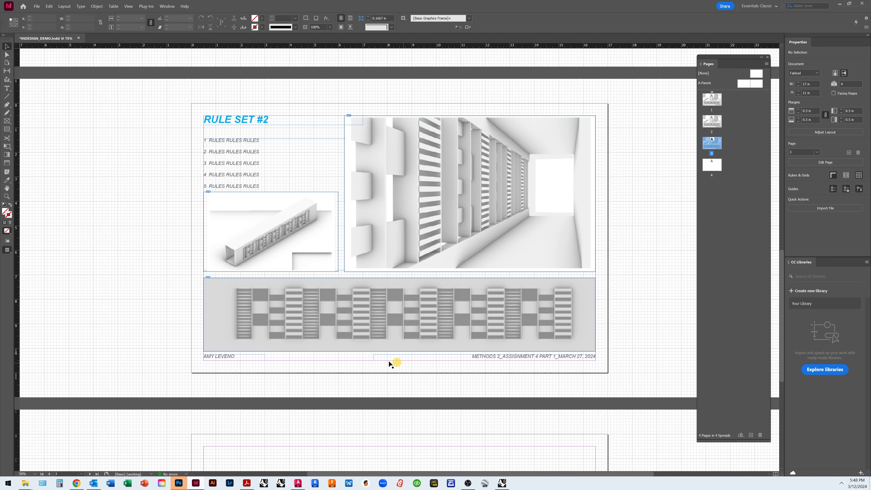
{"action": "scroll", "coordinate": [197, 325], "scroll_direction": "up", "scroll_amount": 10}
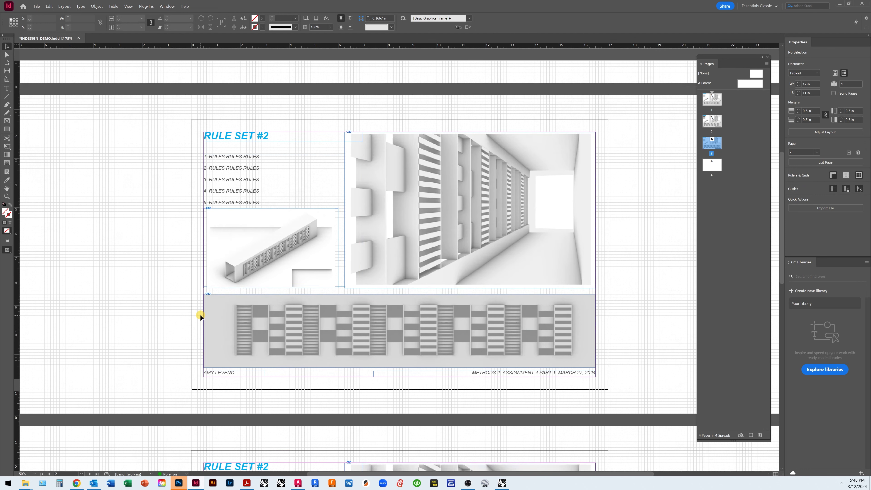
{"action": "scroll", "coordinate": [191, 315], "scroll_direction": "up", "scroll_amount": 10}
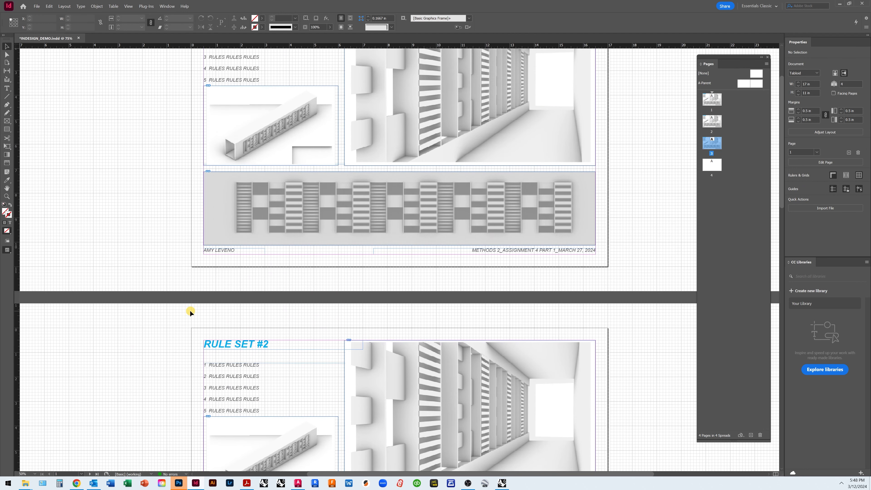
Step: Change the number in the page 3 title so it reads RULE SET #3 and leave the text selection
{"action": "scroll", "coordinate": [190, 310], "scroll_direction": "down", "scroll_amount": 15}
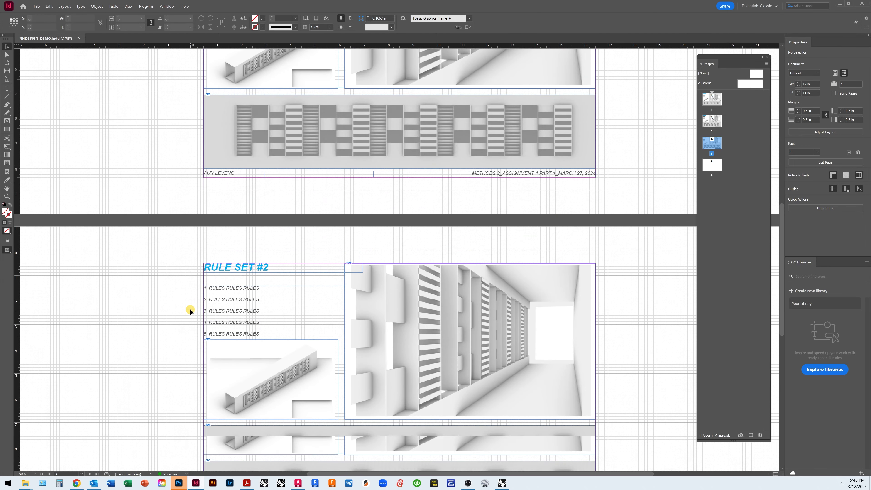
{"action": "double_click", "coordinate": [269, 269]}
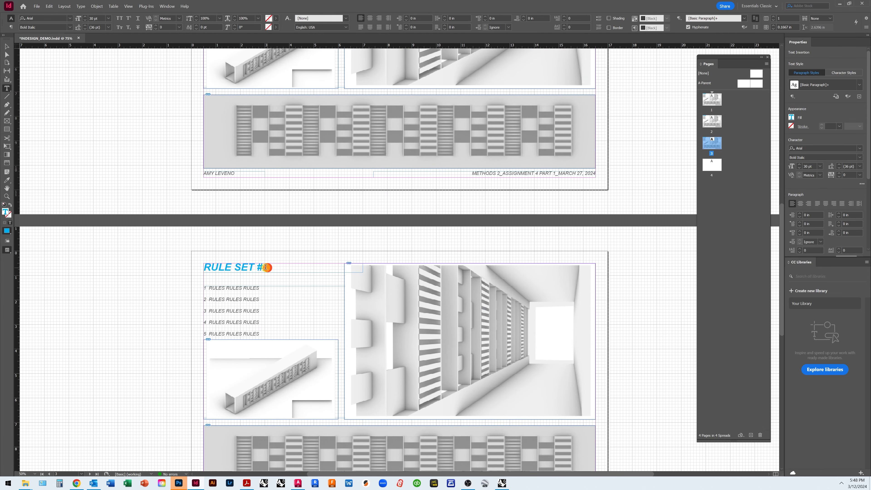
{"action": "double_click", "coordinate": [266, 268]}
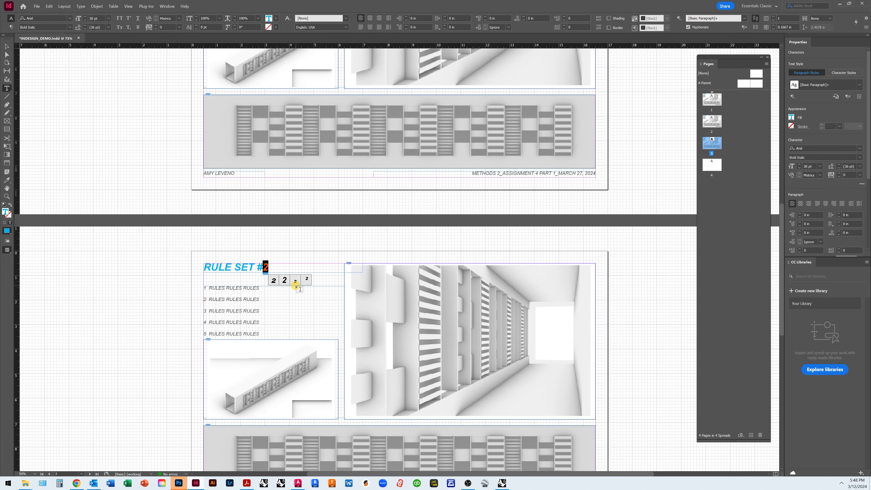
{"action": "type", "text": "3"}
{"action": "left_click", "coordinate": [166, 296]}
Step: Delete the perspective, elevation and axonometric images from page 3 while keeping their empty frames
{"action": "scroll", "coordinate": [143, 303], "scroll_direction": "down", "scroll_amount": 1}
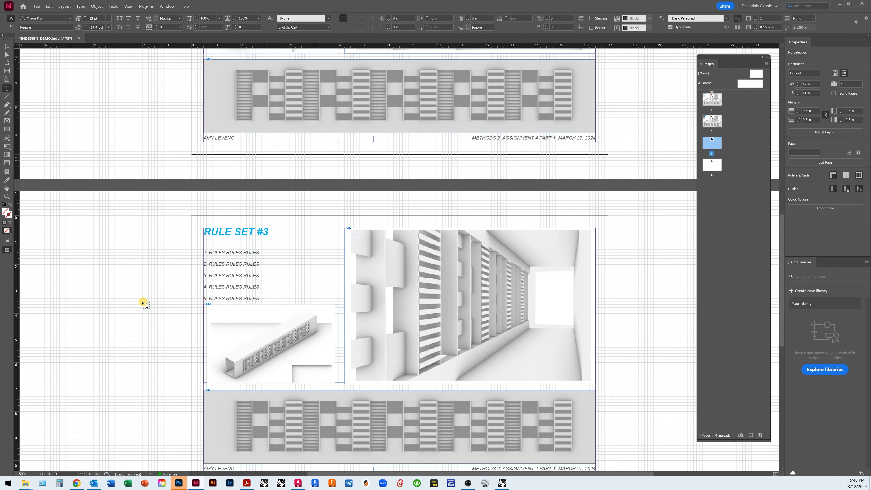
{"action": "scroll", "coordinate": [143, 302], "scroll_direction": "down", "scroll_amount": 2}
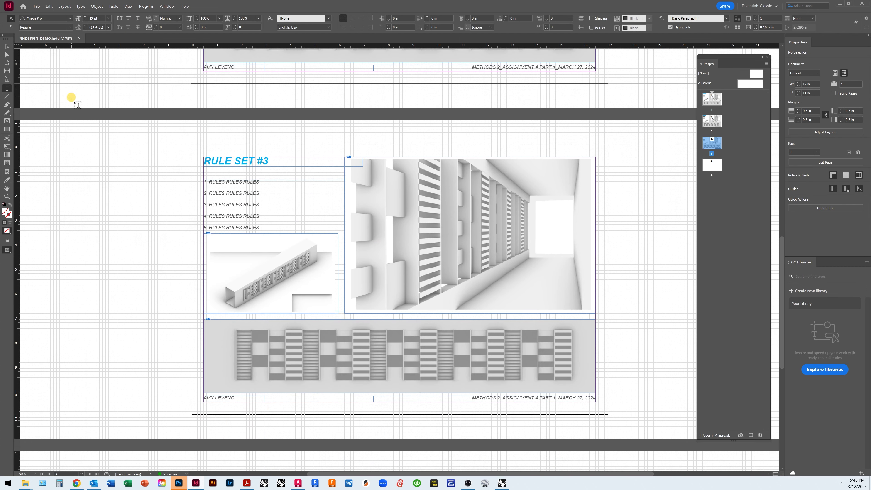
{"action": "left_click", "coordinate": [9, 55]}
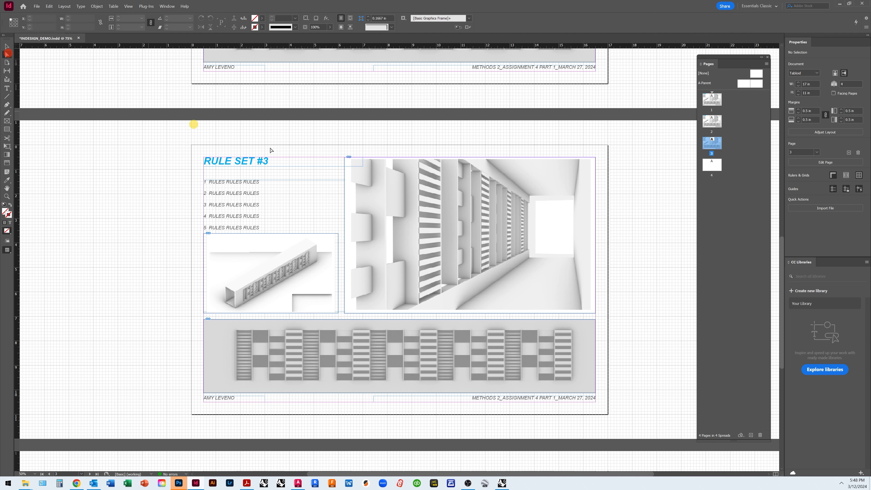
{"action": "left_click", "coordinate": [458, 223]}
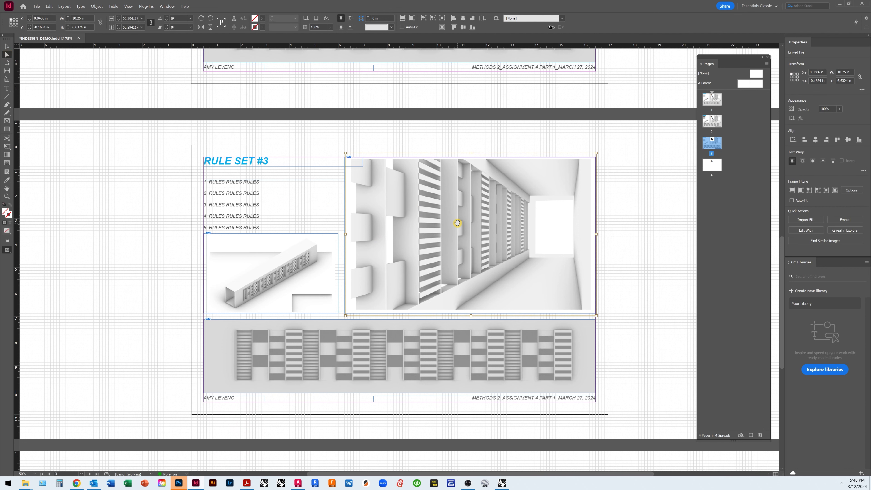
{"action": "key", "text": "Delete"}
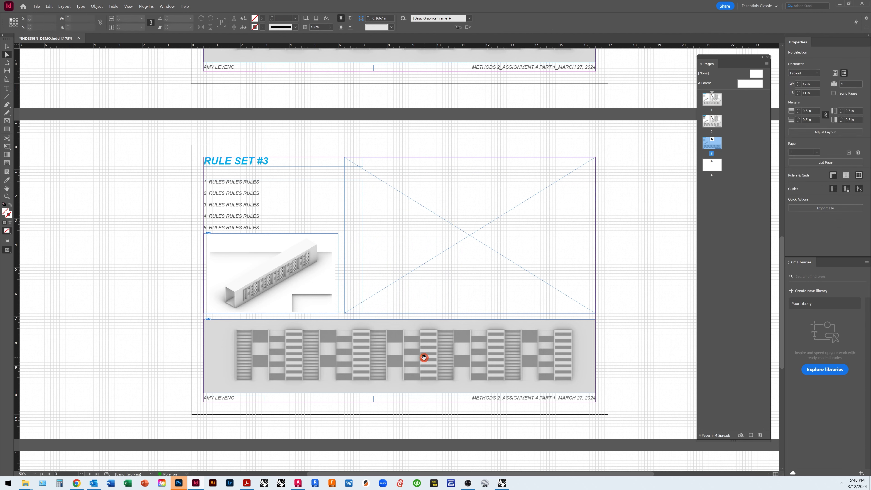
{"action": "left_click", "coordinate": [425, 357]}
{"action": "key", "text": "Delete"}
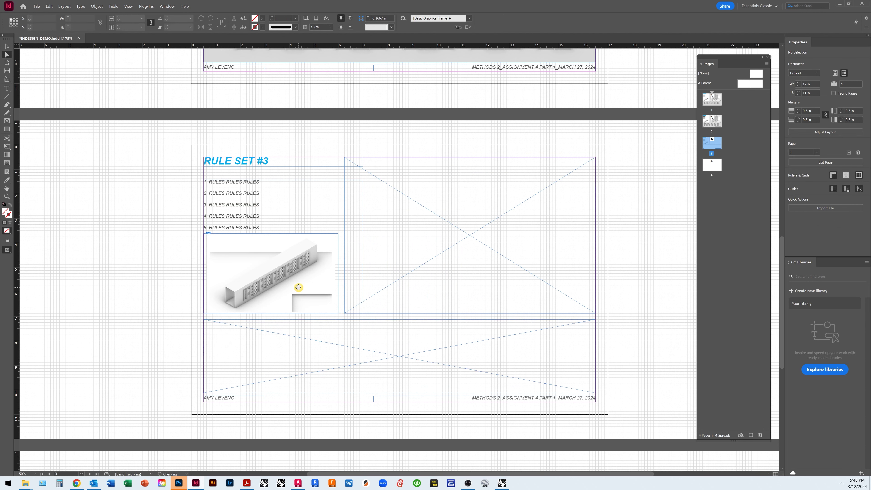
{"action": "left_click", "coordinate": [298, 287]}
{"action": "key", "text": "Delete"}
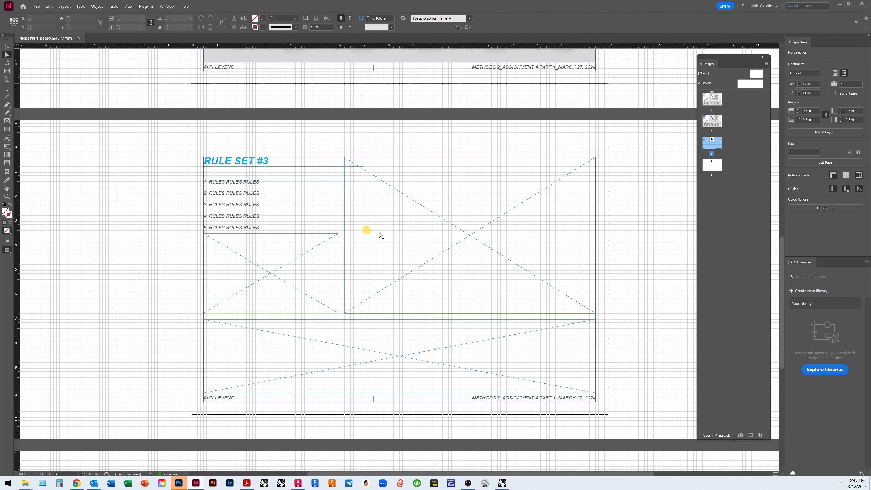
Step: Place A4_PERSPECTIVE.pdf from the WEEK_9_LECTURES folder into the large empty frame beside the rules on page 3
{"action": "left_click", "coordinate": [439, 233]}
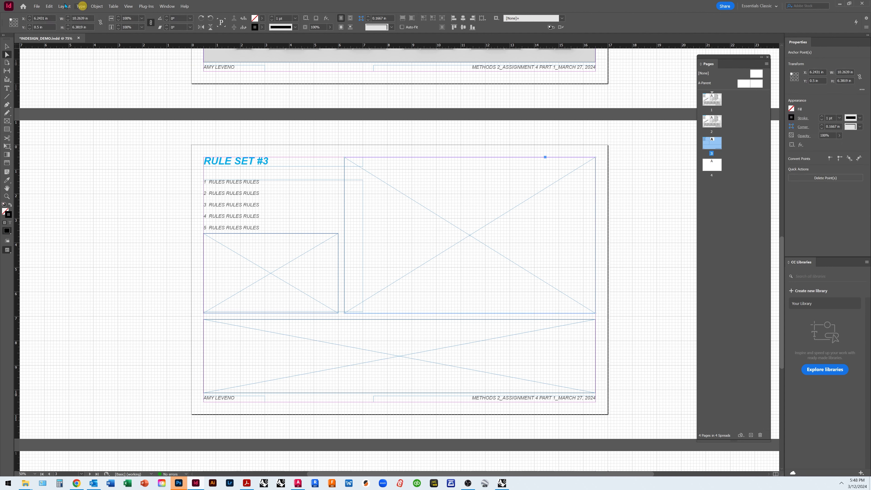
{"action": "left_click", "coordinate": [35, 6]}
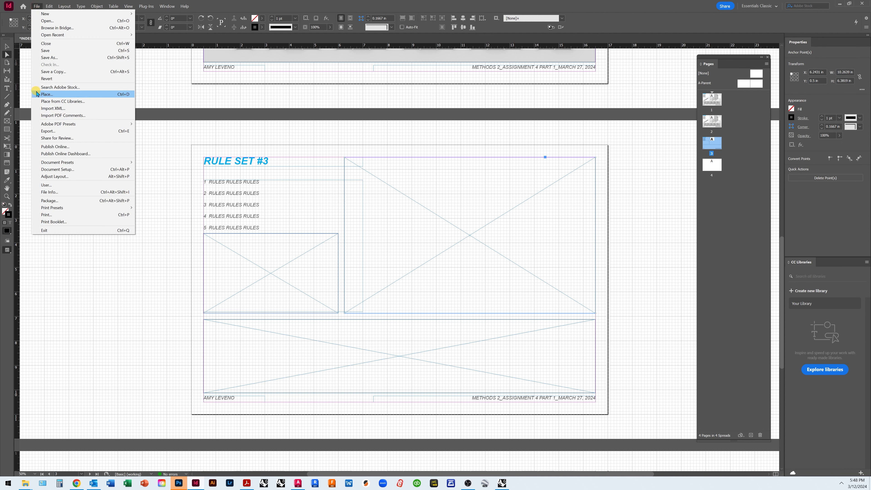
{"action": "left_click", "coordinate": [45, 94]}
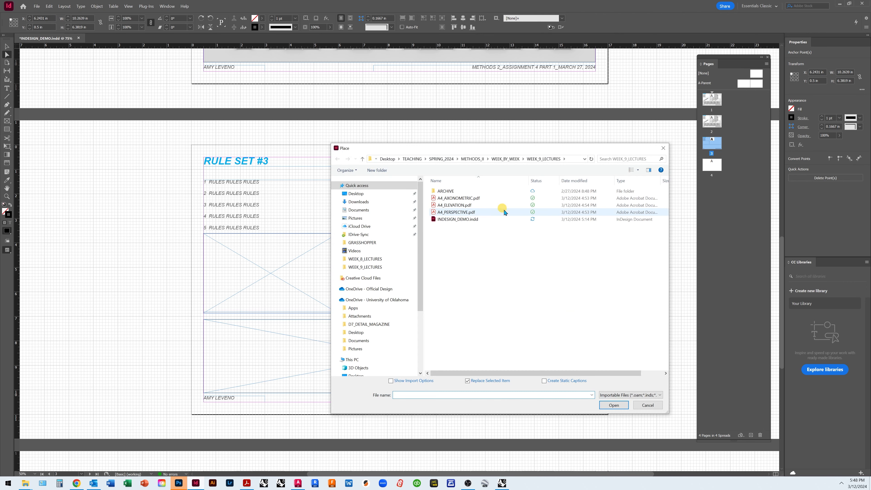
{"action": "left_click_drag", "start_coordinate": [511, 150], "coordinate": [710, 129]}
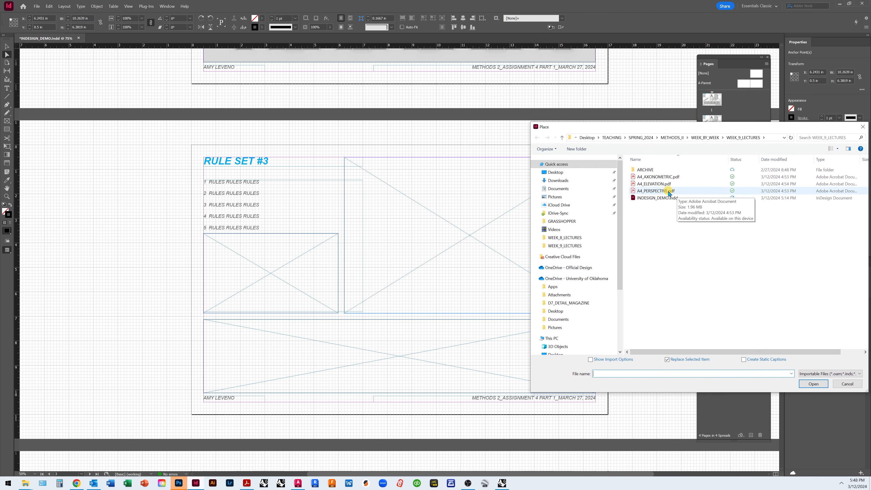
{"action": "left_click", "coordinate": [669, 191]}
{"action": "left_click", "coordinate": [810, 384]}
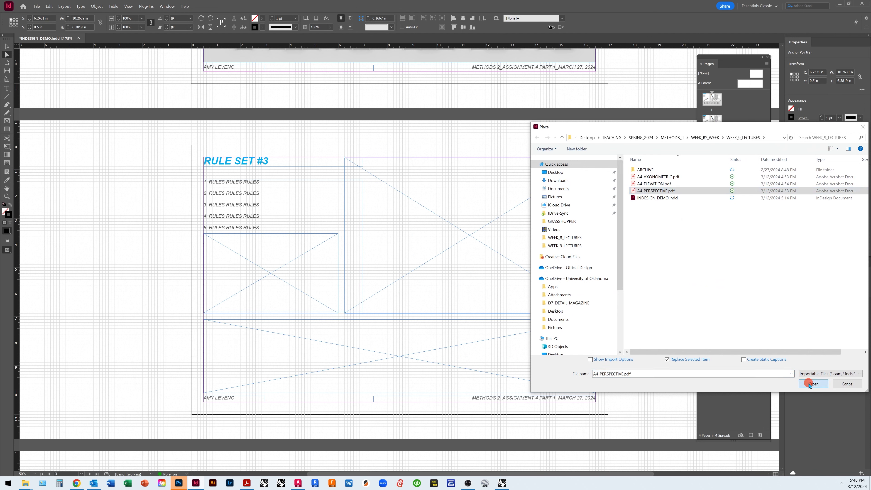
Step: Place A4_ELEVATION.pdf into the wide empty frame above the footer on page 3
{"action": "left_click", "coordinate": [405, 357]}
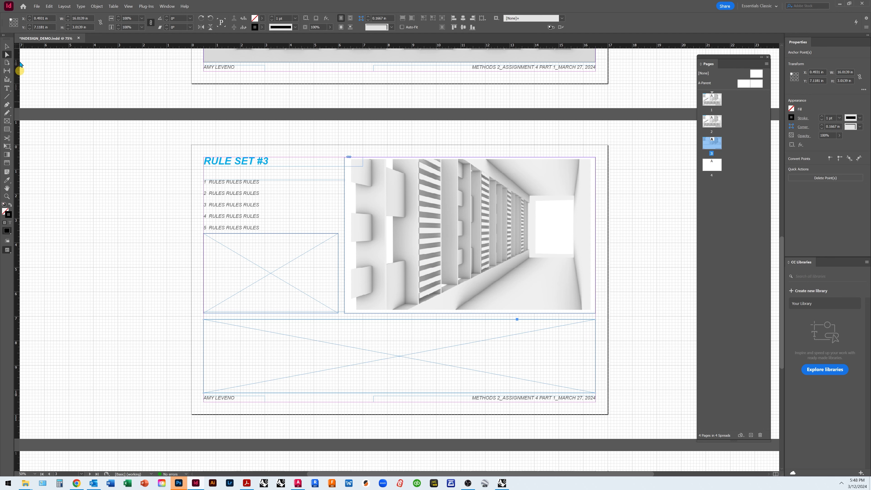
{"action": "left_click", "coordinate": [37, 6]}
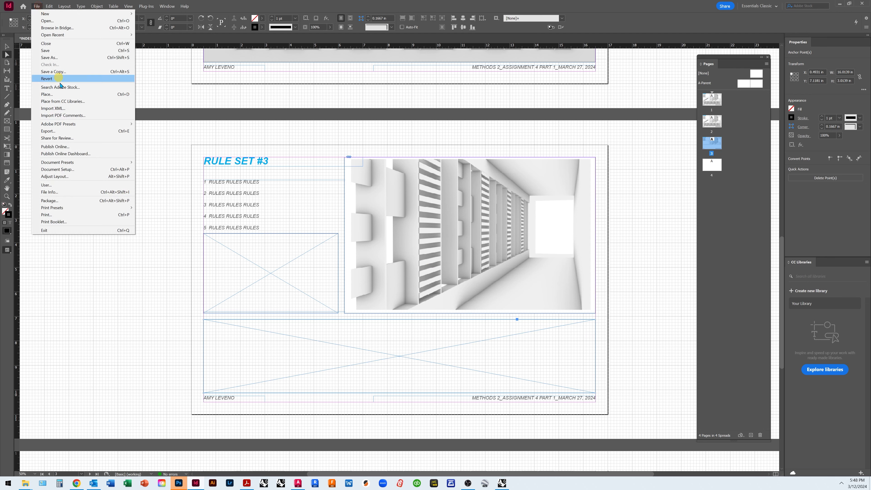
{"action": "left_click", "coordinate": [56, 94]}
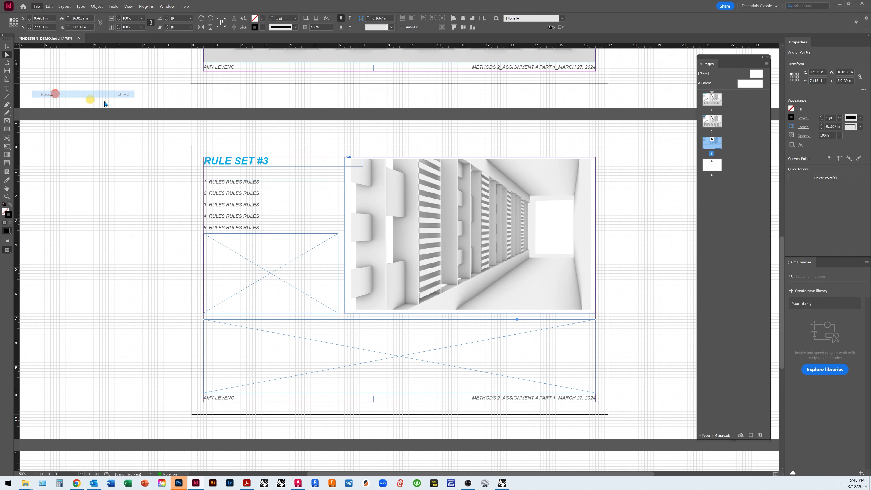
{"action": "left_click", "coordinate": [654, 183]}
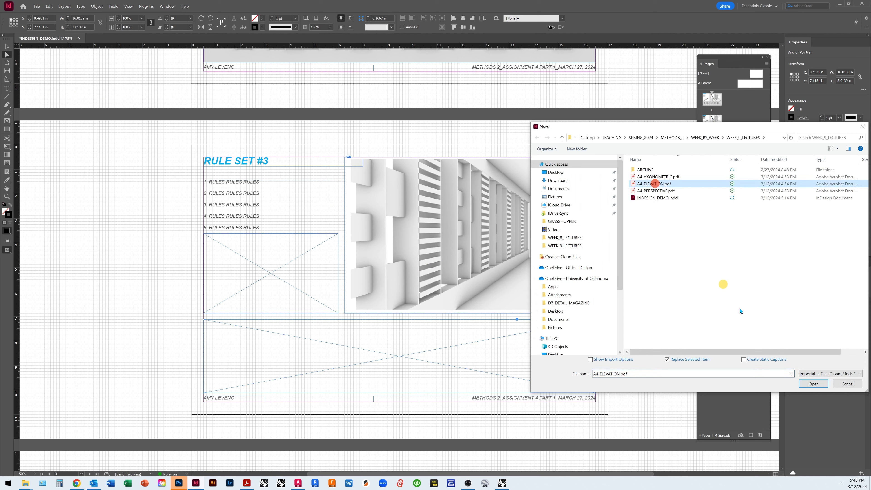
{"action": "left_click", "coordinate": [813, 384]}
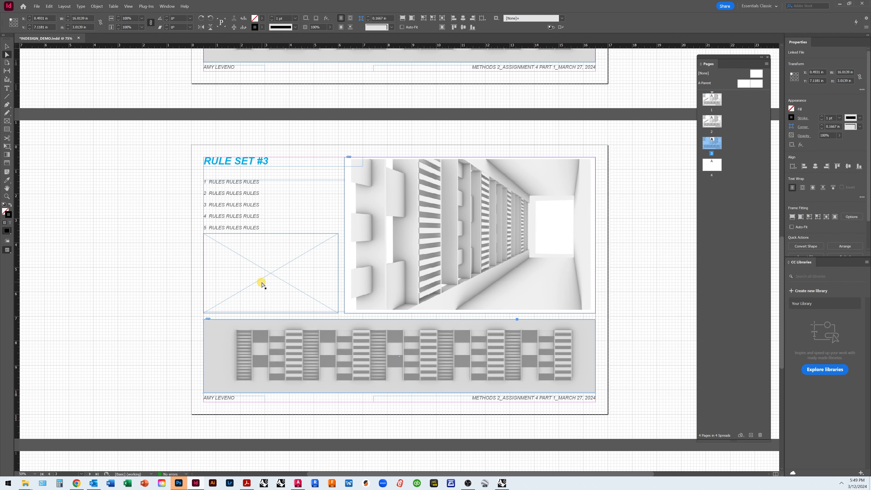
Step: Place A4_AXONOMETRIC.pdf into the small empty frame below the rules on page 3 and clear the selection
{"action": "left_click", "coordinate": [258, 280]}
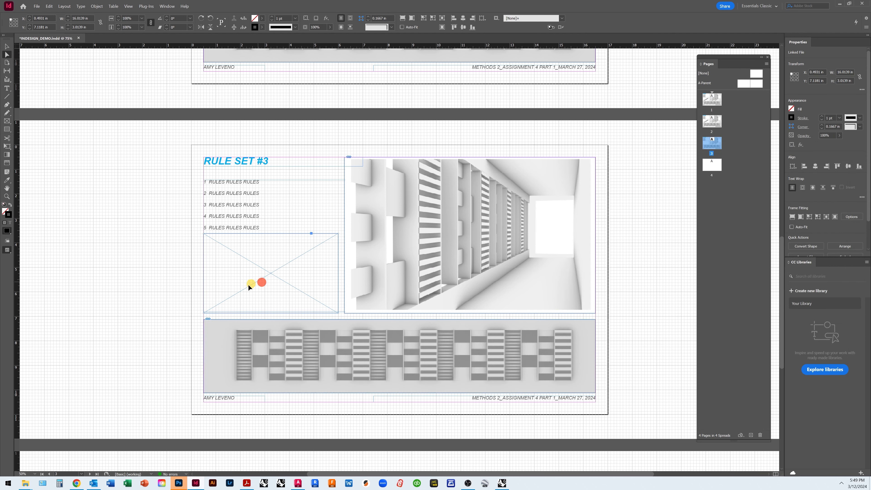
{"action": "left_click", "coordinate": [36, 7]}
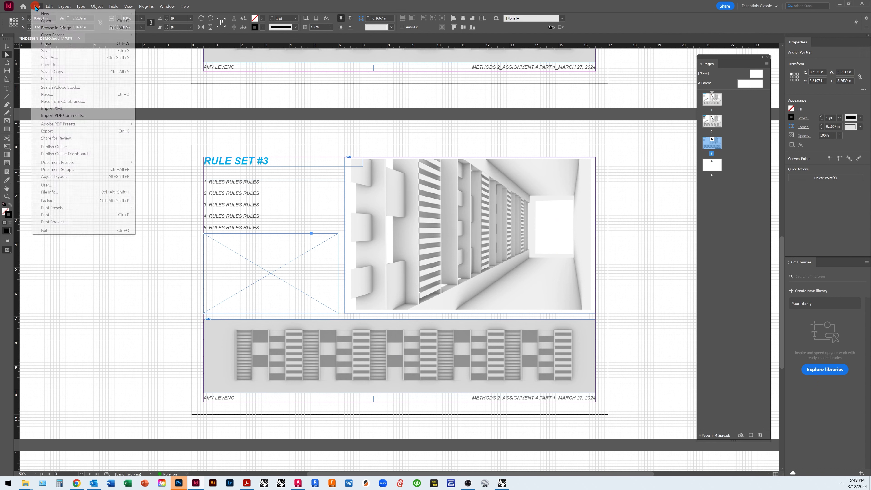
{"action": "left_click", "coordinate": [57, 95]}
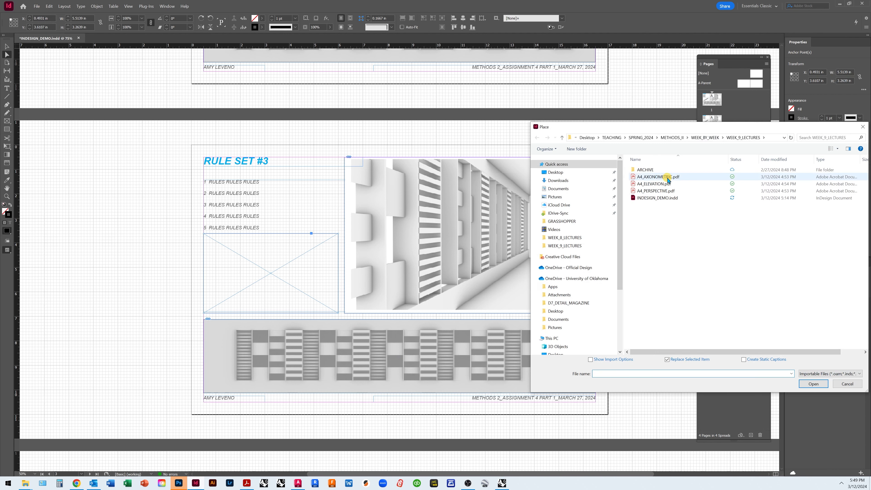
{"action": "left_click", "coordinate": [658, 177]}
{"action": "left_click", "coordinate": [815, 383]}
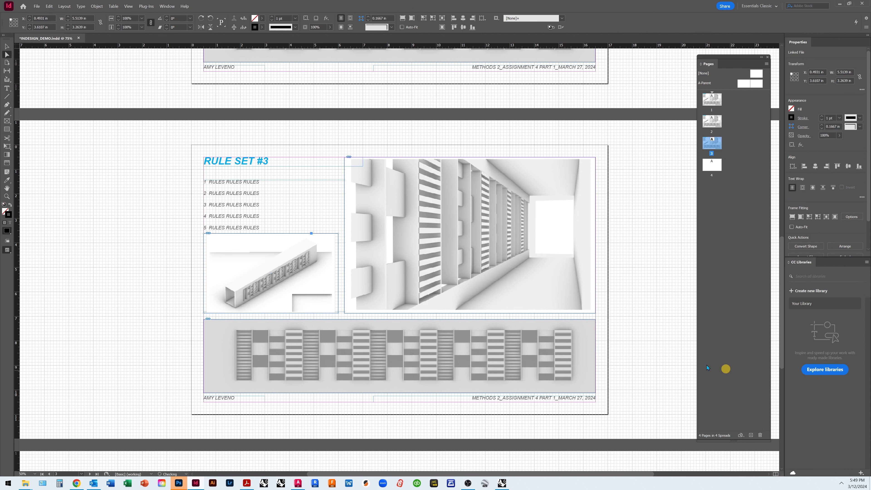
{"action": "left_click", "coordinate": [636, 354]}
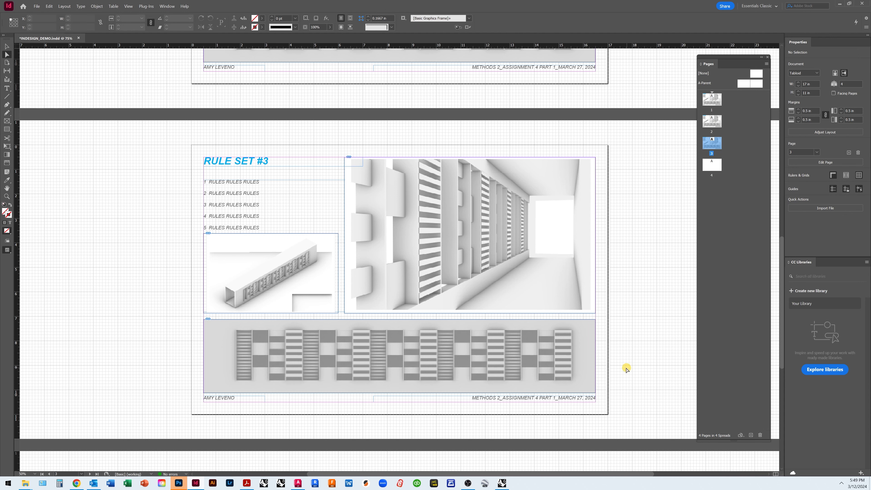
Step: Set the document's display performance to High Quality Display
{"action": "scroll", "coordinate": [626, 366], "scroll_direction": "up", "scroll_amount": 5}
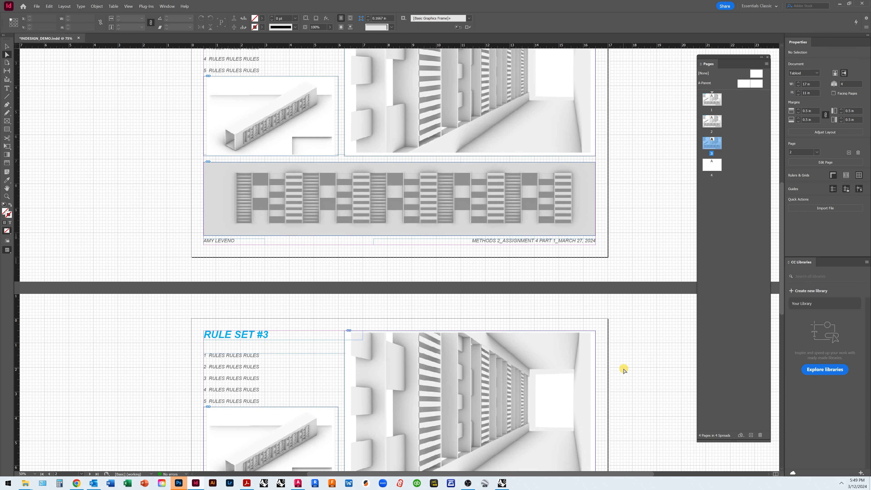
{"action": "scroll", "coordinate": [624, 370], "scroll_direction": "down", "scroll_amount": 5}
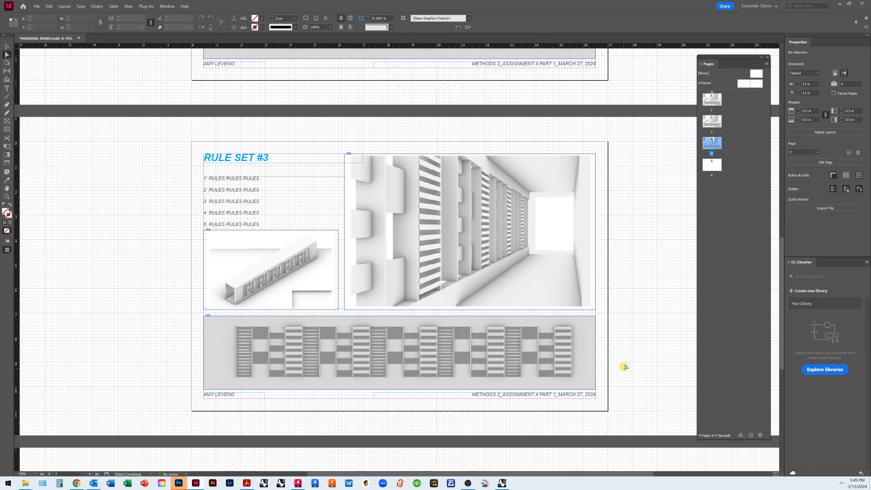
{"action": "scroll", "coordinate": [624, 366], "scroll_direction": "down", "scroll_amount": 1}
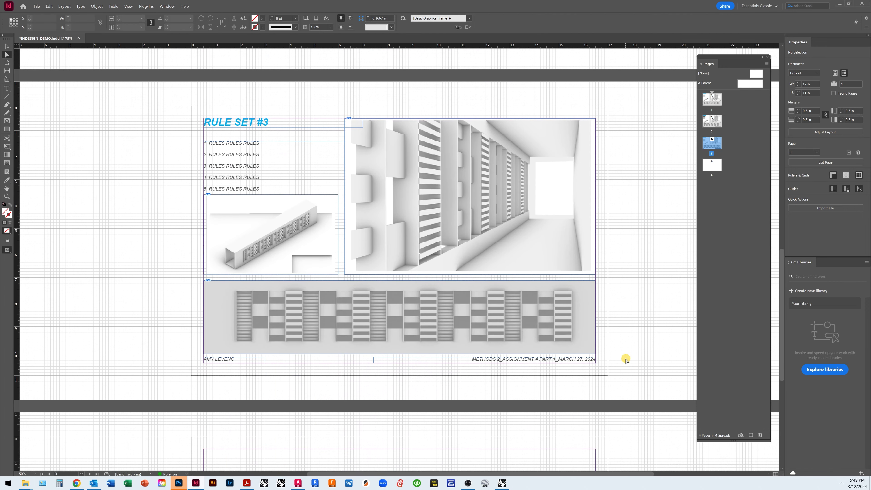
{"action": "left_click", "coordinate": [132, 9]}
{"action": "mouse_move", "coordinate": [190, 107]}
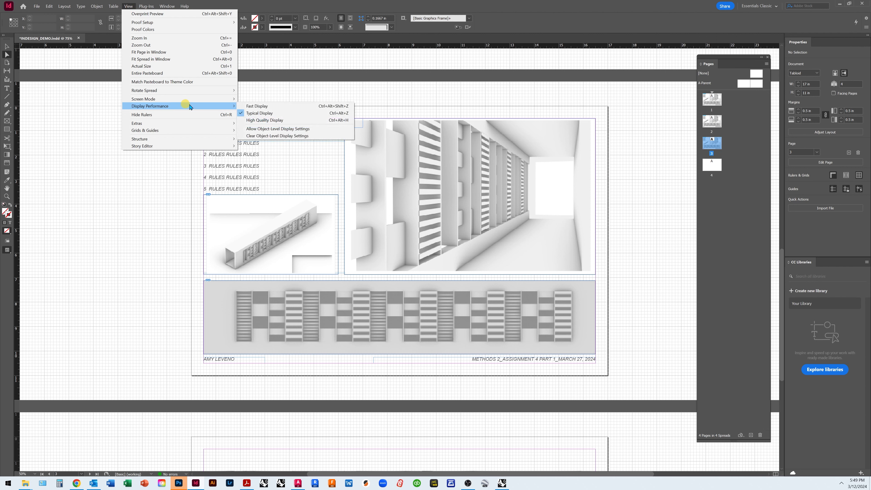
{"action": "left_click", "coordinate": [272, 120]}
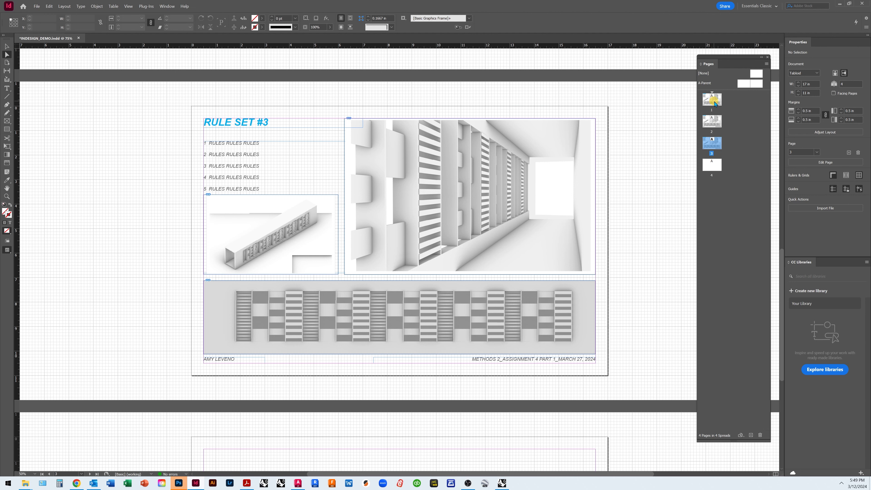
Step: Go to pages 2, 1 and 3 in turn and compare their rule-set layouts
{"action": "double_click", "coordinate": [714, 122]}
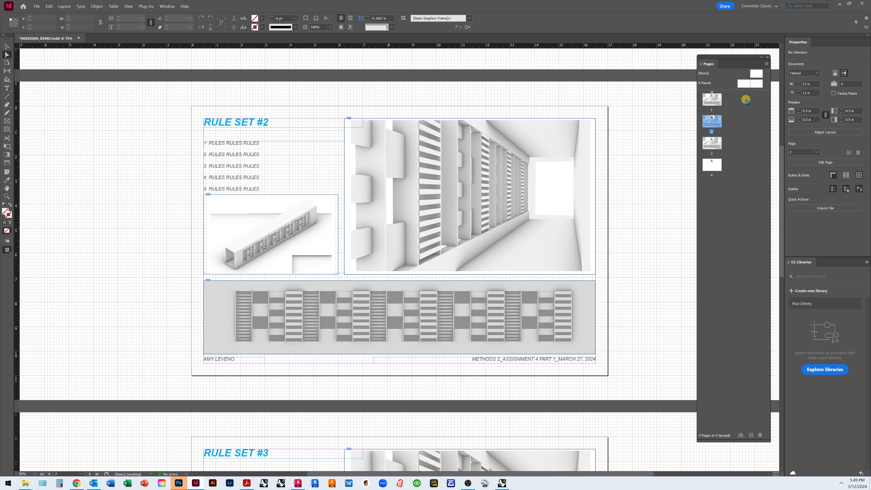
{"action": "double_click", "coordinate": [716, 100]}
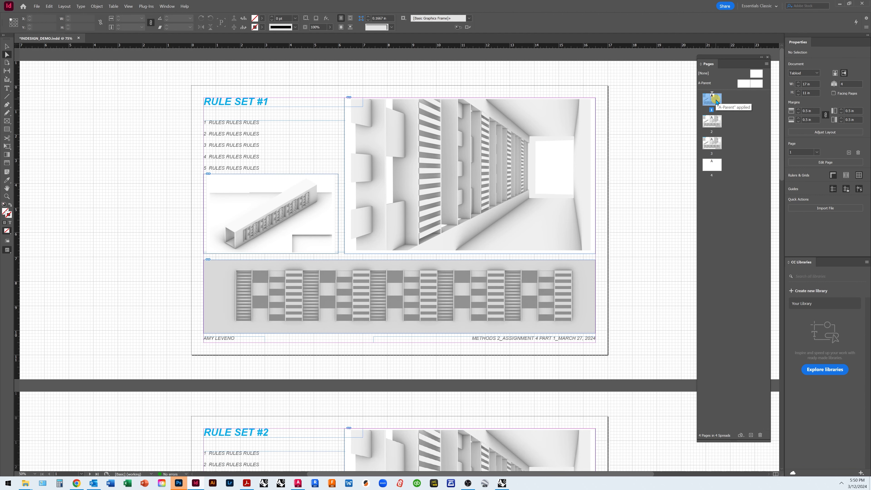
{"action": "double_click", "coordinate": [716, 146]}
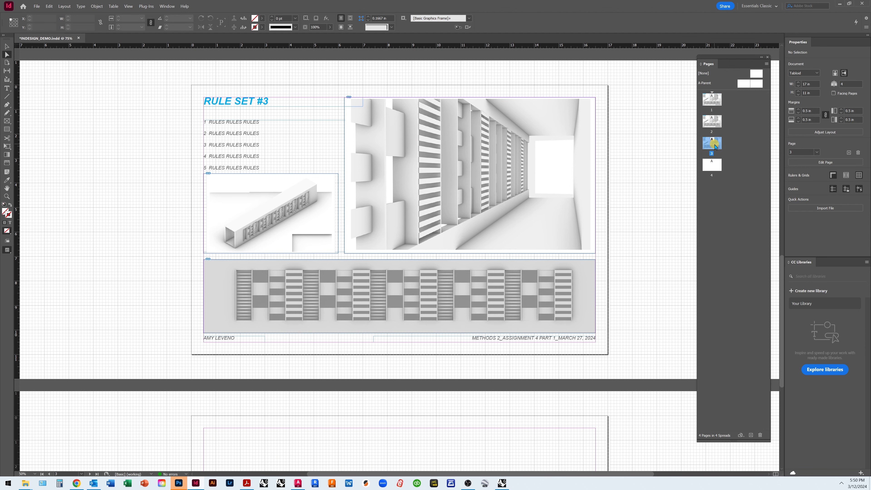
{"action": "scroll", "coordinate": [590, 282], "scroll_direction": "down", "scroll_amount": 3}
{"action": "scroll", "coordinate": [593, 284], "scroll_direction": "up", "scroll_amount": 4}
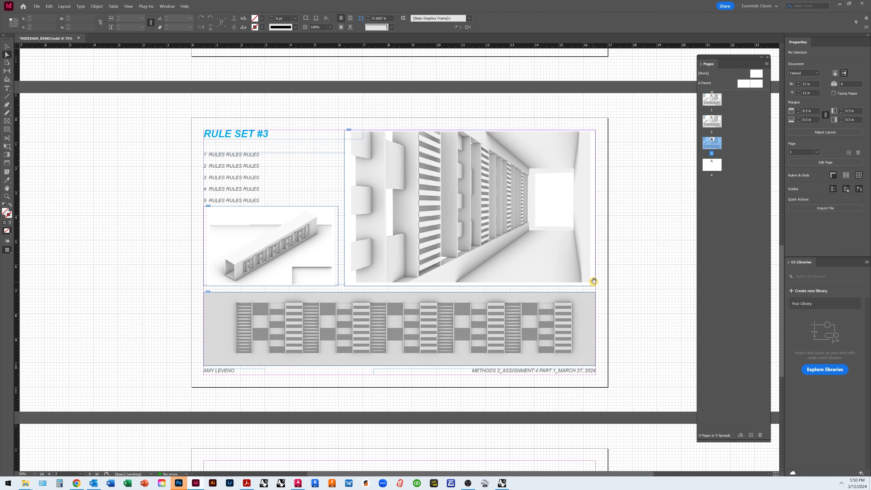
{"action": "scroll", "coordinate": [627, 273], "scroll_direction": "down", "scroll_amount": 1}
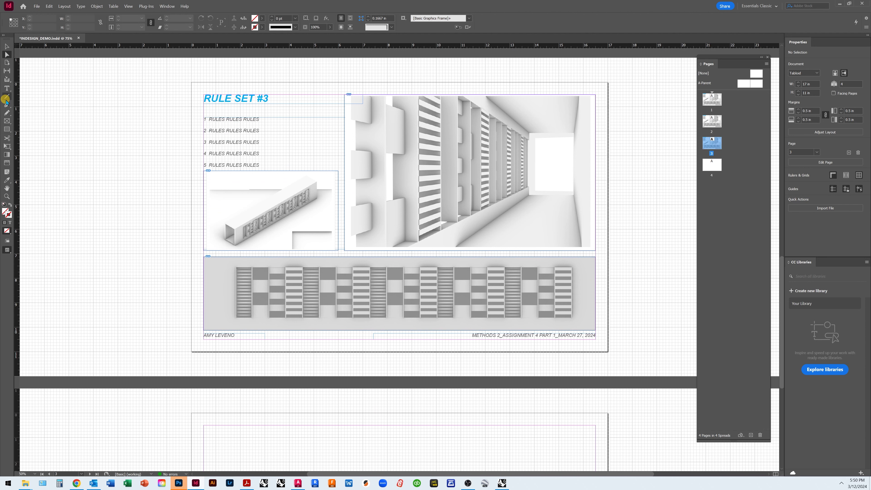
Step: Review the rule-set layouts from page 3 up to page 1 and back down to page 2
{"action": "left_click", "coordinate": [7, 188]}
{"action": "left_click_drag", "start_coordinate": [140, 134], "coordinate": [124, 427]}
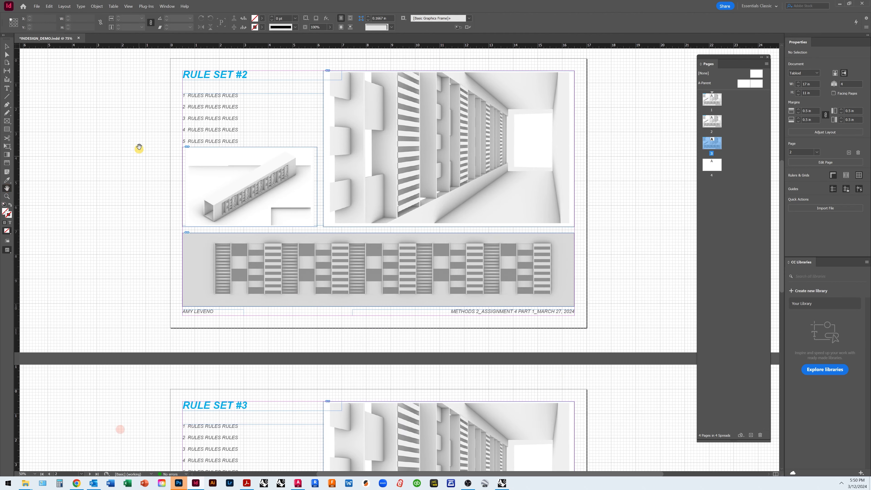
{"action": "left_click_drag", "start_coordinate": [164, 124], "coordinate": [138, 457]}
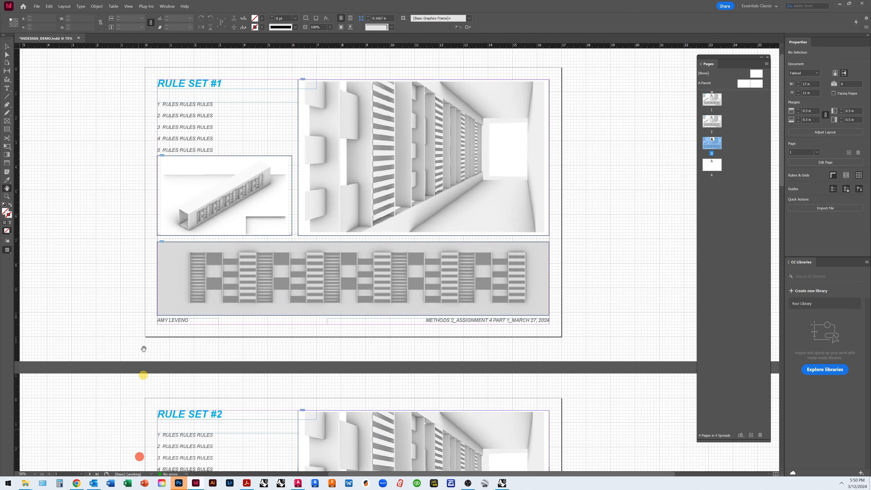
{"action": "left_click_drag", "start_coordinate": [121, 113], "coordinate": [155, 148]}
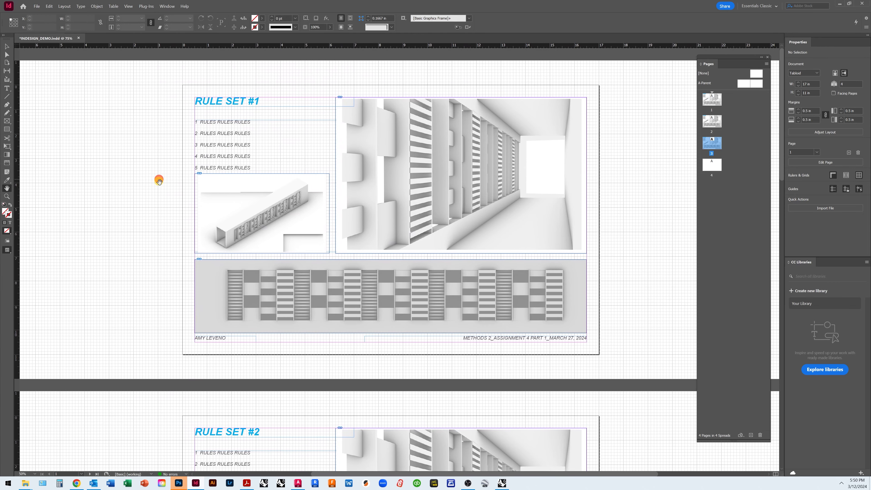
{"action": "left_click_drag", "start_coordinate": [171, 303], "coordinate": [191, 177]}
{"action": "left_click_drag", "start_coordinate": [167, 216], "coordinate": [162, 216]}
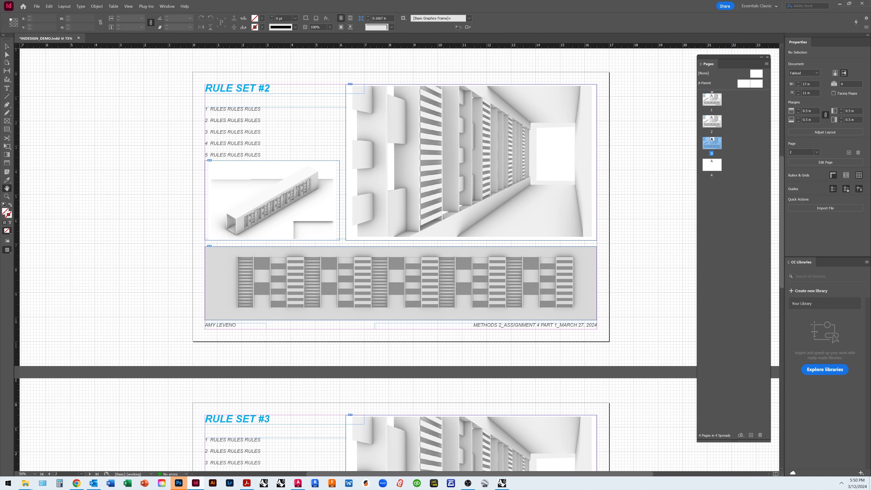
{"action": "key", "text": "alt+Tab"}
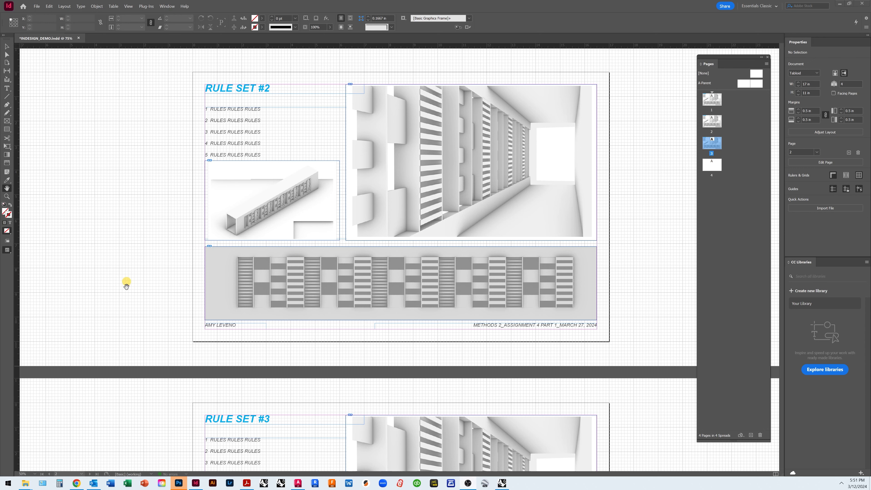
Step: Delete the blank page 4 from the document
{"action": "scroll", "coordinate": [126, 282], "scroll_direction": "up", "scroll_amount": 3}
{"action": "scroll", "coordinate": [129, 297], "scroll_direction": "up", "scroll_amount": 4}
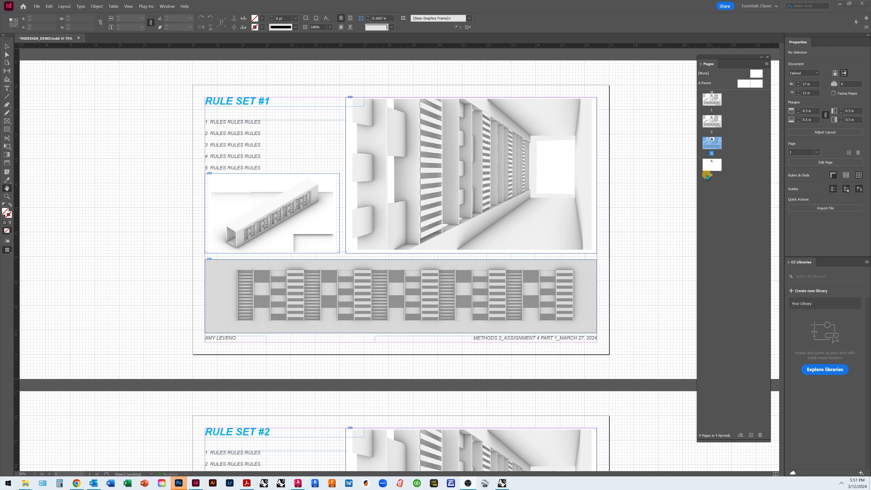
{"action": "left_click", "coordinate": [716, 167]}
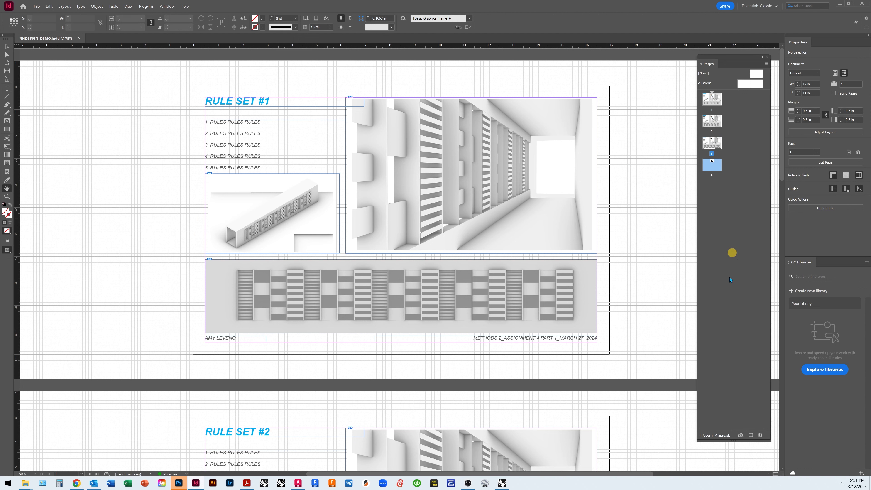
{"action": "left_click", "coordinate": [760, 435]}
{"action": "scroll", "coordinate": [477, 253], "scroll_direction": "up", "scroll_amount": 15}
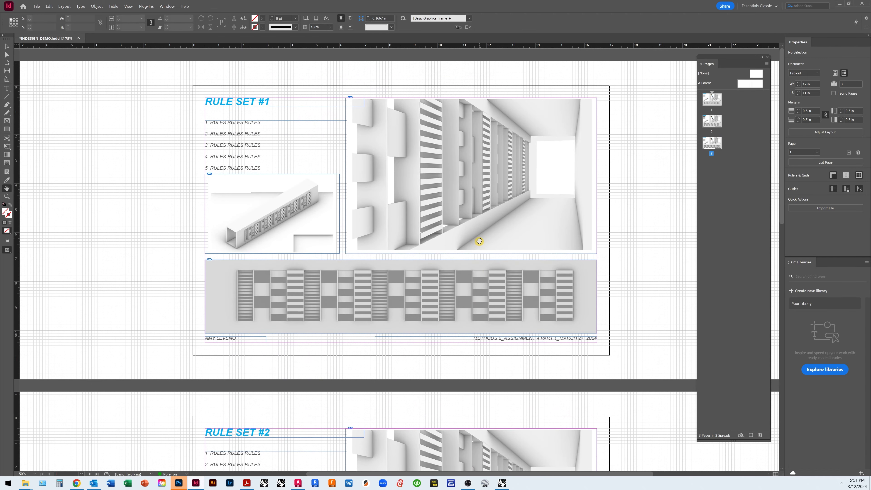
{"action": "scroll", "coordinate": [473, 239], "scroll_direction": "down", "scroll_amount": 8}
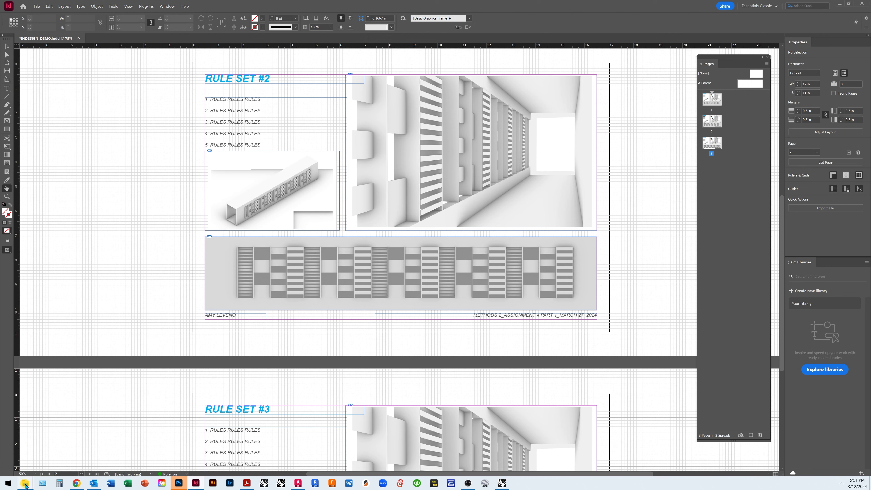
Step: Switch to File Explorer to review the document and image files in the WEEK_9_LECTURES folder, and move the window aside
{"action": "mouse_move", "coordinate": [25, 483]}
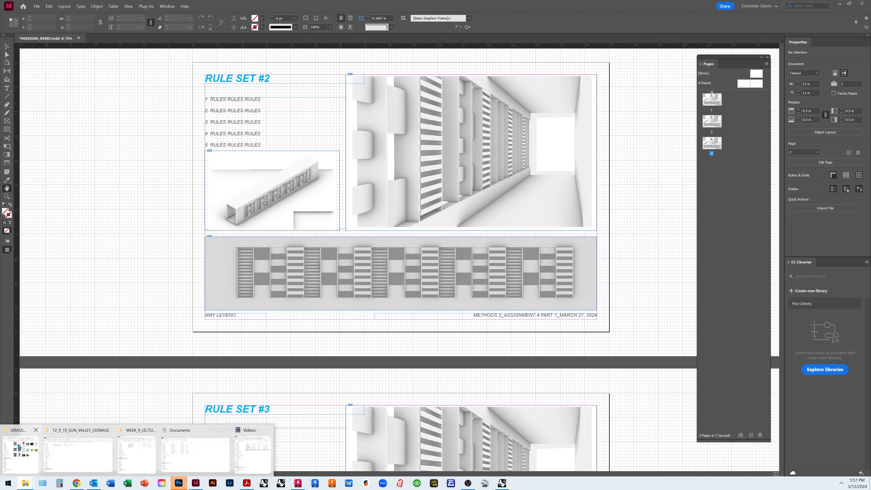
{"action": "left_click", "coordinate": [134, 449]}
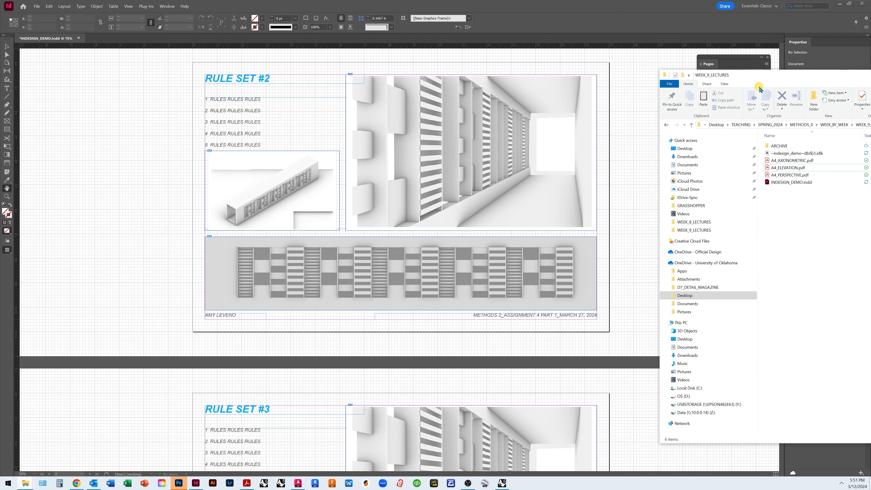
{"action": "left_click_drag", "start_coordinate": [774, 78], "coordinate": [520, 78]}
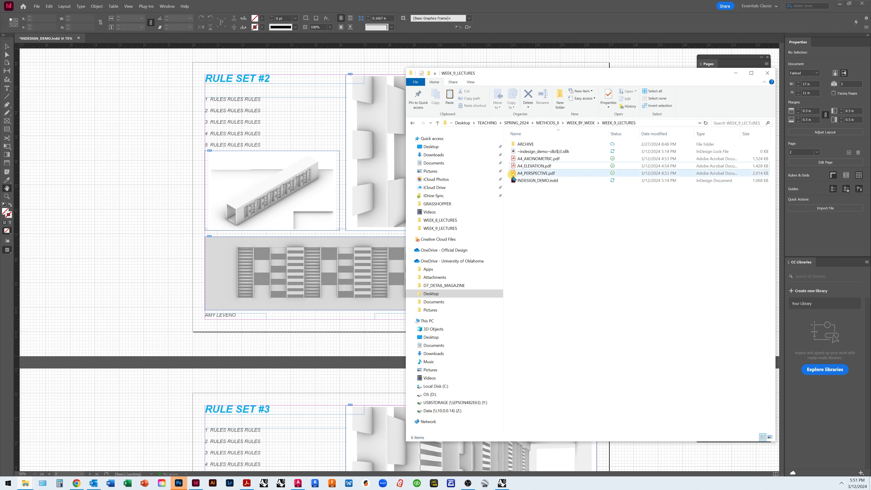
{"action": "left_click_drag", "start_coordinate": [592, 78], "coordinate": [620, 77]}
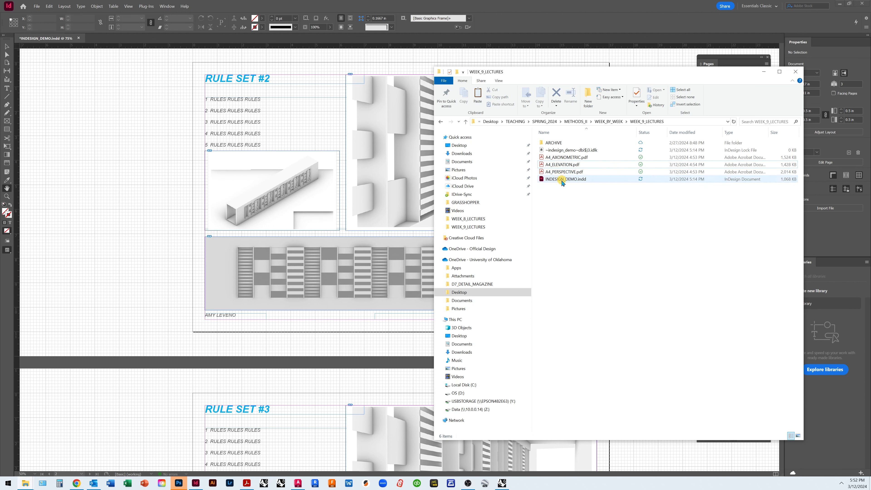
{"action": "left_click_drag", "start_coordinate": [635, 77], "coordinate": [686, 69]}
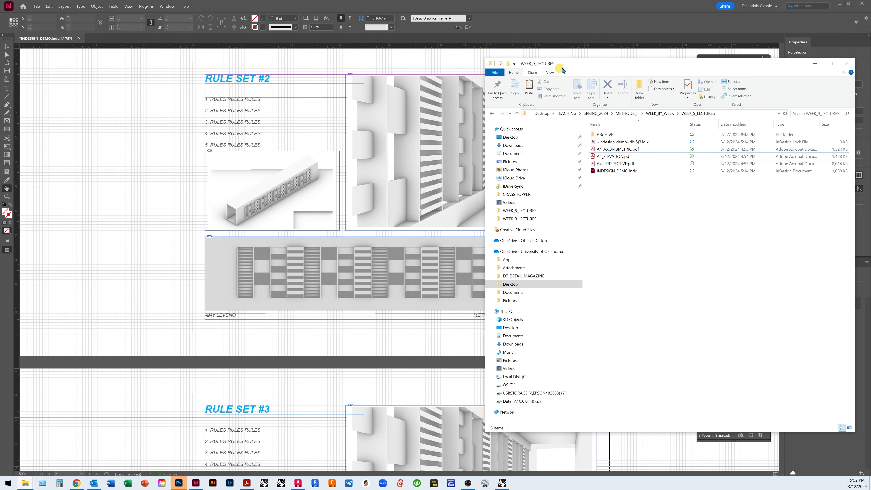
{"action": "left_click_drag", "start_coordinate": [572, 65], "coordinate": [870, 69]}
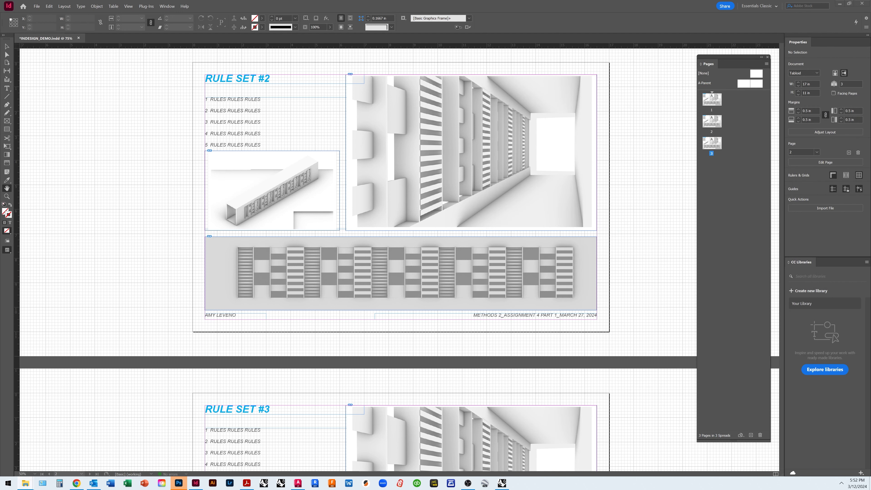
Step: Save the document and open its Package summary, positioned higher over the page
{"action": "left_click", "coordinate": [36, 7]}
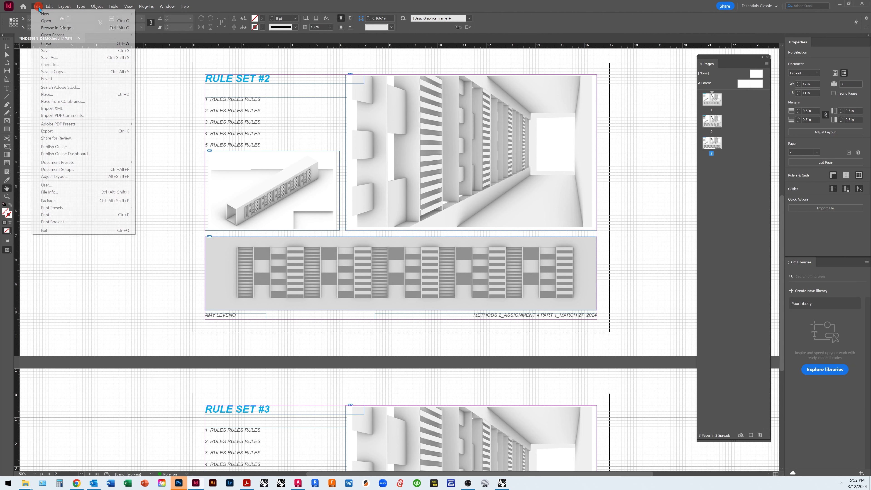
{"action": "left_click", "coordinate": [52, 51]}
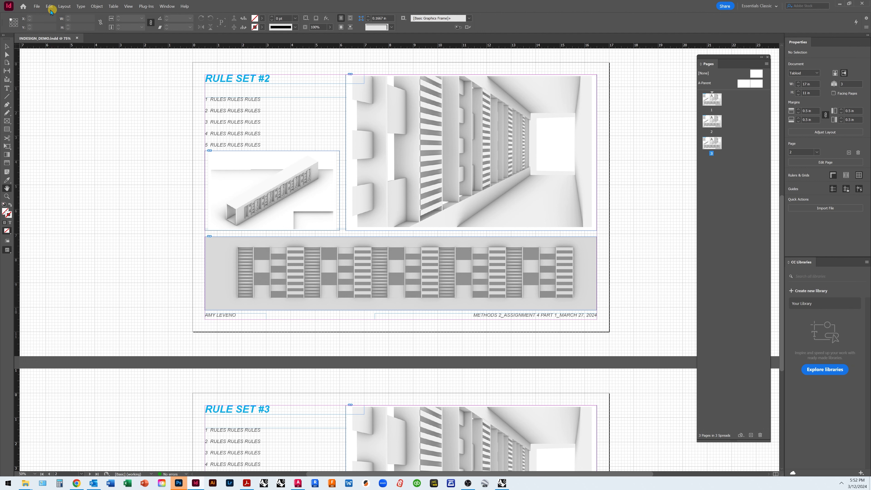
{"action": "left_click", "coordinate": [37, 6]}
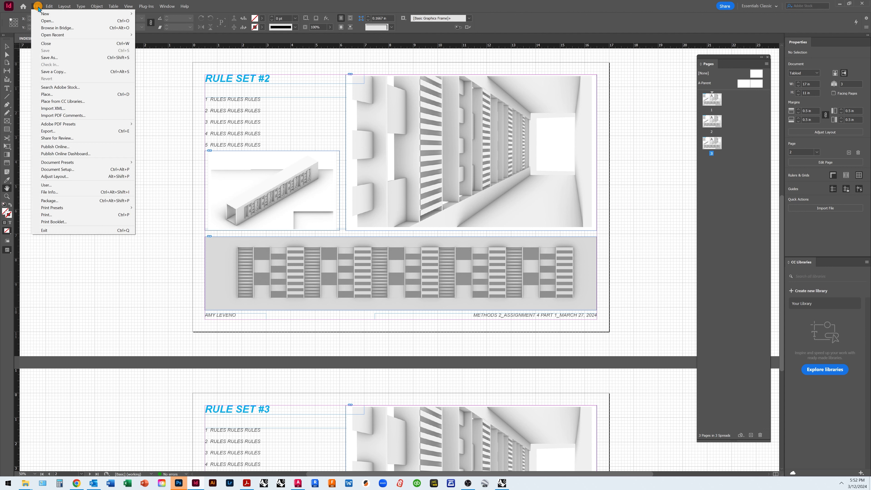
{"action": "left_click", "coordinate": [74, 201]}
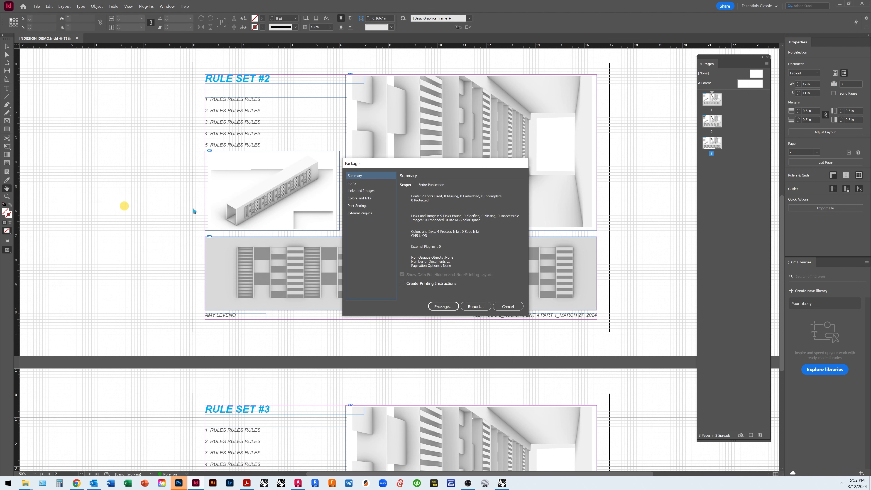
{"action": "left_click_drag", "start_coordinate": [437, 161], "coordinate": [420, 90]}
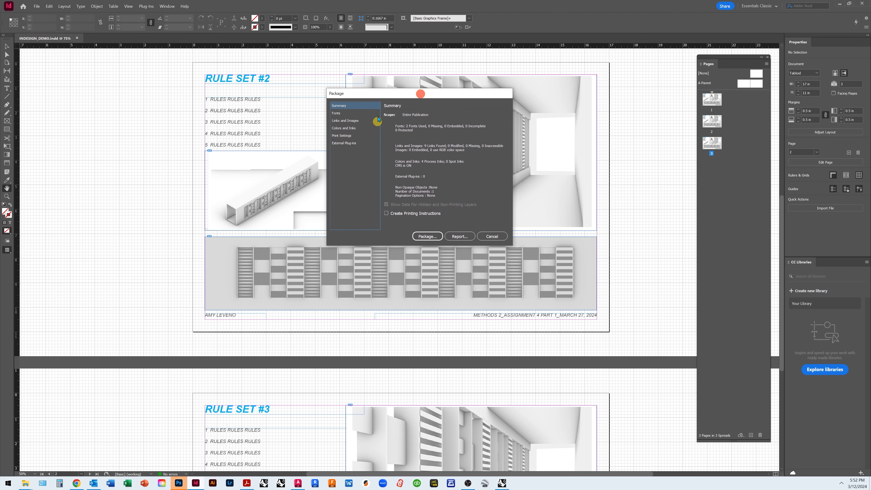
Step: Examine the package's fonts, links and images, colors and inks, print settings and external plug-ins, and return to the summary
{"action": "left_click", "coordinate": [343, 114]}
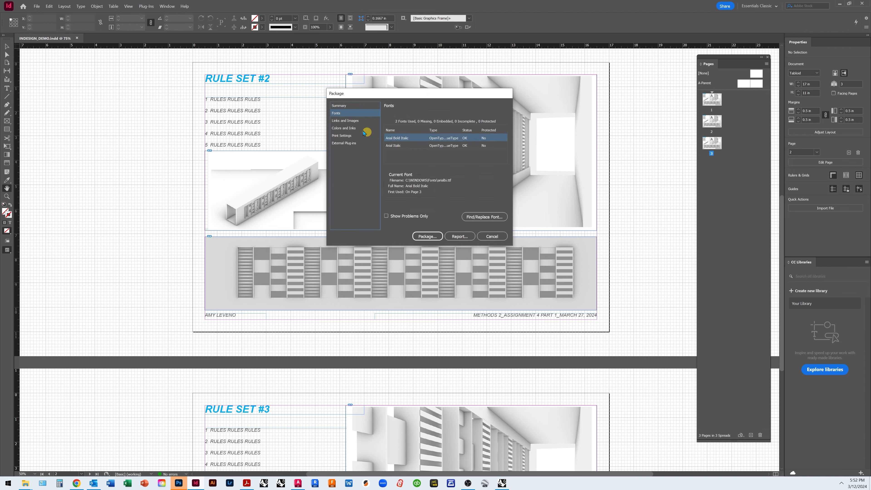
{"action": "left_click", "coordinate": [361, 121]}
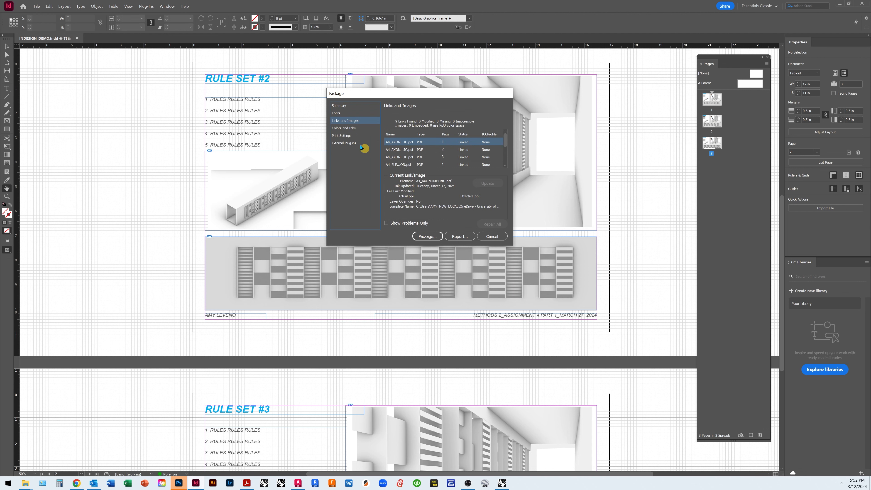
{"action": "left_click", "coordinate": [362, 129]}
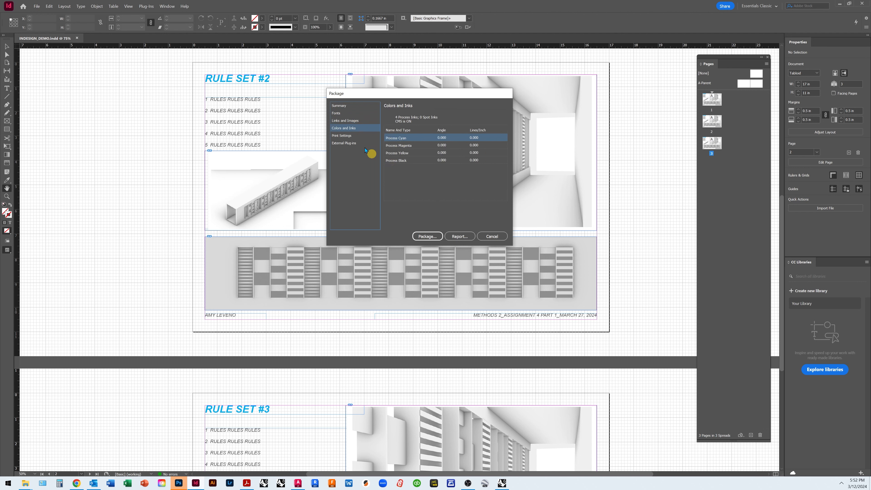
{"action": "left_click", "coordinate": [356, 136]}
{"action": "left_click", "coordinate": [360, 143]}
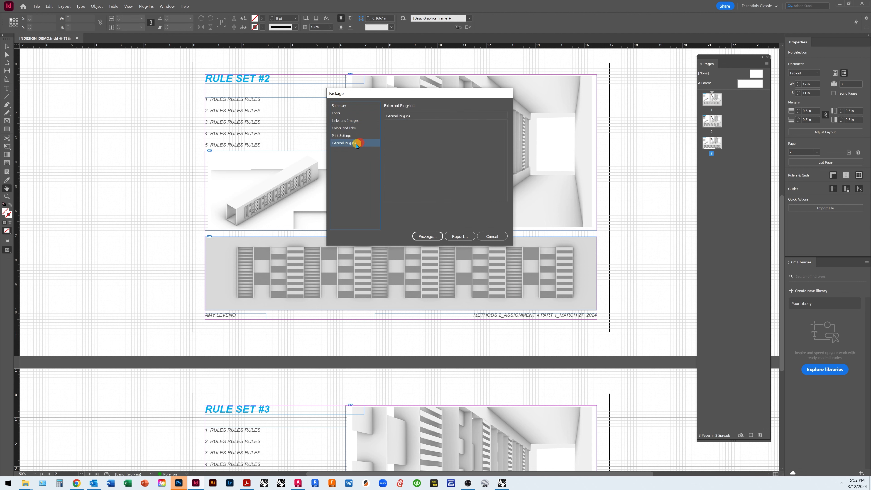
{"action": "left_click", "coordinate": [364, 121]}
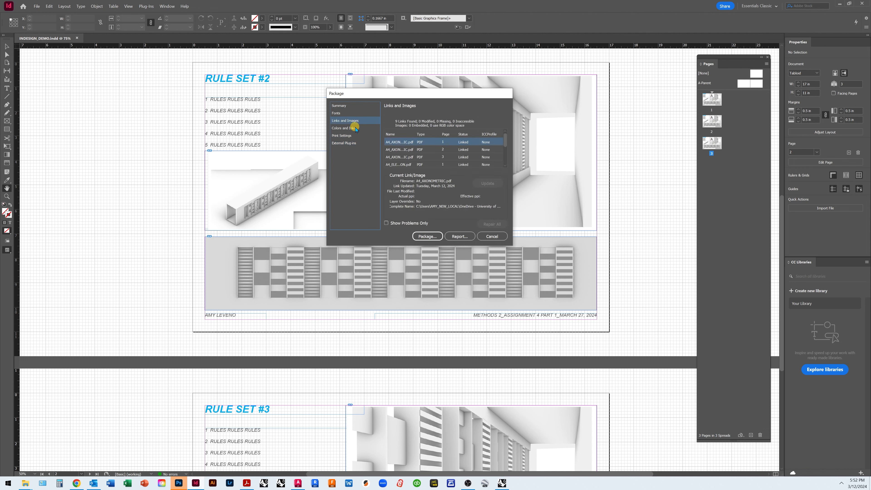
{"action": "left_click", "coordinate": [352, 113]}
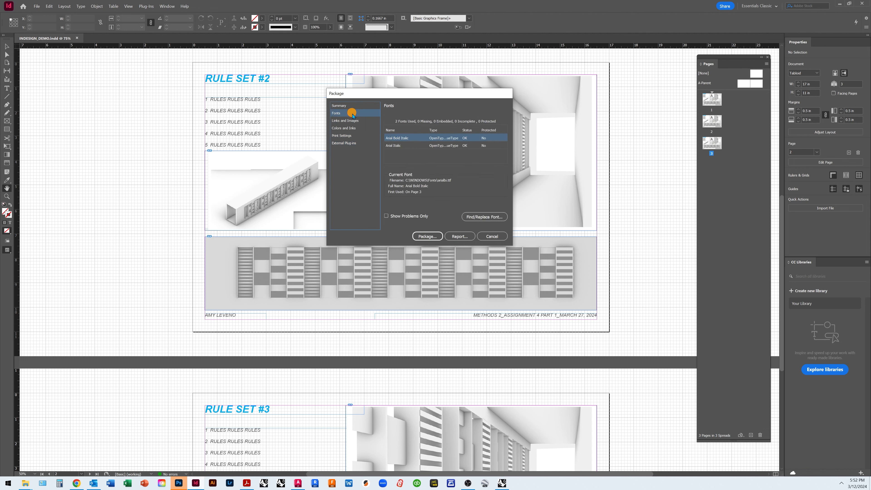
{"action": "left_click", "coordinate": [362, 106]}
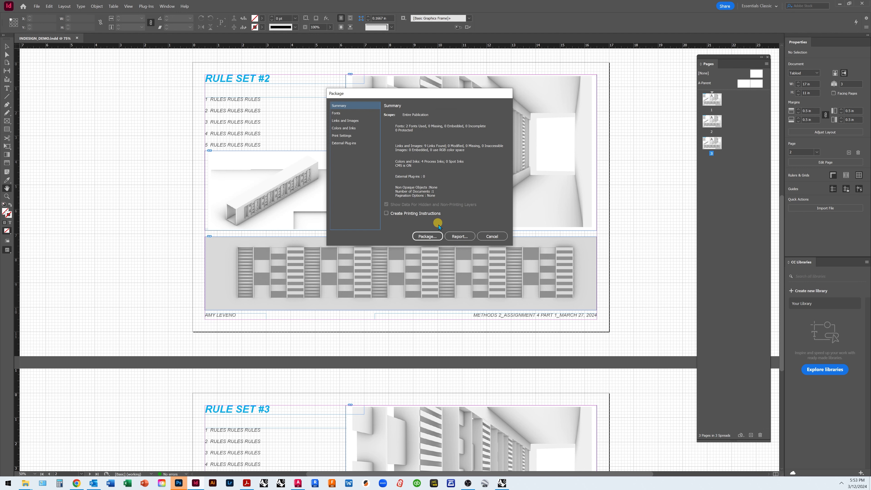
Step: Package the document with its fonts, linked graphics, IDML and PDF into a folder named WEEK_9_INDESIGN_DEMO inside WEEK_9_LECTURES
{"action": "left_click", "coordinate": [431, 238]}
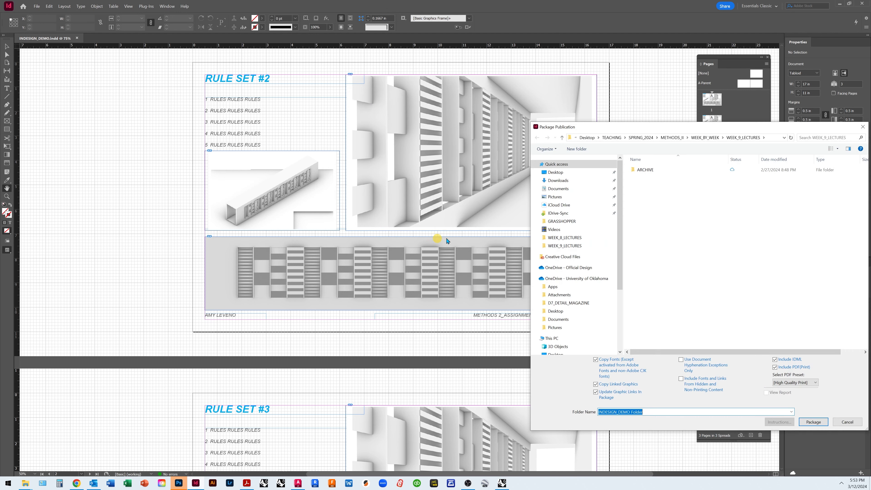
{"action": "left_click_drag", "start_coordinate": [654, 132], "coordinate": [384, 107]}
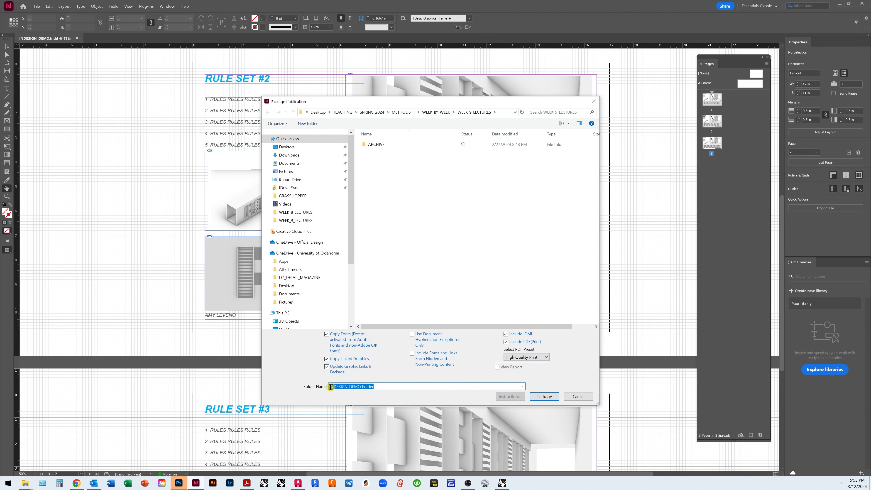
{"action": "left_click_drag", "start_coordinate": [362, 386], "coordinate": [393, 392]}
{"action": "key", "text": "BackSpace"}
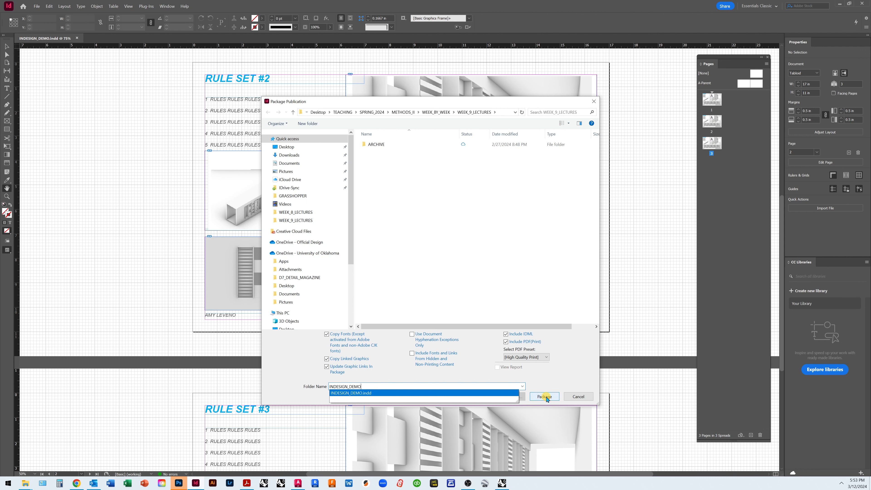
{"action": "left_click", "coordinate": [330, 387]}
{"action": "type", "text": "WEEK"}
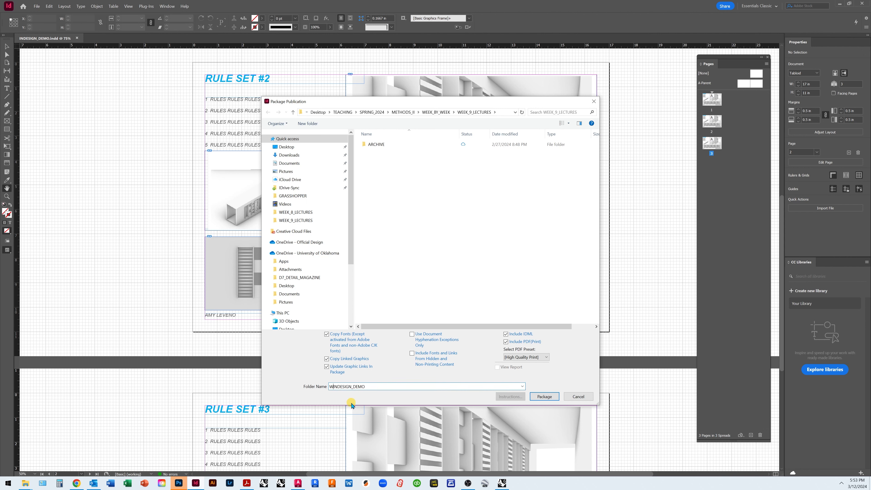
{"action": "type", "text": "_9_"}
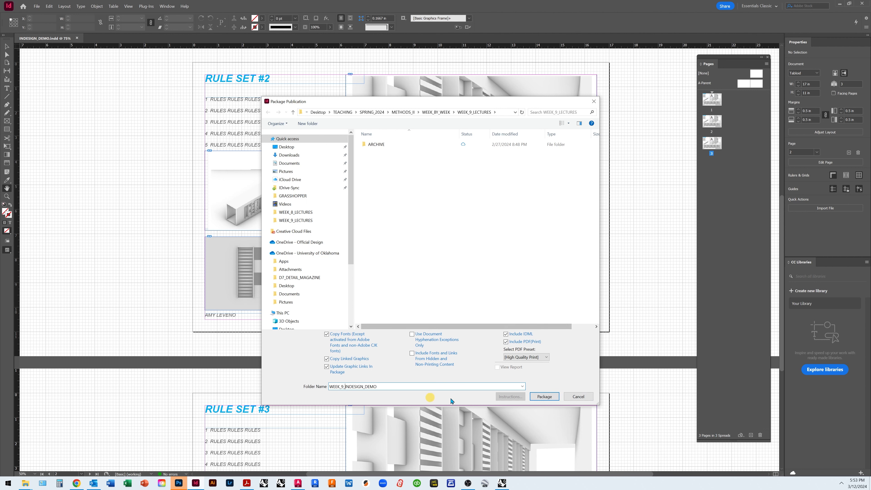
{"action": "left_click", "coordinate": [546, 396]}
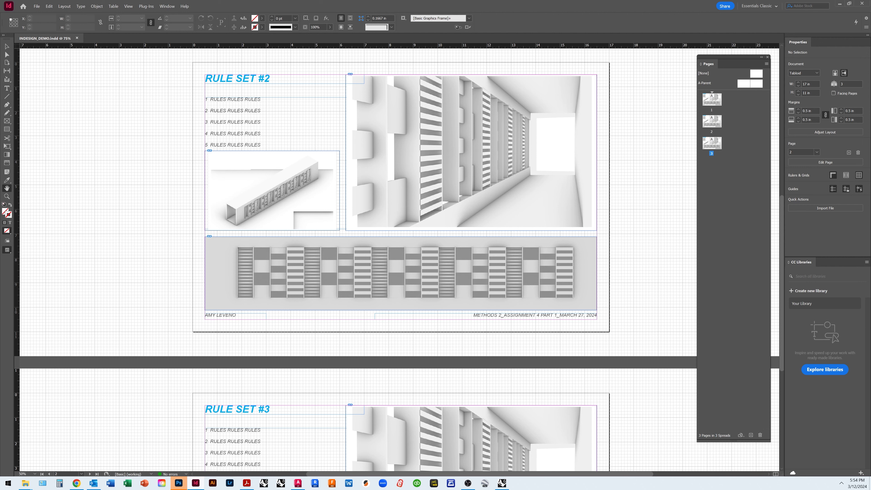
Step: Switch to File Explorer, enlarge the WEEK_9_LECTURES window and open the WEEK_9_INDESIGN_DEMO package folder
{"action": "left_click", "coordinate": [26, 484]}
{"action": "left_click_drag", "start_coordinate": [755, 59], "coordinate": [342, 47]}
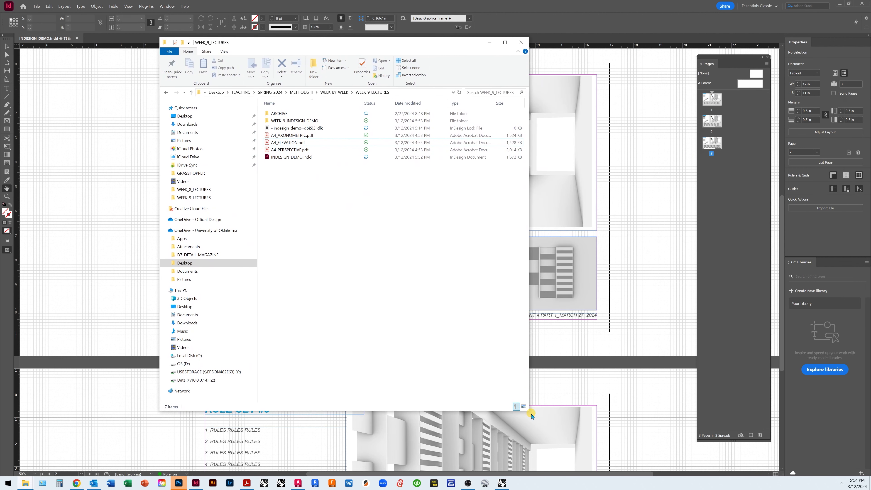
{"action": "left_click_drag", "start_coordinate": [529, 411], "coordinate": [632, 460]}
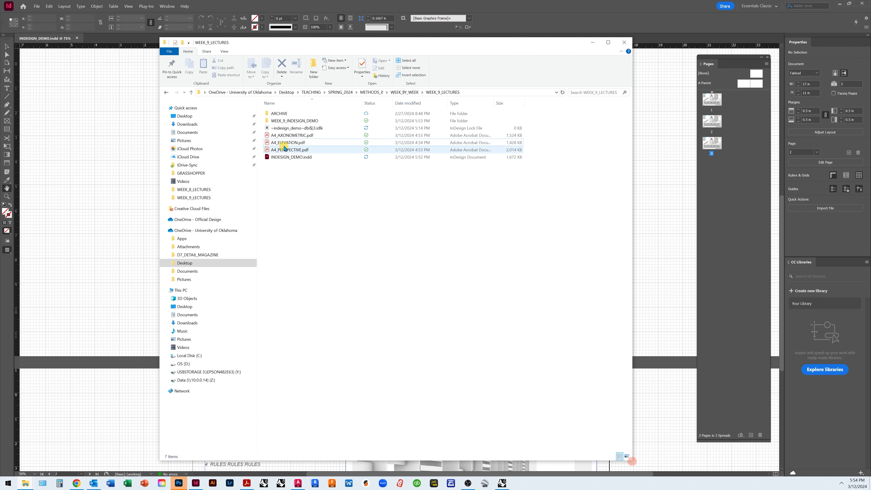
{"action": "double_click", "coordinate": [330, 121]}
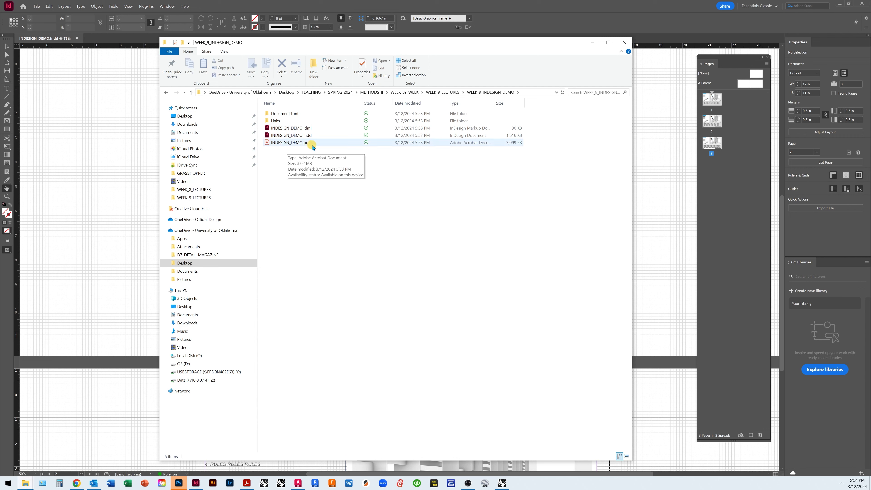
Step: Examine the package's Links and Document fonts folders, return to the package folder and select INDESIGN_DEMO.indd
{"action": "double_click", "coordinate": [288, 122]}
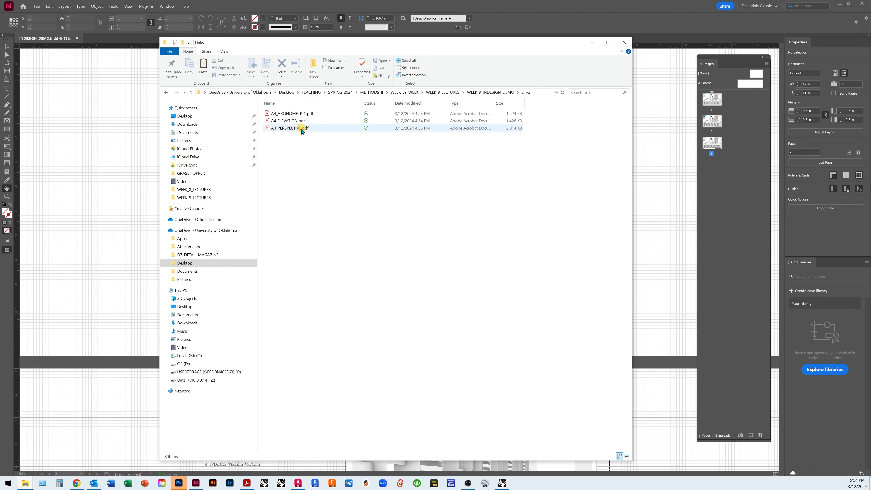
{"action": "left_click", "coordinate": [489, 94]}
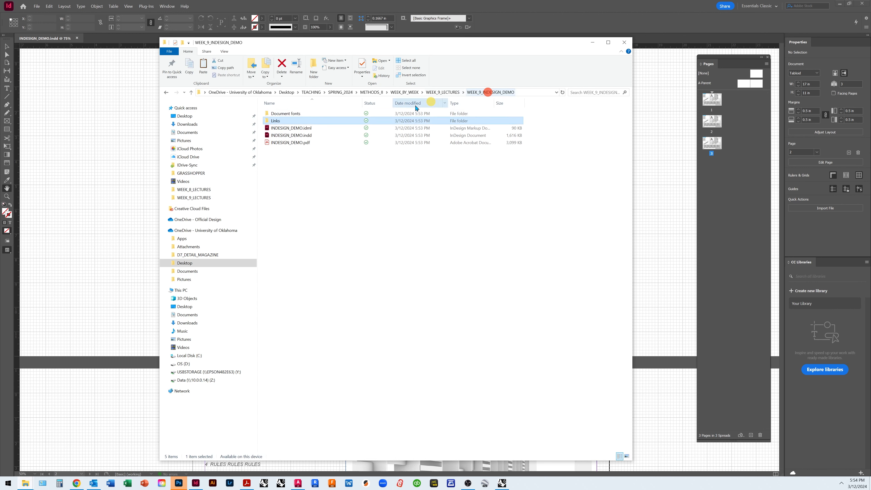
{"action": "double_click", "coordinate": [321, 115]}
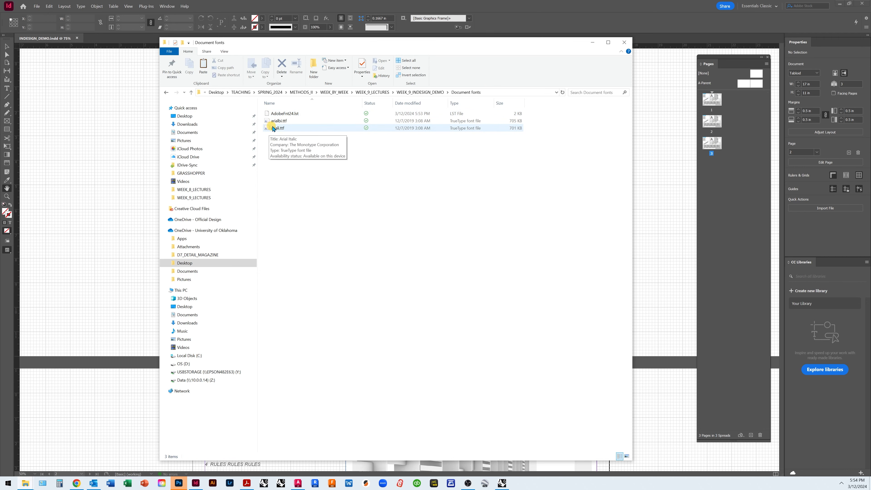
{"action": "left_click", "coordinate": [410, 92]}
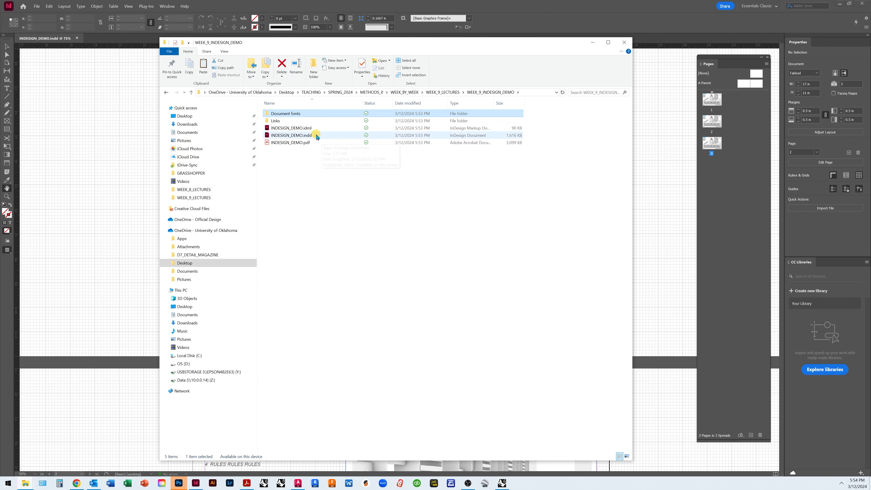
{"action": "left_click", "coordinate": [297, 137]}
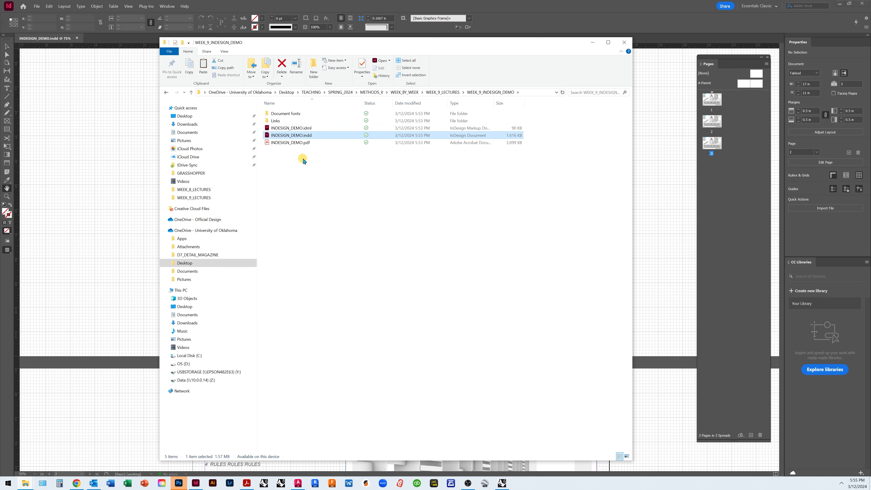
Step: Open the packaged INDESIGN_DEMO.pdf in Acrobat and maximize its window on the first page
{"action": "double_click", "coordinate": [309, 143]}
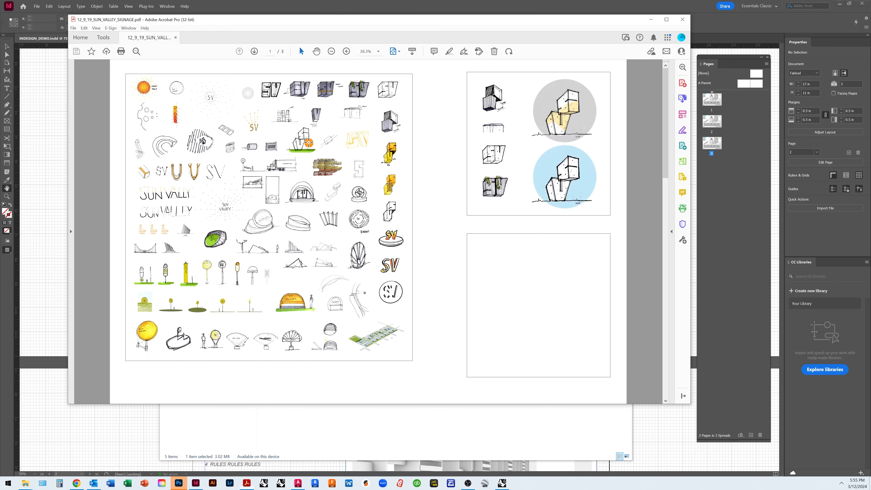
{"action": "scroll", "coordinate": [294, 181], "scroll_direction": "down", "scroll_amount": 2}
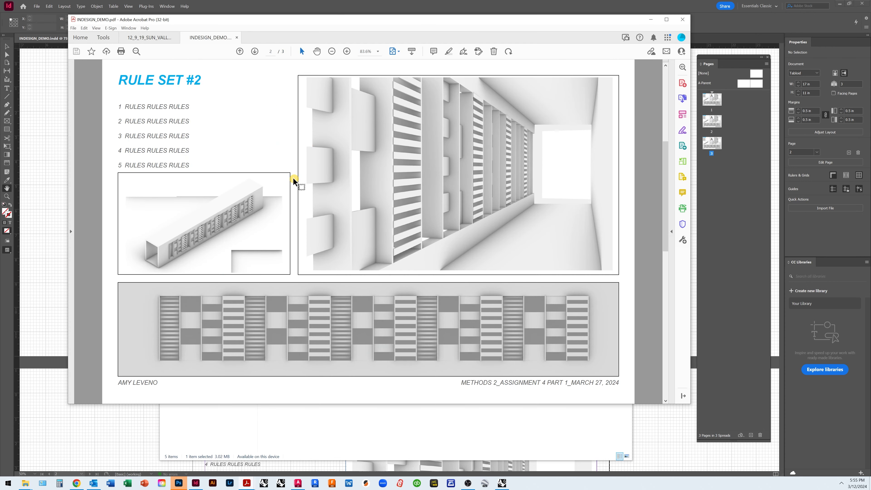
{"action": "scroll", "coordinate": [294, 181], "scroll_direction": "up", "scroll_amount": 2}
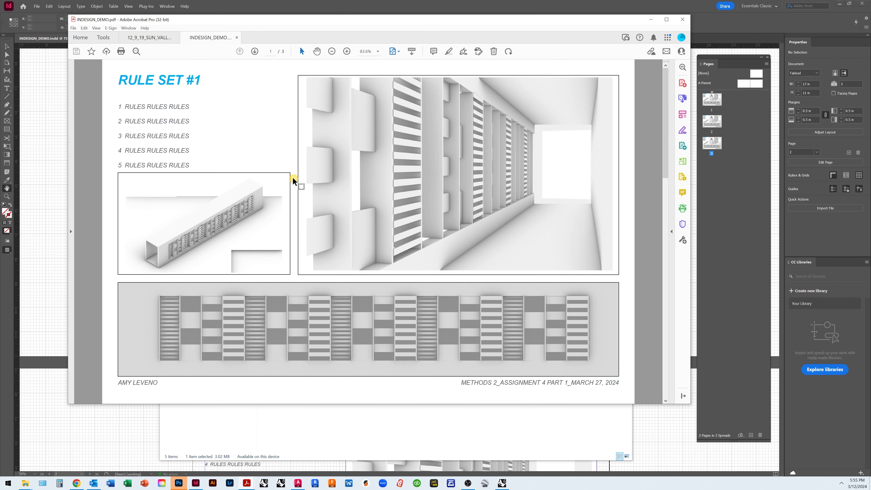
{"action": "right_click", "coordinate": [294, 180]}
{"action": "left_click", "coordinate": [250, 126]}
{"action": "left_click", "coordinate": [666, 19]}
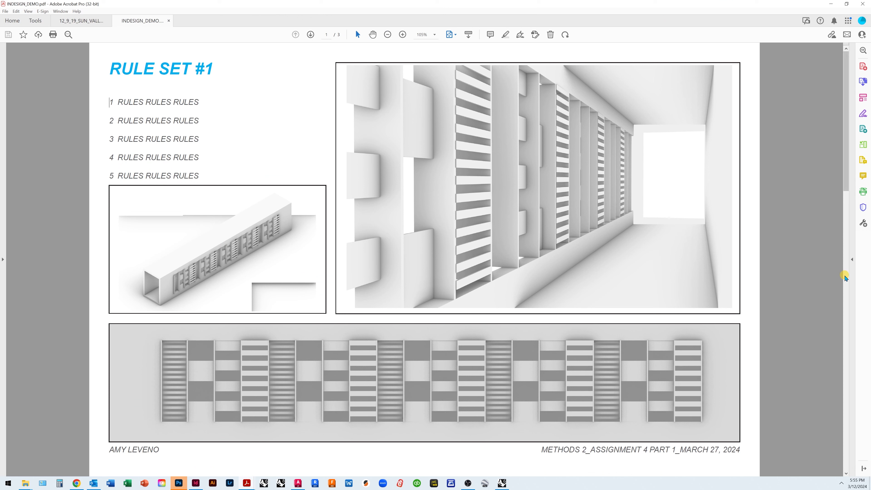
Step: Page back and forth through the PDF to check the layouts of all three rule set pages
{"action": "left_click", "coordinate": [845, 277]}
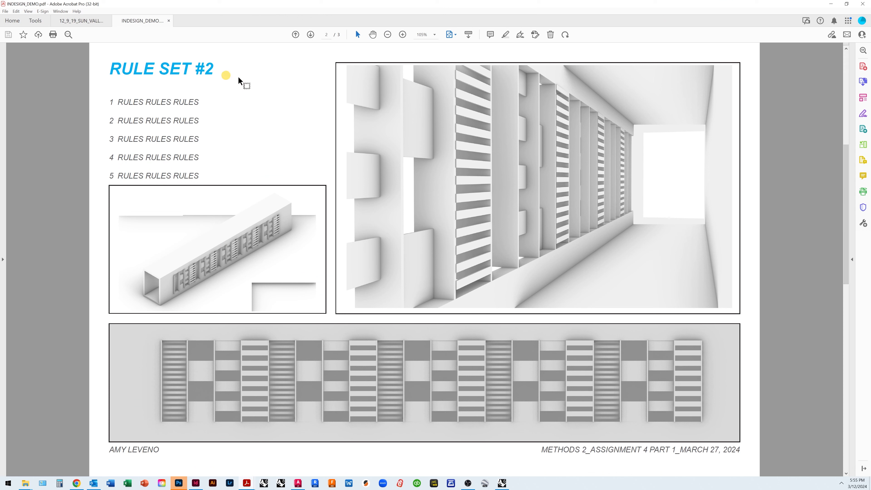
{"action": "left_click", "coordinate": [844, 89]}
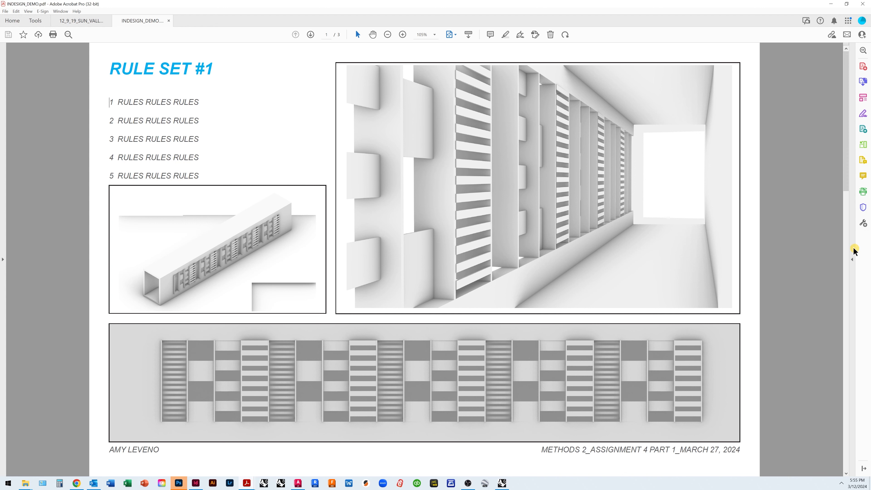
{"action": "left_click", "coordinate": [845, 253]}
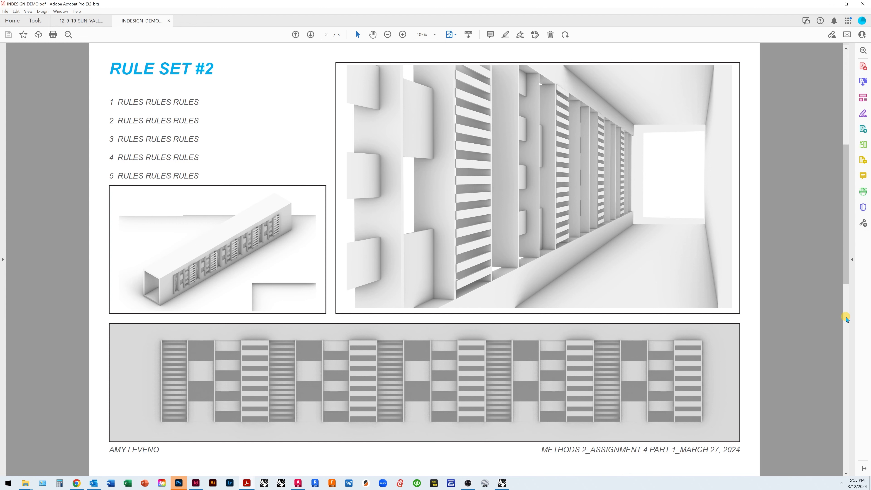
{"action": "left_click", "coordinate": [846, 318]}
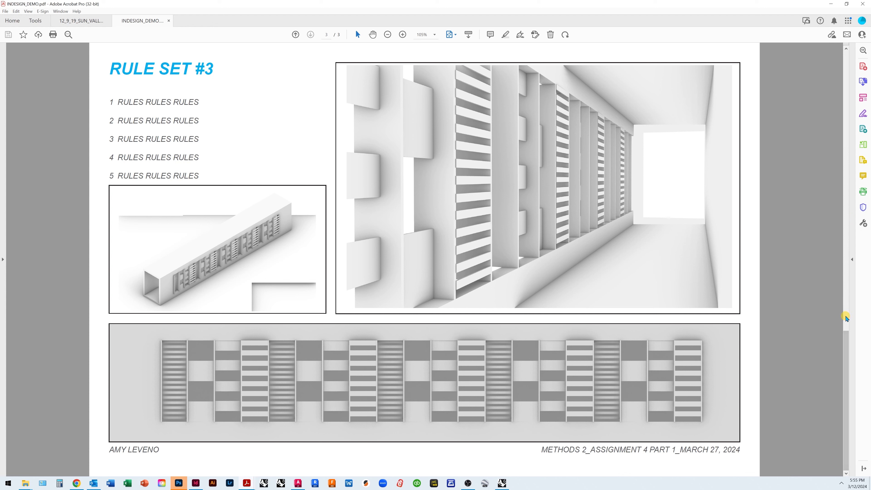
{"action": "left_click", "coordinate": [846, 318]}
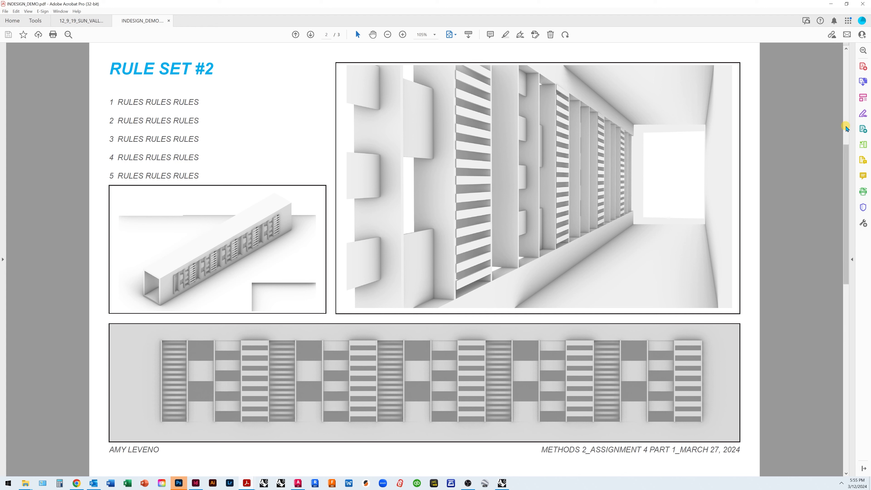
{"action": "left_click", "coordinate": [846, 128]}
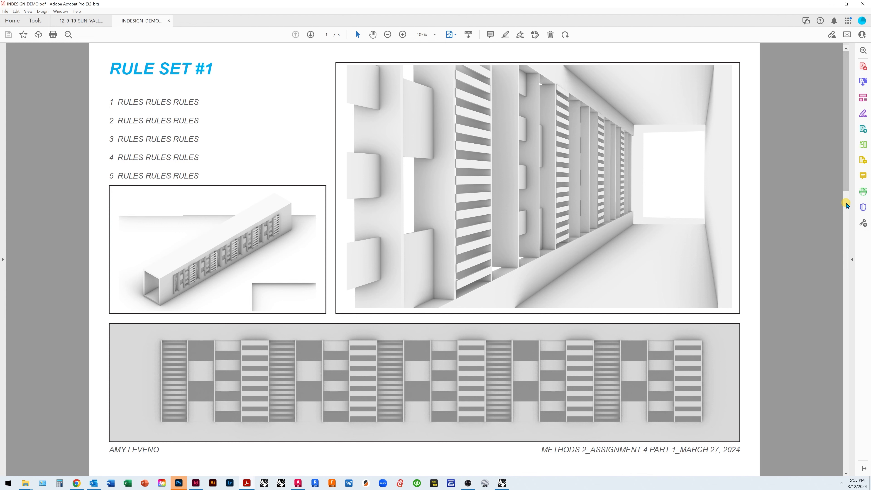
{"action": "left_click", "coordinate": [846, 200]}
{"action": "left_click", "coordinate": [845, 305]}
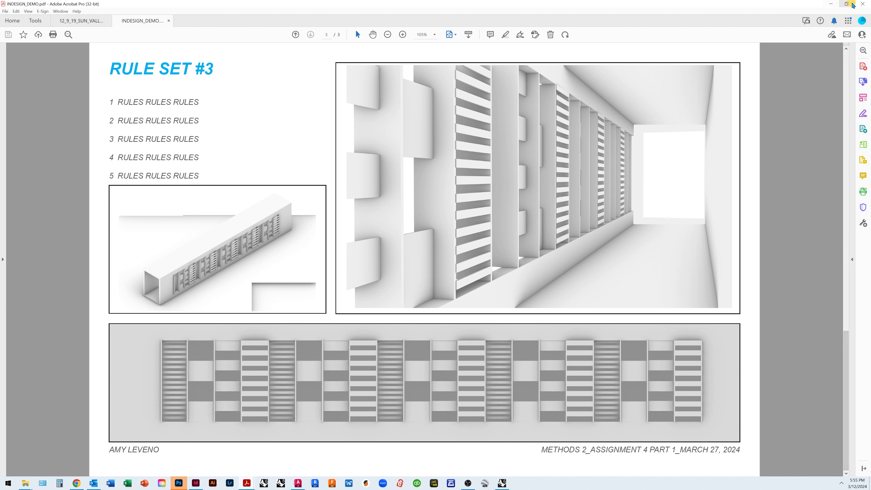
Step: Put the Acrobat window away and return to the WEEK_9_INDESIGN_DEMO folder in File Explorer with nothing selected
{"action": "left_click", "coordinate": [863, 4]}
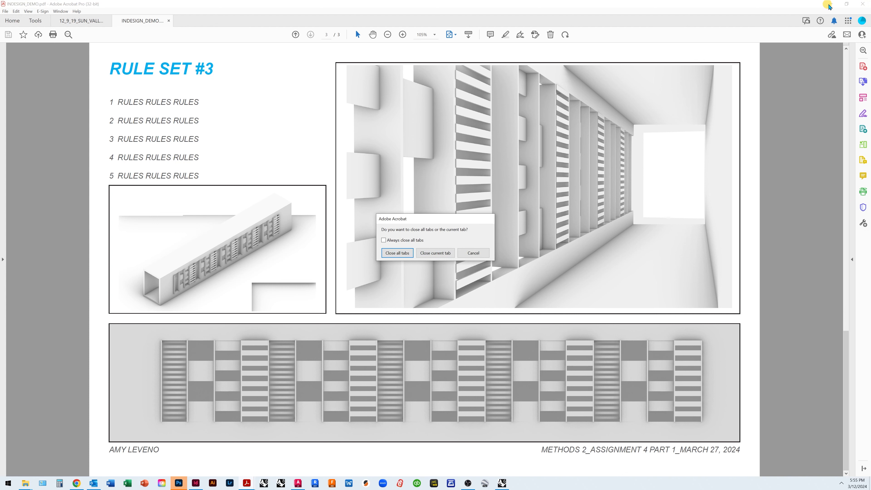
{"action": "left_click", "coordinate": [831, 4]}
{"action": "left_click", "coordinate": [194, 484]}
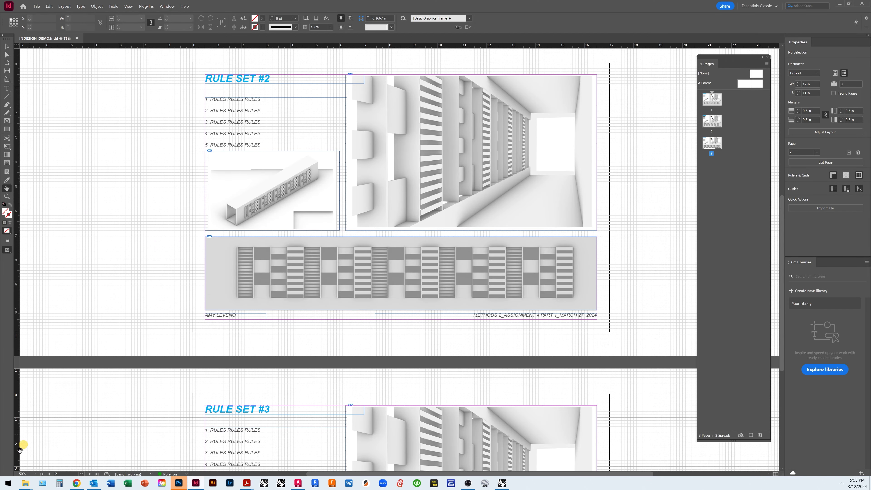
{"action": "left_click", "coordinate": [25, 486]}
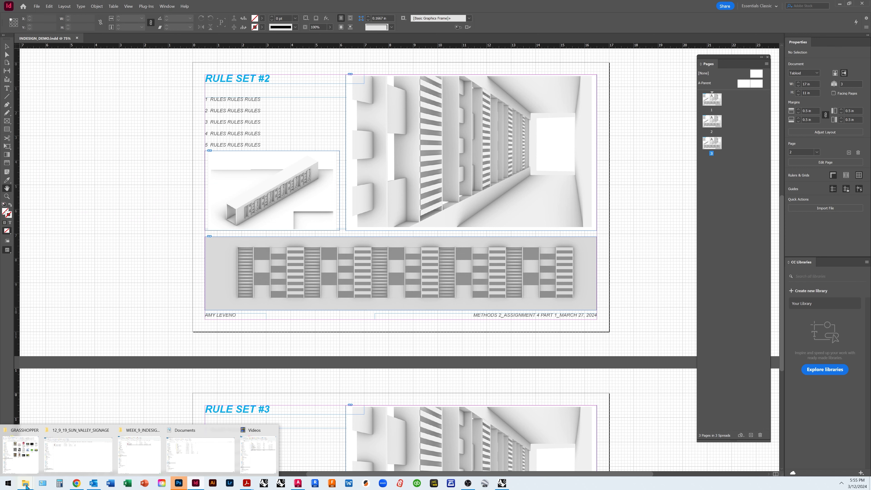
{"action": "left_click", "coordinate": [133, 456]}
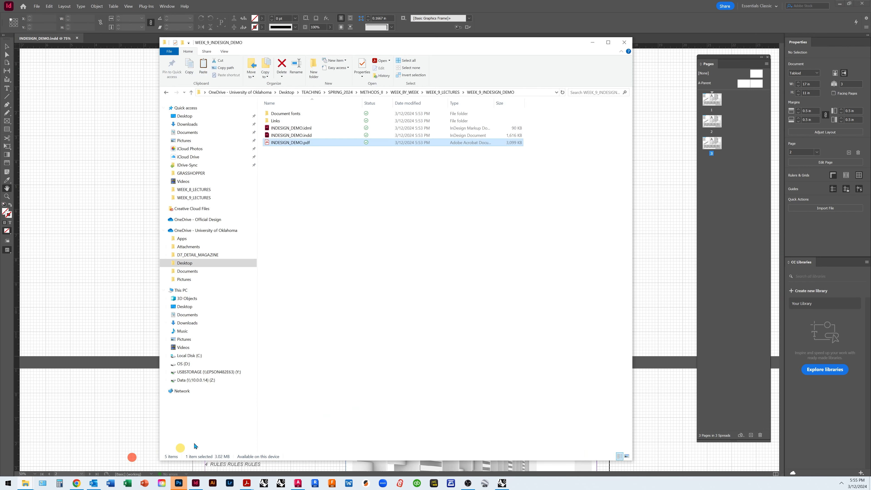
{"action": "left_click", "coordinate": [323, 161]}
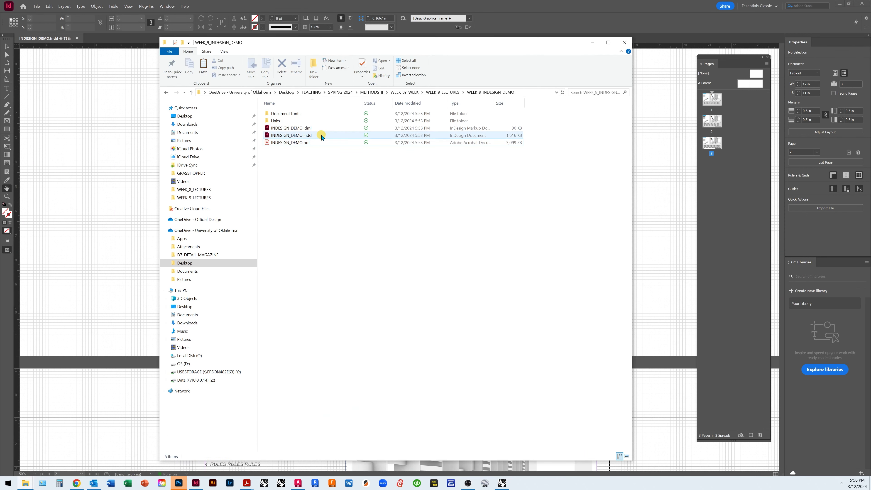
Step: Open the packaged INDESIGN_DEMO.indd in InDesign and look over its rule set pages
{"action": "double_click", "coordinate": [322, 136]}
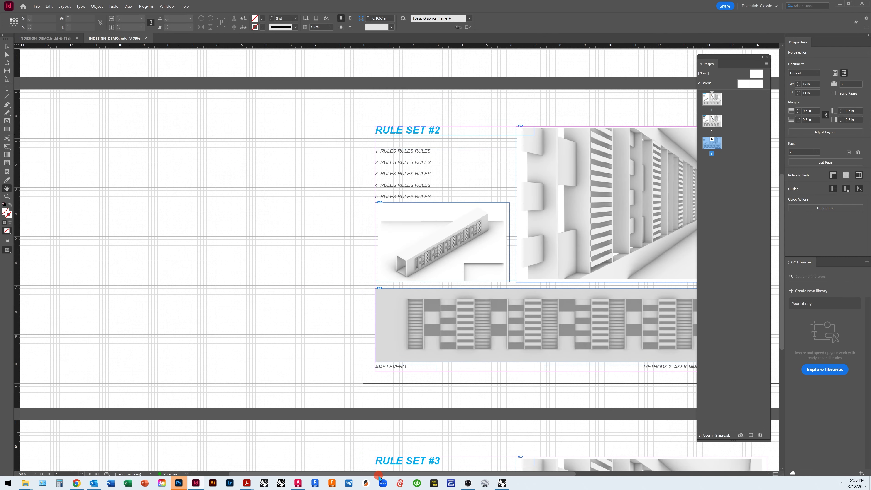
{"action": "left_click_drag", "start_coordinate": [365, 476], "coordinate": [463, 477]}
{"action": "scroll", "coordinate": [433, 212], "scroll_direction": "down", "scroll_amount": 6}
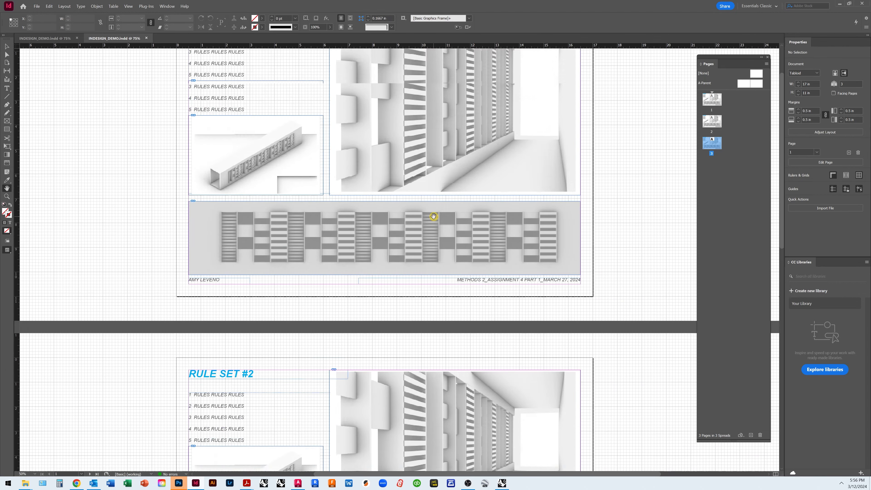
{"action": "scroll", "coordinate": [434, 212], "scroll_direction": "up", "scroll_amount": 10}
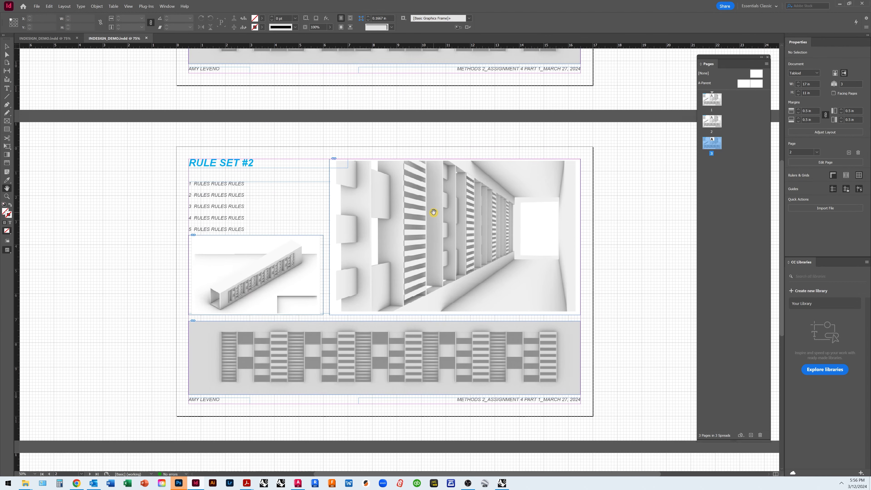